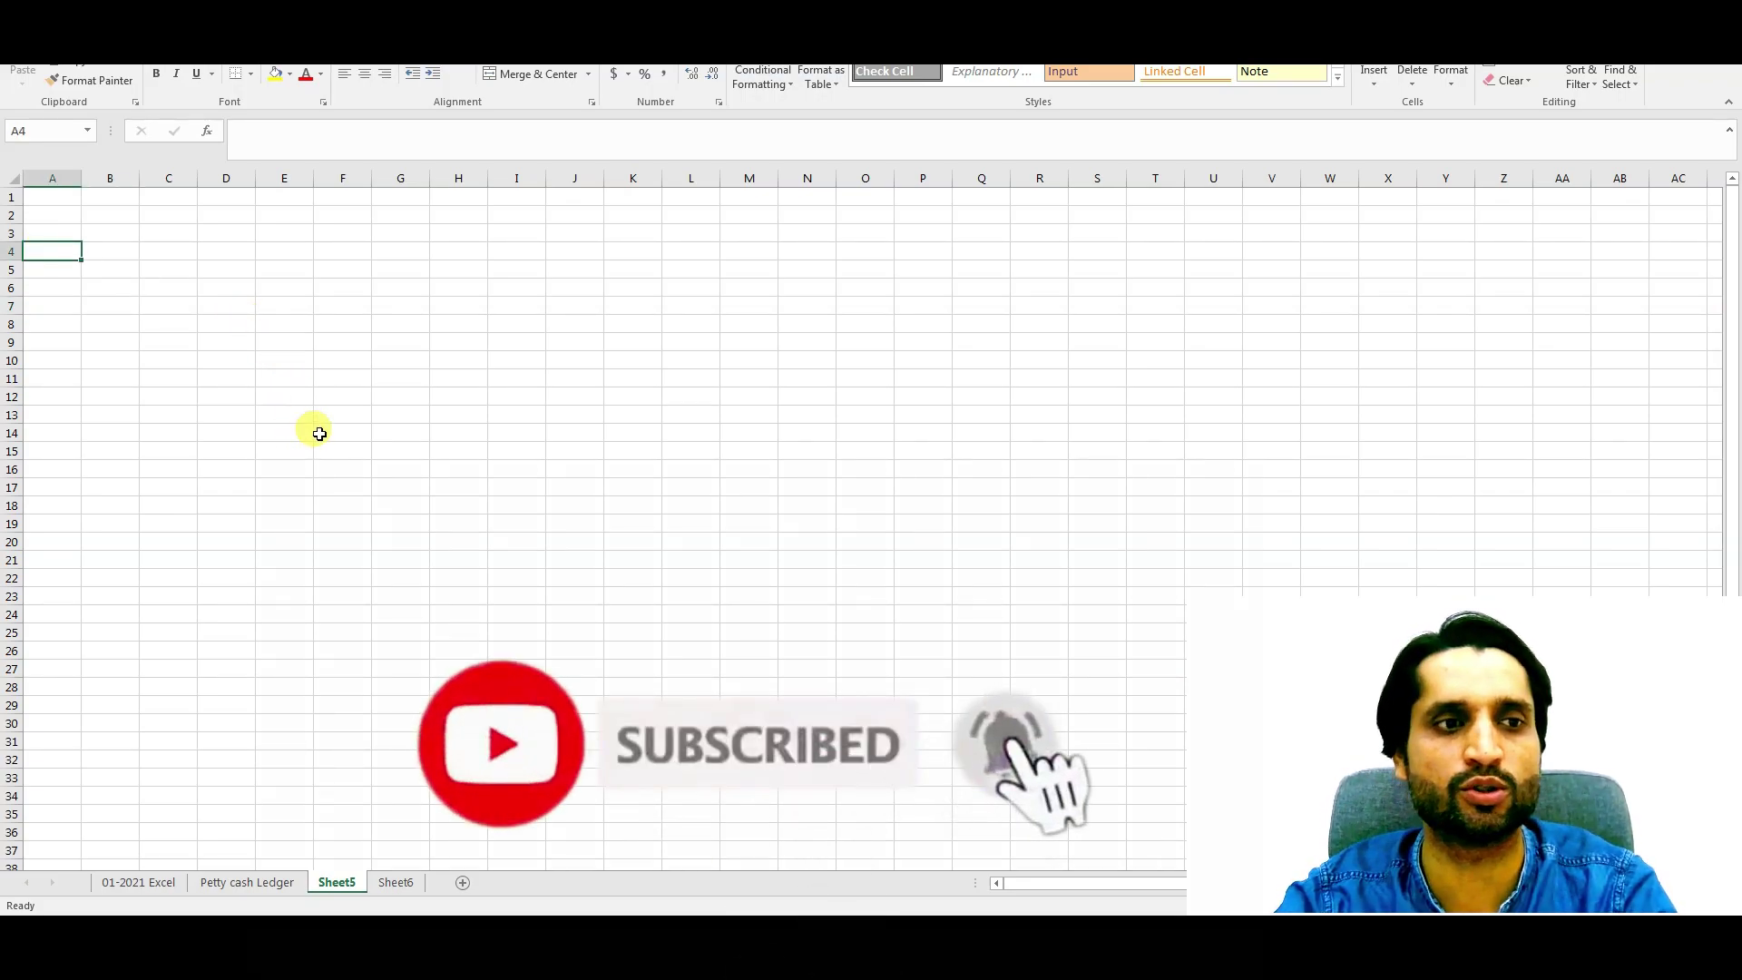
# Step: Enter the column headings Sr# in cell A4 and Narration in cell B4
pyautogui.write('Sr#')
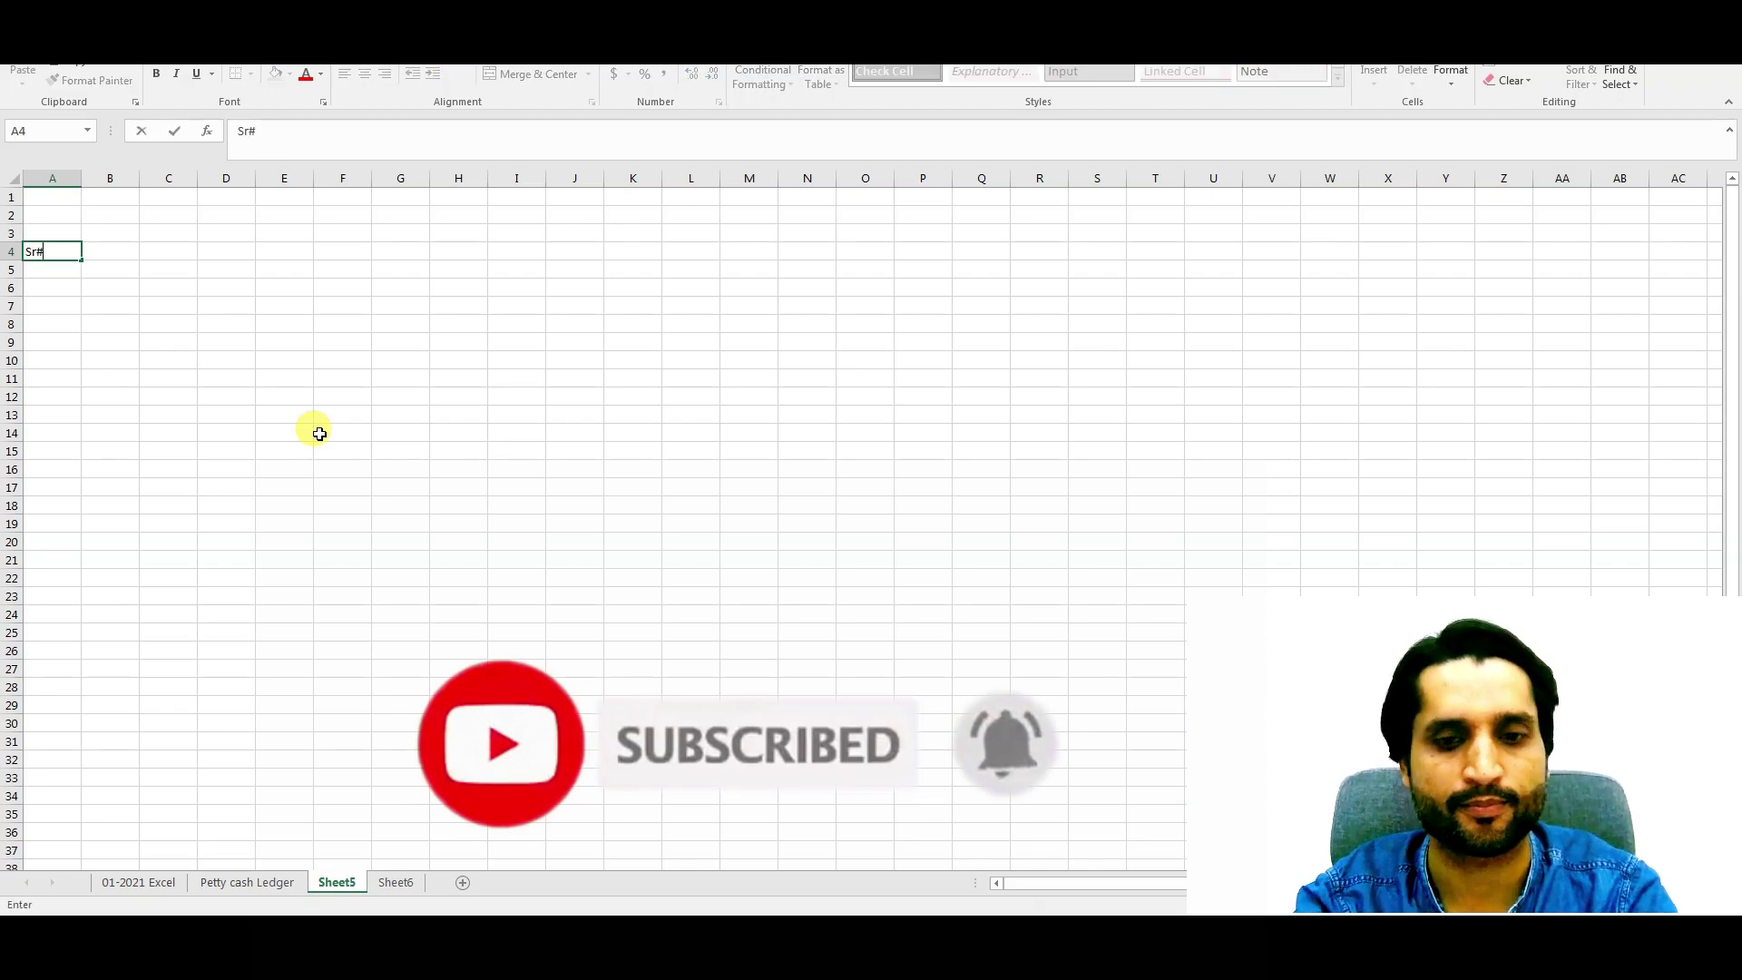
pyautogui.press('Tab')
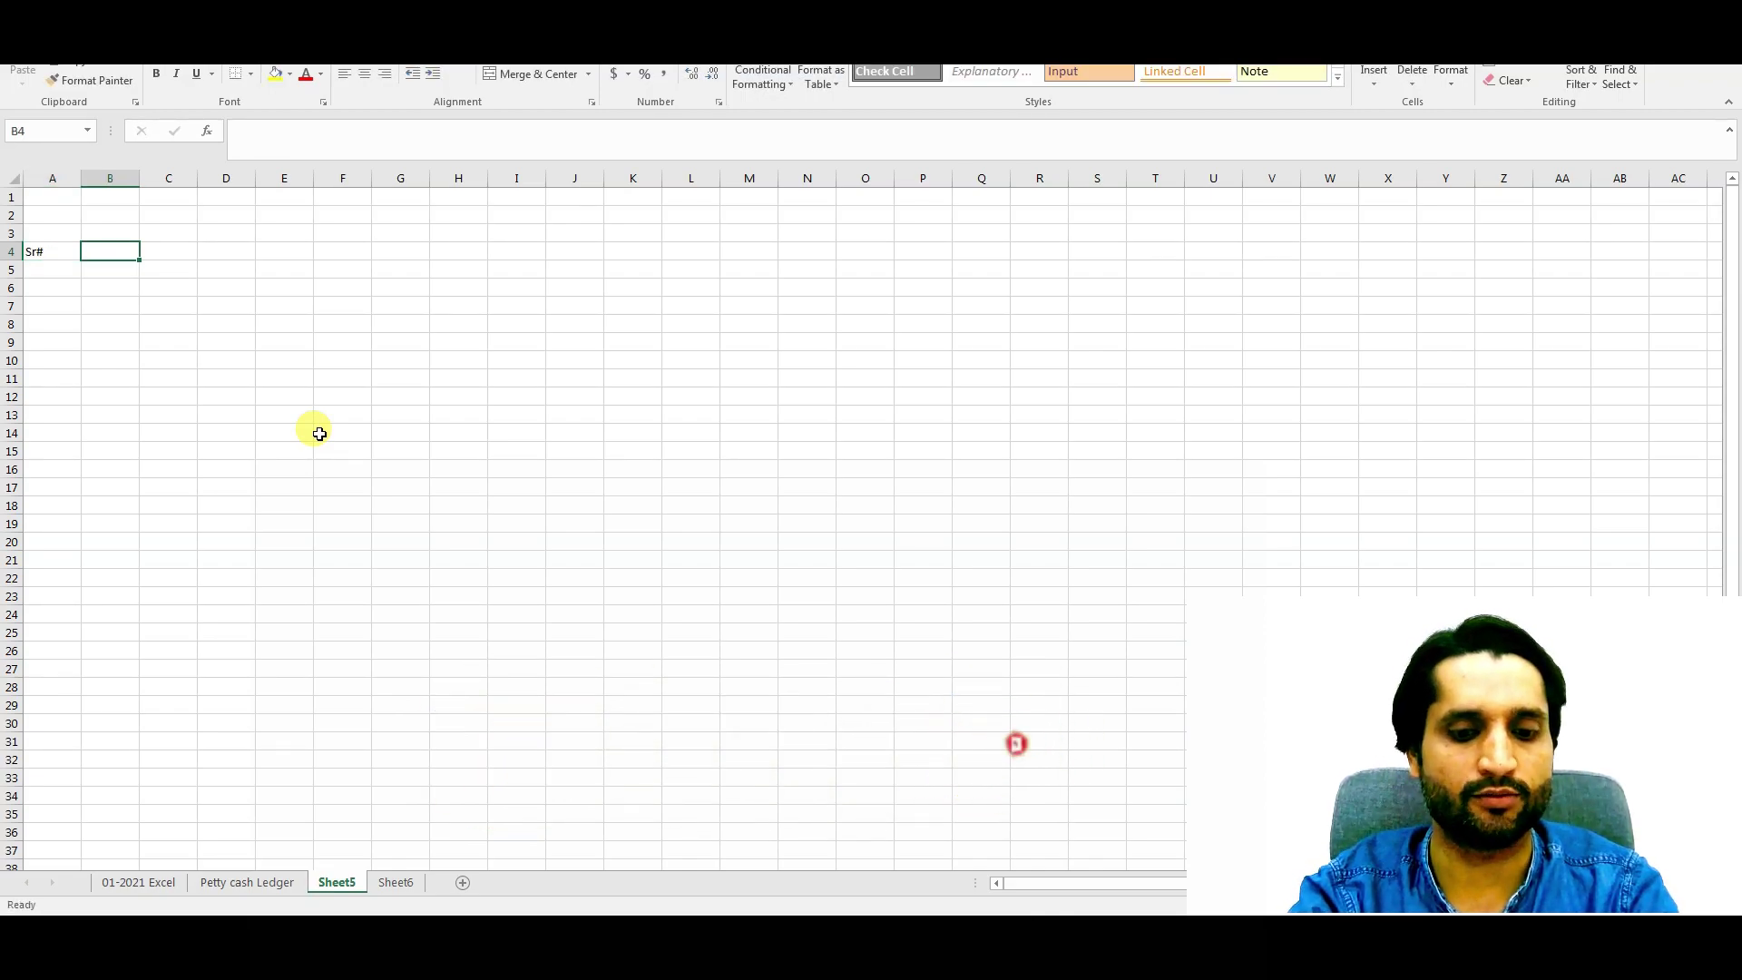
pyautogui.write('Narration')
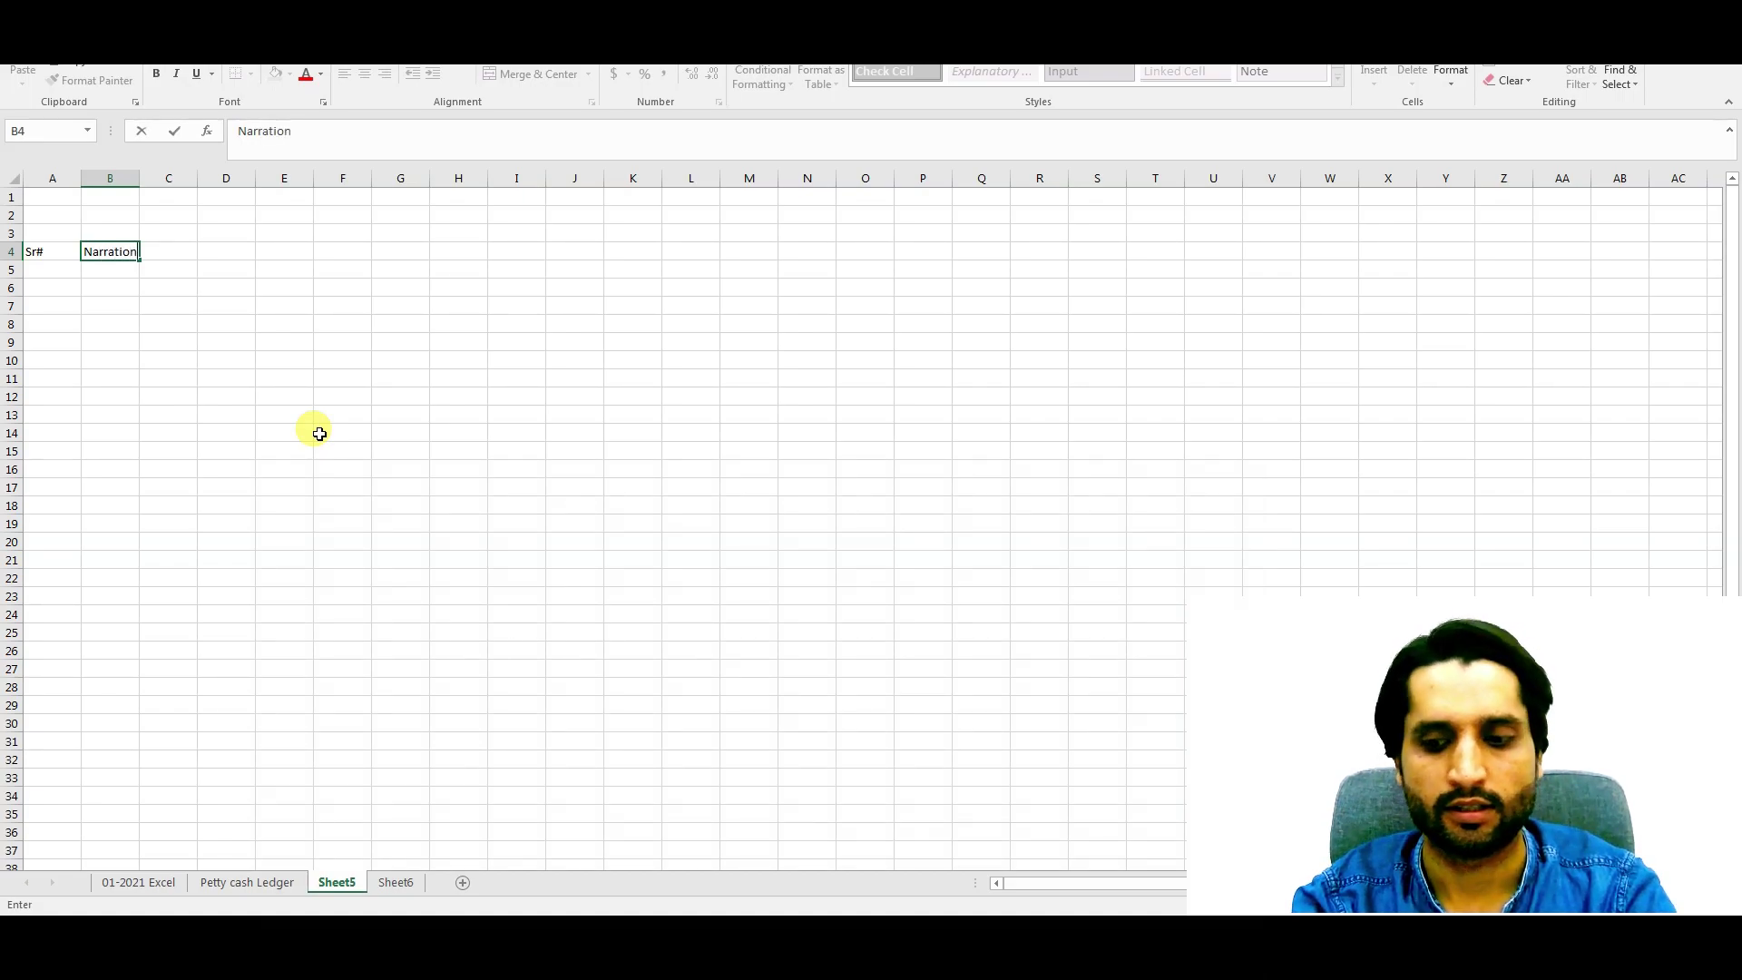
pyautogui.press('Tab')
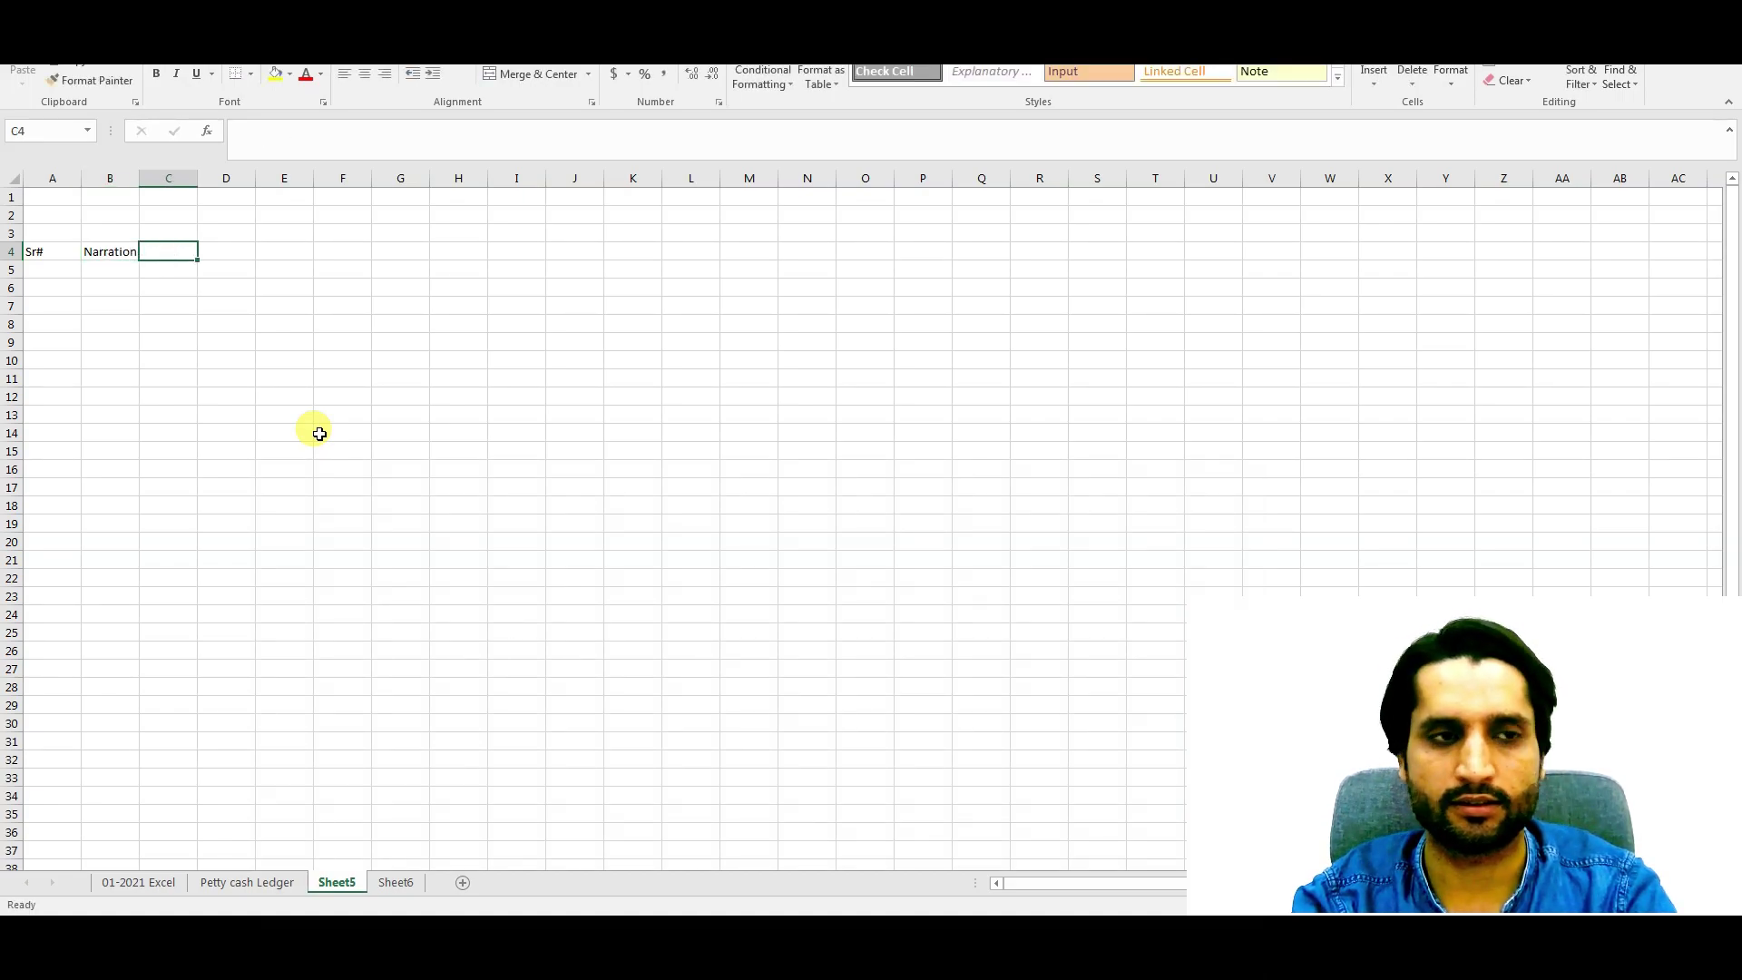
# Step: Insert a new column before the Narration column and enter the heading Date in cell B4
pyautogui.press('Left')
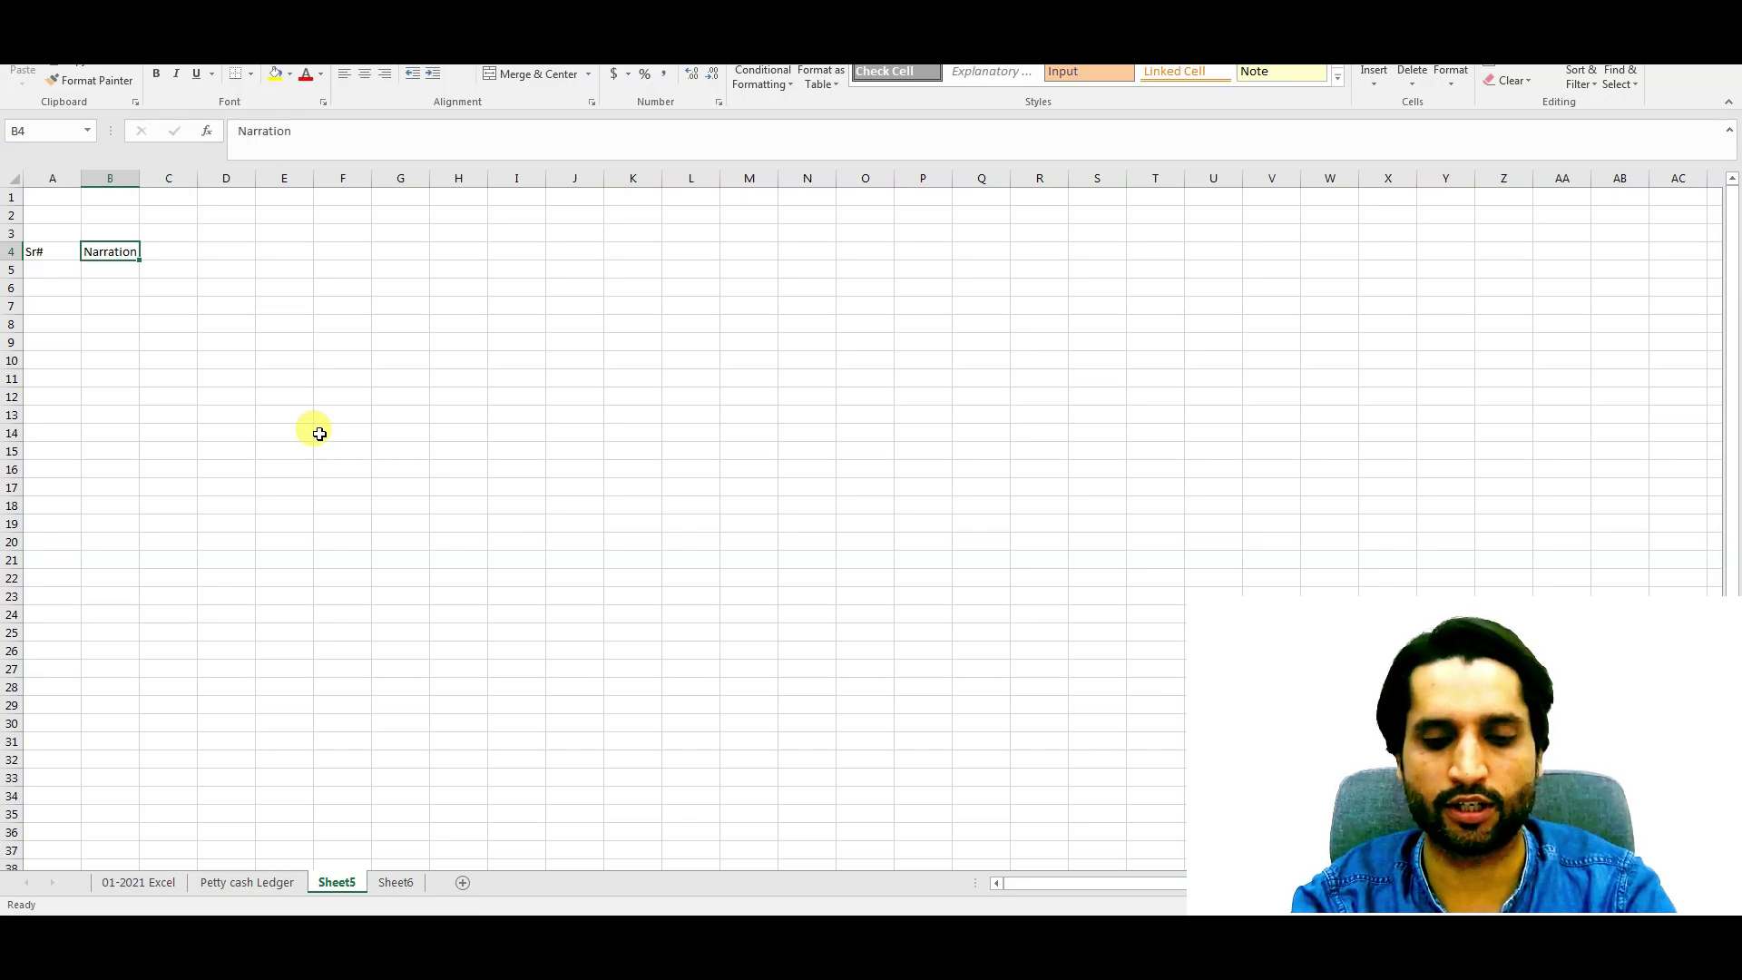
pyautogui.click(107, 177)
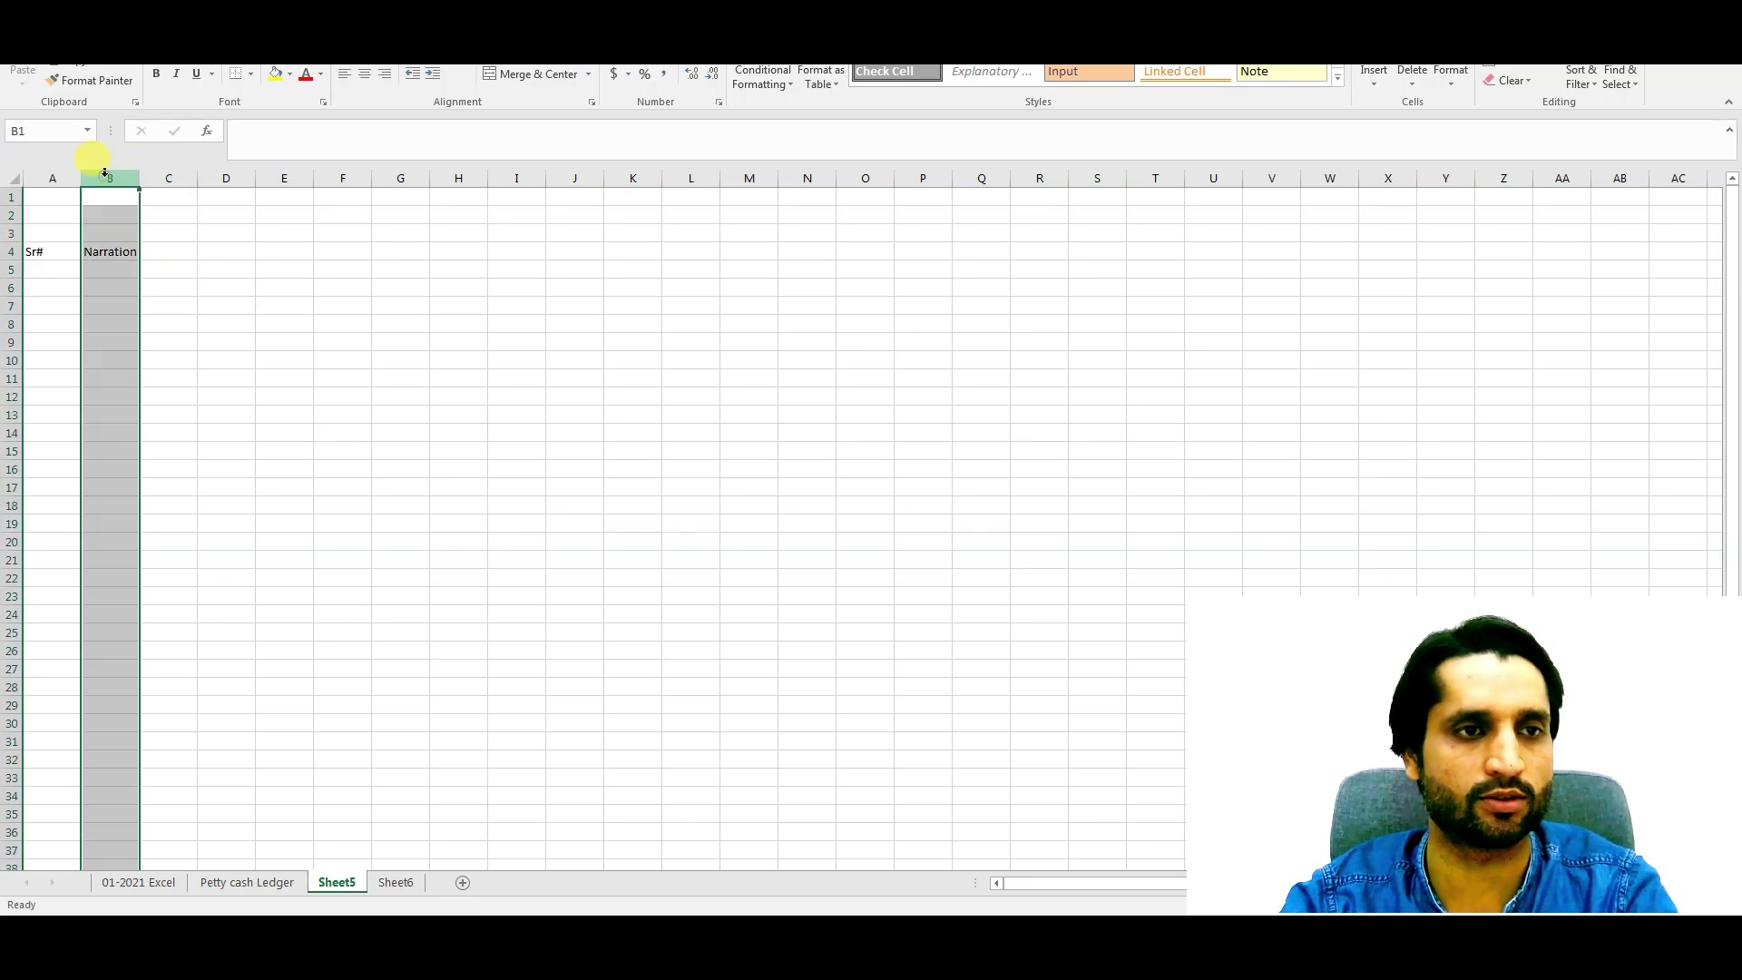
pyautogui.hotkey('ctrl', 'shift', '+')
pyautogui.click(106, 250)
pyautogui.write('Date')
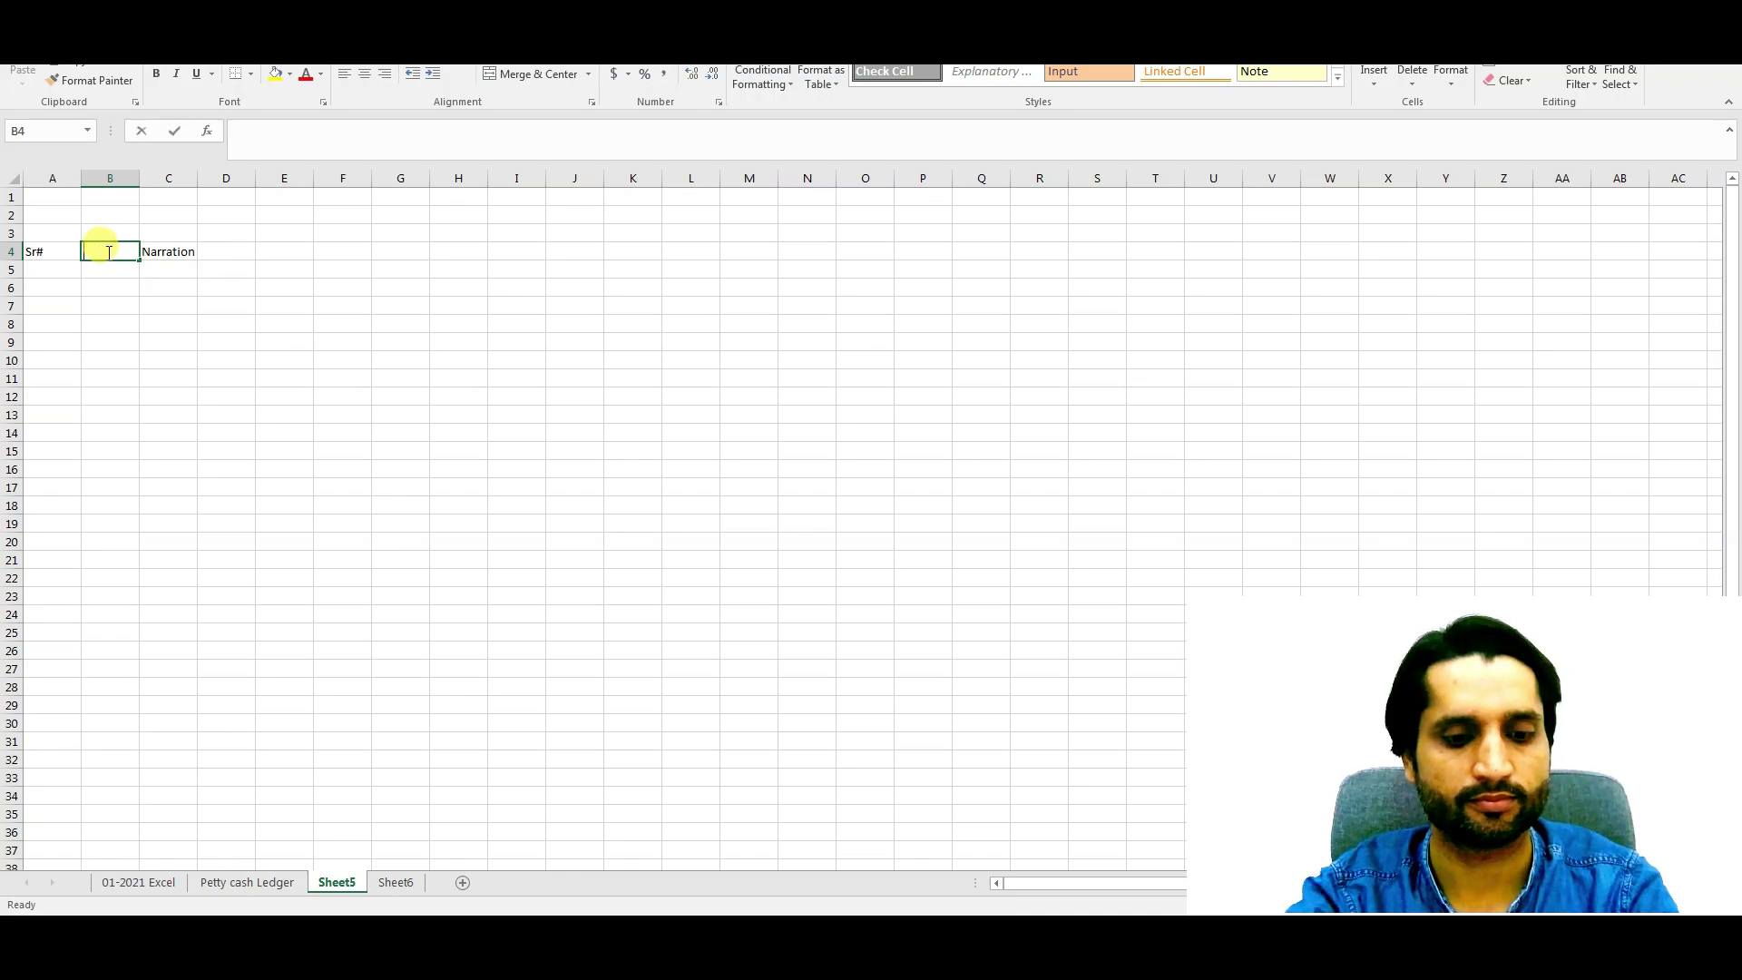
# Step: Enter the heading Amount in cell D4, just after Narration
pyautogui.press('Right')
pyautogui.press('Right')
pyautogui.press('Right')
pyautogui.press('Left')
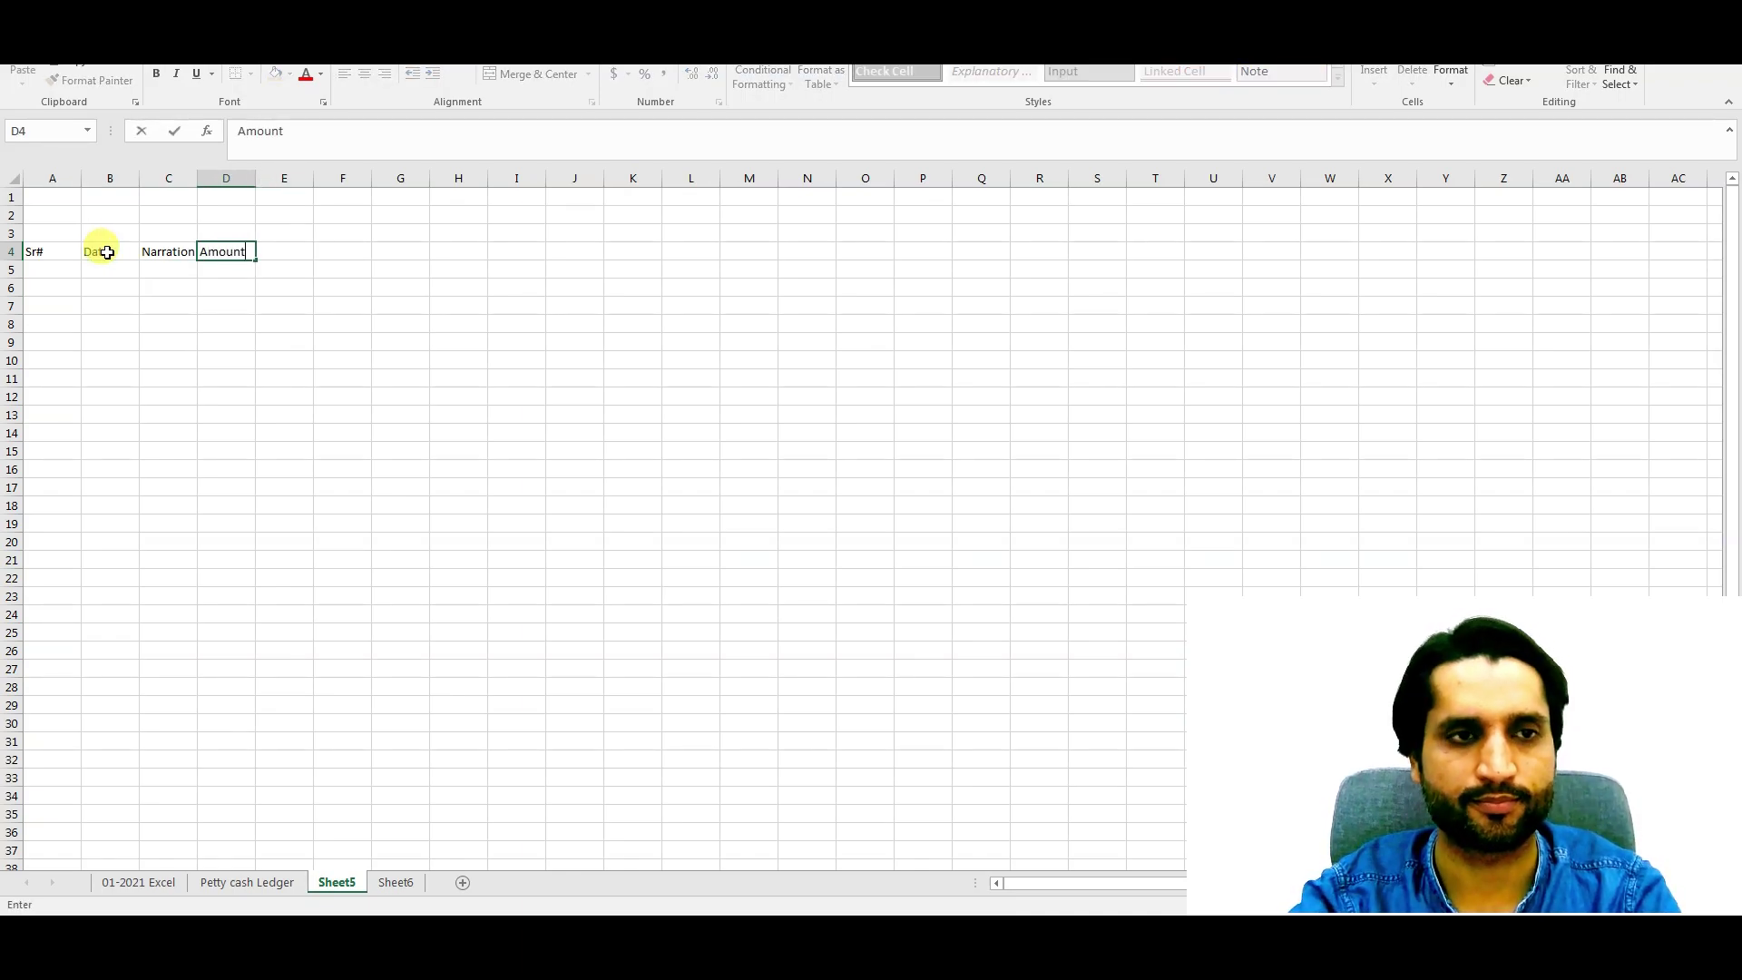
pyautogui.click(241, 410)
# Step: Merge and center cells A3:D3 above the headings and enter the title Receipt
pyautogui.click(54, 227)
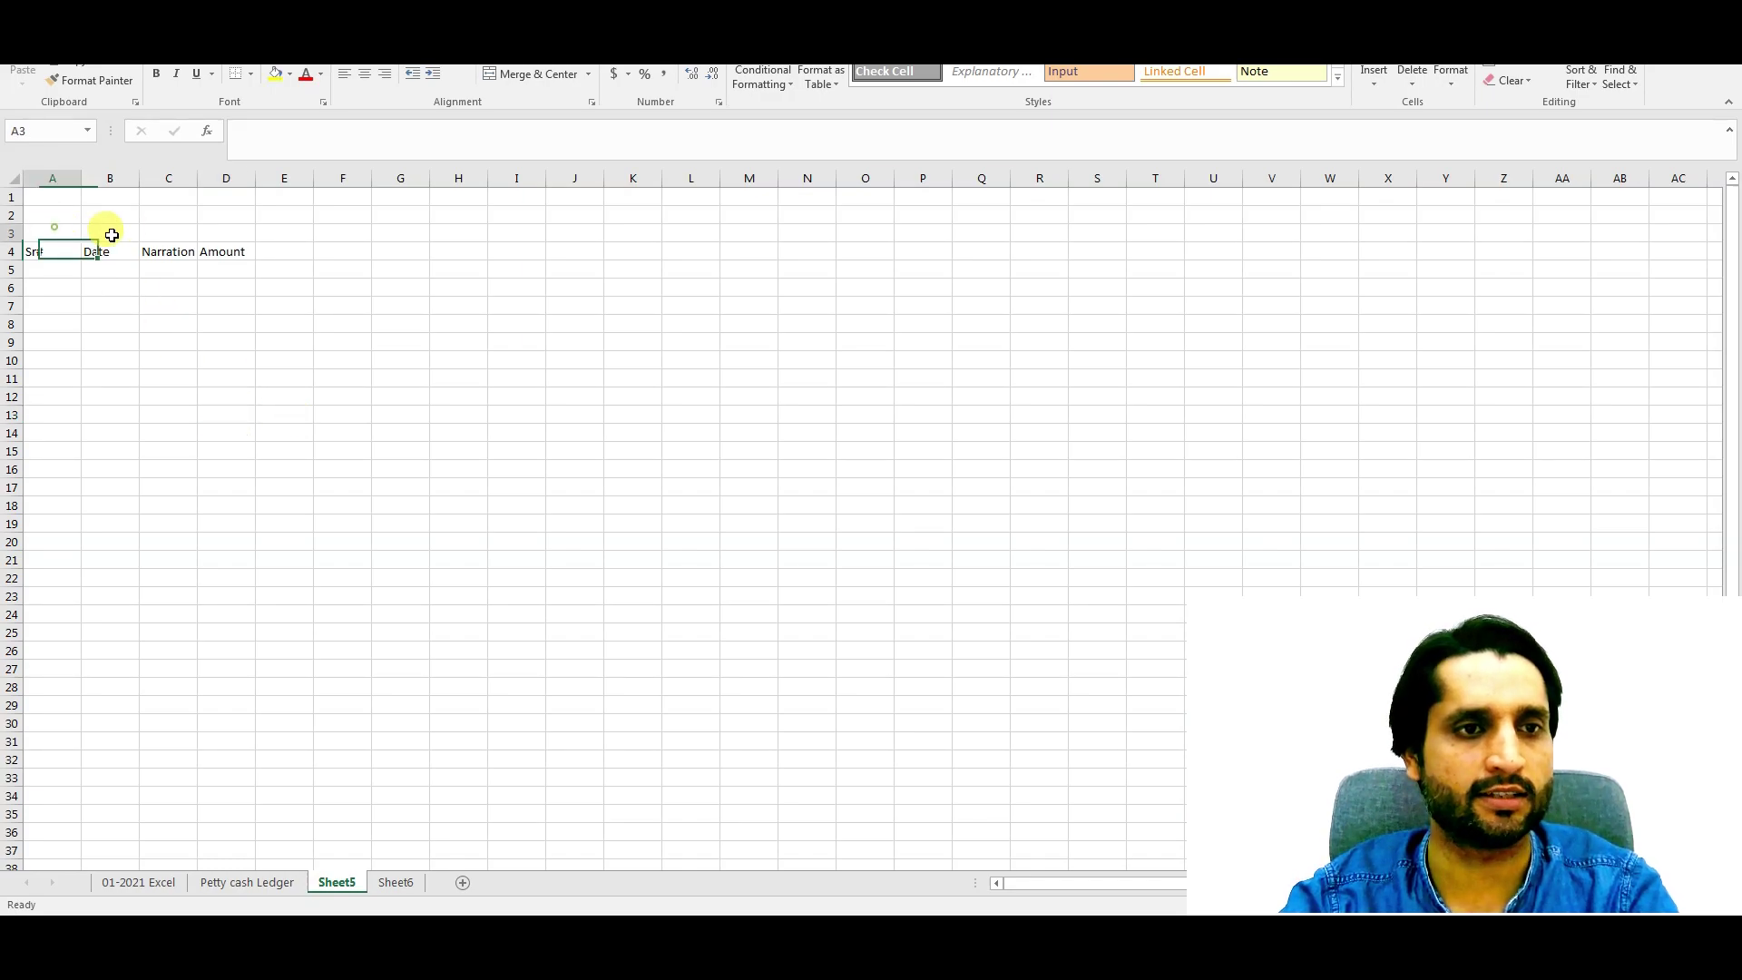
pyautogui.moveTo(112, 235); pyautogui.dragTo(218, 231)
pyautogui.click(481, 76)
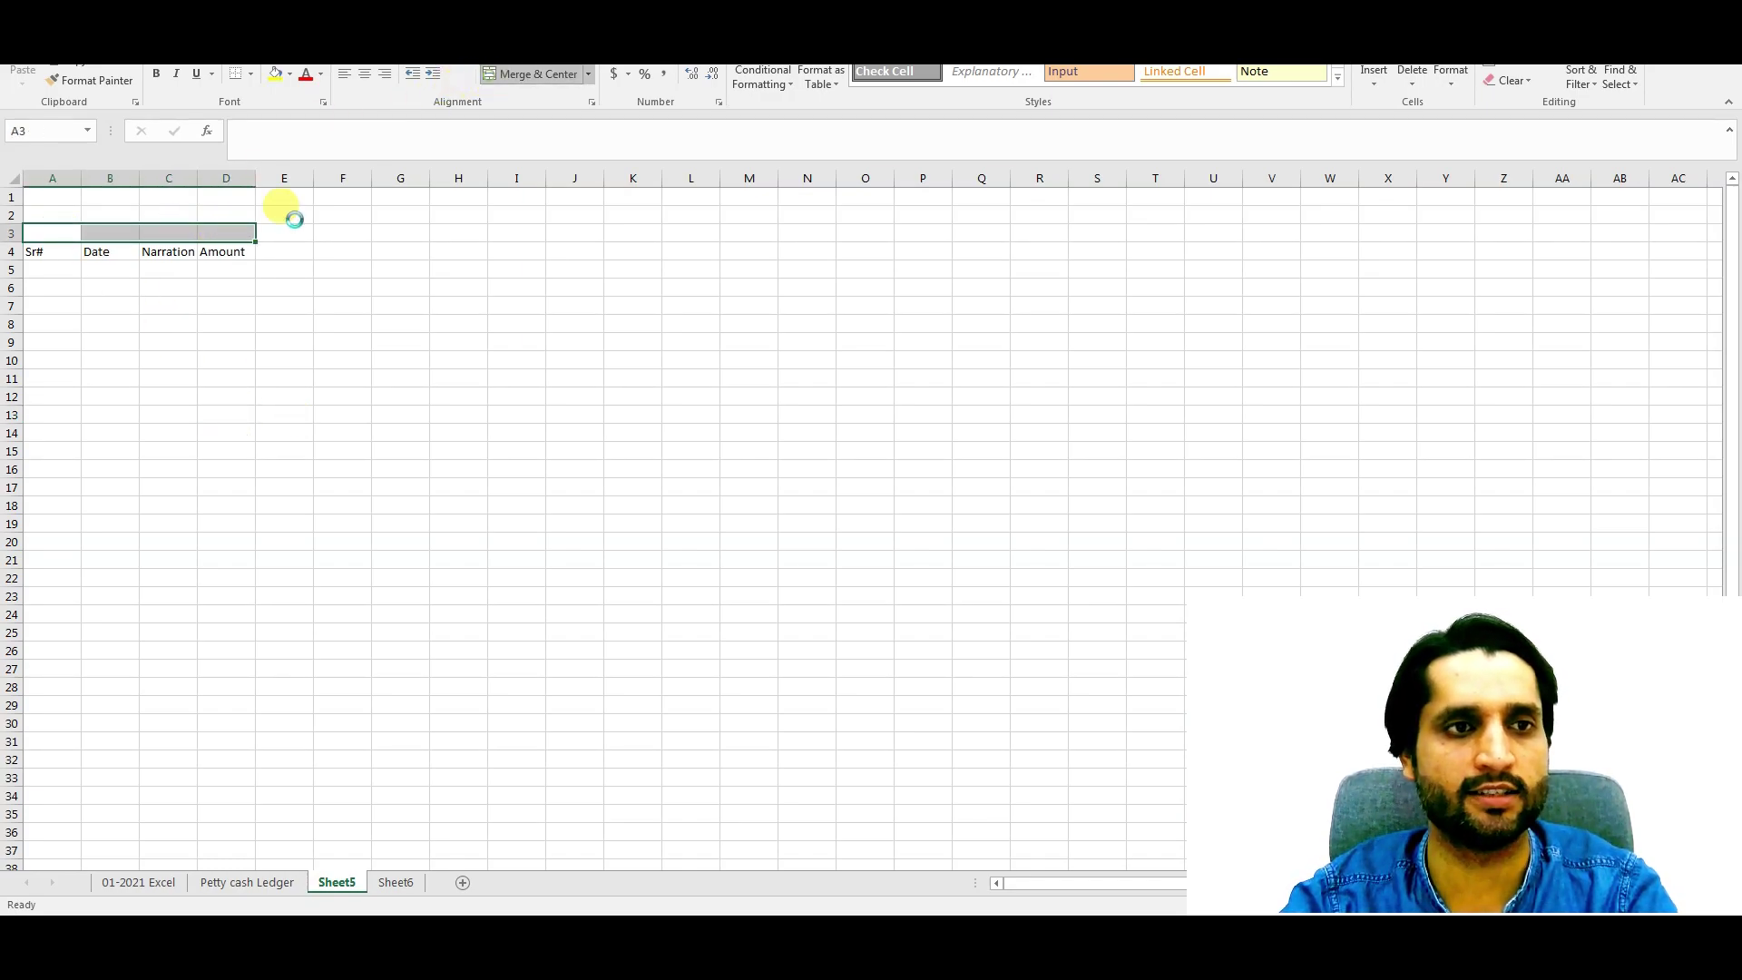
pyautogui.write('Receipt')
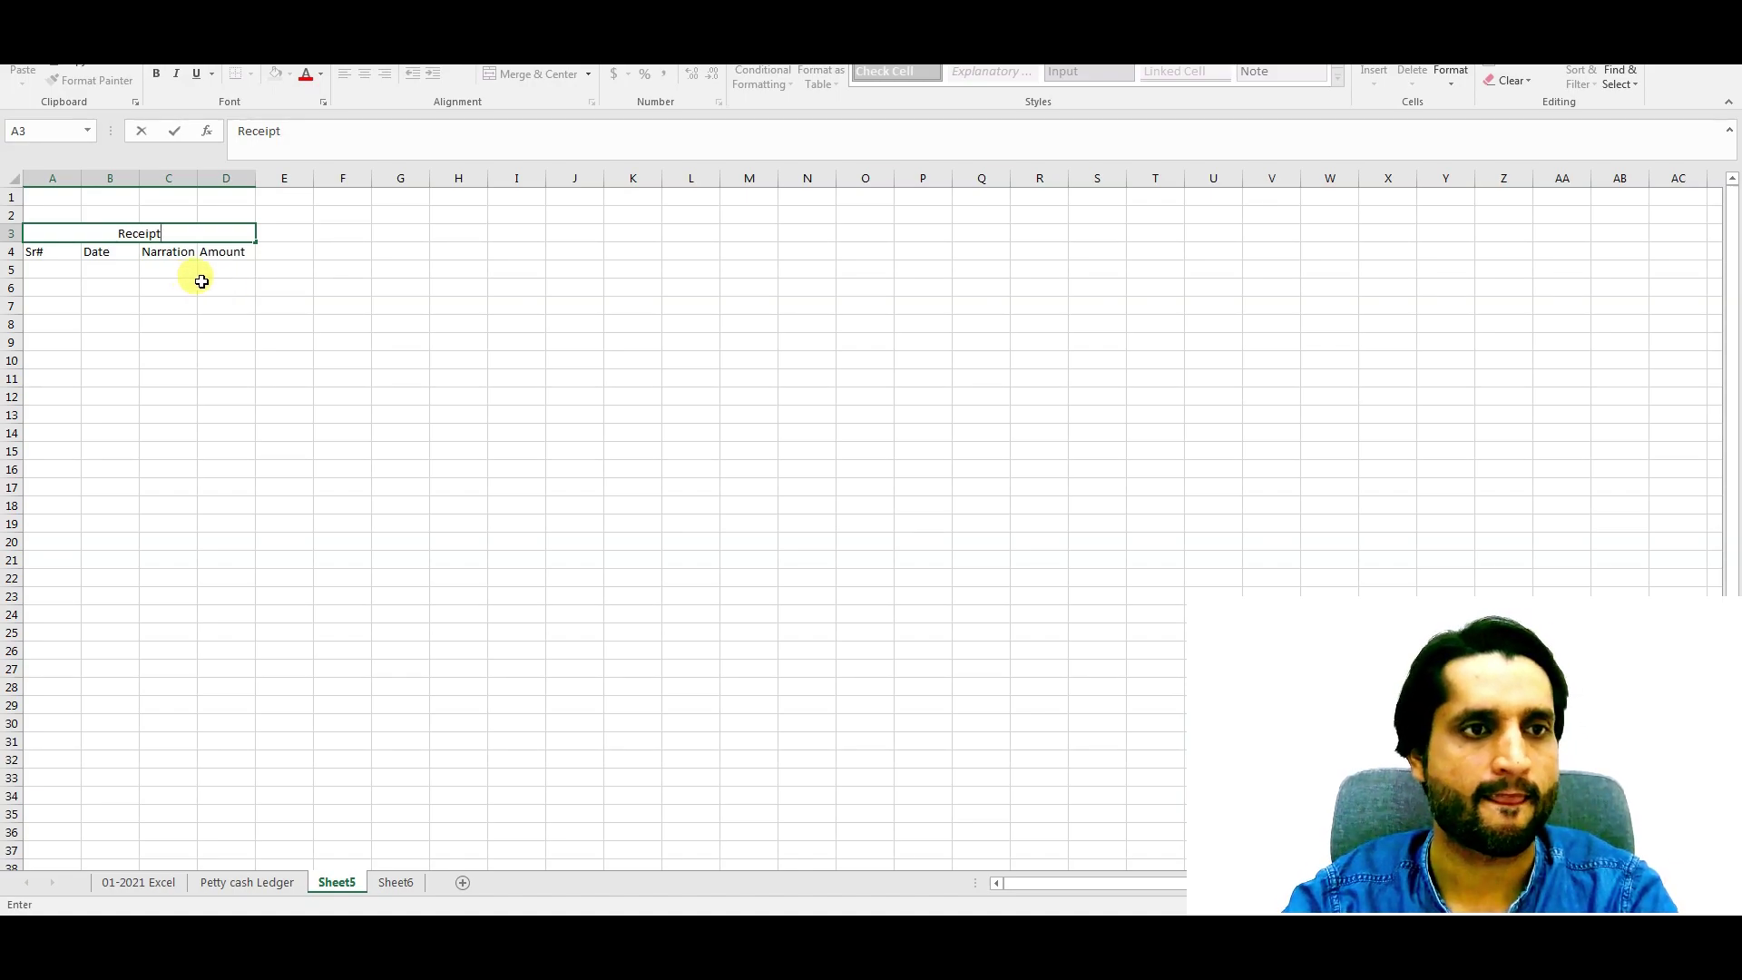
pyautogui.click(296, 233)
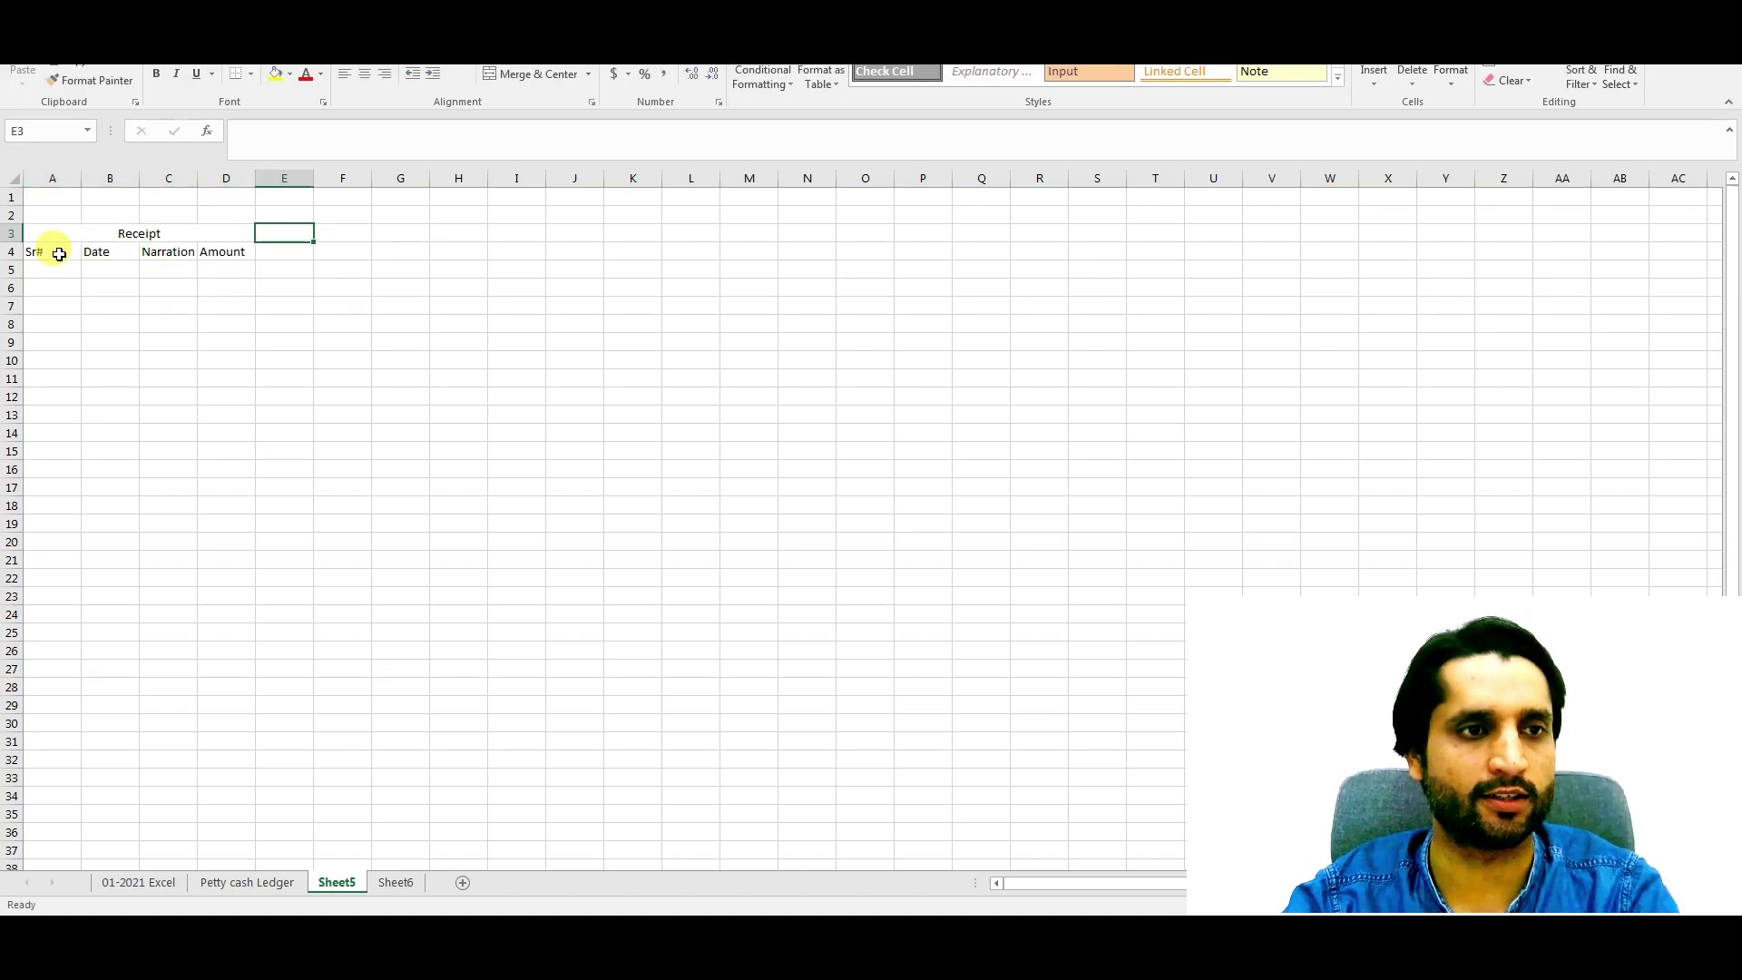
# Step: Copy the four column headings in A4:D4 to the cells starting at E4
pyautogui.moveTo(58, 253); pyautogui.dragTo(242, 255)
pyautogui.hotkey('ctrl', 'c')
pyautogui.click(303, 255)
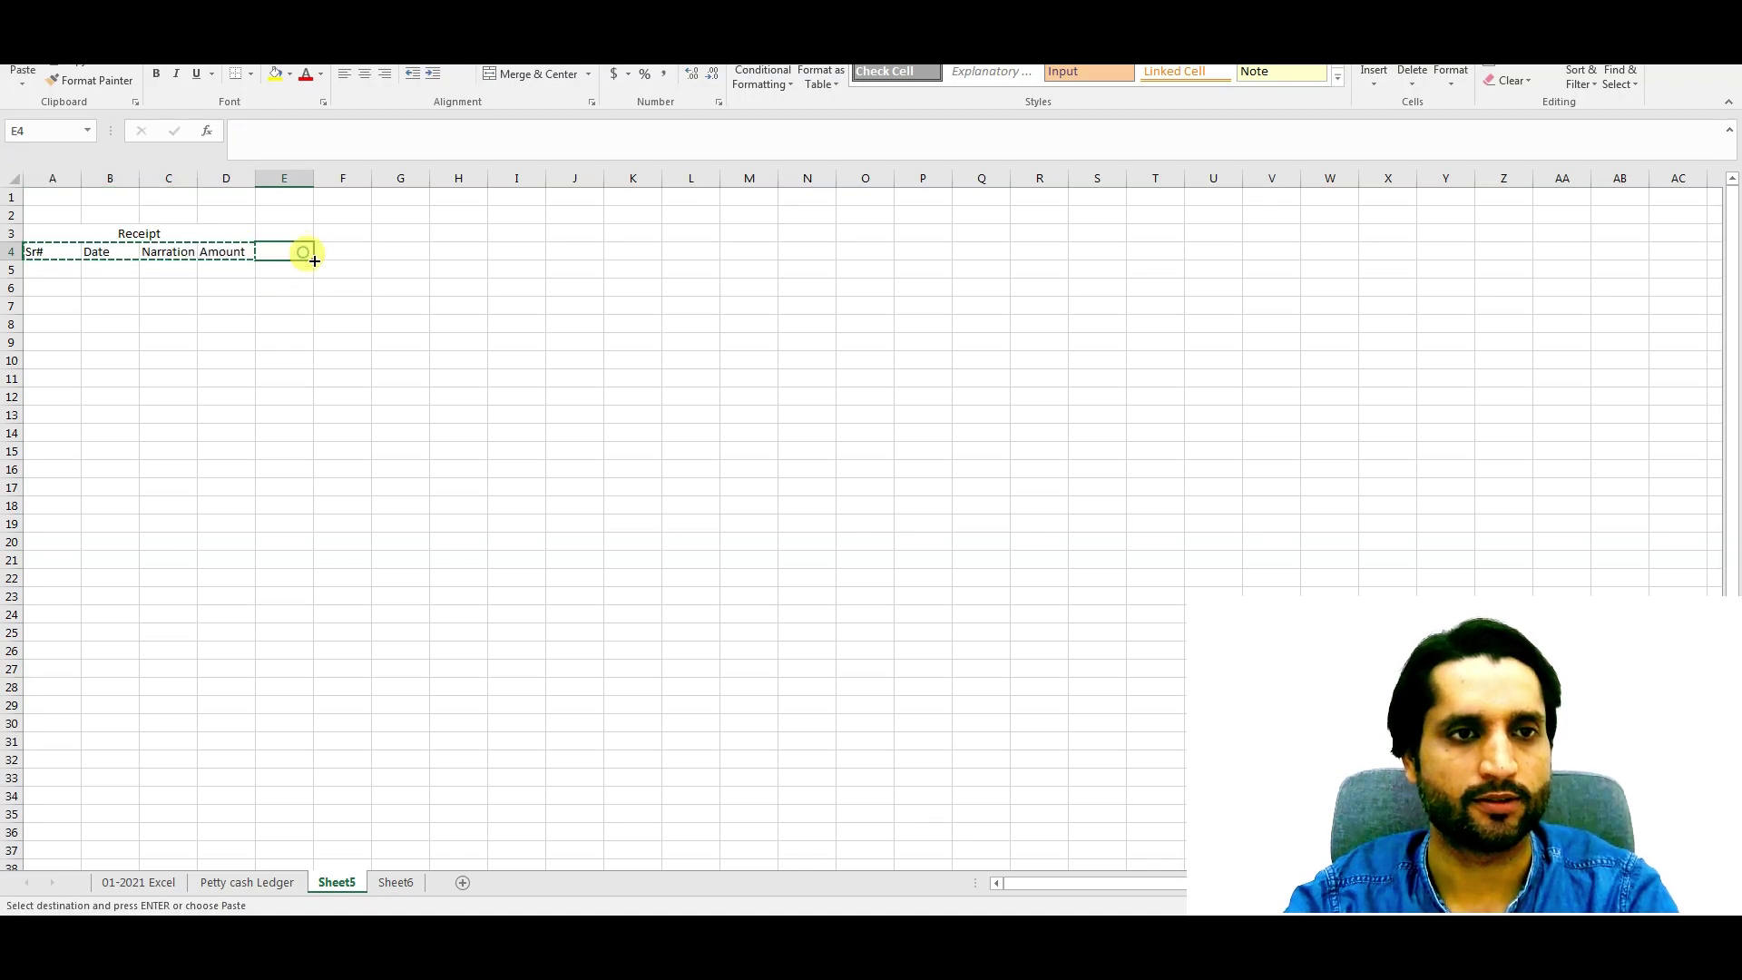
pyautogui.hotkey('ctrl', 'v')
# Step: Merge and center cells E3:H3 above the copied headings and enter the title Payments
pyautogui.moveTo(295, 229); pyautogui.dragTo(455, 228)
pyautogui.click(535, 73)
pyautogui.write('Pa')
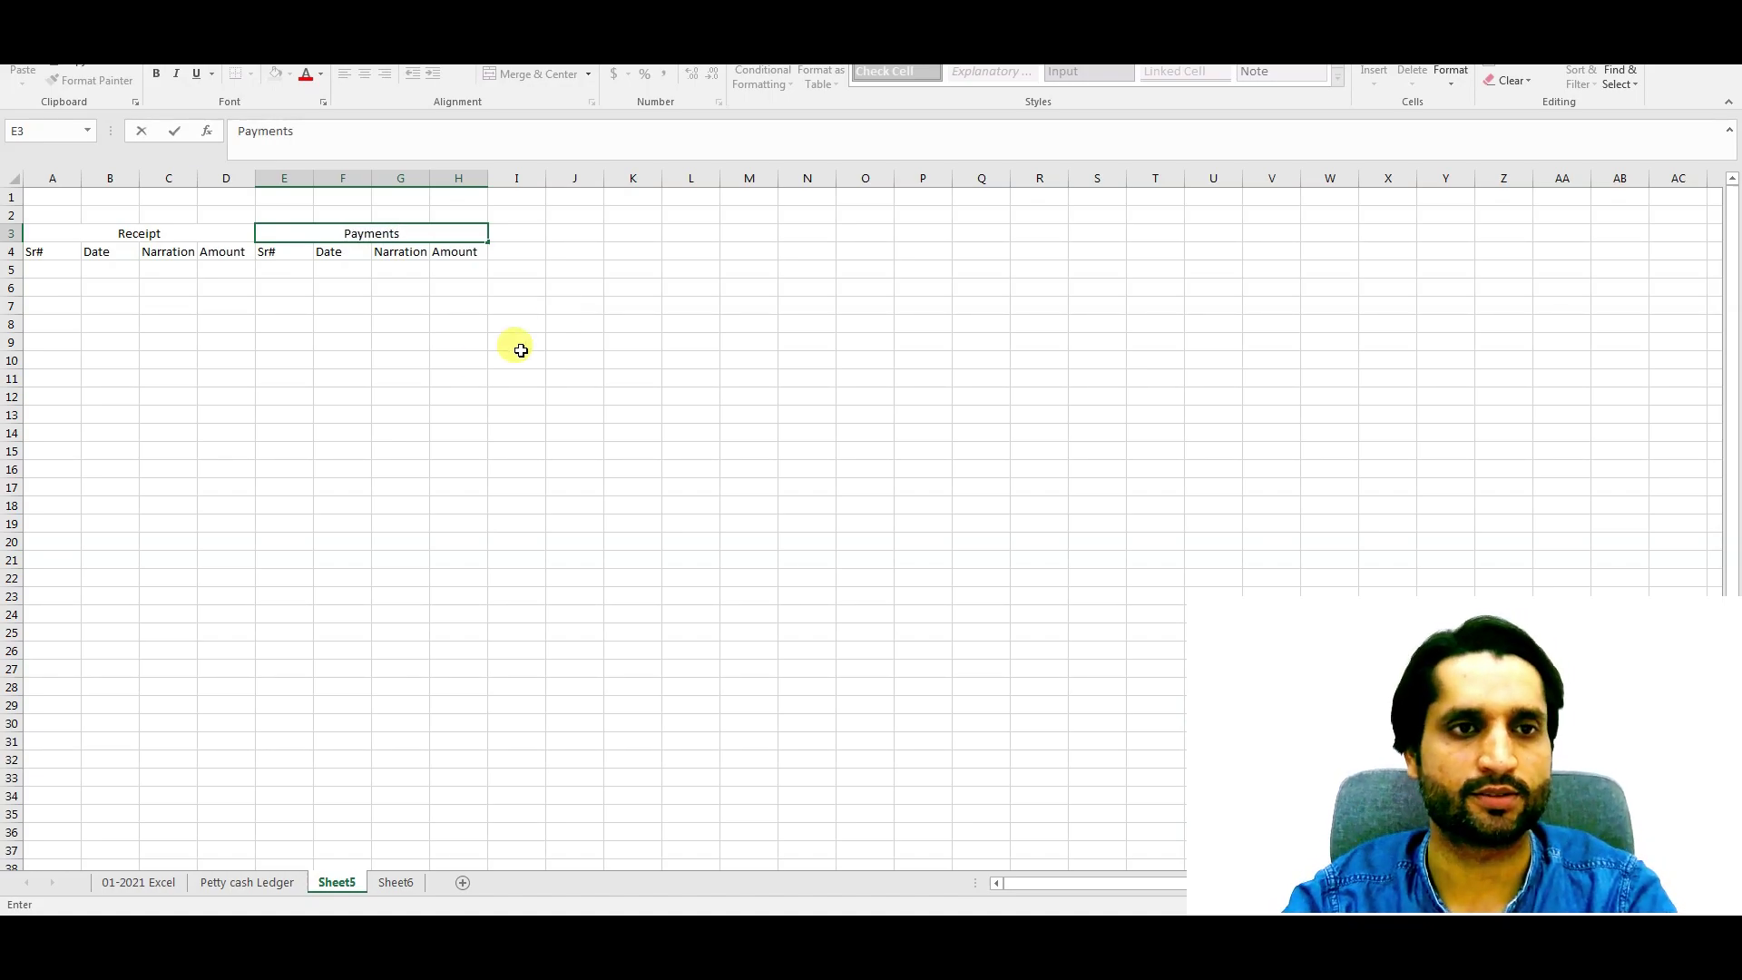
pyautogui.click(354, 434)
# Step: Merge and center cells A2:H2 and enter the title Petty cash Book
pyautogui.moveTo(39, 215); pyautogui.dragTo(467, 214)
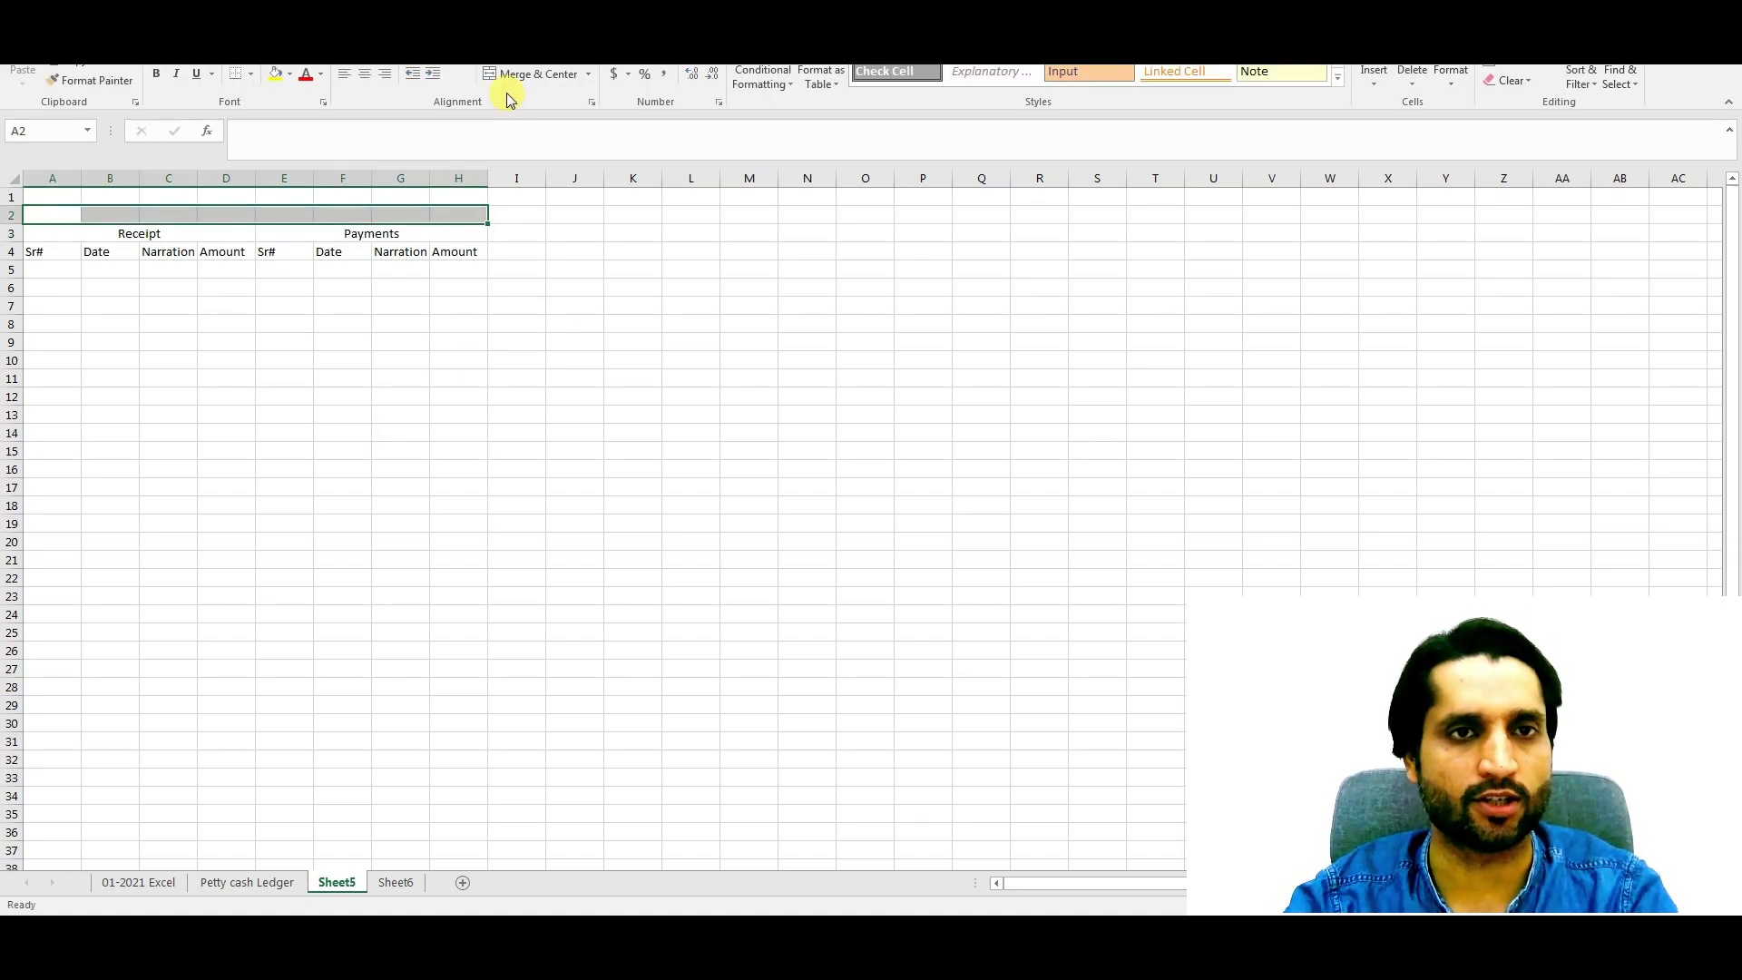
pyautogui.click(534, 74)
pyautogui.write('Petty cash Book')
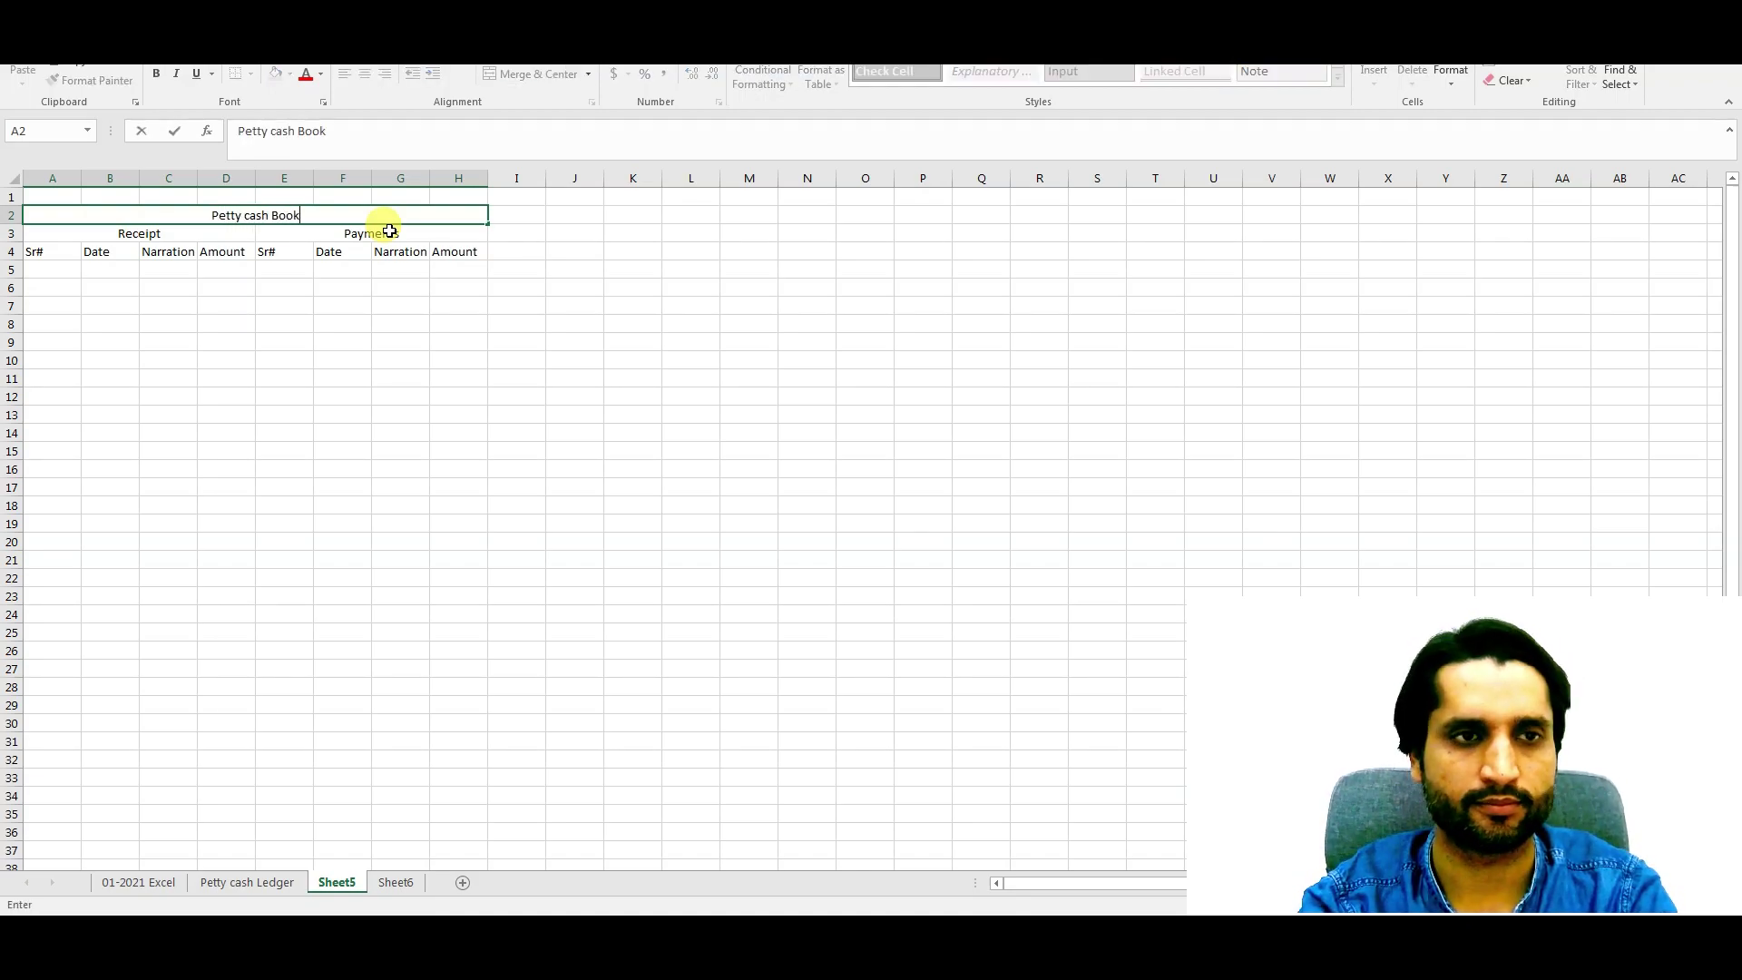
pyautogui.click(331, 408)
# Step: Merge and center cells A1:H1 and enter the placeholder title Company Name
pyautogui.moveTo(54, 196); pyautogui.dragTo(473, 189)
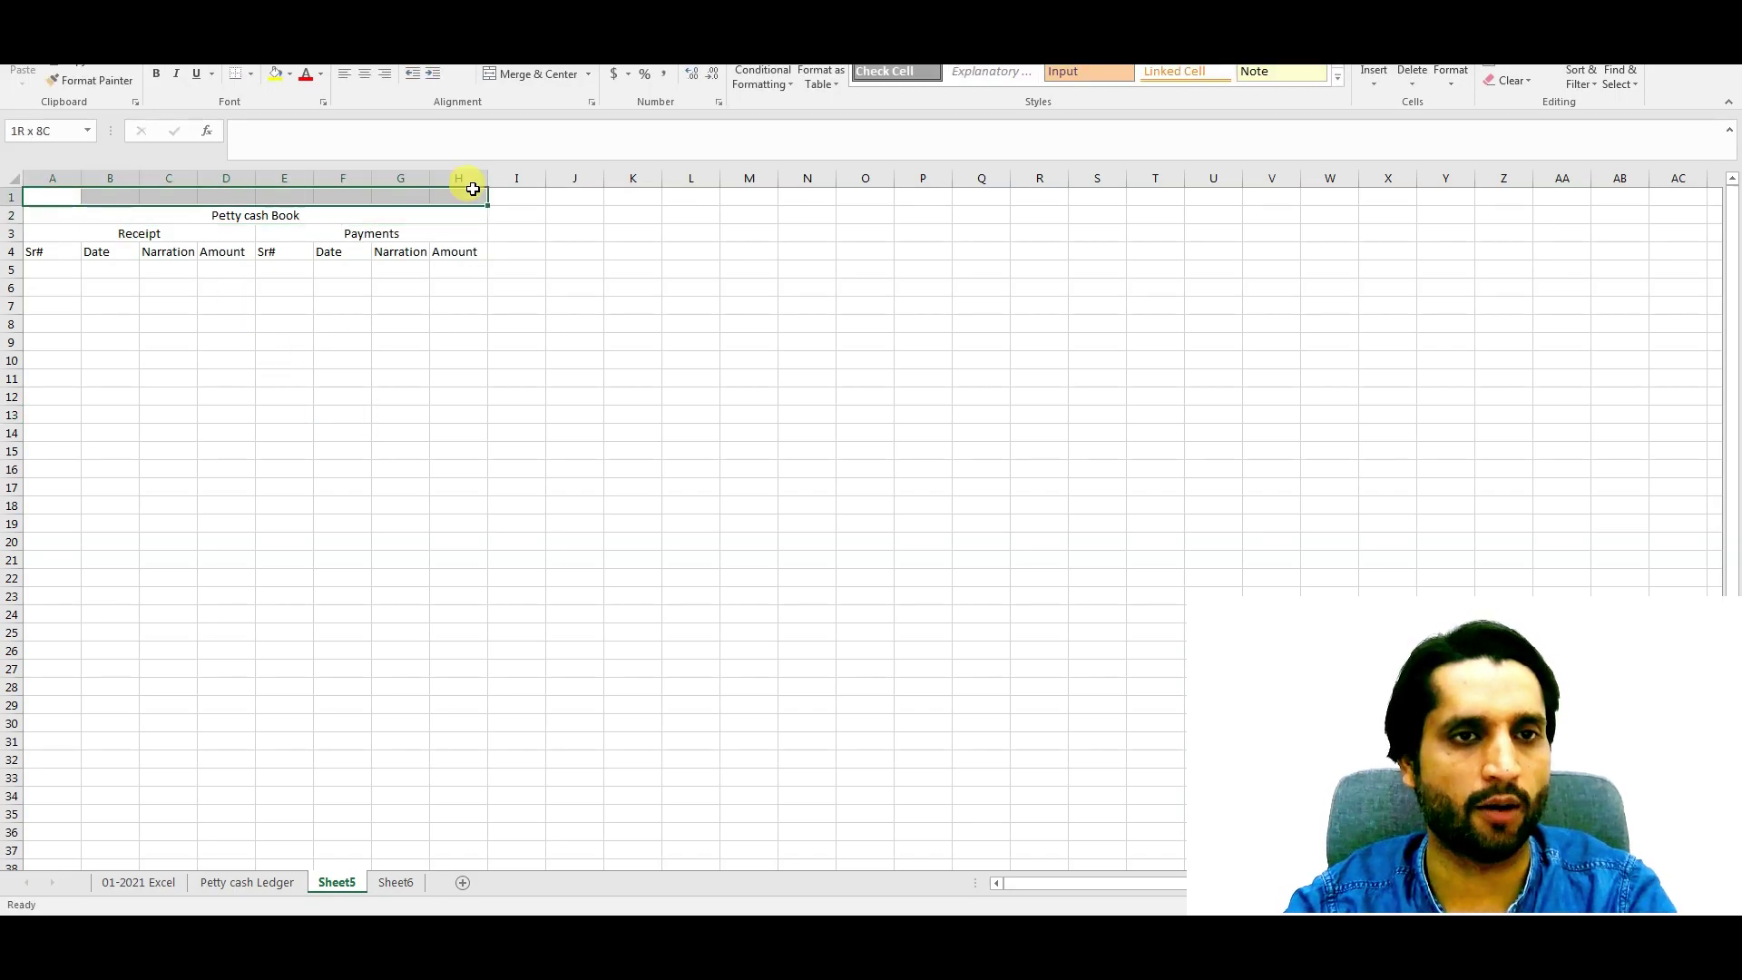
pyautogui.click(524, 75)
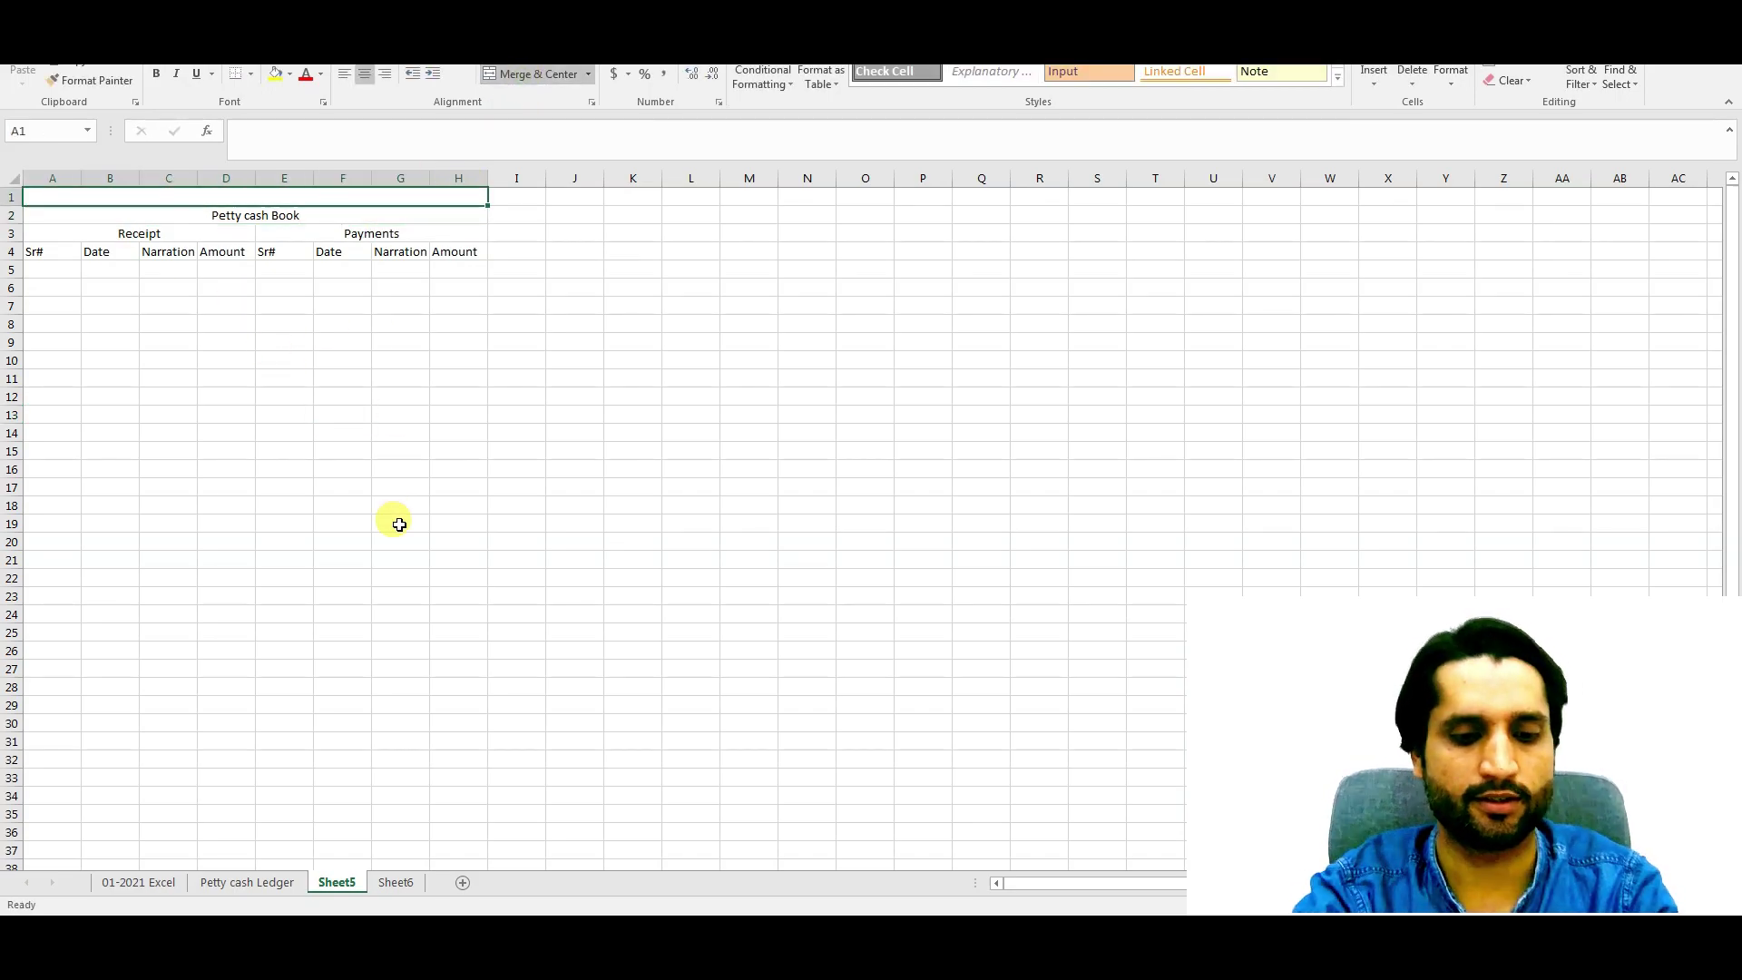
pyautogui.write('COmpany Name')
pyautogui.click(400, 524)
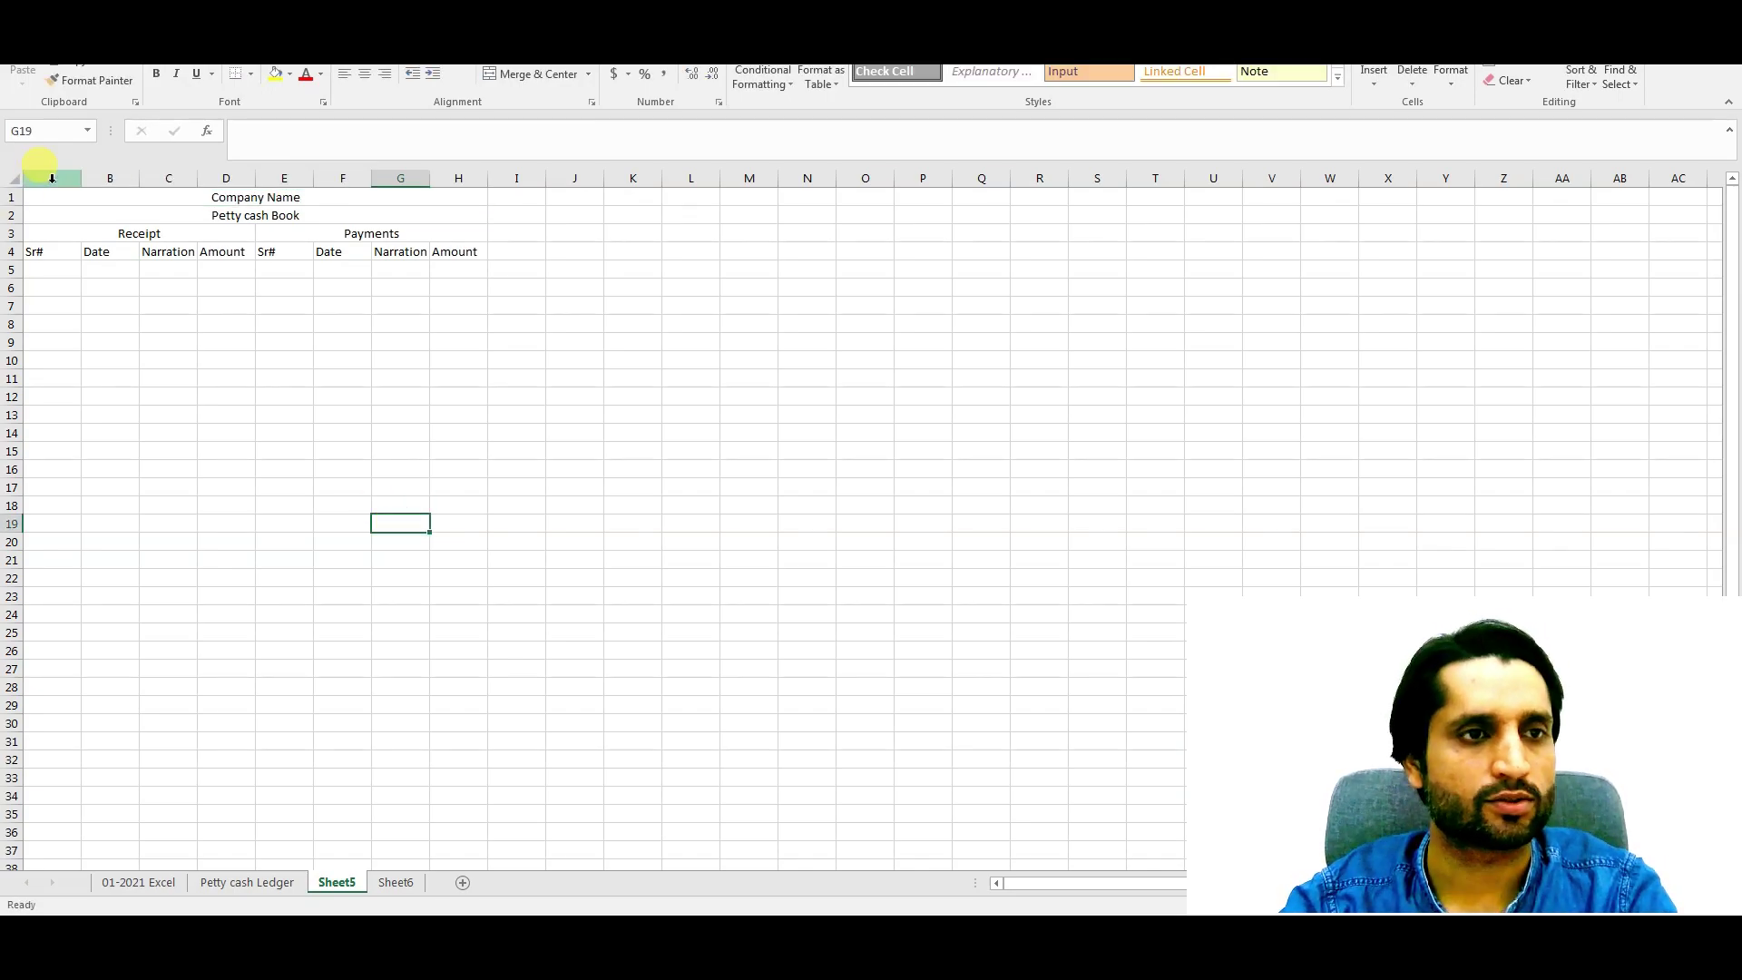
# Step: Widen both Narration columns, C and G, and narrow the Sr# column A to fit its heading
pyautogui.moveTo(198, 178); pyautogui.dragTo(308, 181)
pyautogui.moveTo(533, 179); pyautogui.dragTo(649, 177)
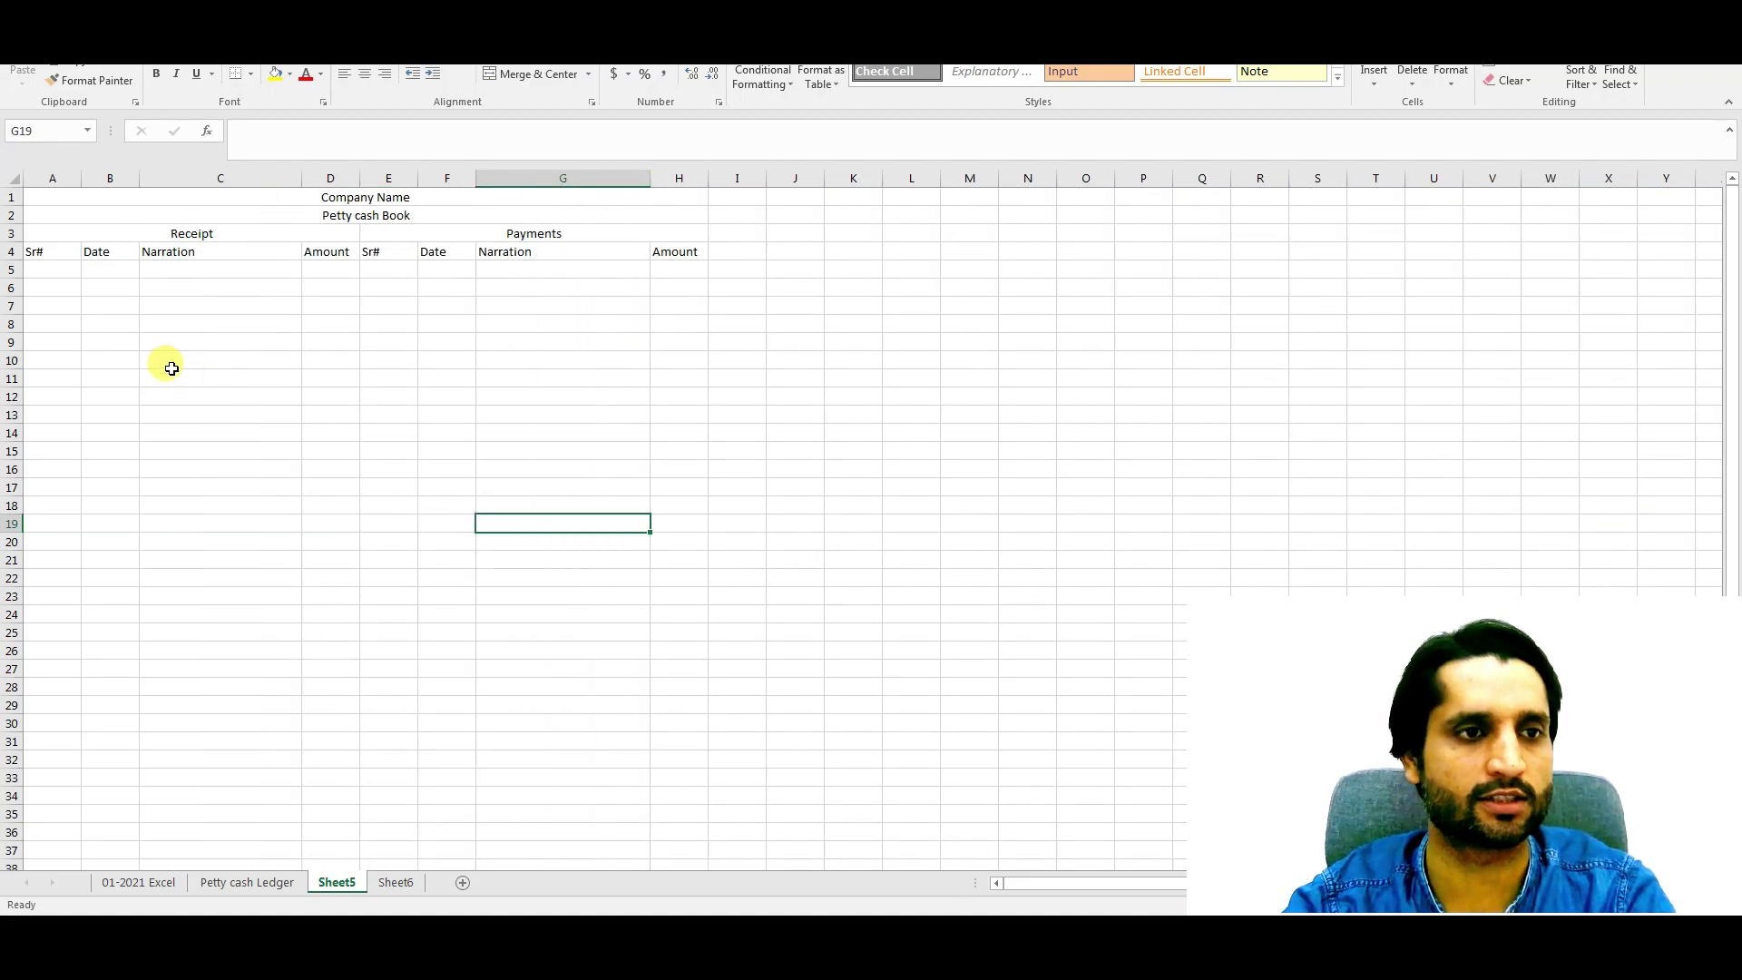
pyautogui.moveTo(82, 177); pyautogui.dragTo(47, 177)
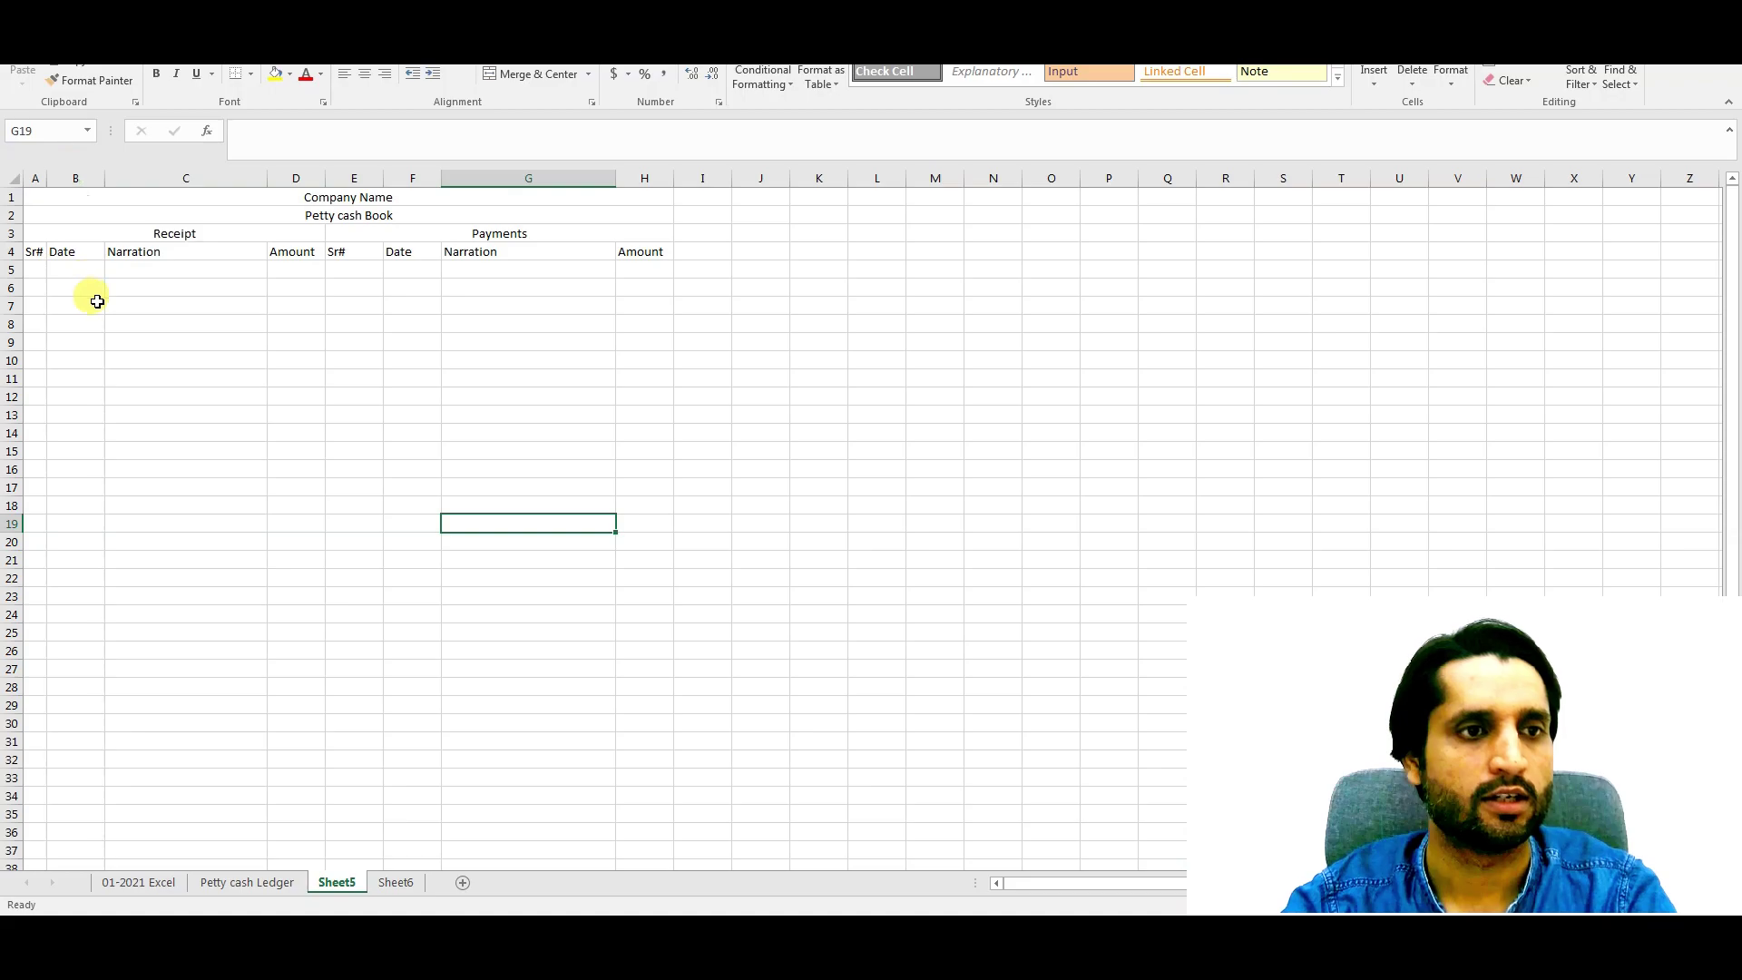
# Step: Start the first receipt entry in row 5 with serial number 1 and the date 01/01/2021
pyautogui.click(41, 270)
pyautogui.write('1')
pyautogui.press('Tab')
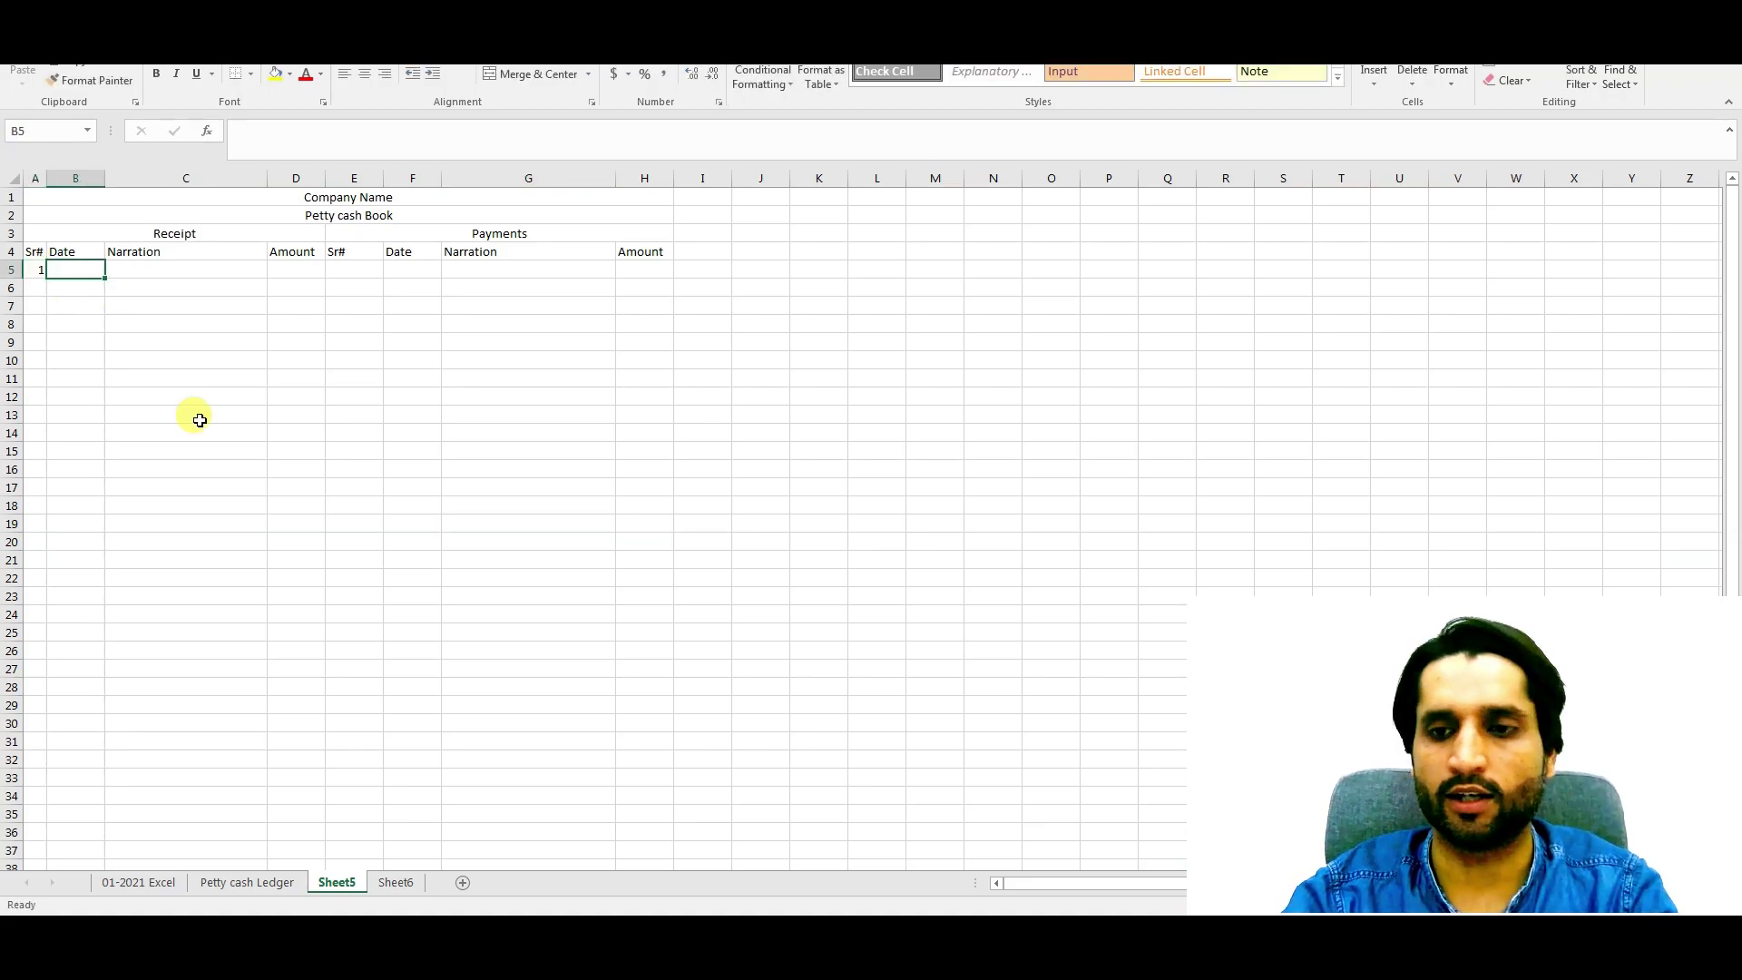
pyautogui.write('0')
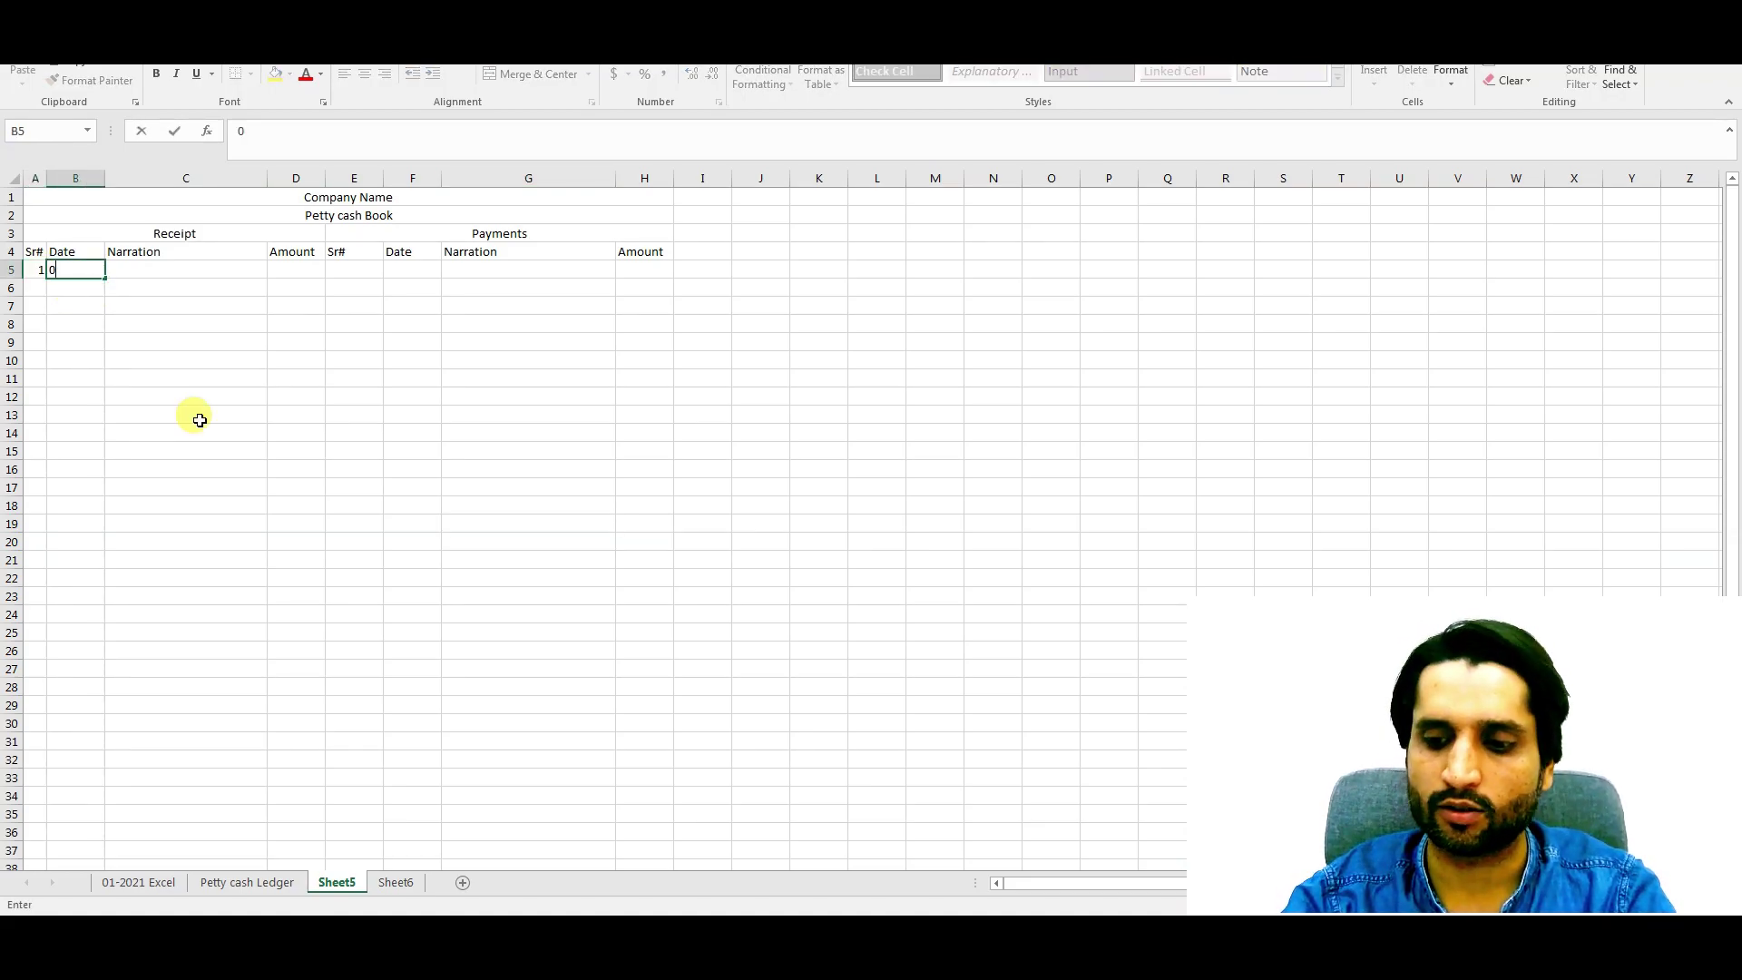
pyautogui.write('1/01/202')
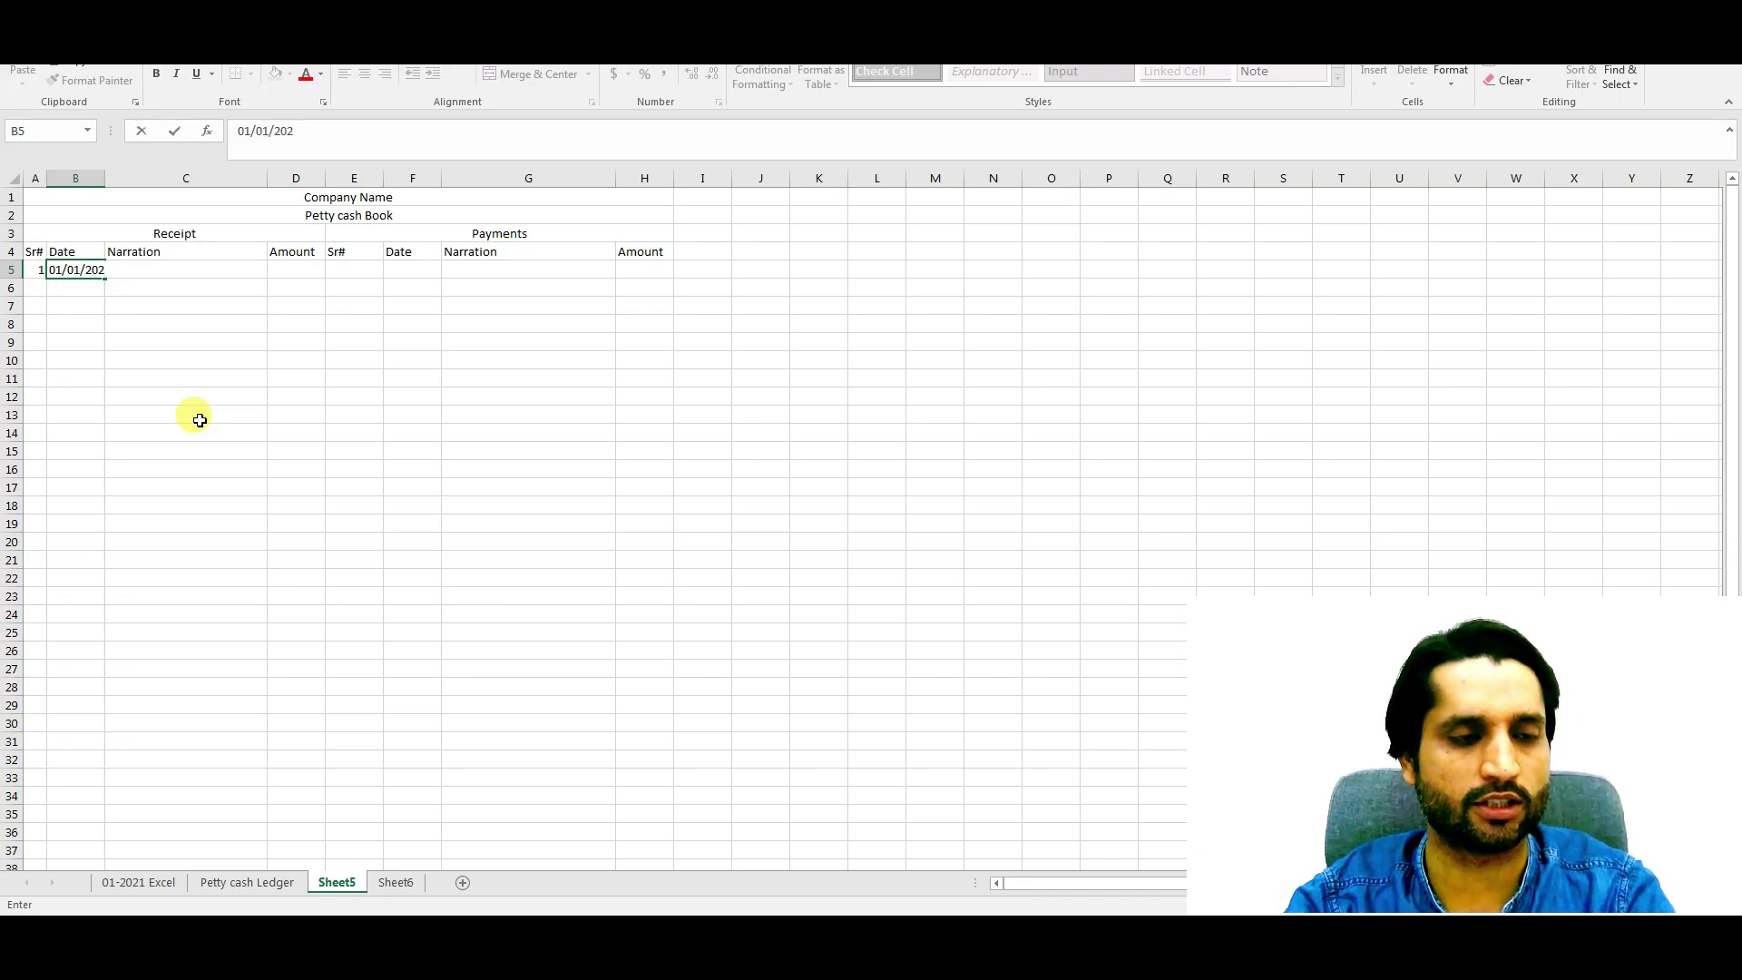
pyautogui.write('1')
pyautogui.press('Tab')
# Step: Complete the first receipt entry in row 5 with the narration Opening Balance and the amount 5000
pyautogui.write('Op')
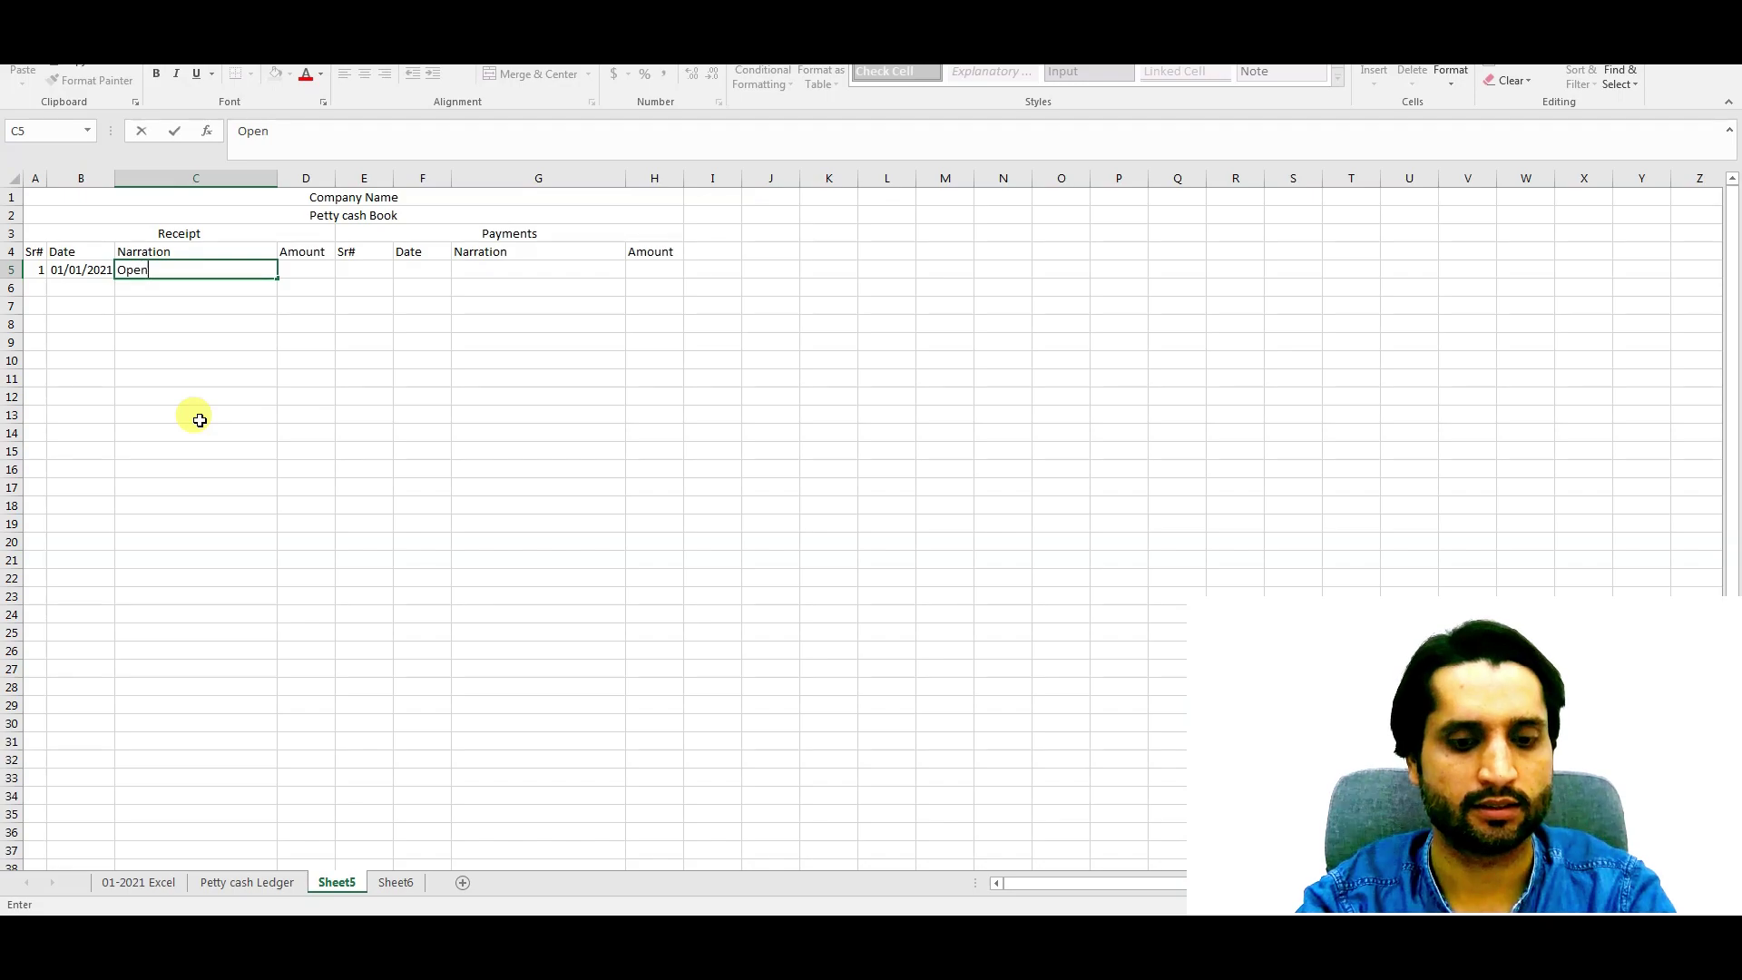
pyautogui.write('ening Balance')
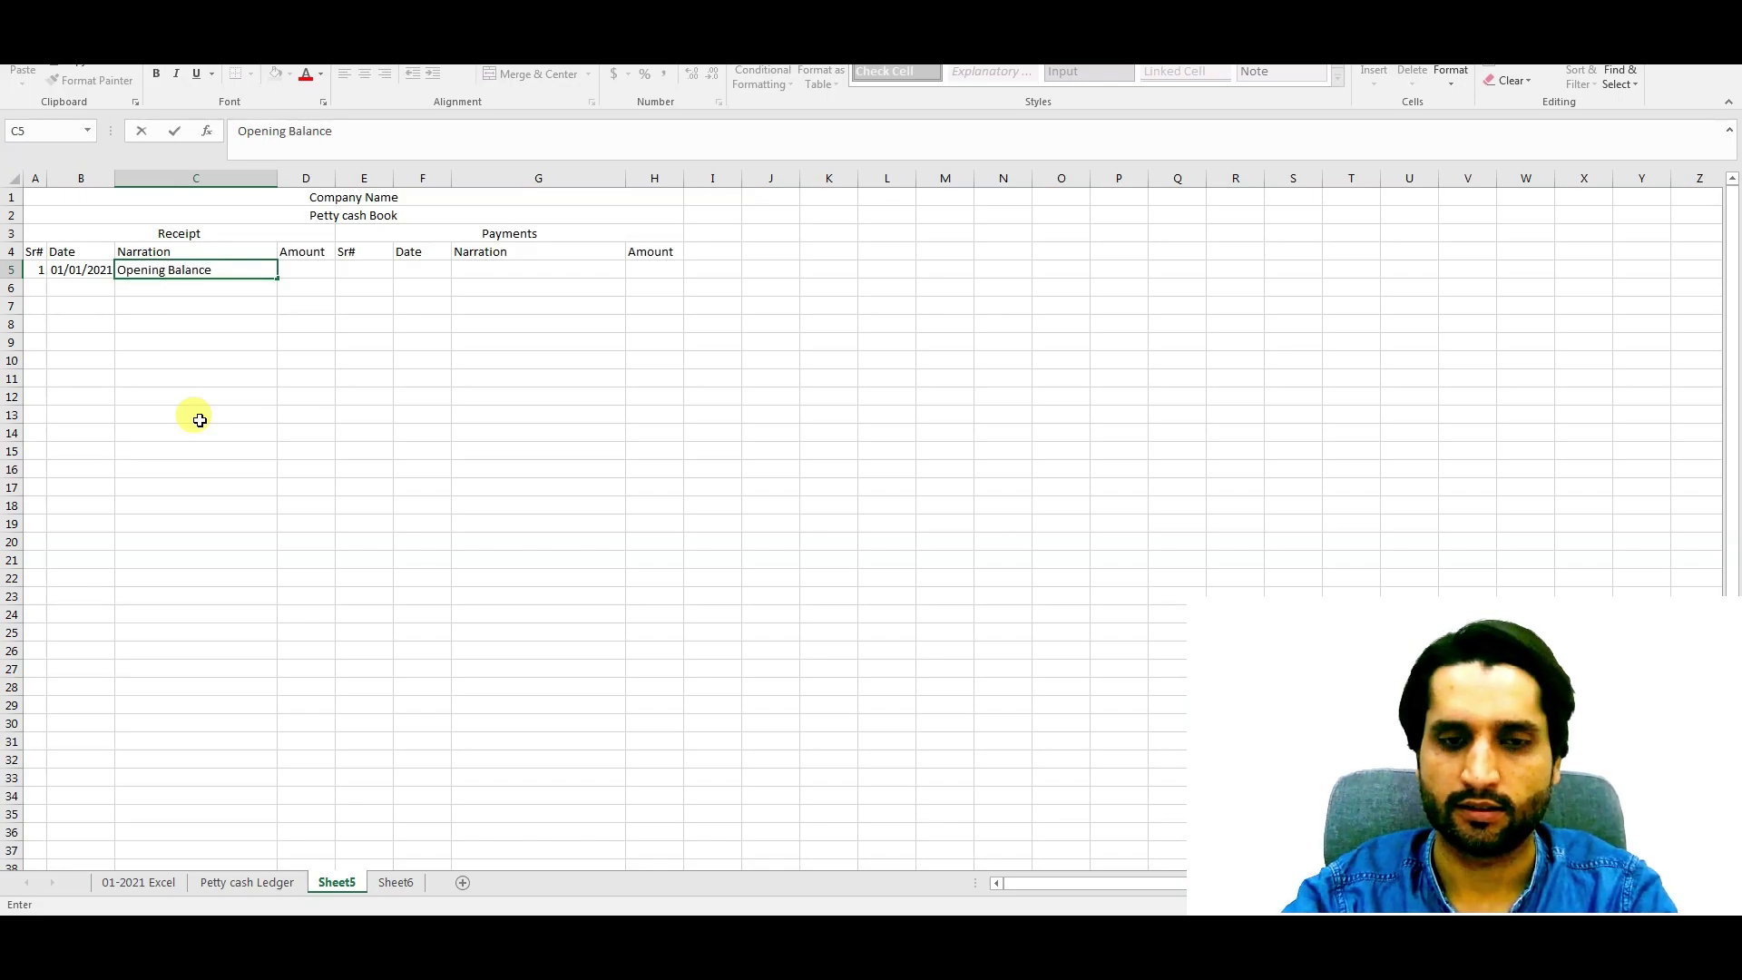
pyautogui.press('Tab')
pyautogui.write('5')
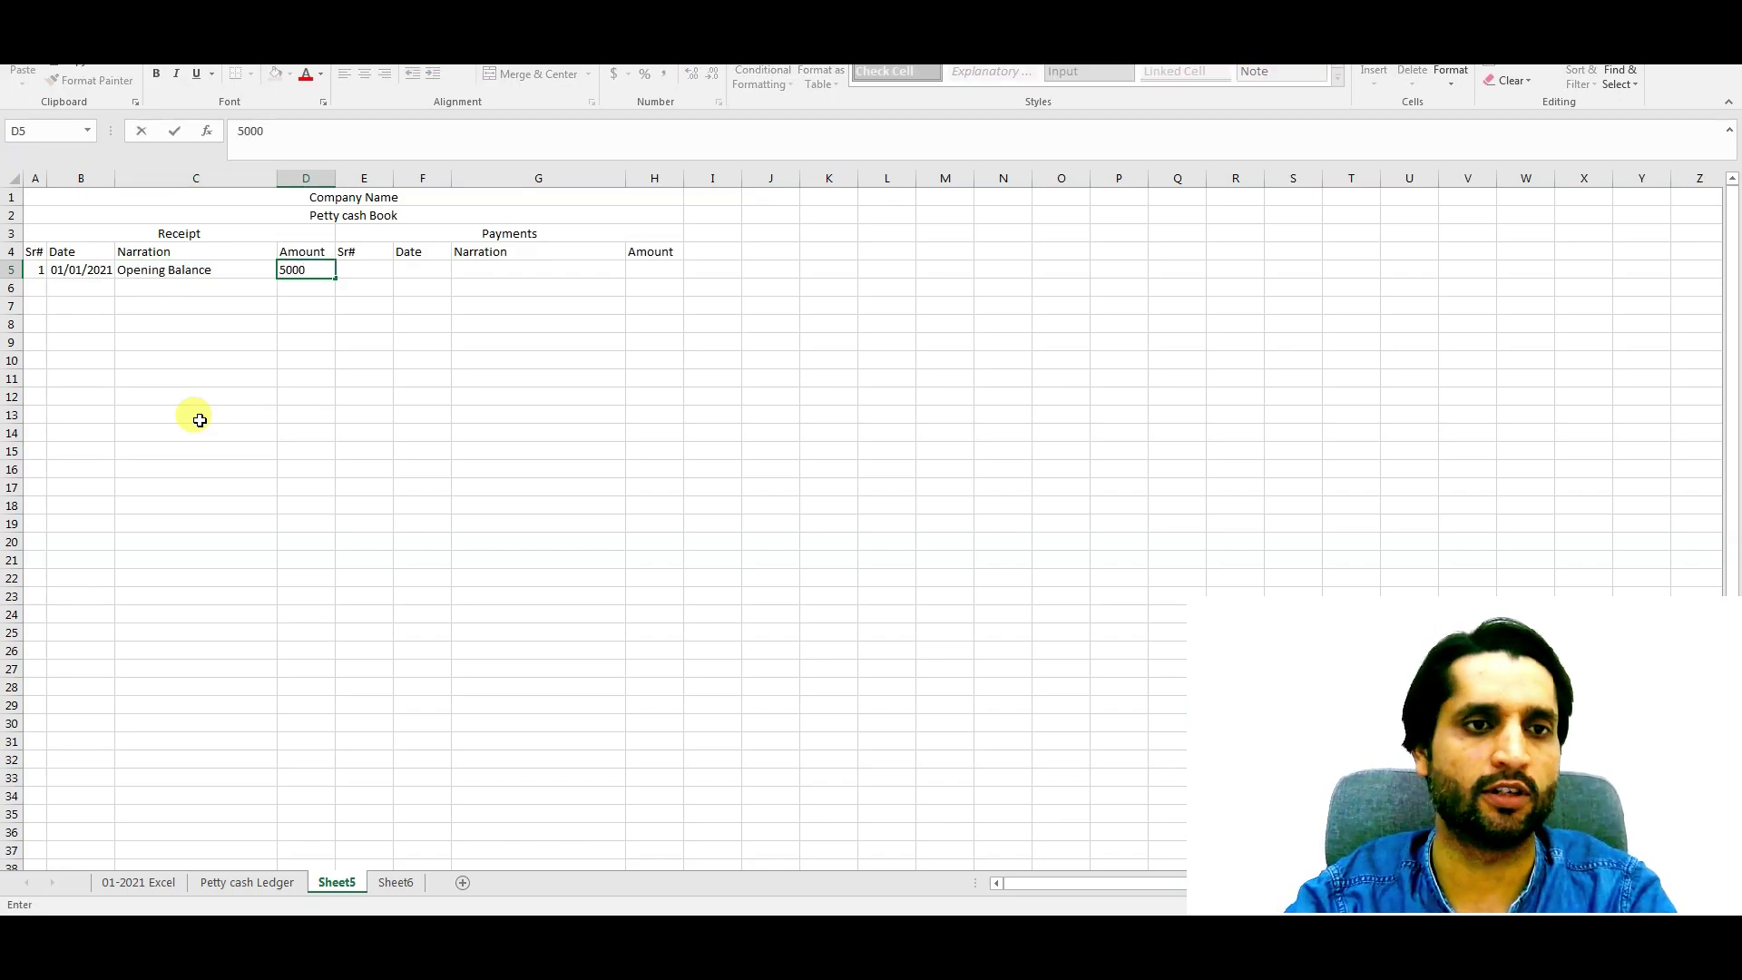
pyautogui.write('000')
pyautogui.press('Return')
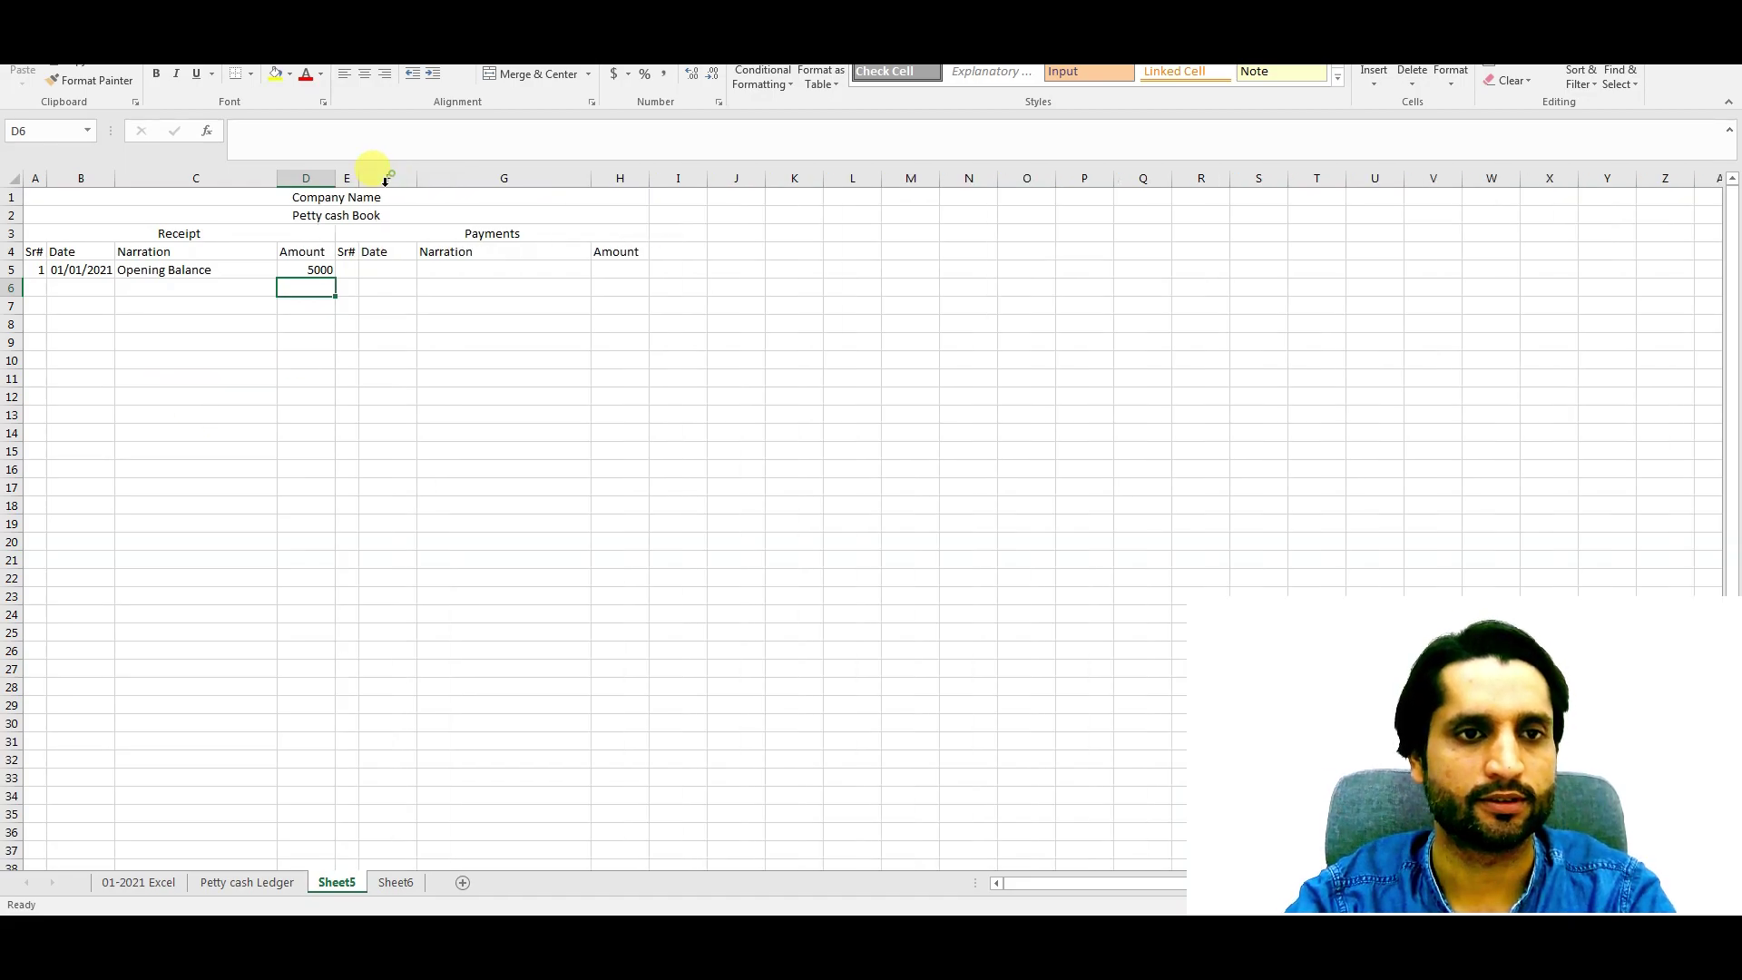
# Step: Narrow the Sr# column E on the payments side and fill the Receipt heading with green
pyautogui.moveTo(390, 172); pyautogui.dragTo(358, 172)
pyautogui.click(92, 236)
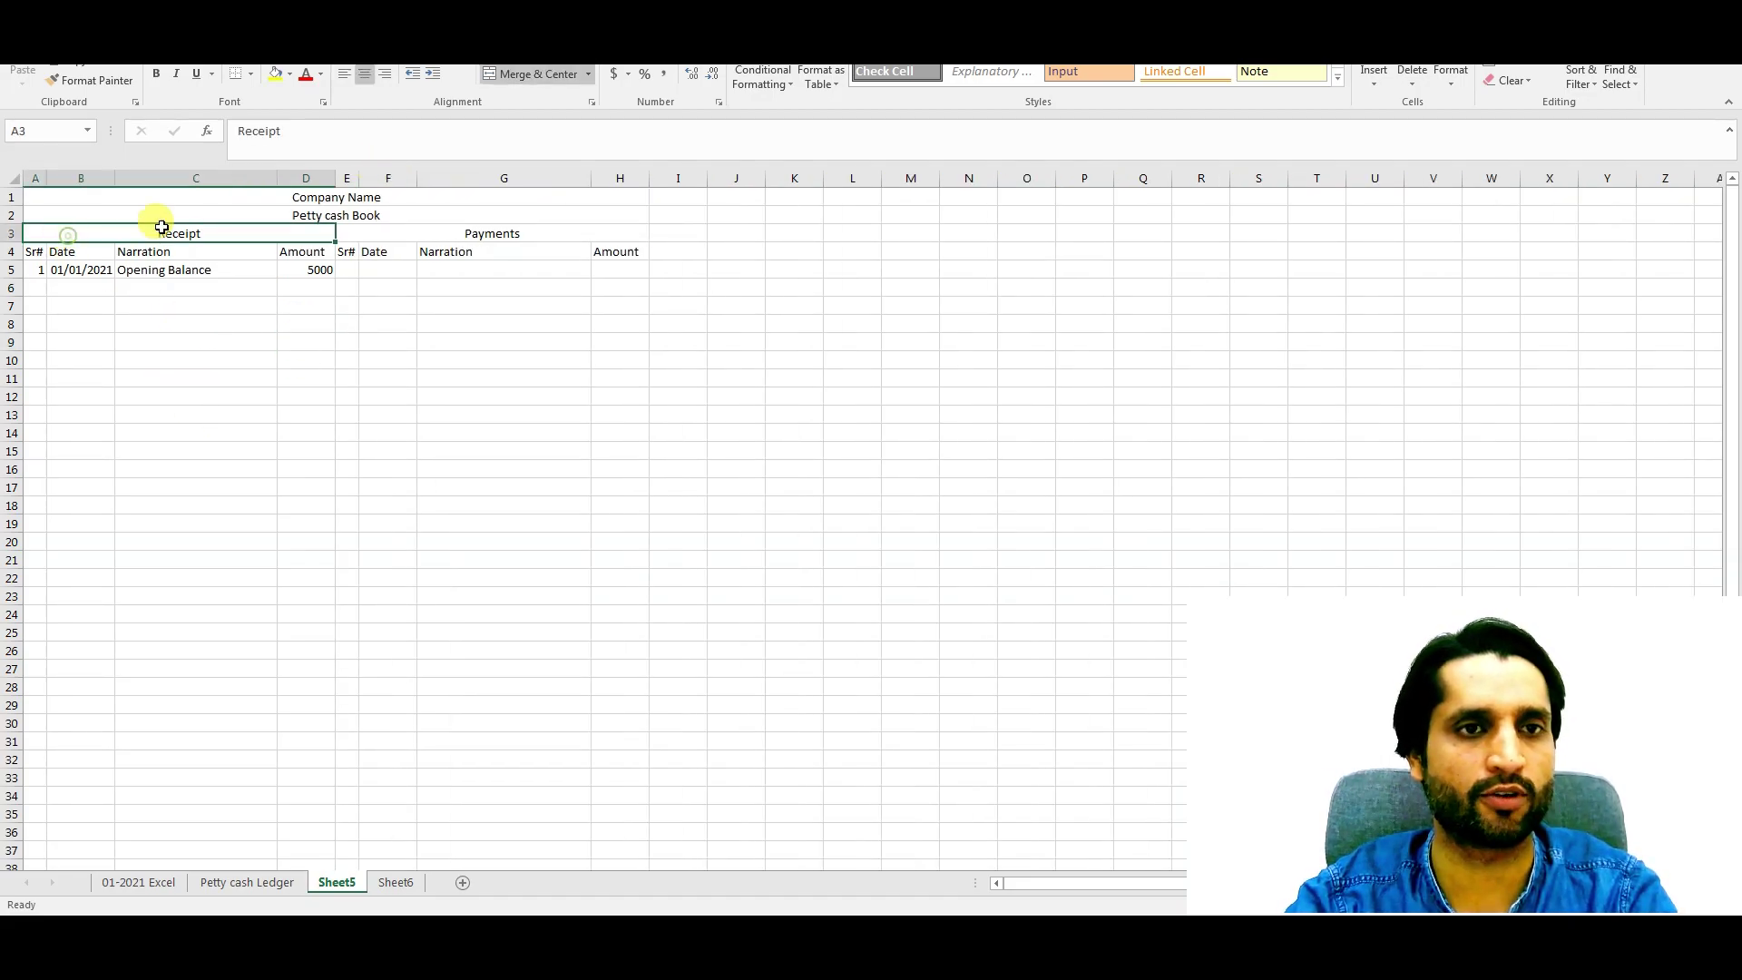
pyautogui.click(289, 75)
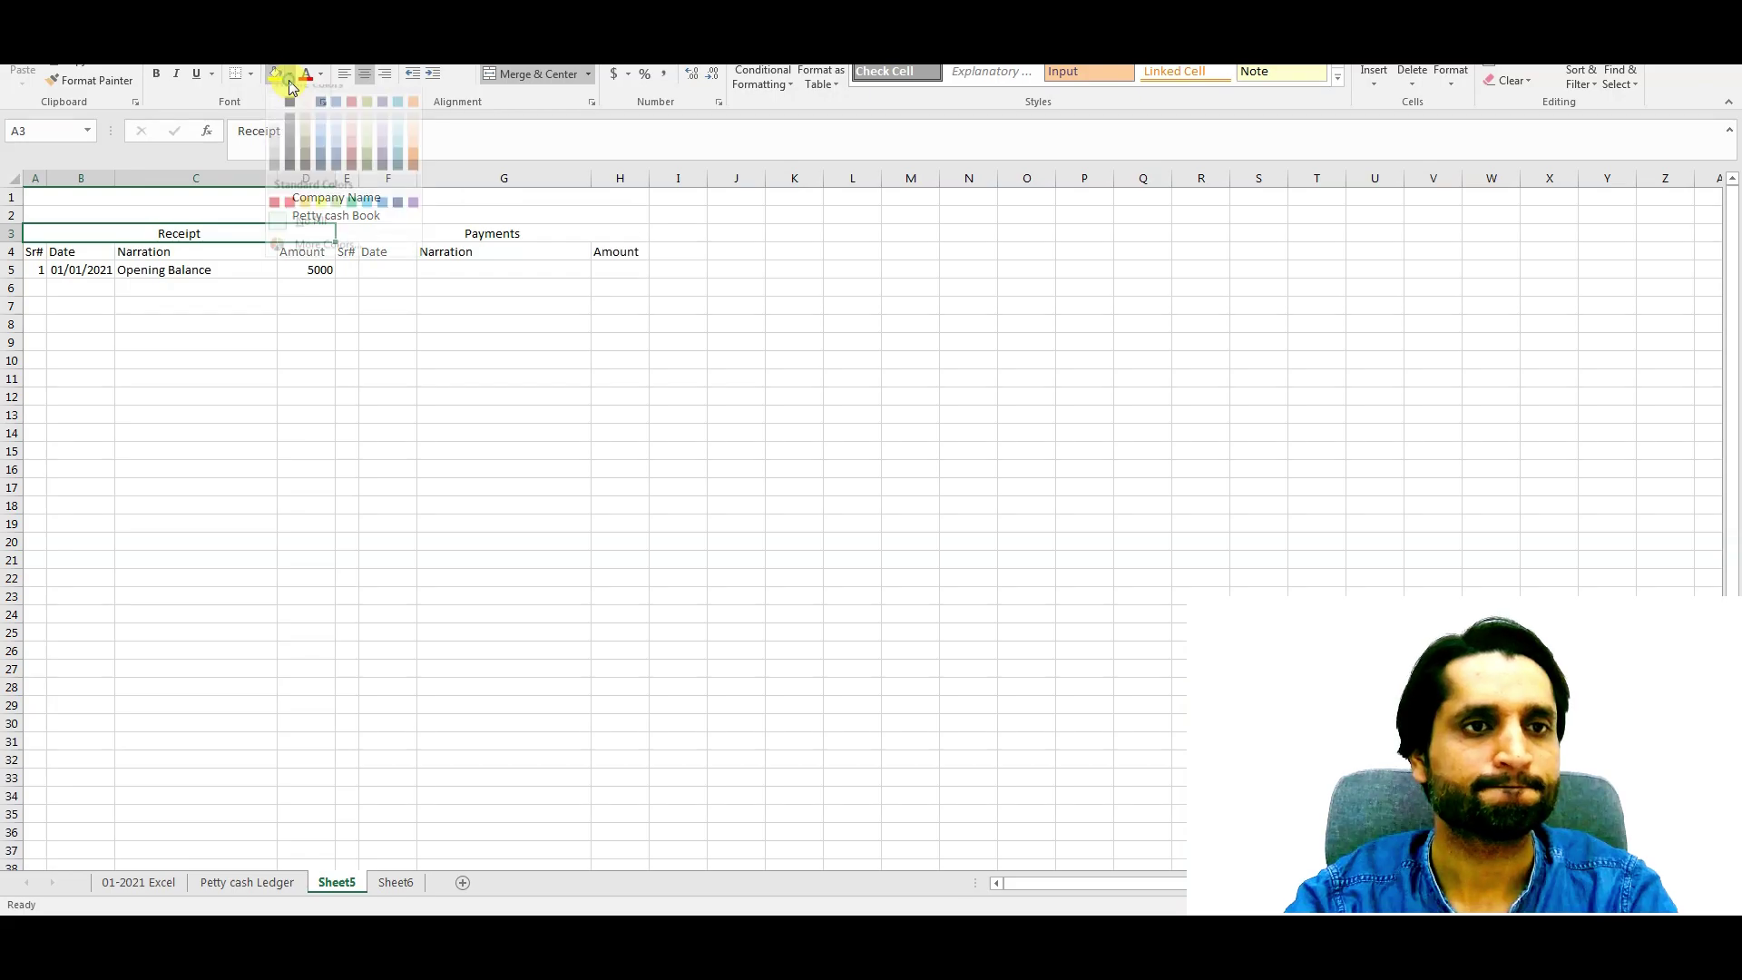
pyautogui.click(352, 216)
# Step: Fill the merged Payments heading in row 3 with the standard red color
pyautogui.click(467, 233)
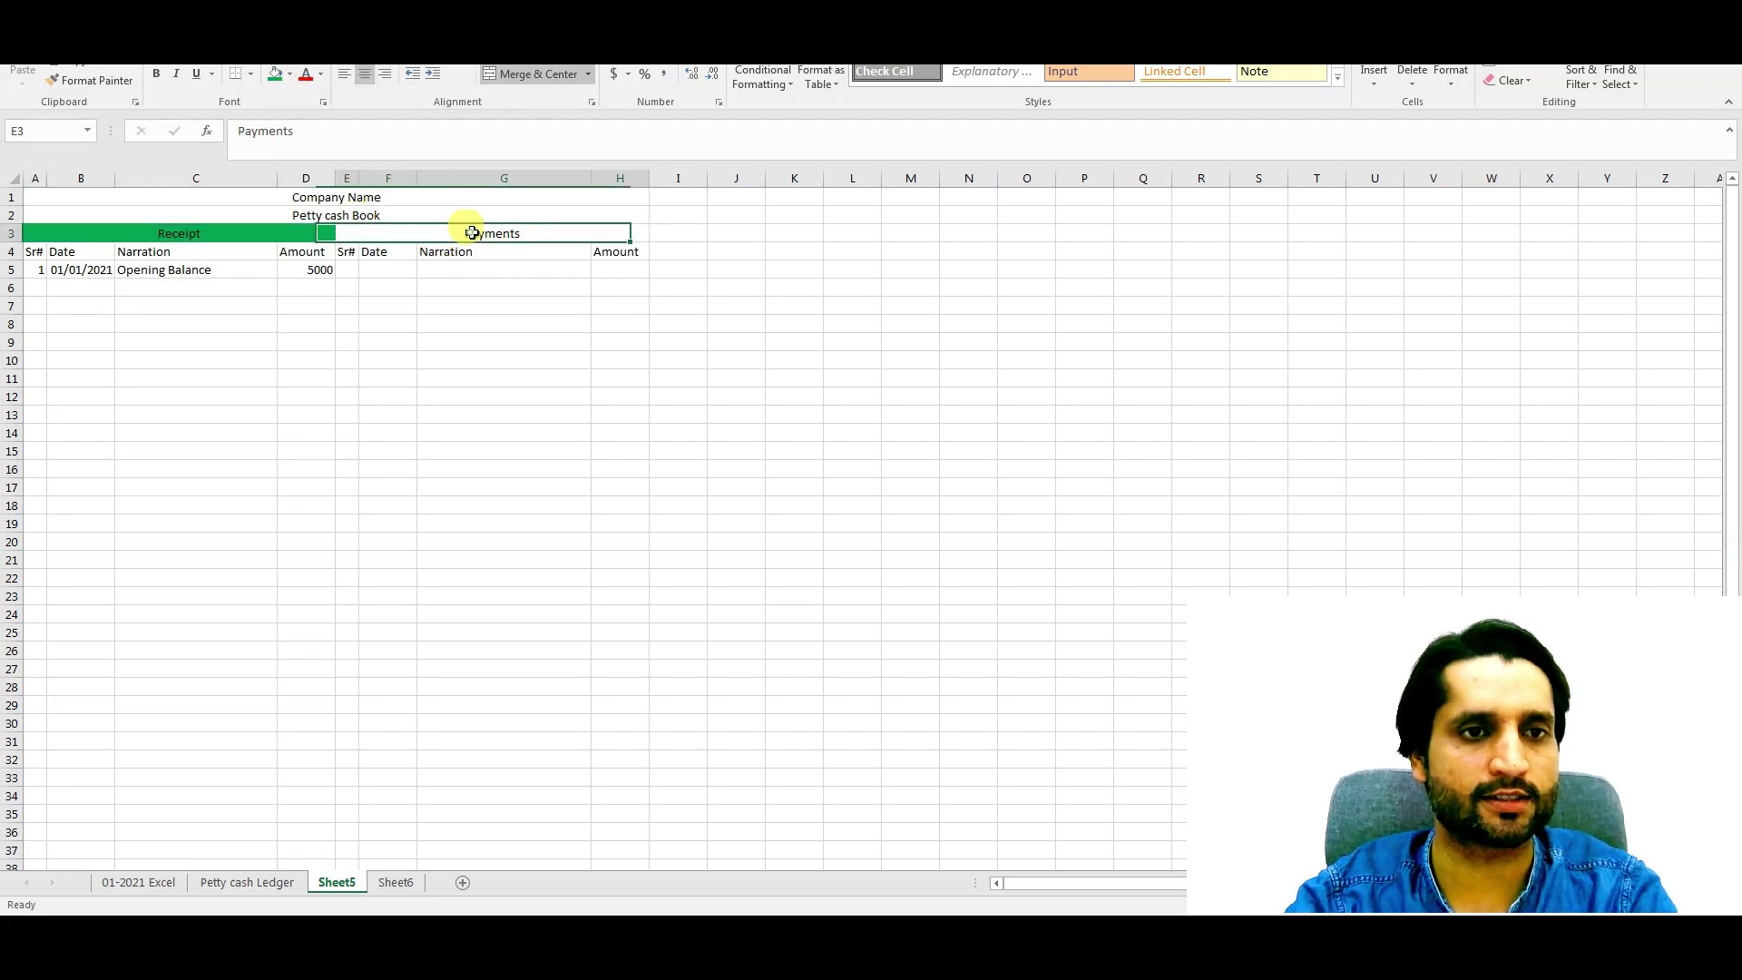
pyautogui.click(290, 76)
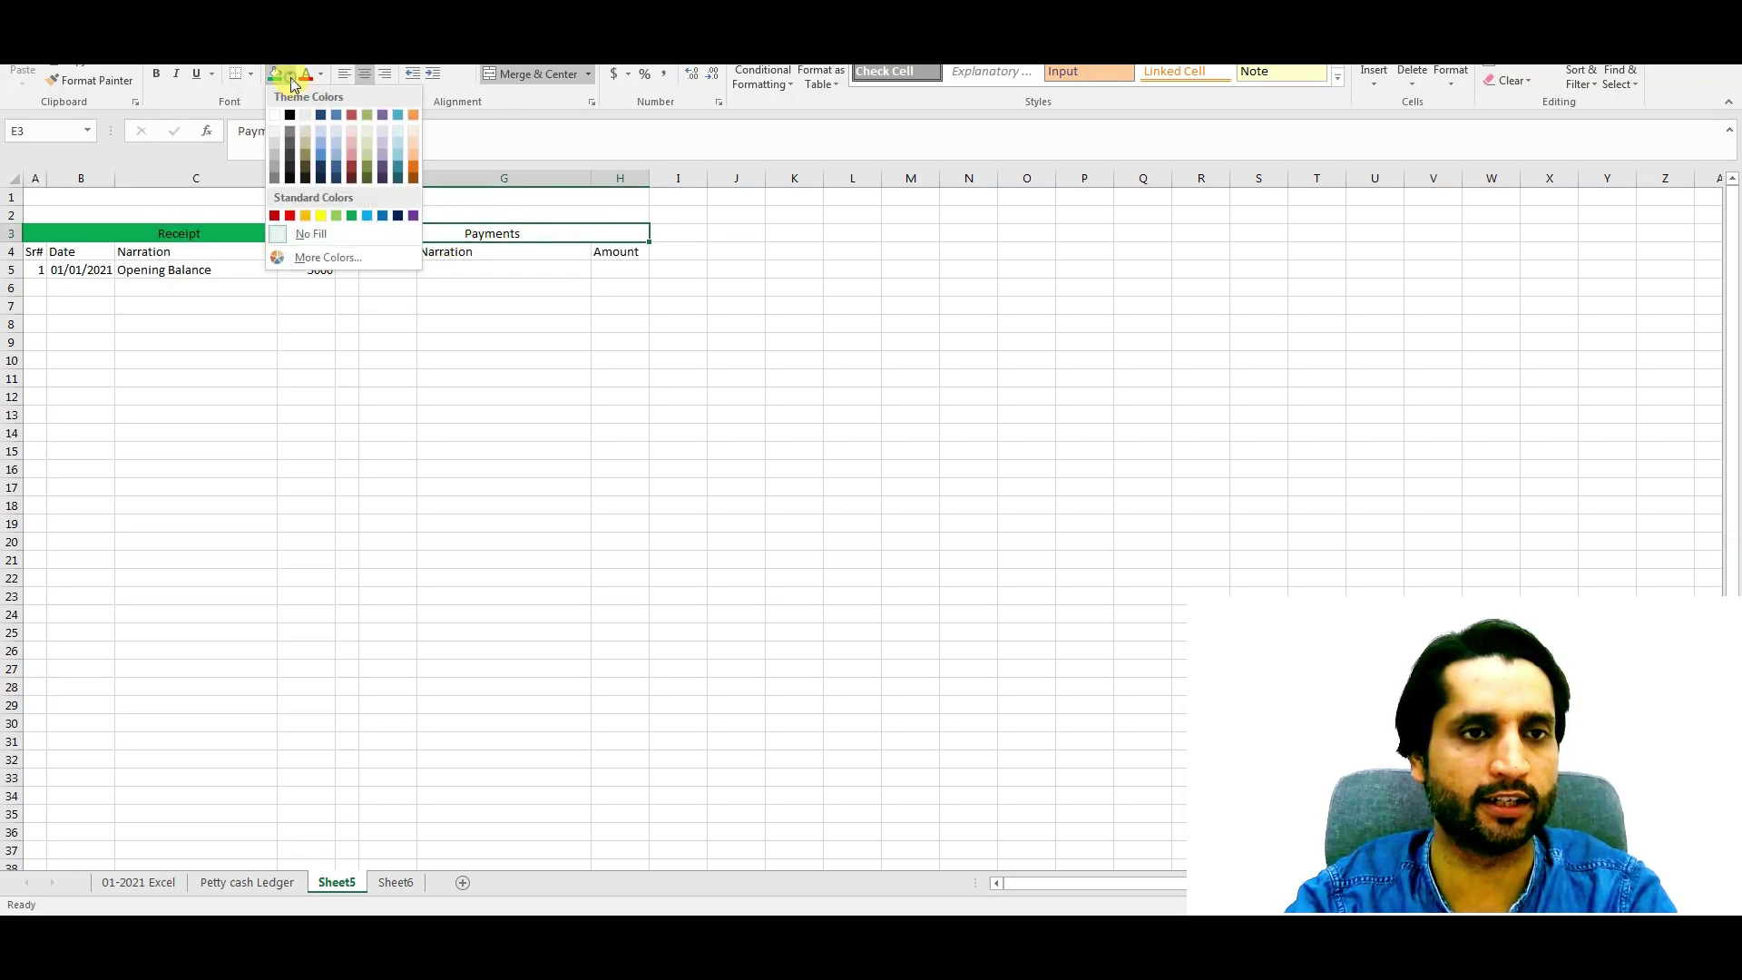
pyautogui.click(293, 217)
pyautogui.click(427, 388)
# Step: Increase the font size of the Receipt and Payments headings together
pyautogui.click(259, 233)
pyautogui.click(408, 228)
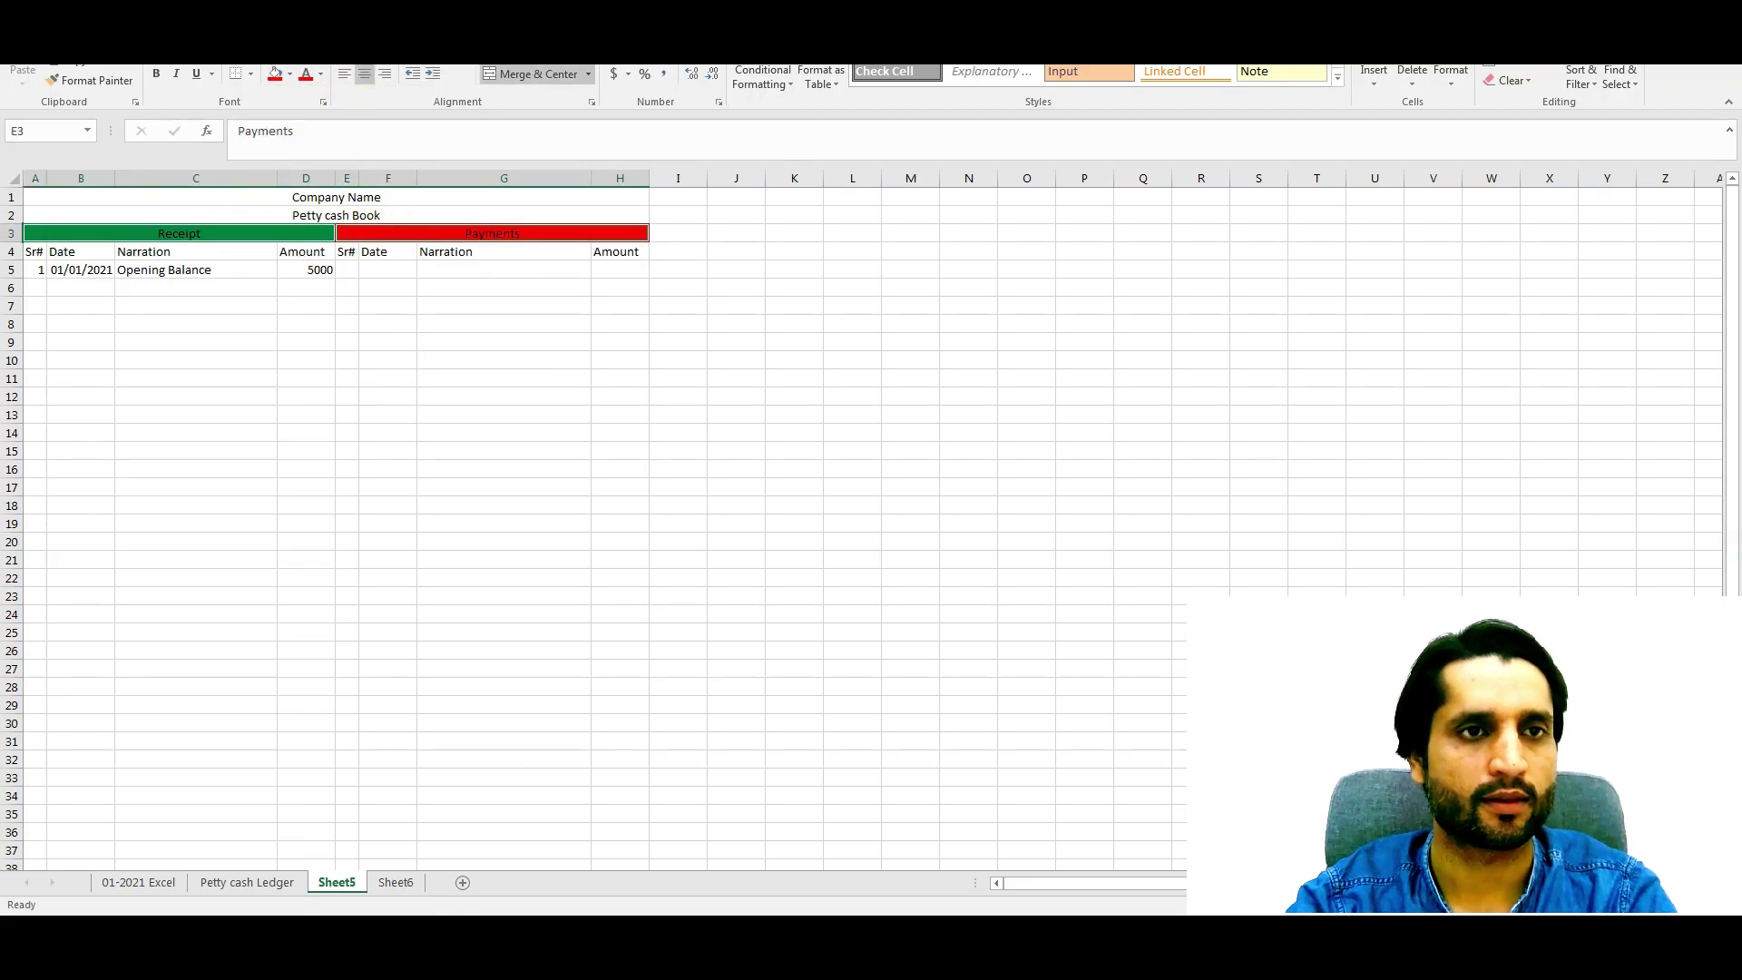
pyautogui.hotkey('alt', 'h')
pyautogui.press('f')
pyautogui.press('g')
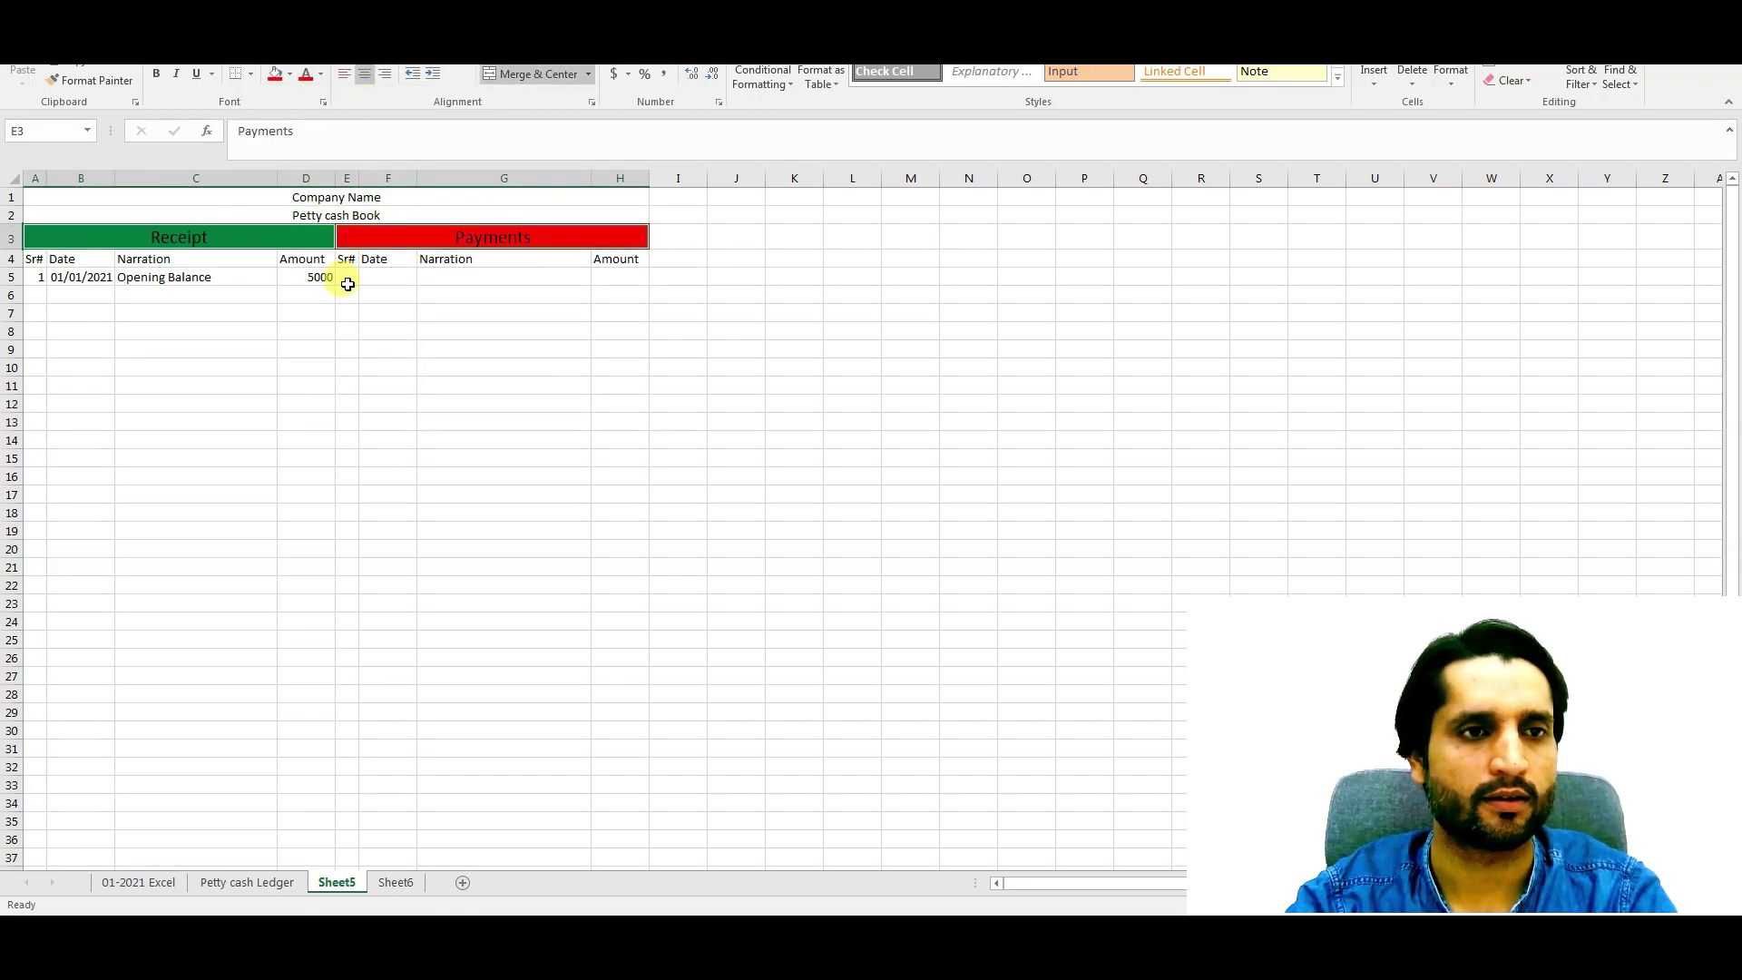
pyautogui.click(300, 198)
pyautogui.click(345, 367)
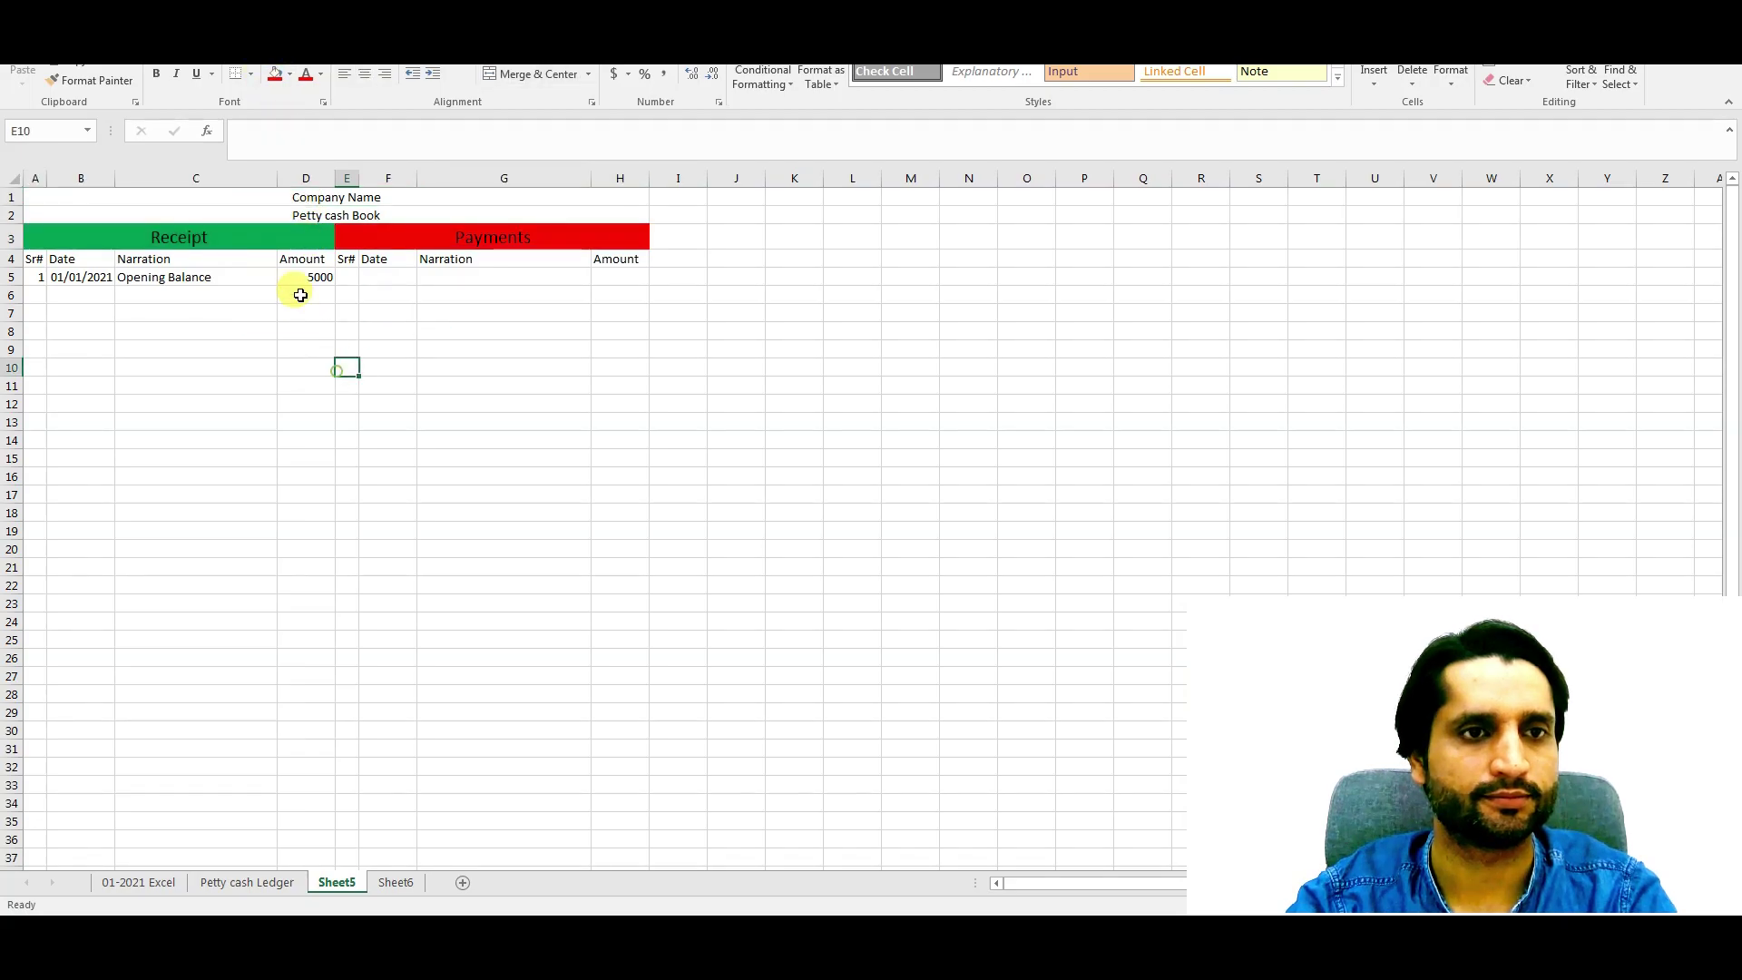
# Step: Increase the font size of the Company Name title in row 1 and the Petty cash Book title in row 2
pyautogui.click(282, 197)
pyautogui.hotkey('alt', 'h')
pyautogui.press('f')
pyautogui.press('g')
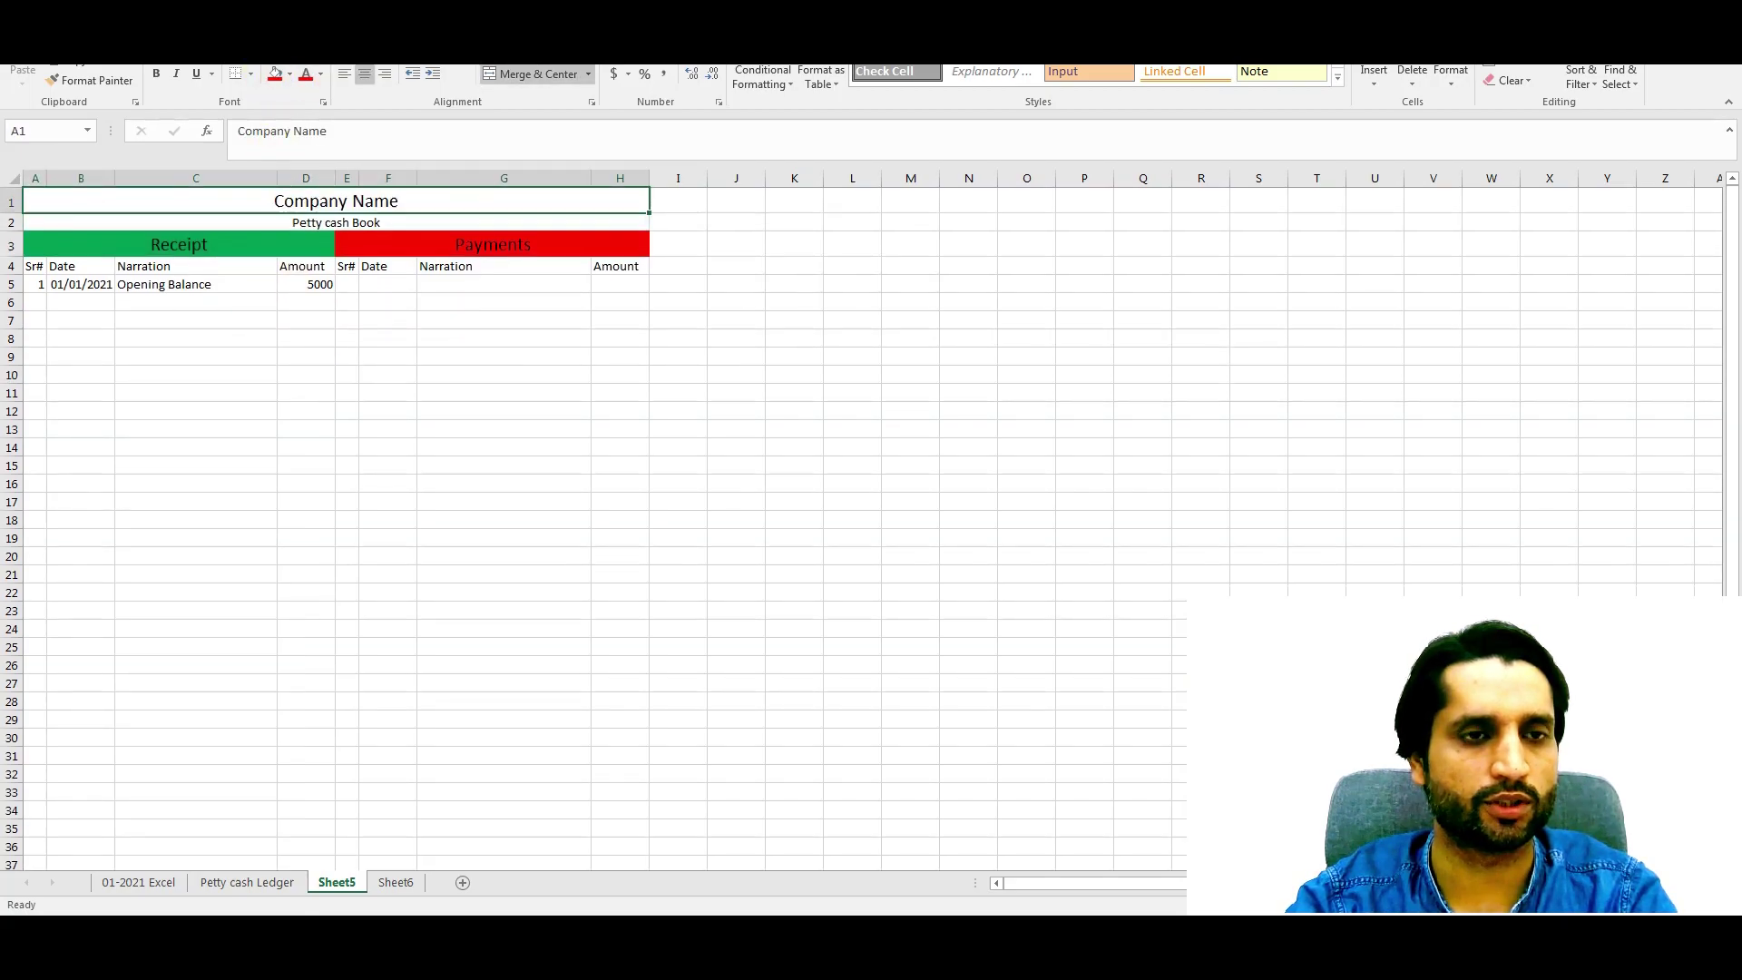
pyautogui.click(292, 229)
pyautogui.hotkey('alt', 'h')
pyautogui.press('f')
pyautogui.press('g')
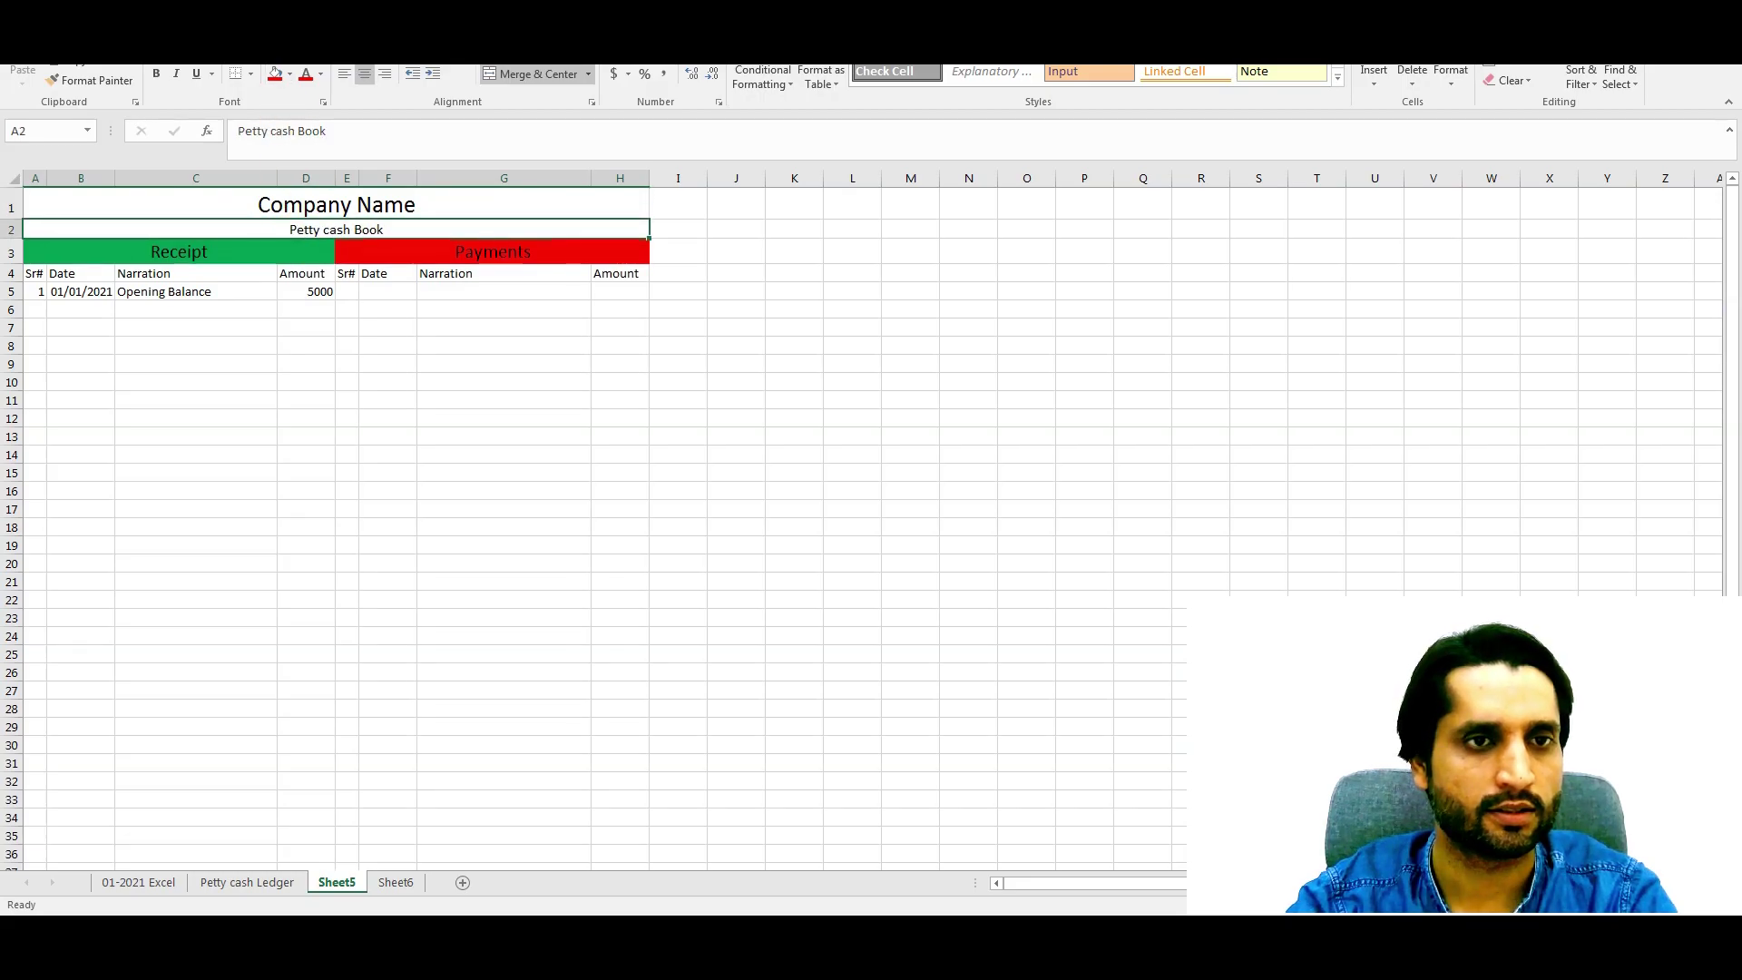
pyautogui.click(227, 479)
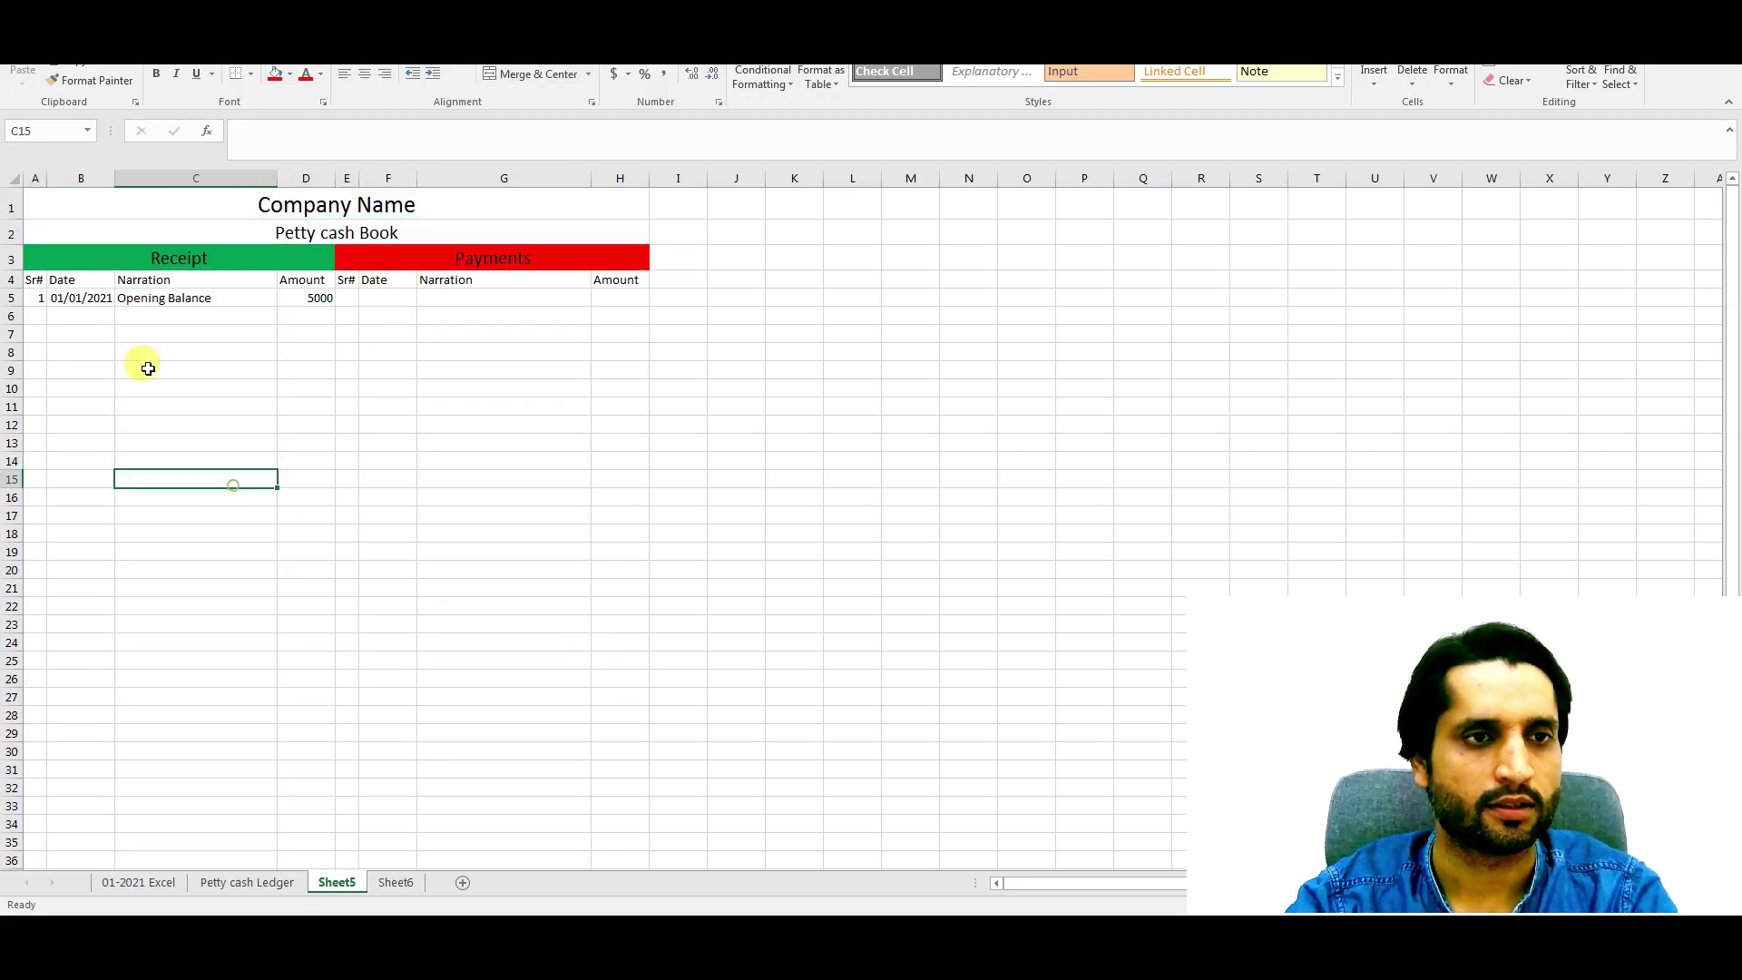
pyautogui.click(313, 298)
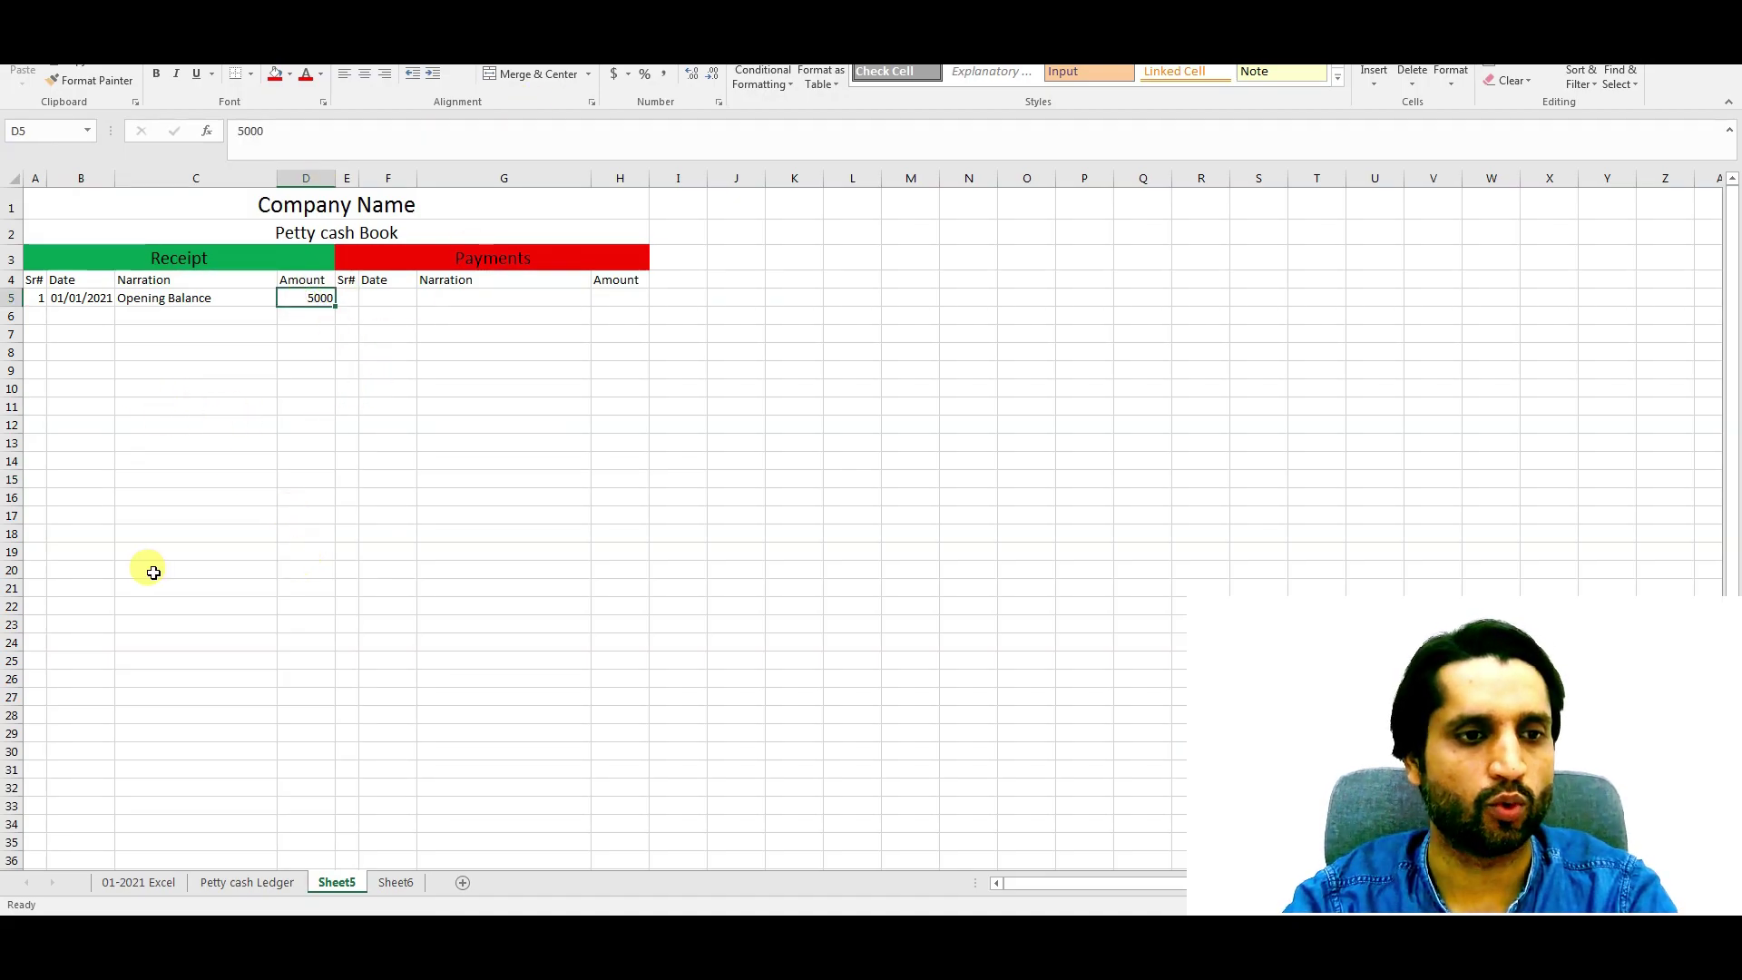
# Step: Add a Total label in row 19 of the receipt side, merged and centered across columns A to C
pyautogui.moveTo(39, 550); pyautogui.dragTo(140, 548)
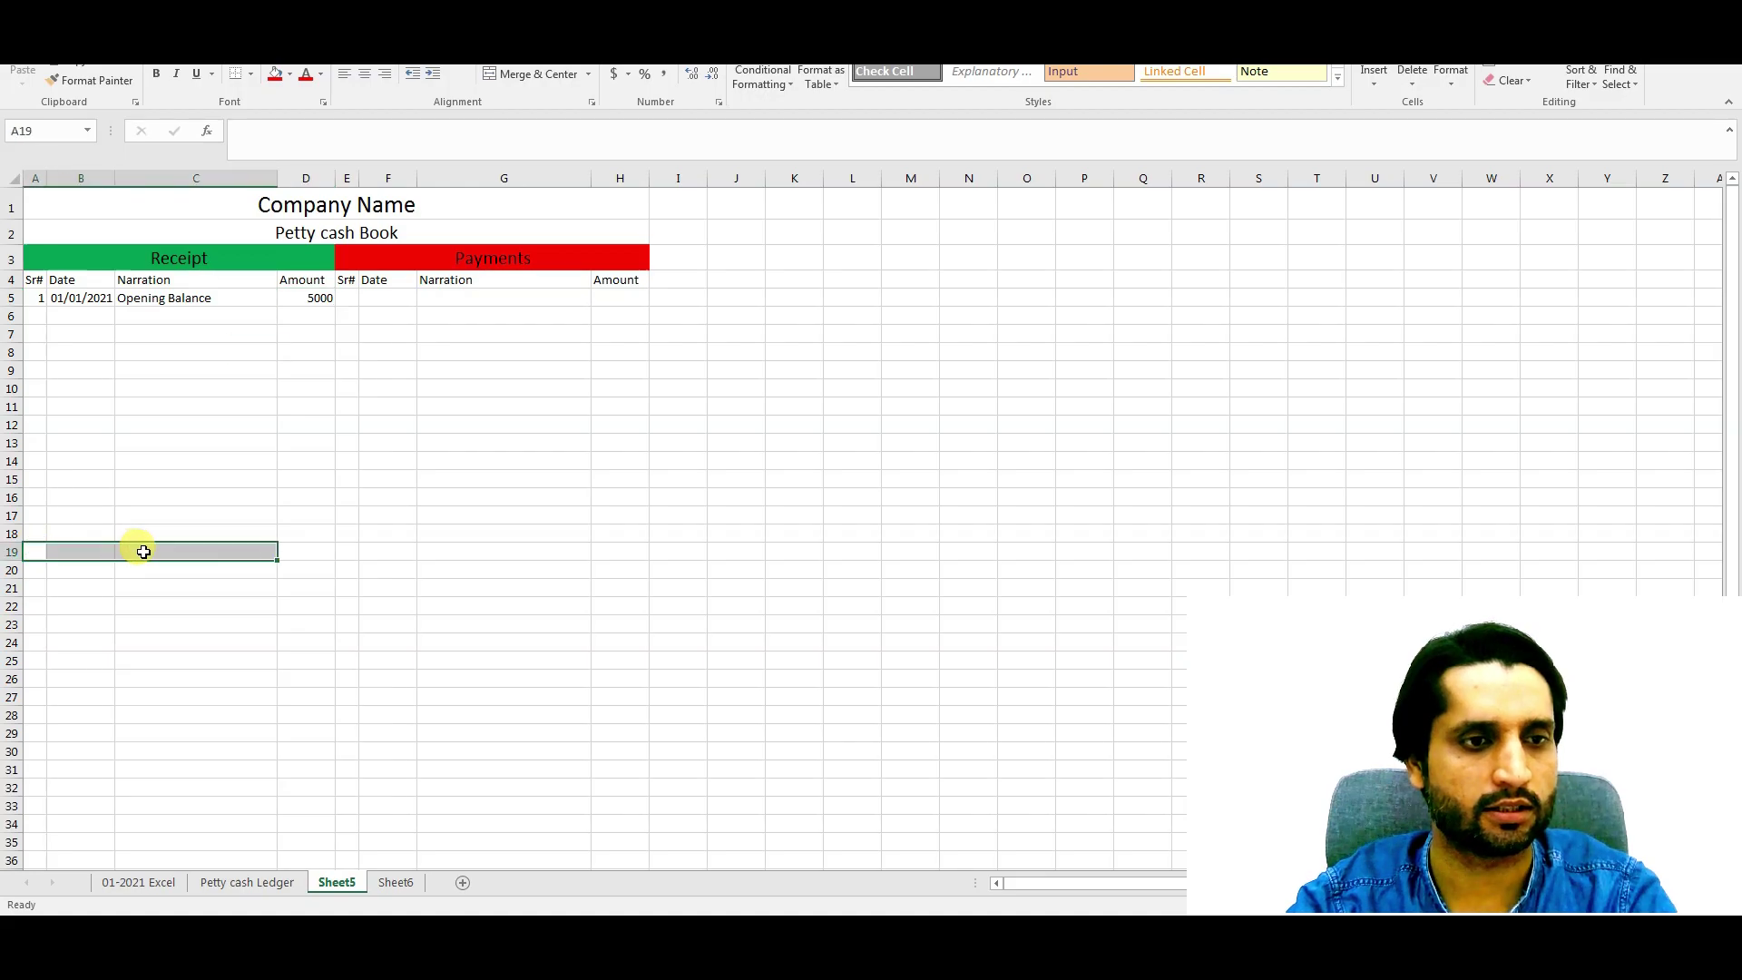
pyautogui.click(140, 549)
pyautogui.write('Total')
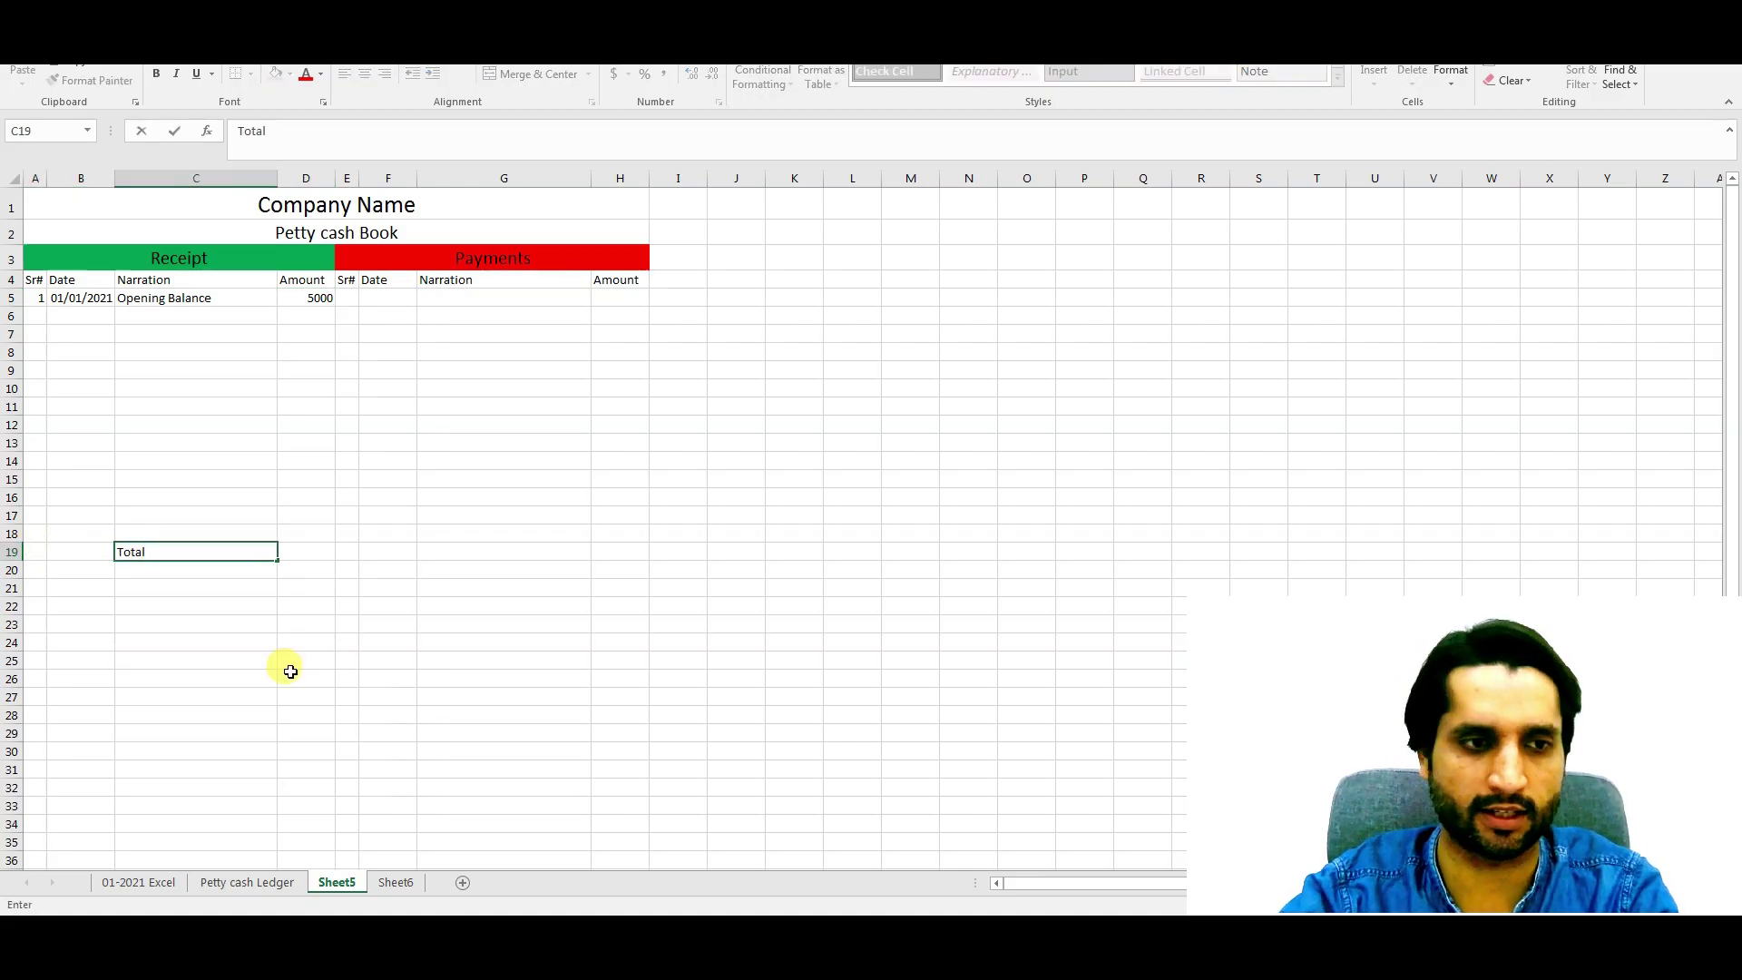
pyautogui.press('Left')
pyautogui.moveTo(39, 550); pyautogui.dragTo(154, 542)
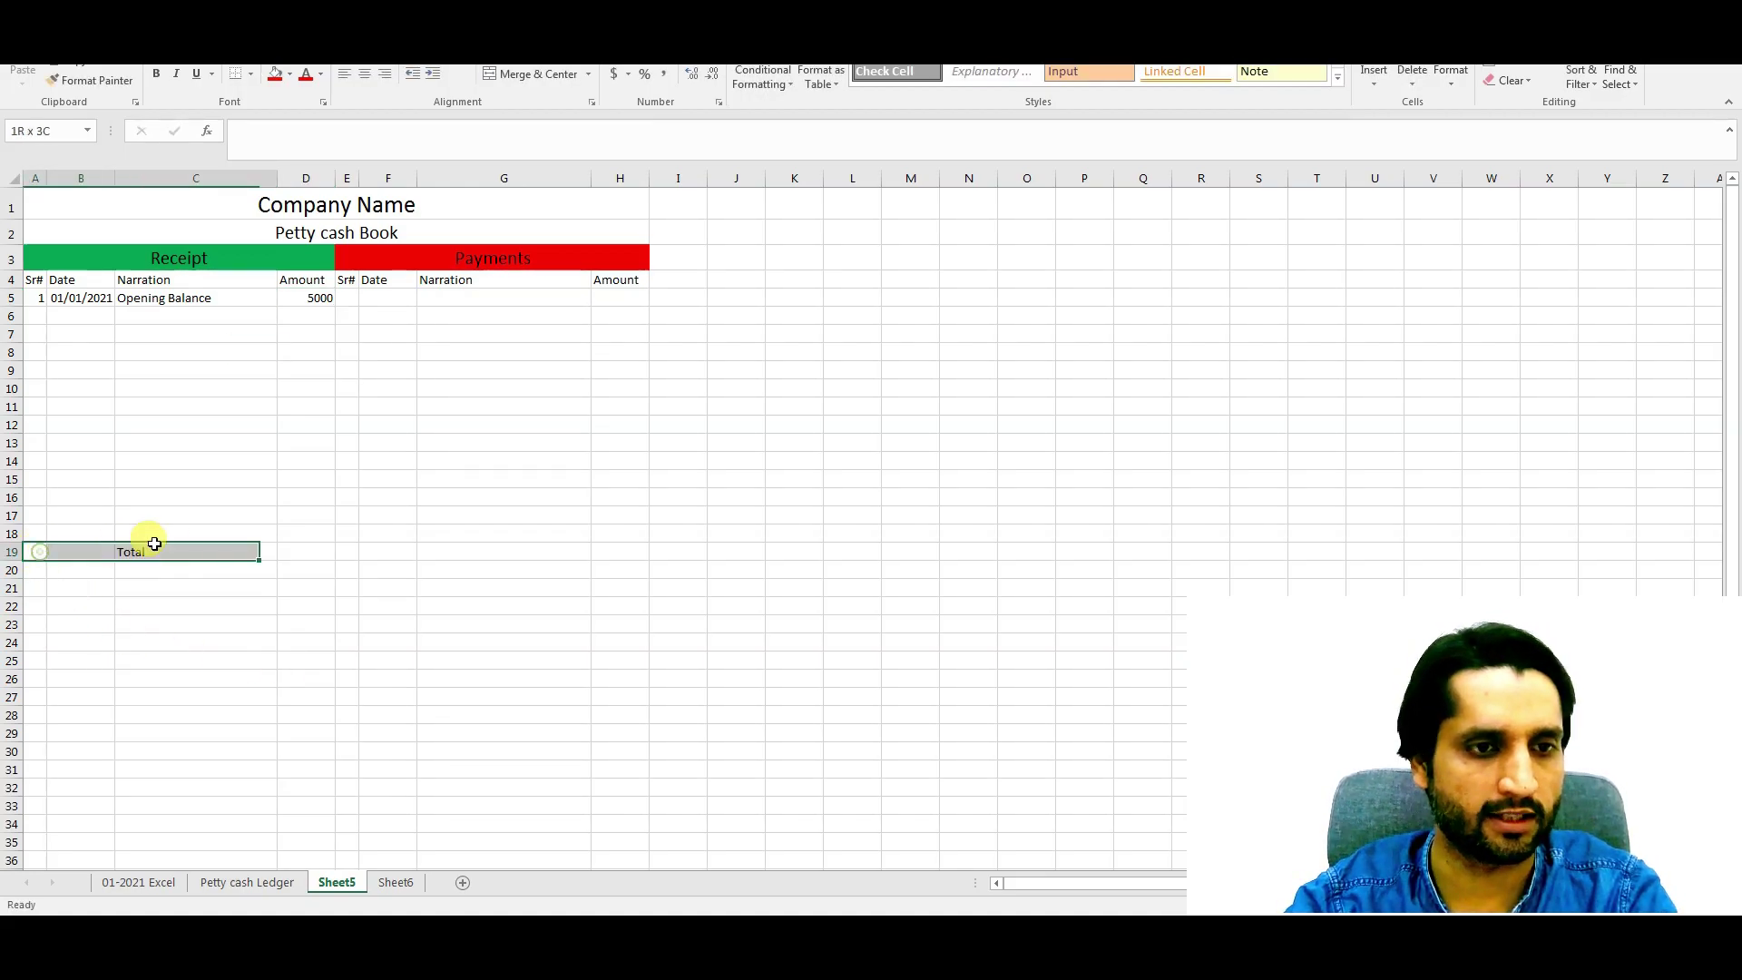
pyautogui.click(494, 73)
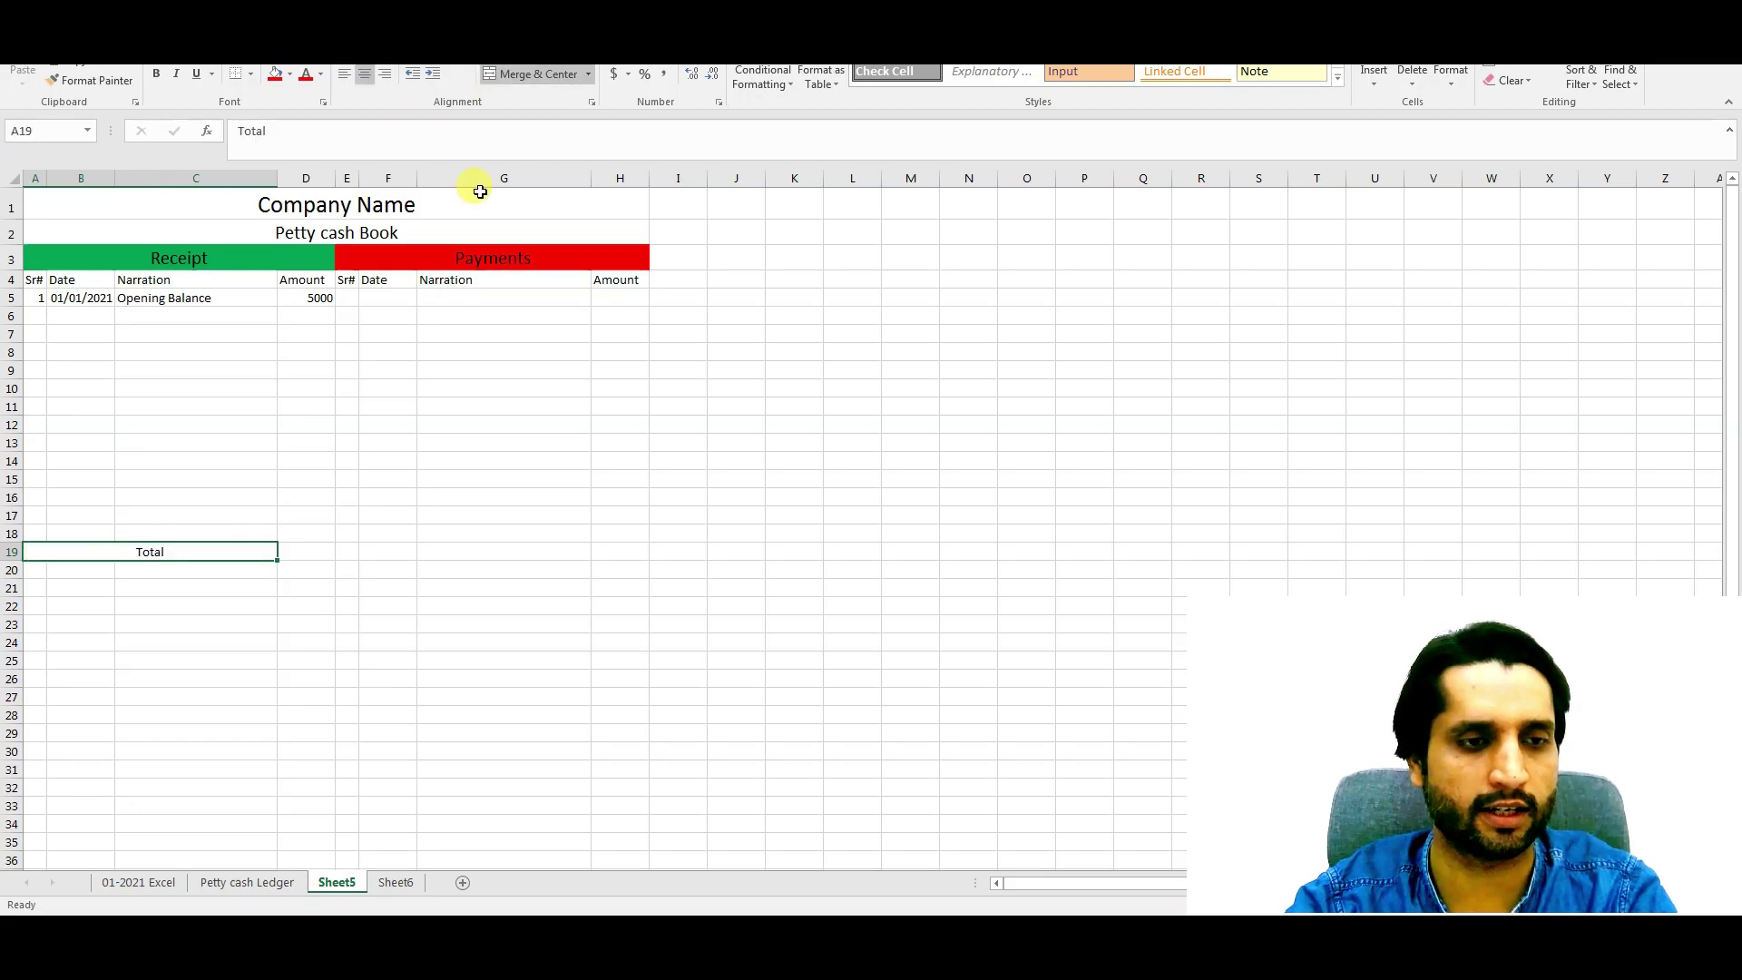
# Step: Add an AutoSum of the receipt amounts in cell D19
pyautogui.click(314, 550)
pyautogui.write('=')
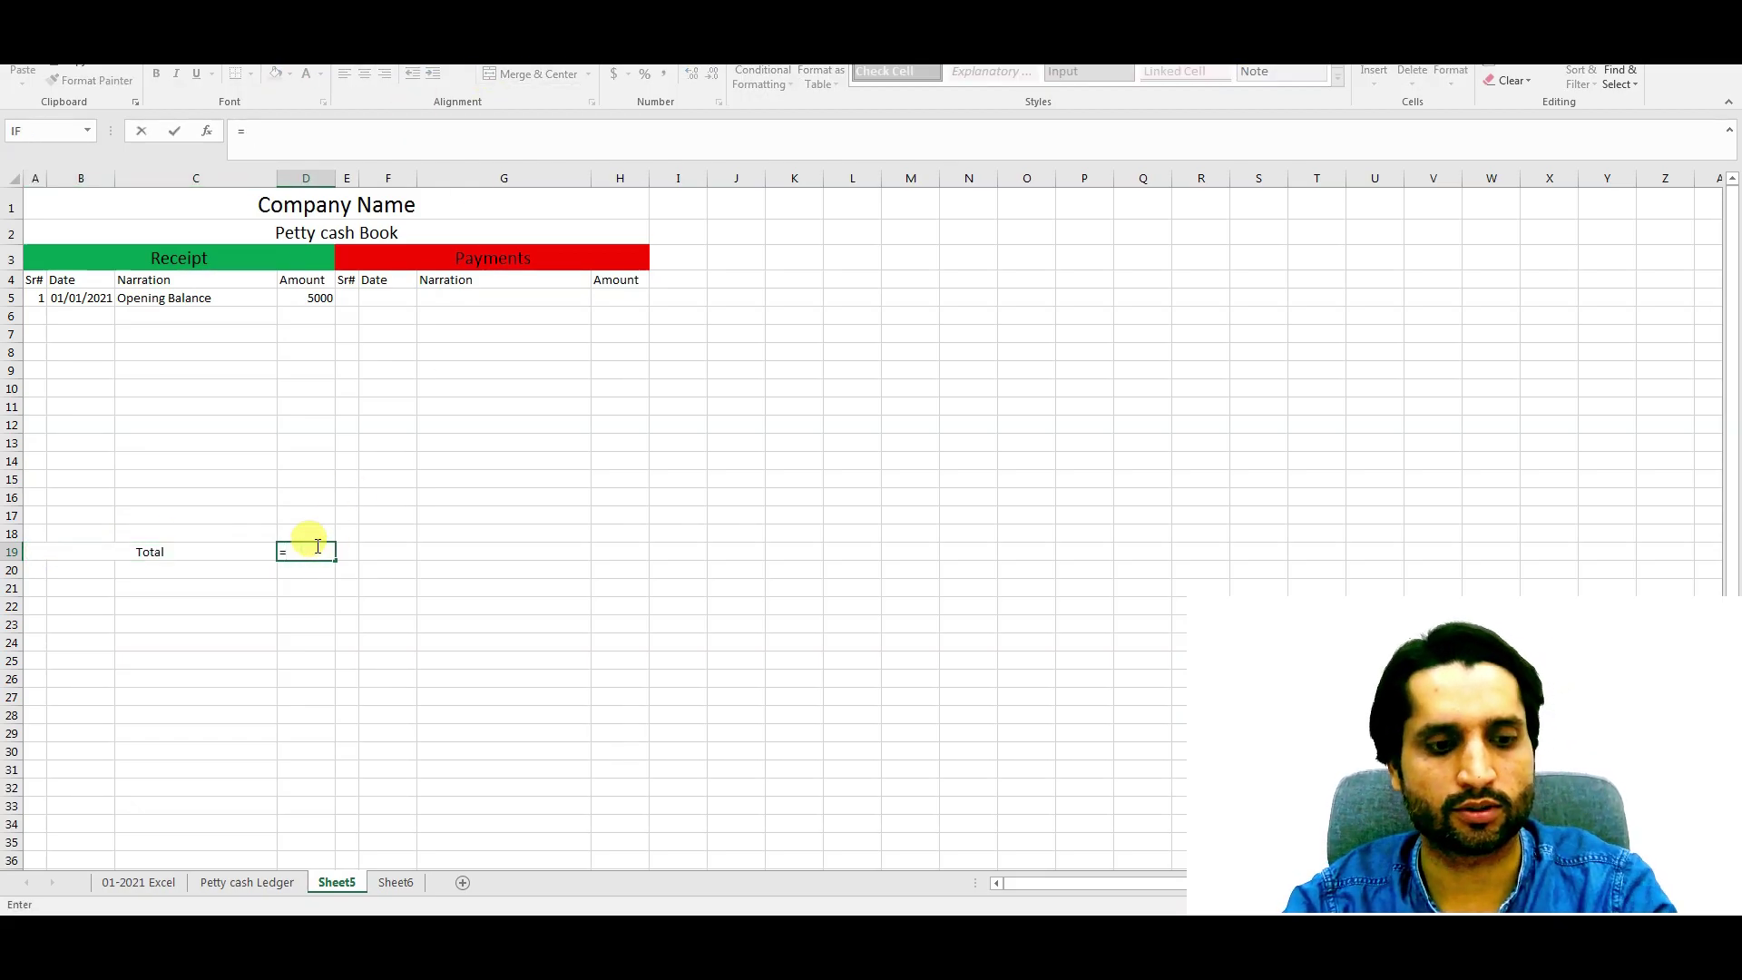
pyautogui.press('Escape')
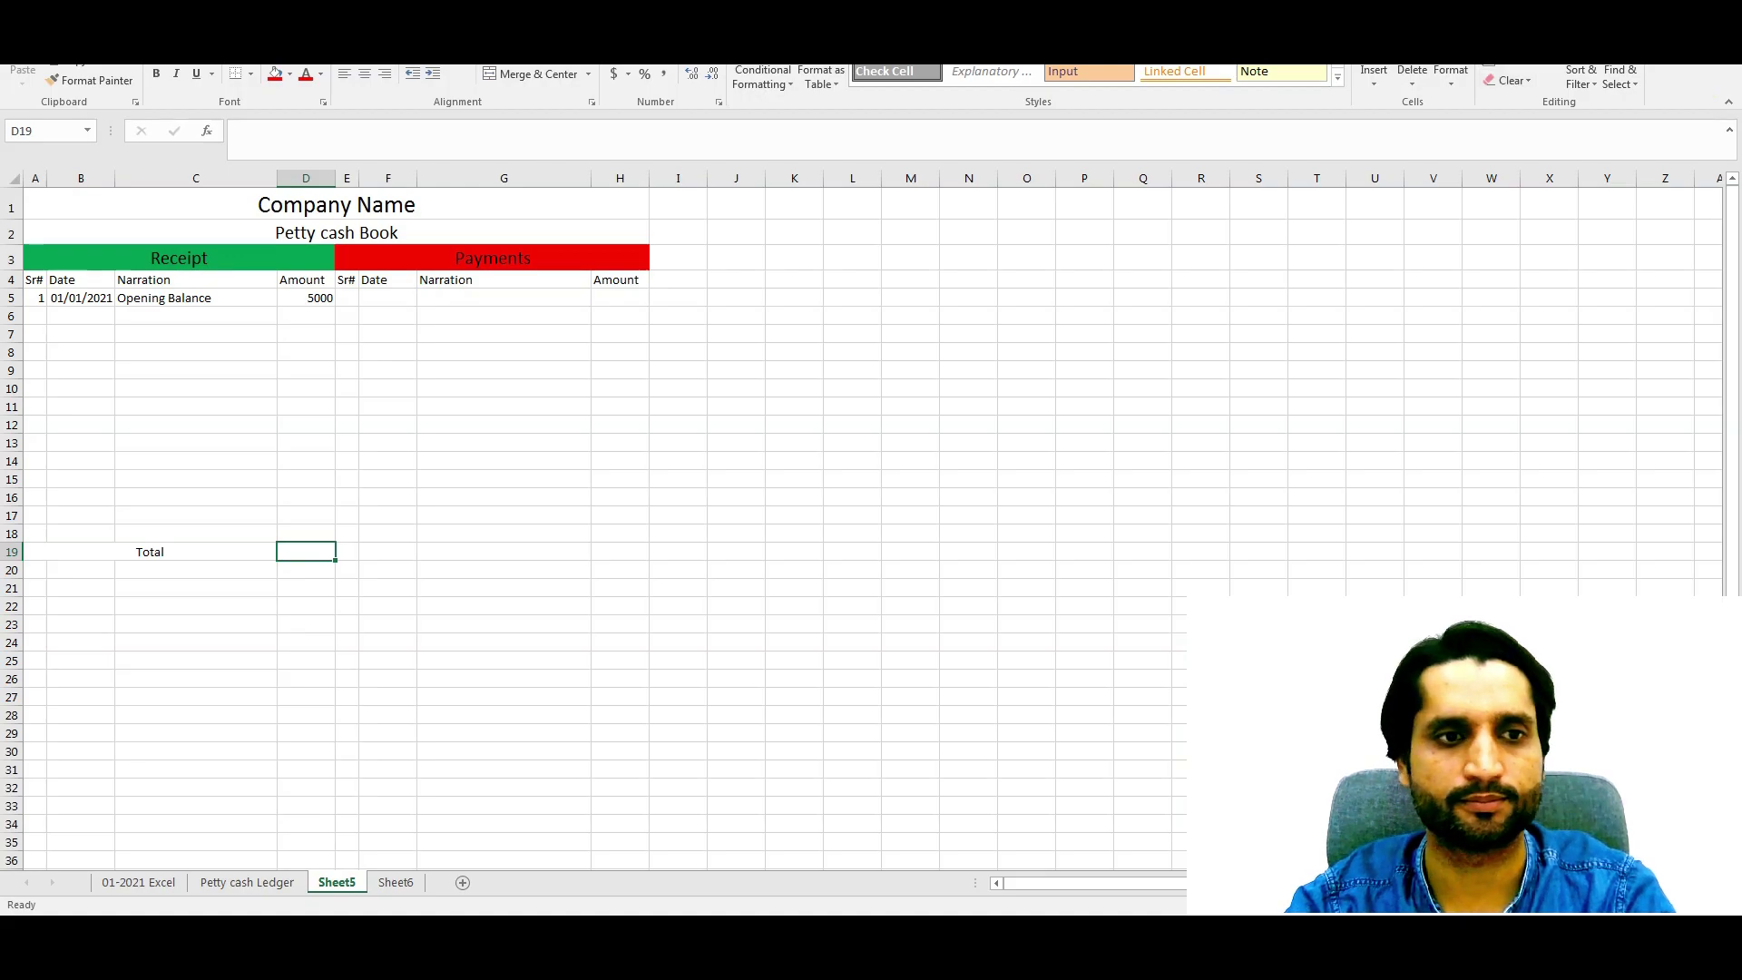
pyautogui.hotkey('alt', '=')
pyautogui.press('Return')
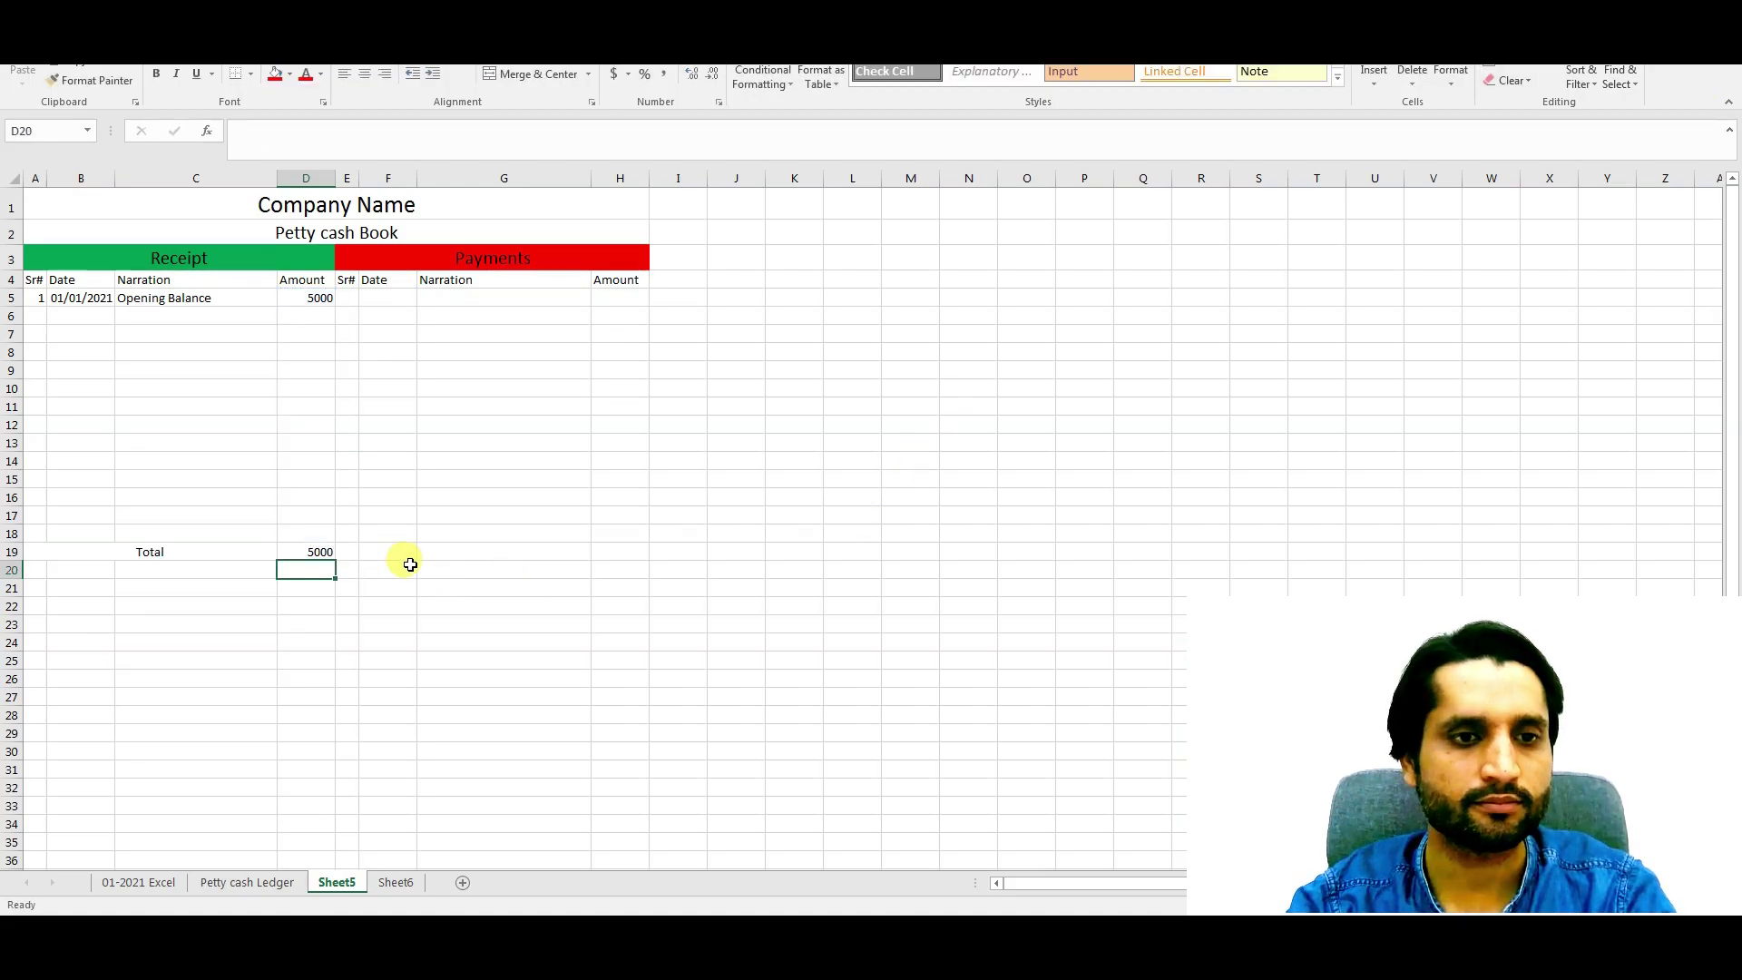
# Step: Copy the merged Total label from the receipt side to the payments side, starting at cell E19
pyautogui.click(196, 550)
pyautogui.hotkey('ctrl', 'c')
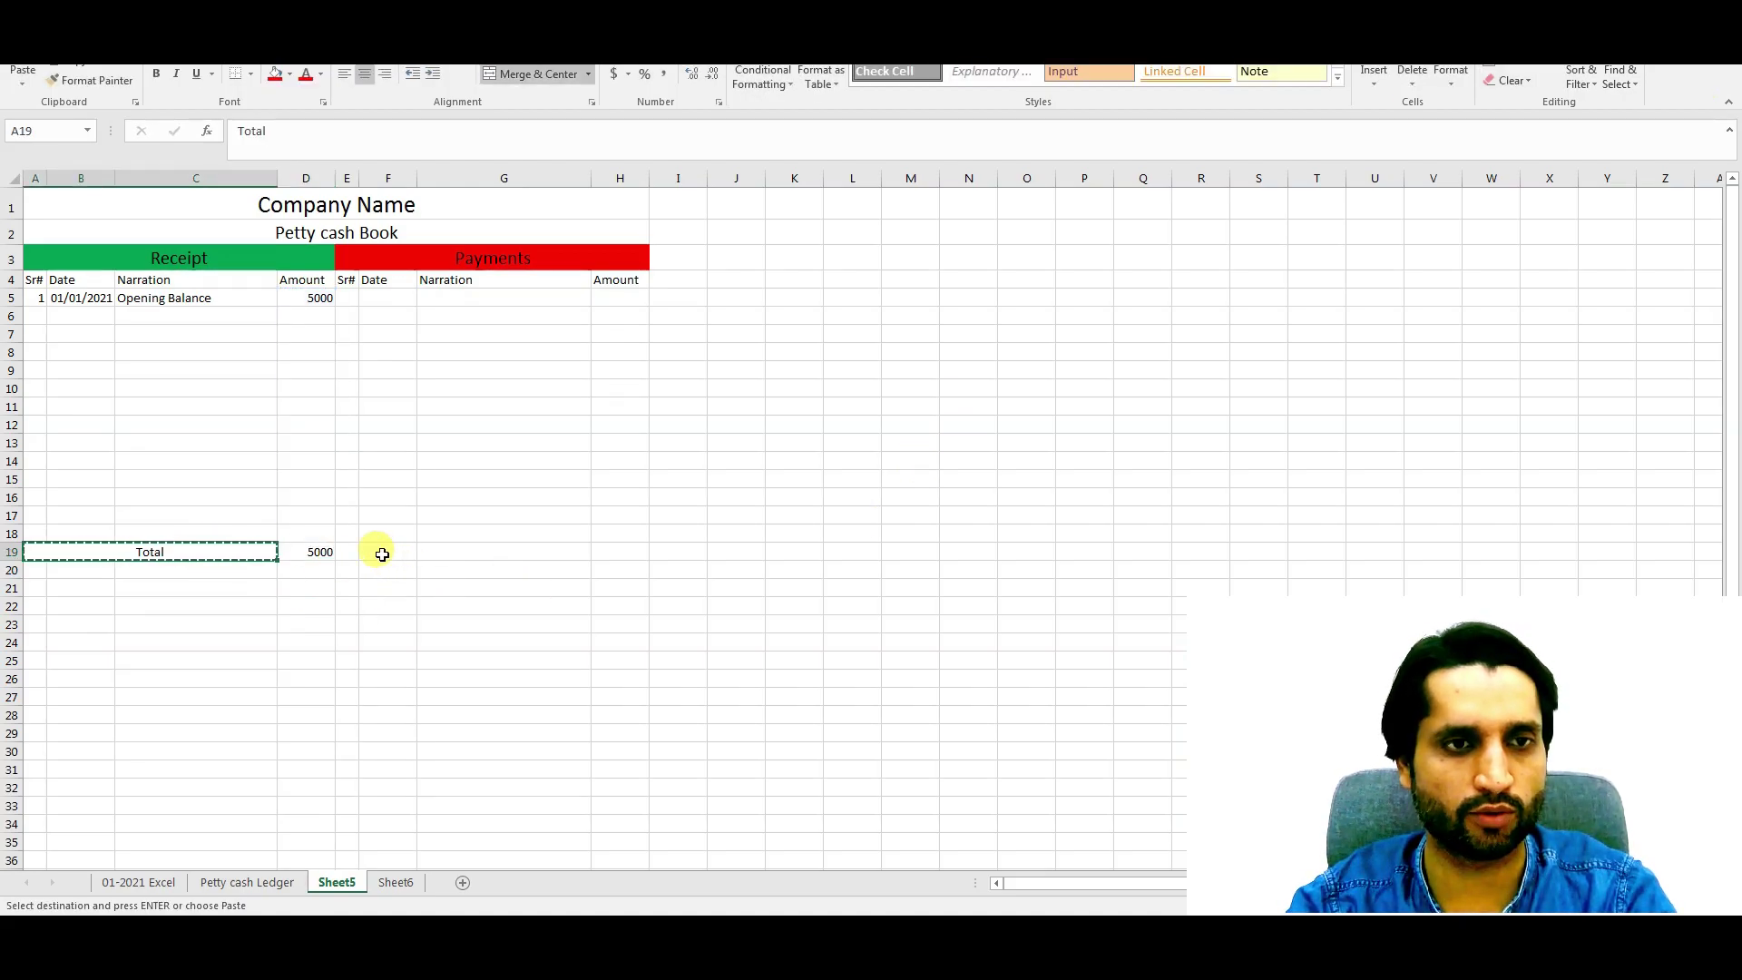
pyautogui.click(350, 550)
pyautogui.press('Return')
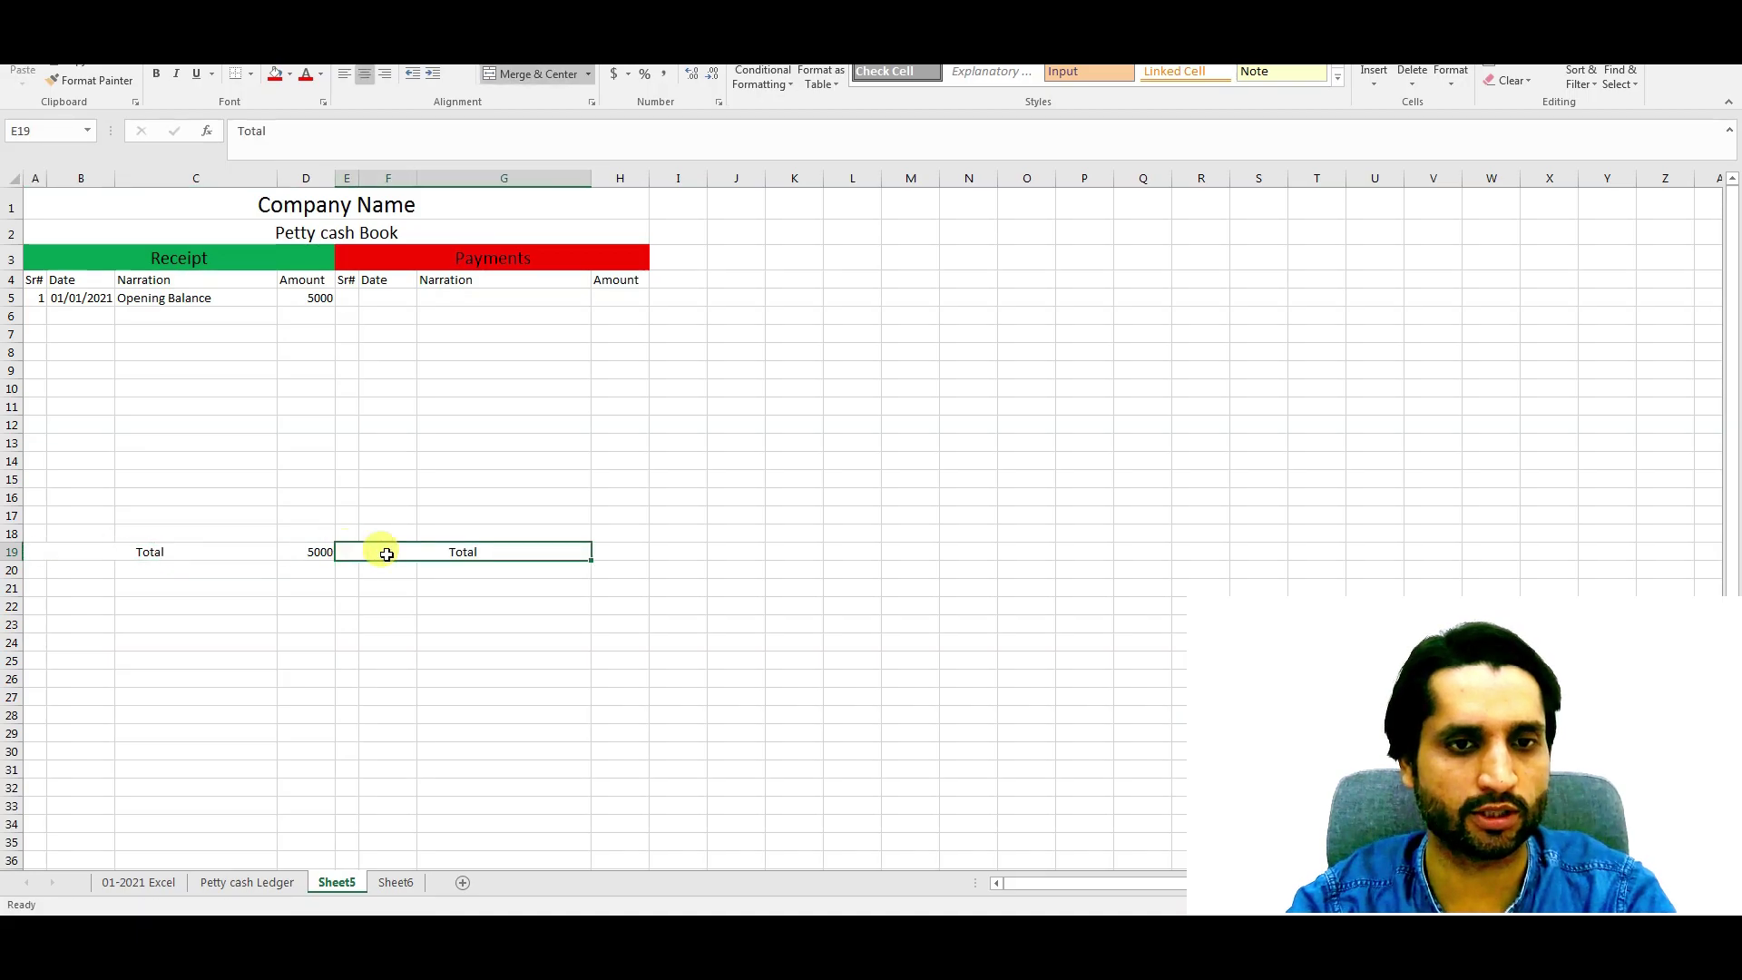
# Step: Sum the payments Amount column over rows 5 to 18 in cell H19
pyautogui.click(635, 552)
pyautogui.hotkey('alt', '=')
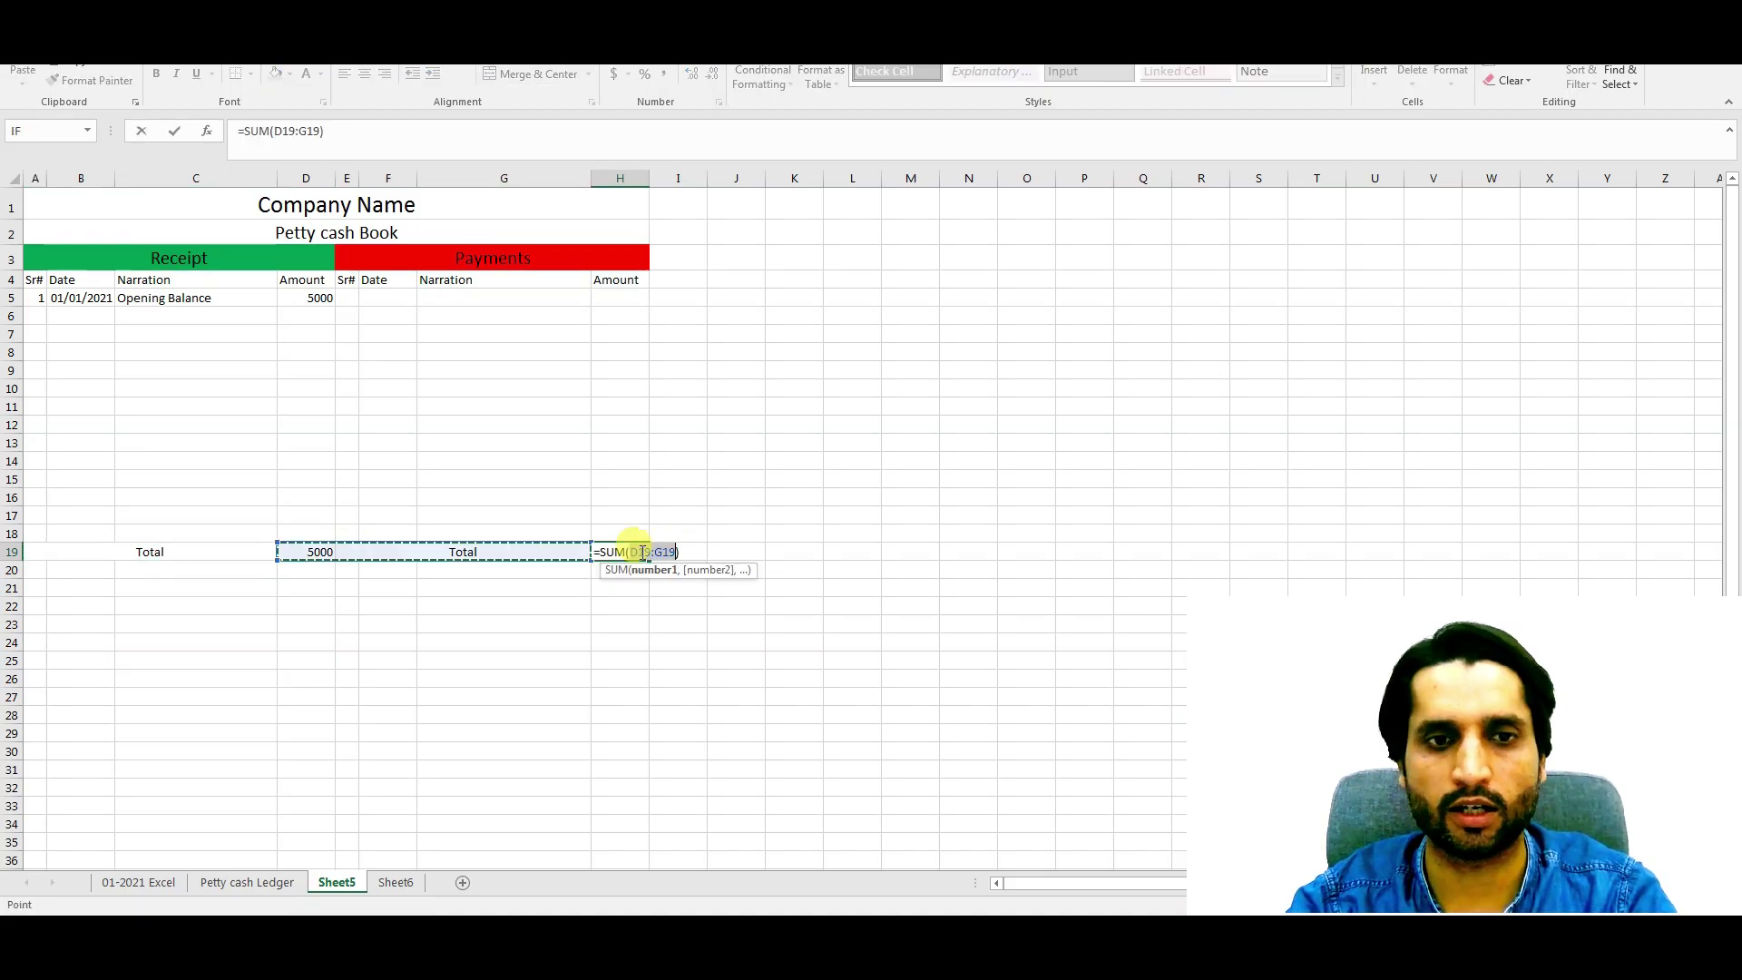
pyautogui.moveTo(622, 531); pyautogui.dragTo(620, 289)
pyautogui.press('Return')
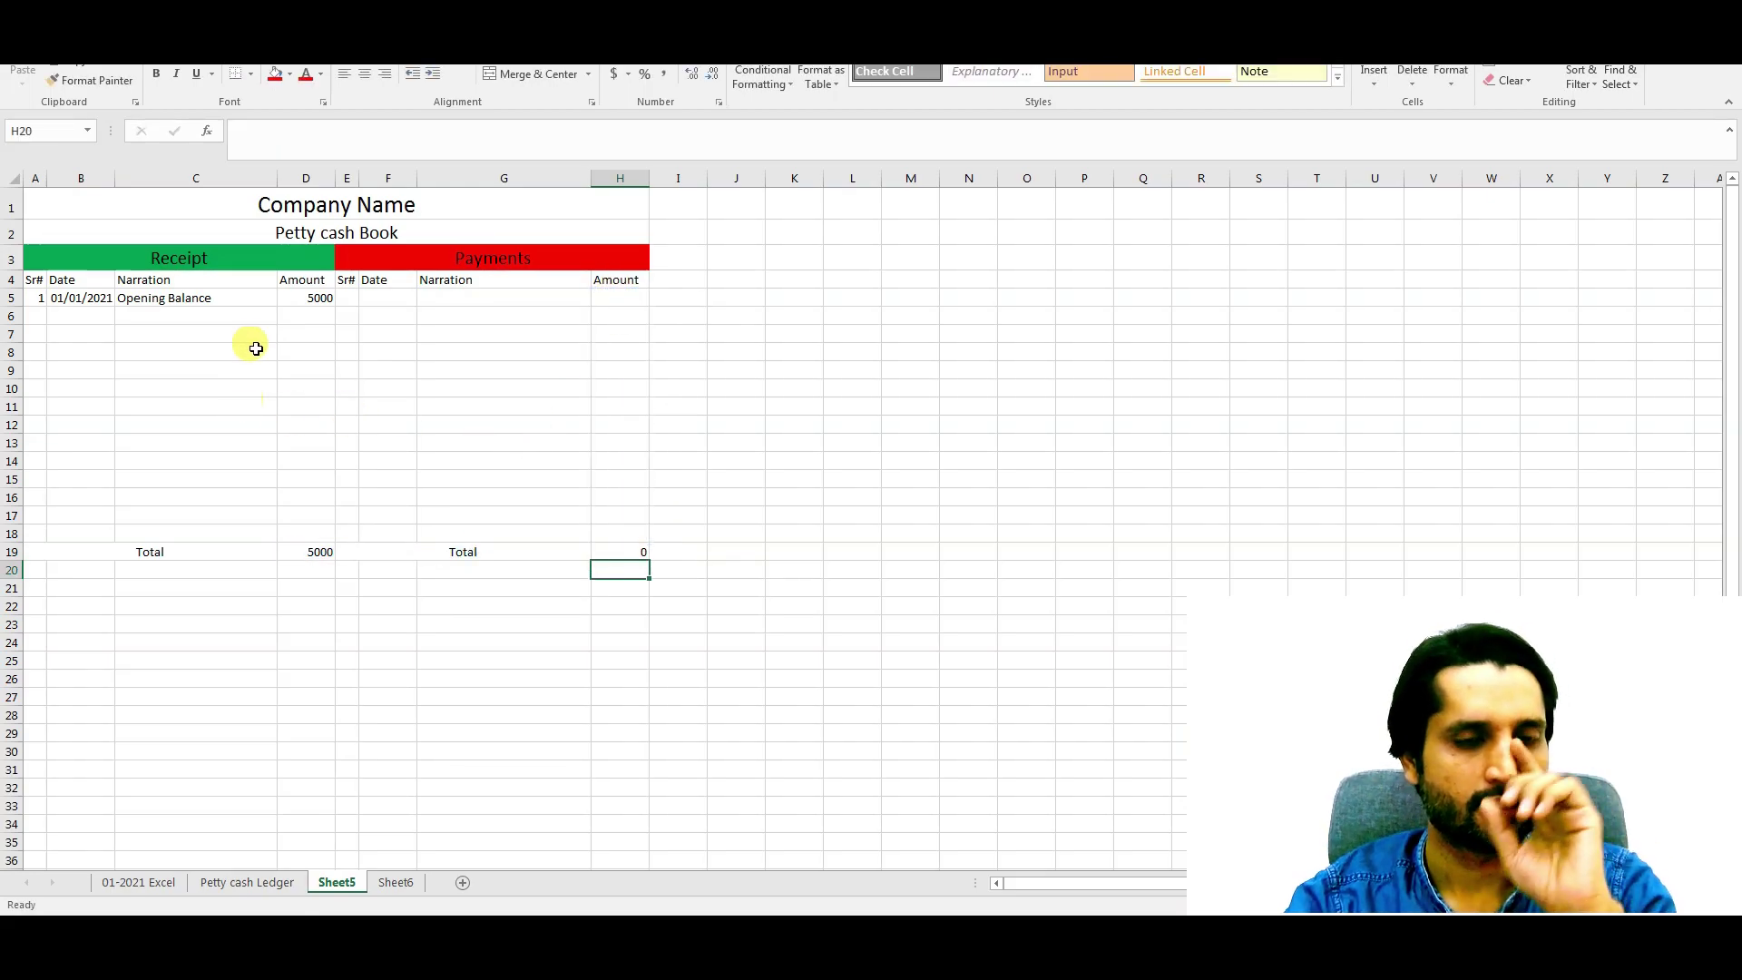
# Step: Enter a second receipt in row 6 dated 02/01/2021, with the narration Cash from Bank and the amount 10000
pyautogui.click(309, 299)
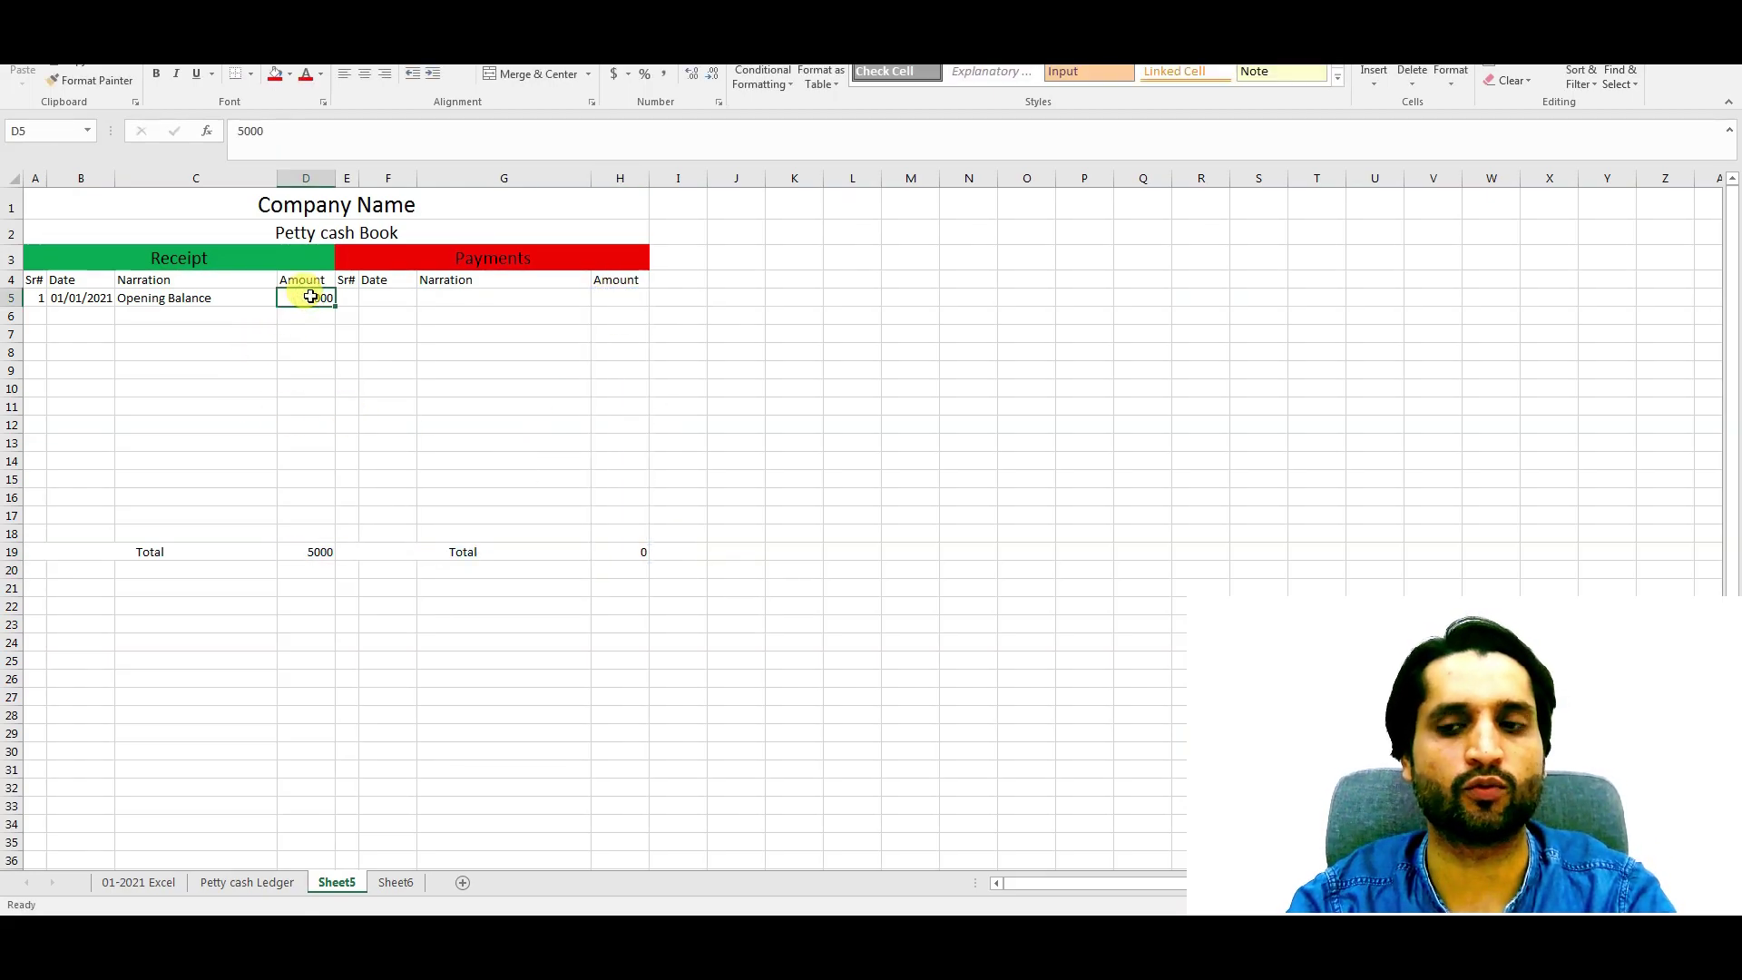
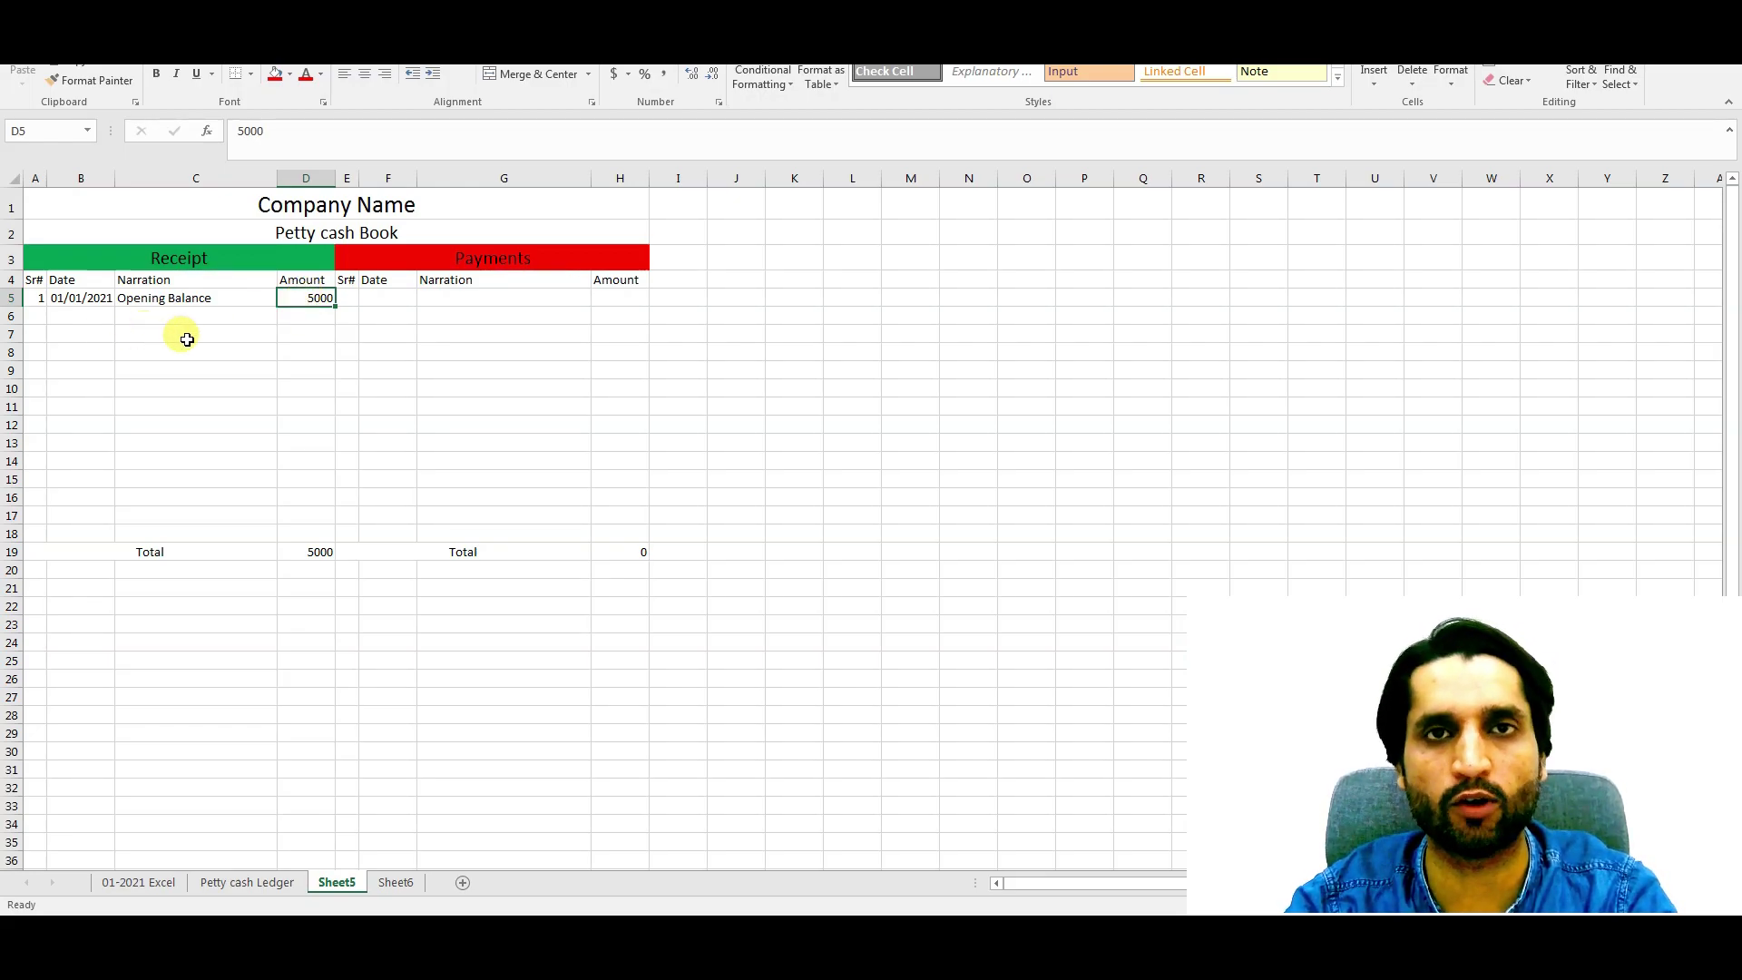
pyautogui.click(91, 316)
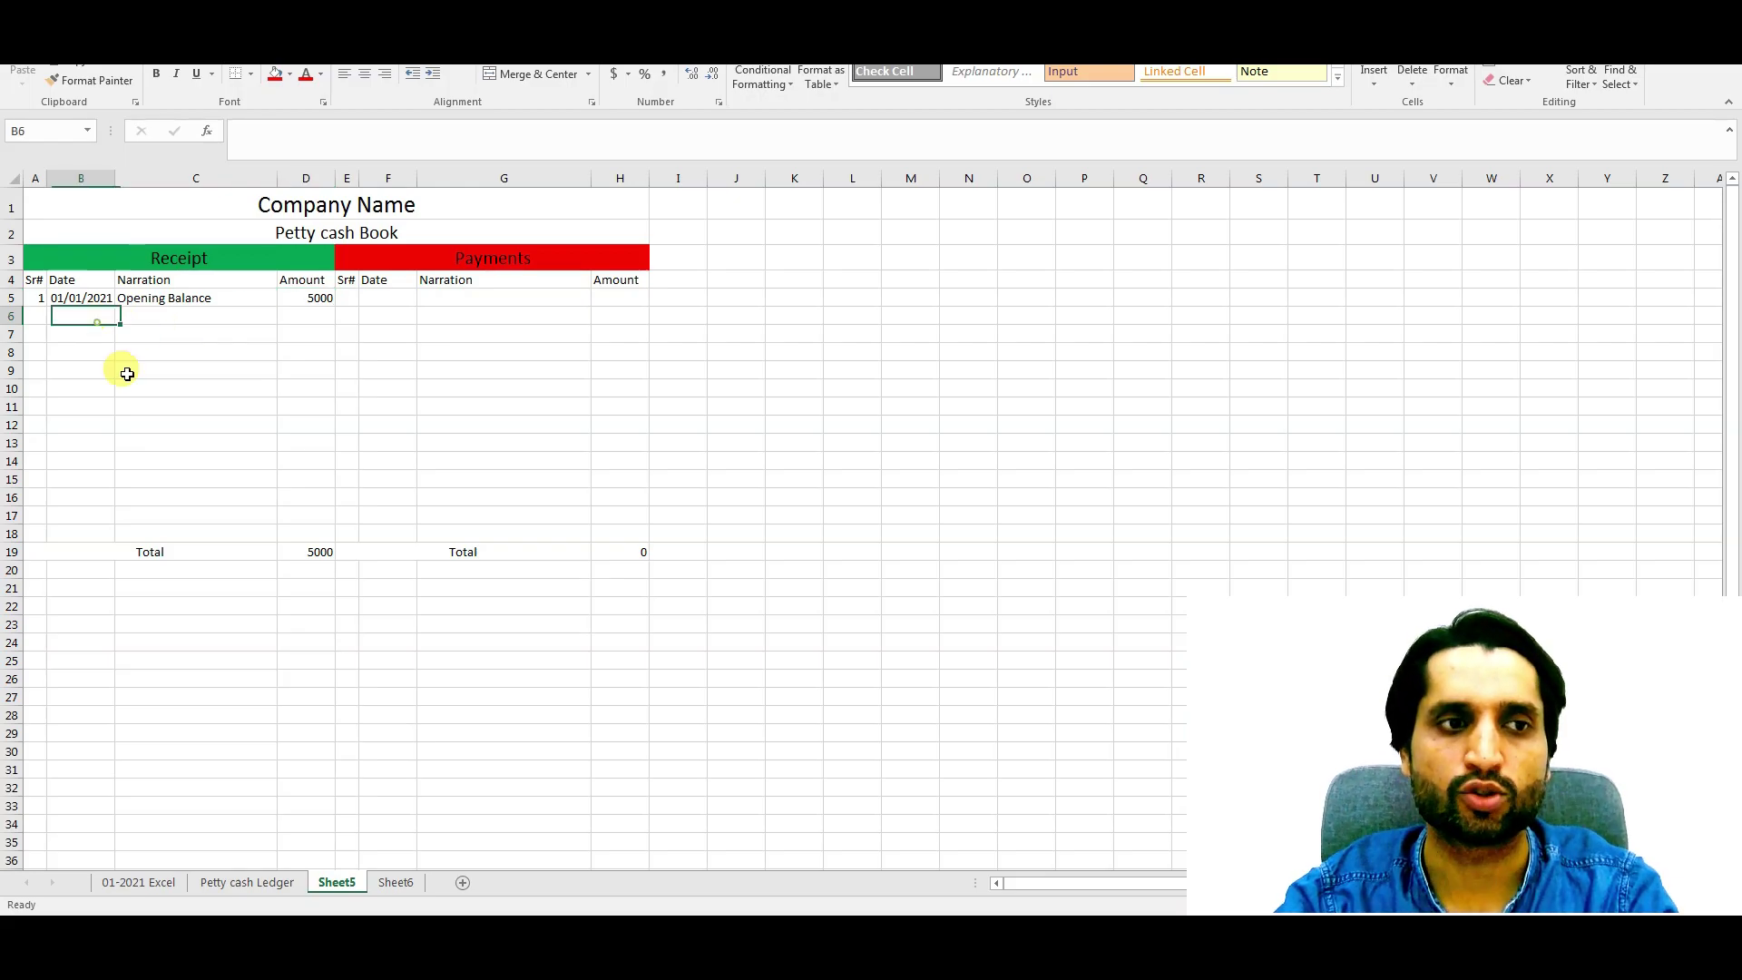
pyautogui.write('02/01')
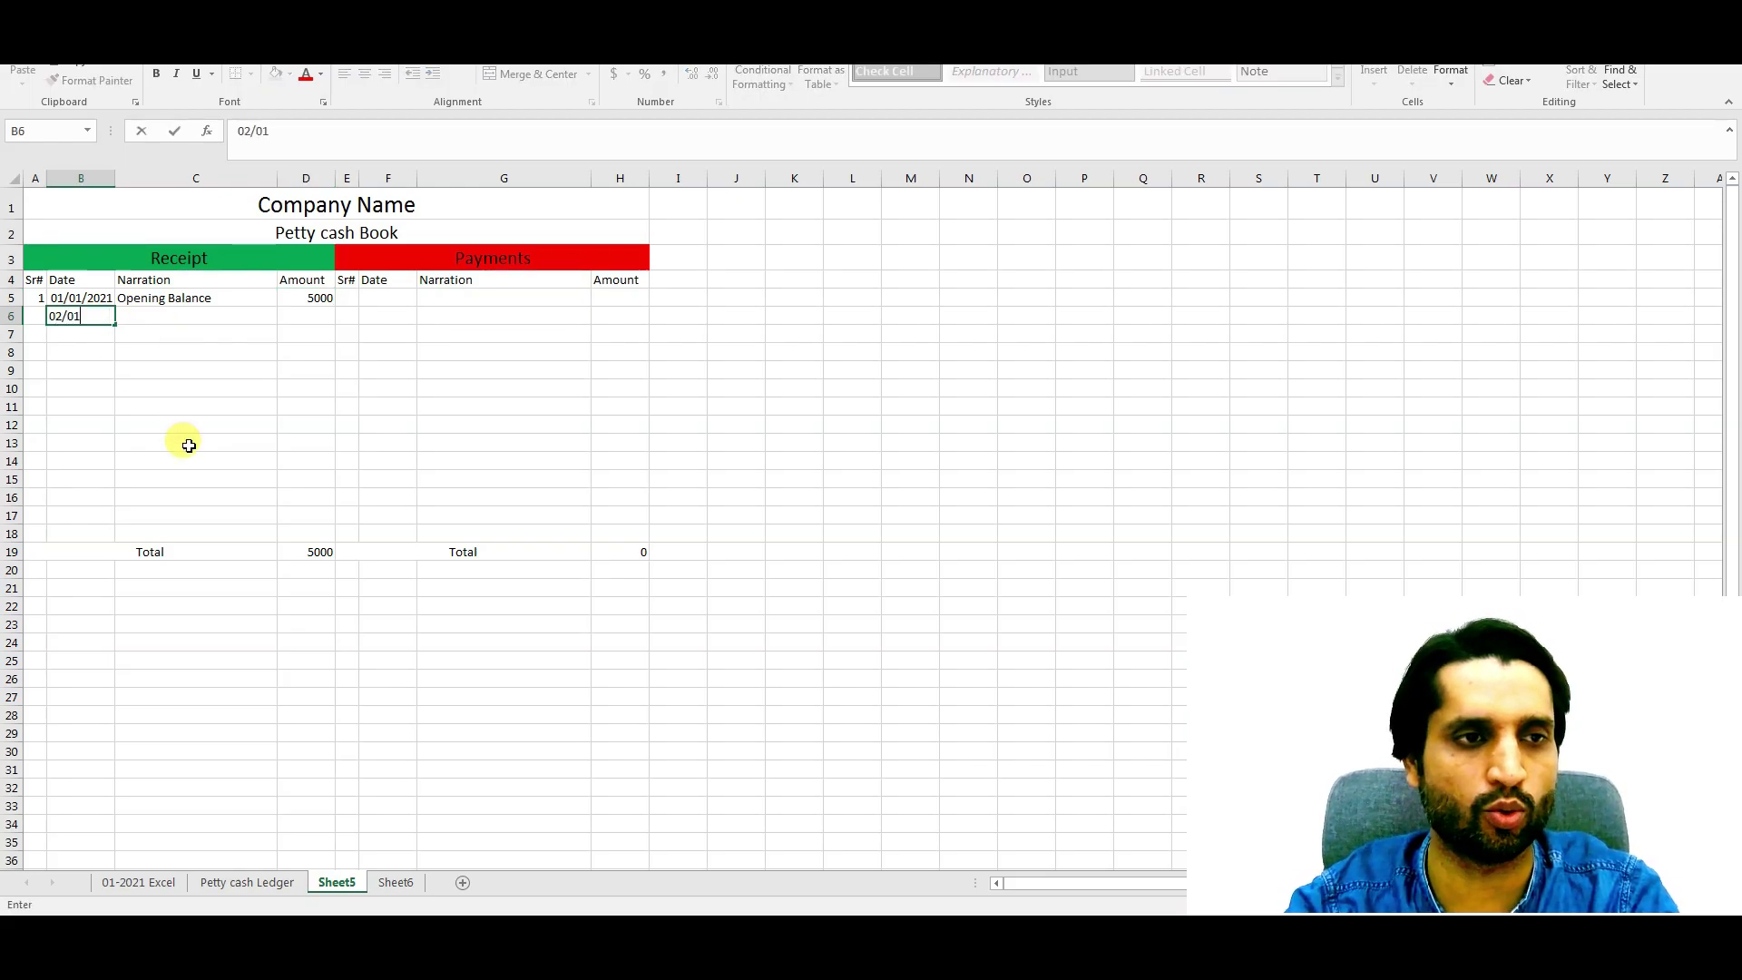
pyautogui.write('/2021')
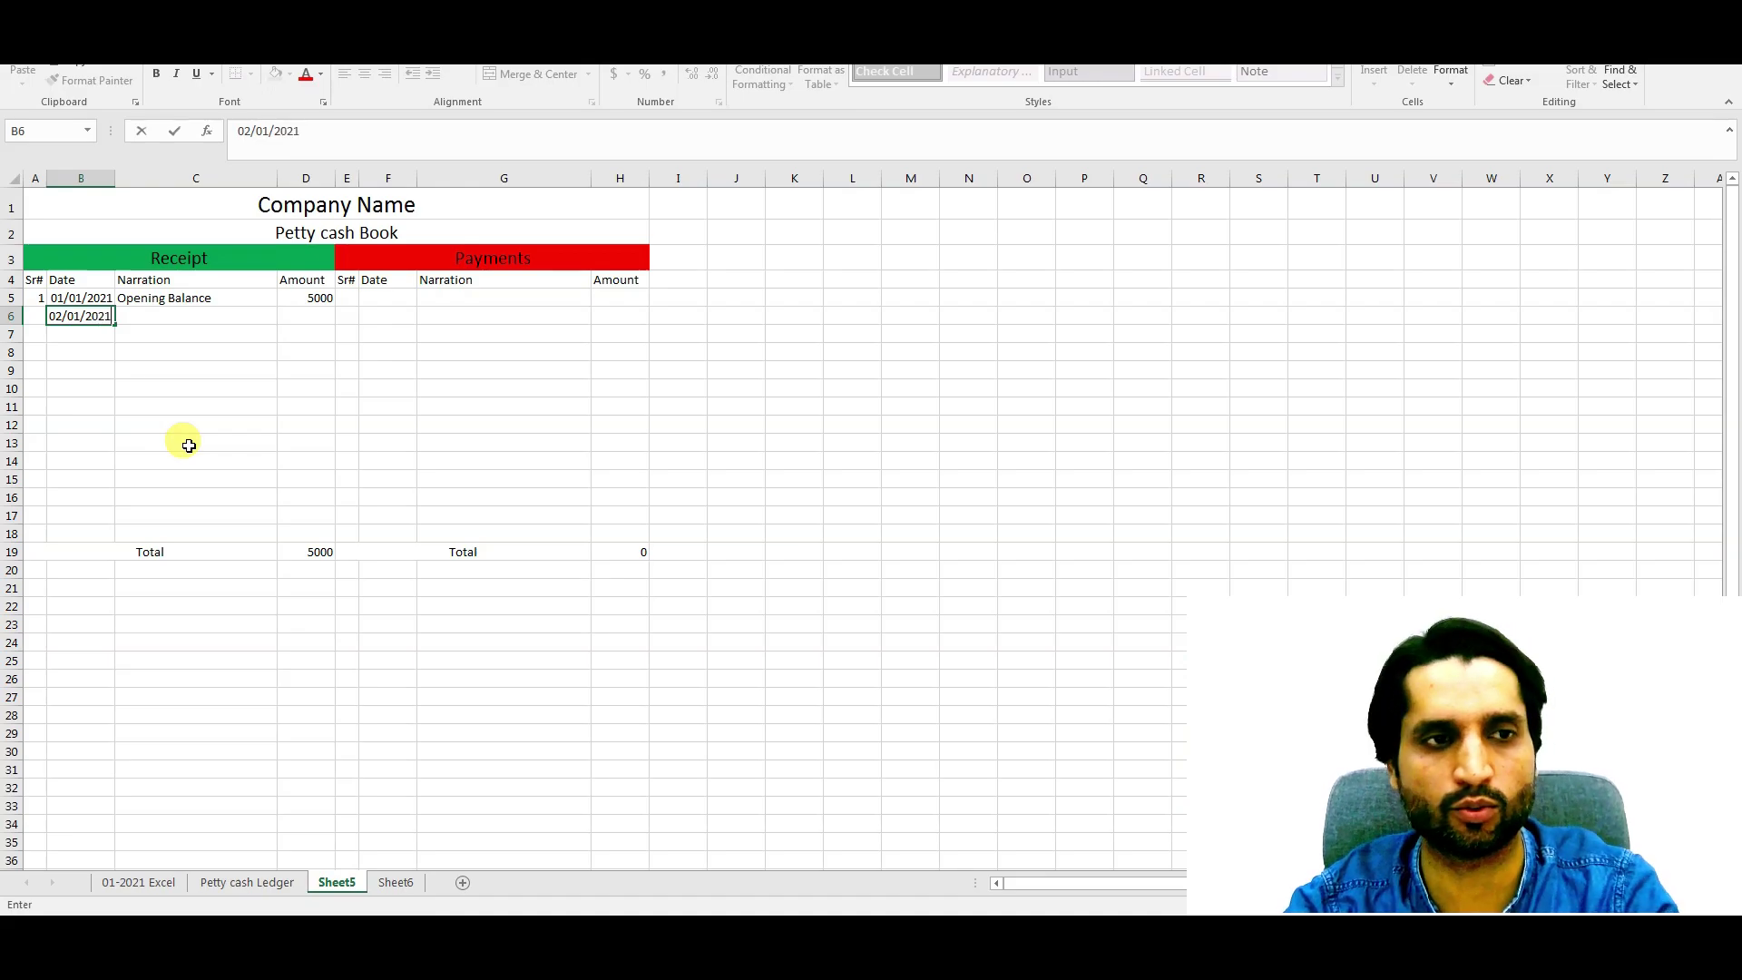
pyautogui.press('Tab')
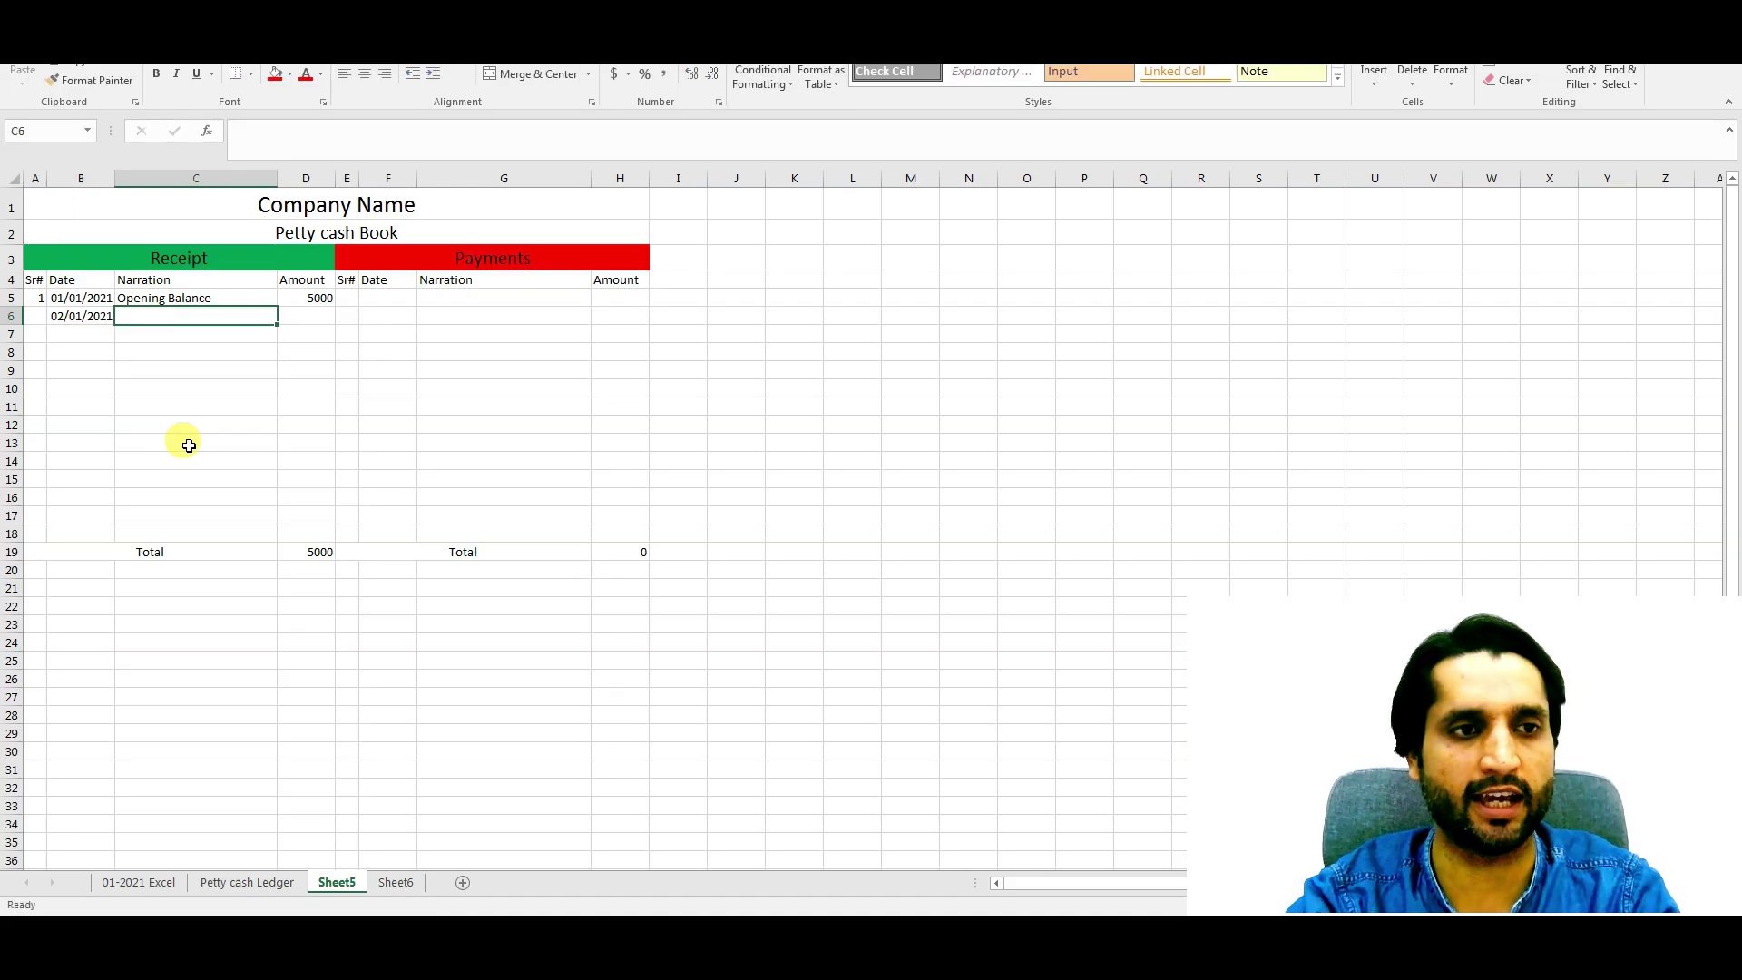
pyautogui.write('Cash from Bank')
pyautogui.press('Tab')
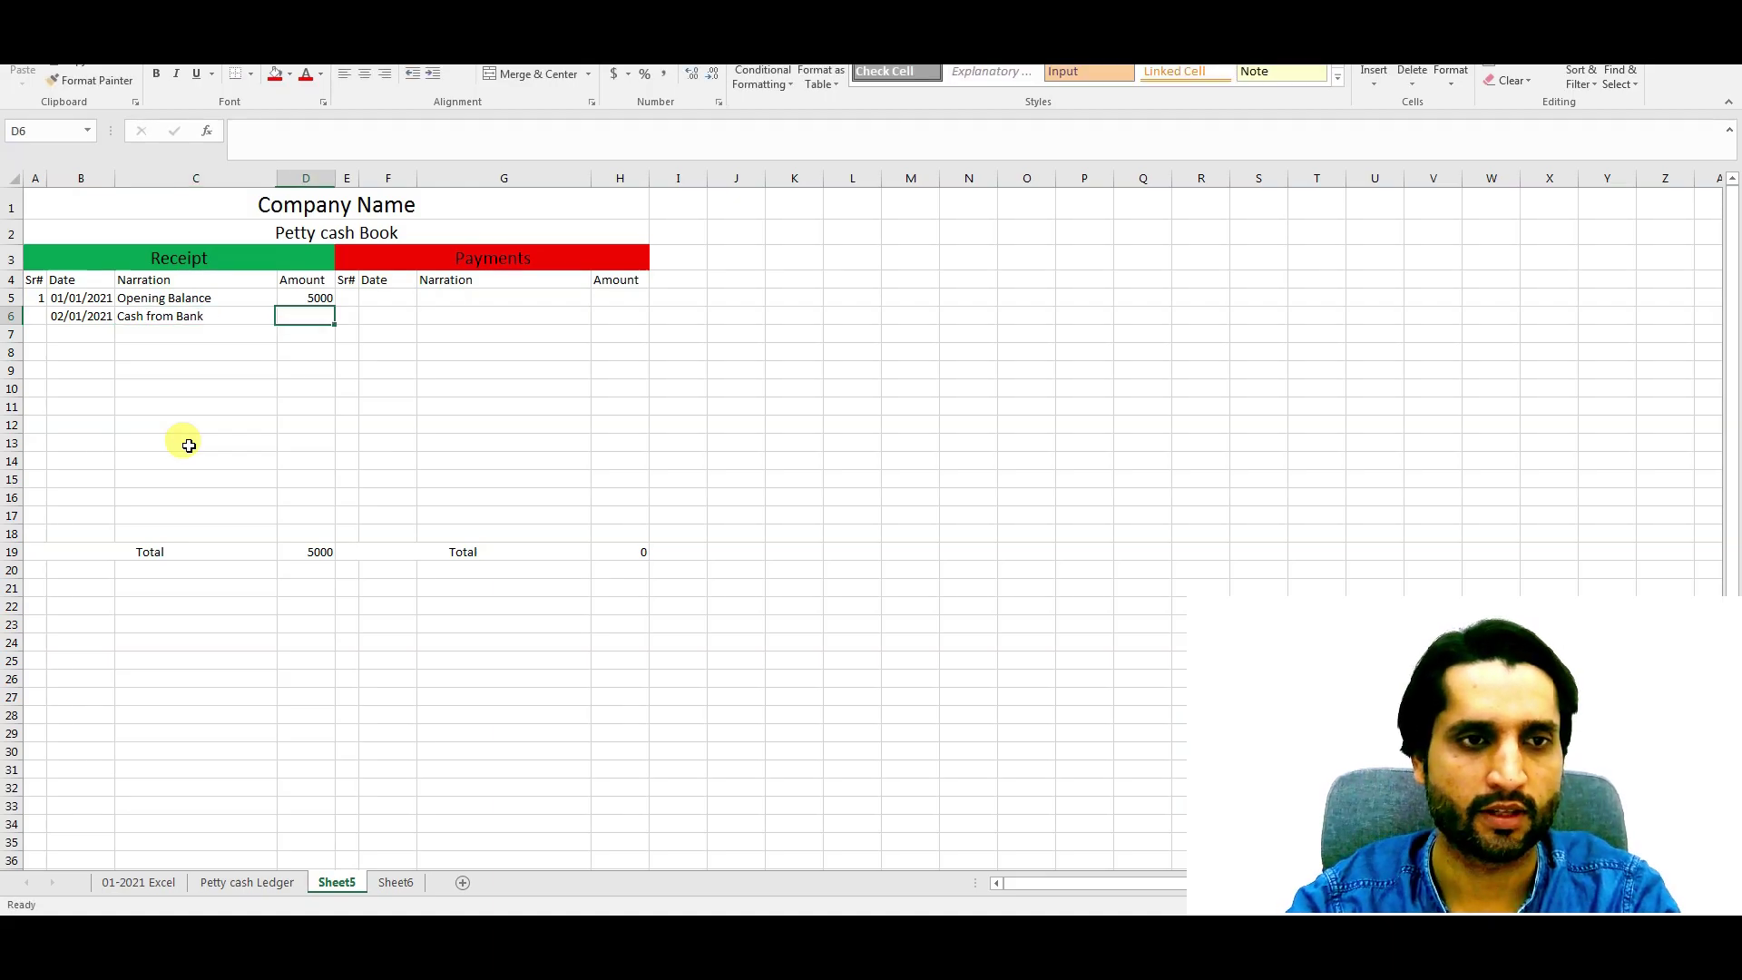
pyautogui.write('10000')
pyautogui.press('Return')
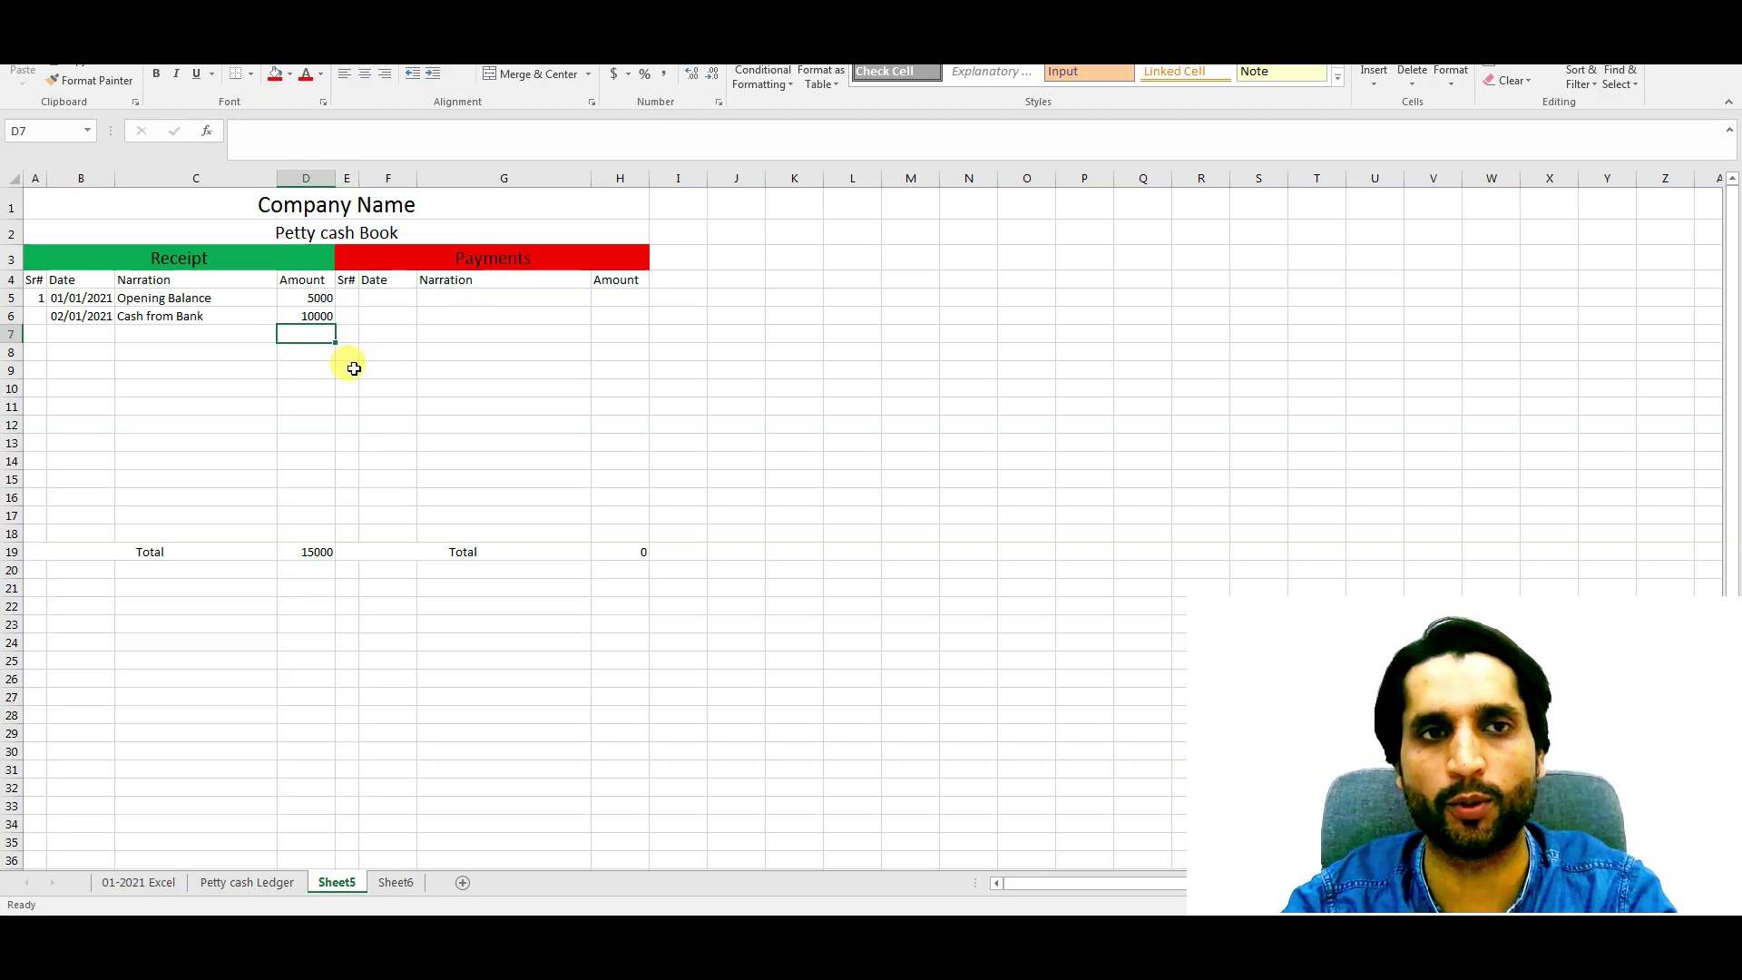
# Step: Apply the comma number format to the receipt amounts in D5:D12 and to the receipt total in D19
pyautogui.moveTo(317, 297); pyautogui.dragTo(311, 432)
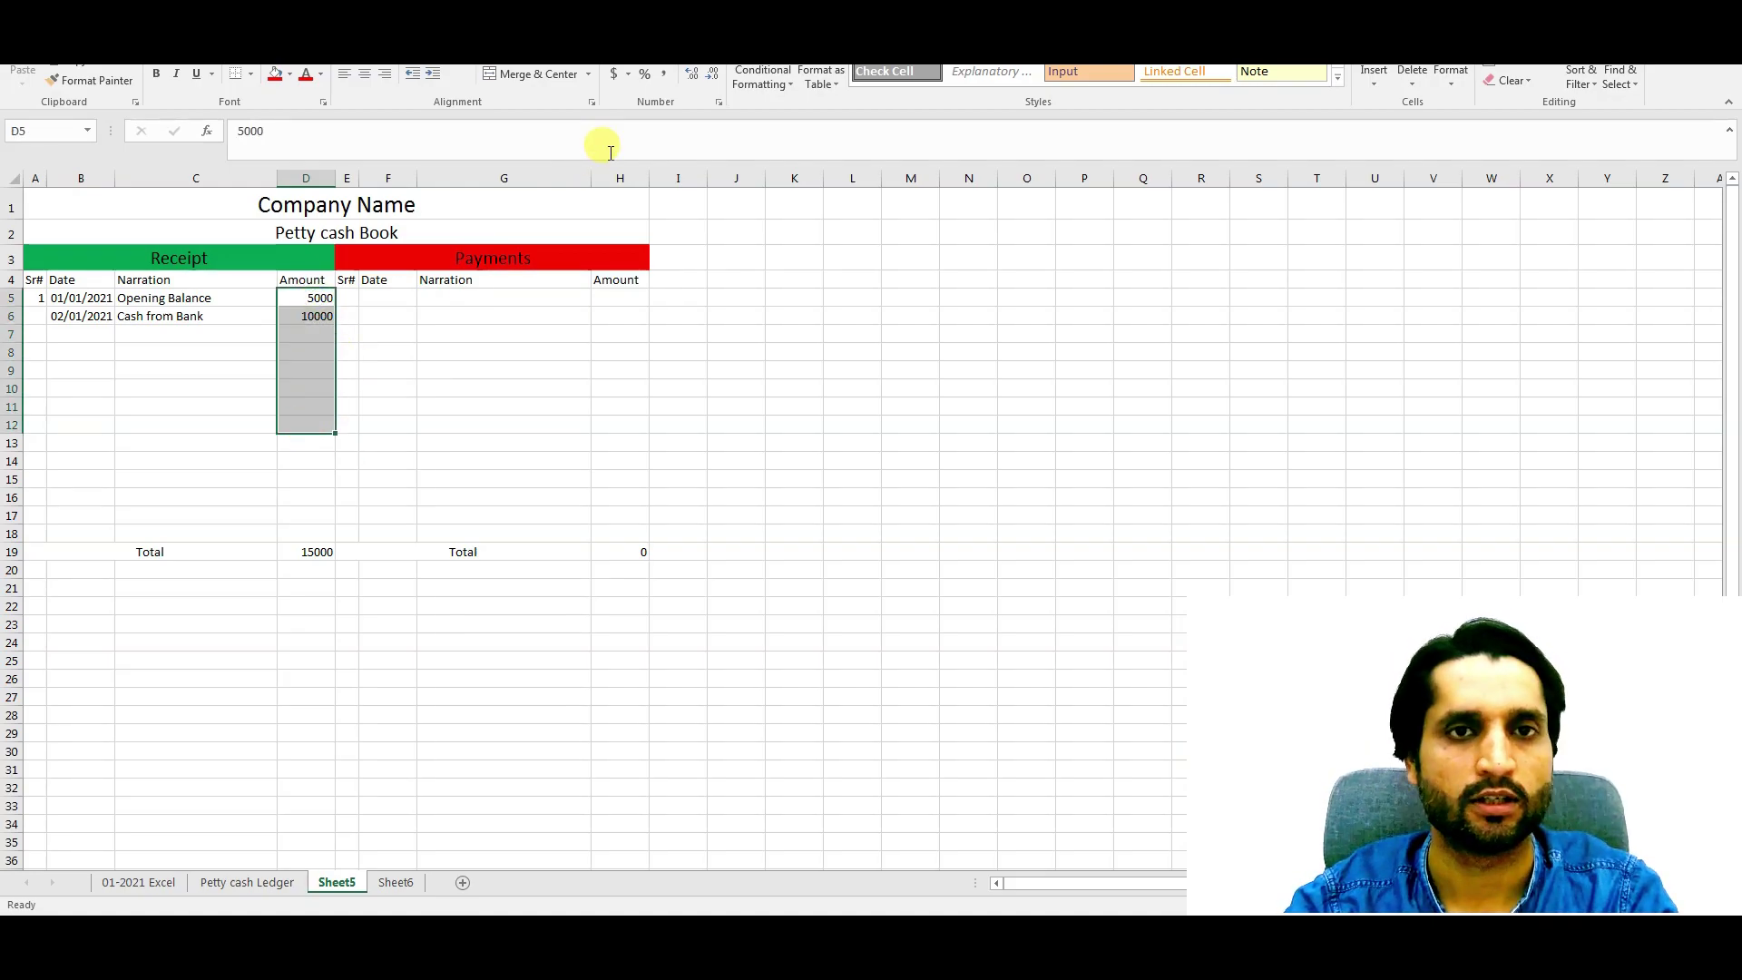
pyautogui.click(663, 73)
pyautogui.click(241, 489)
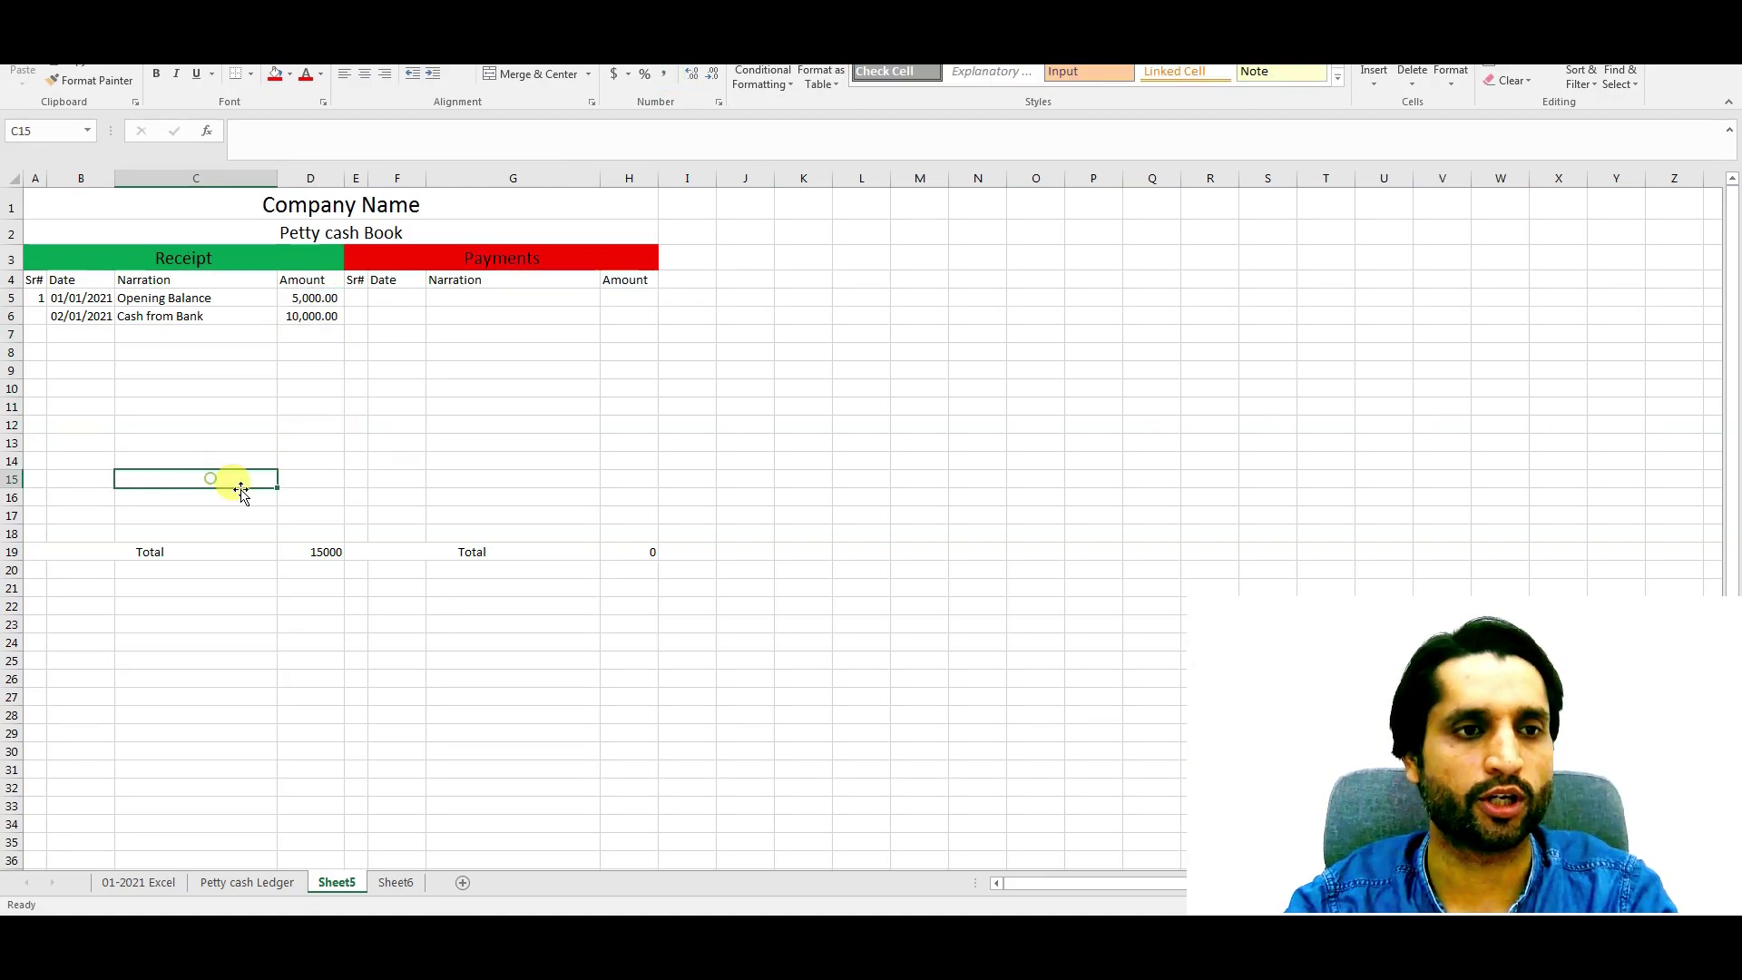
pyautogui.click(326, 553)
pyautogui.click(664, 76)
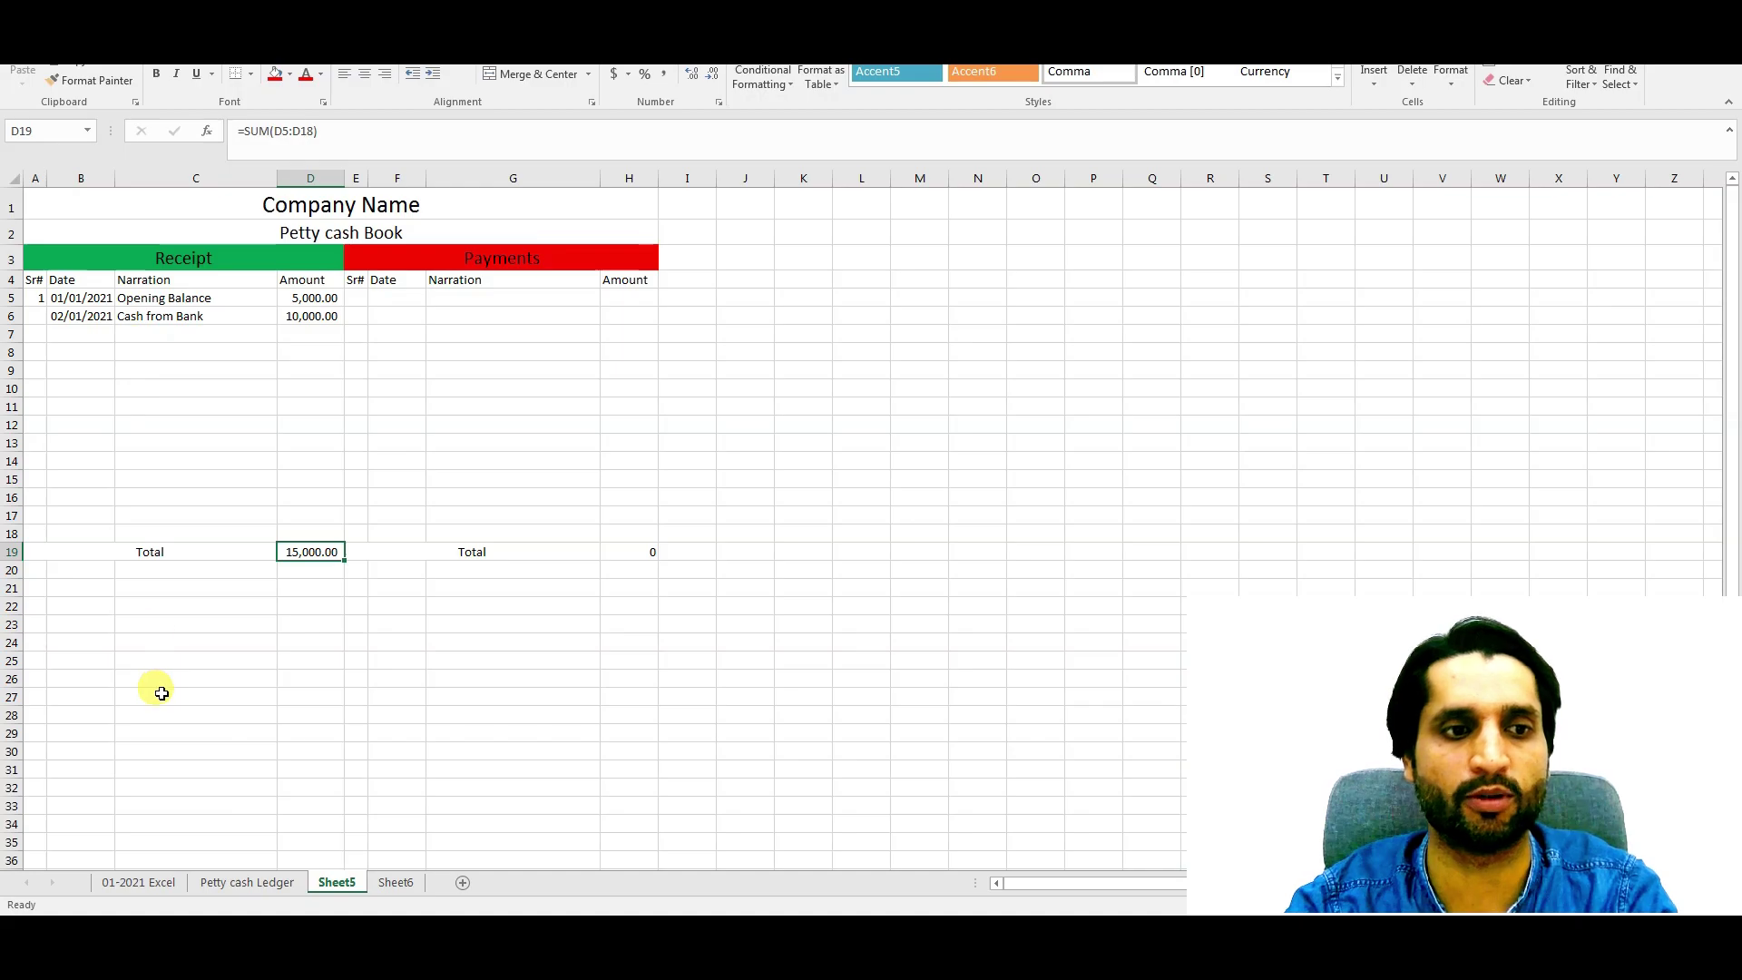
# Step: Start a journal entry in row 23 below the totals with the date 02/01/2021, Petty Cash A/C and Debit
pyautogui.click(154, 625)
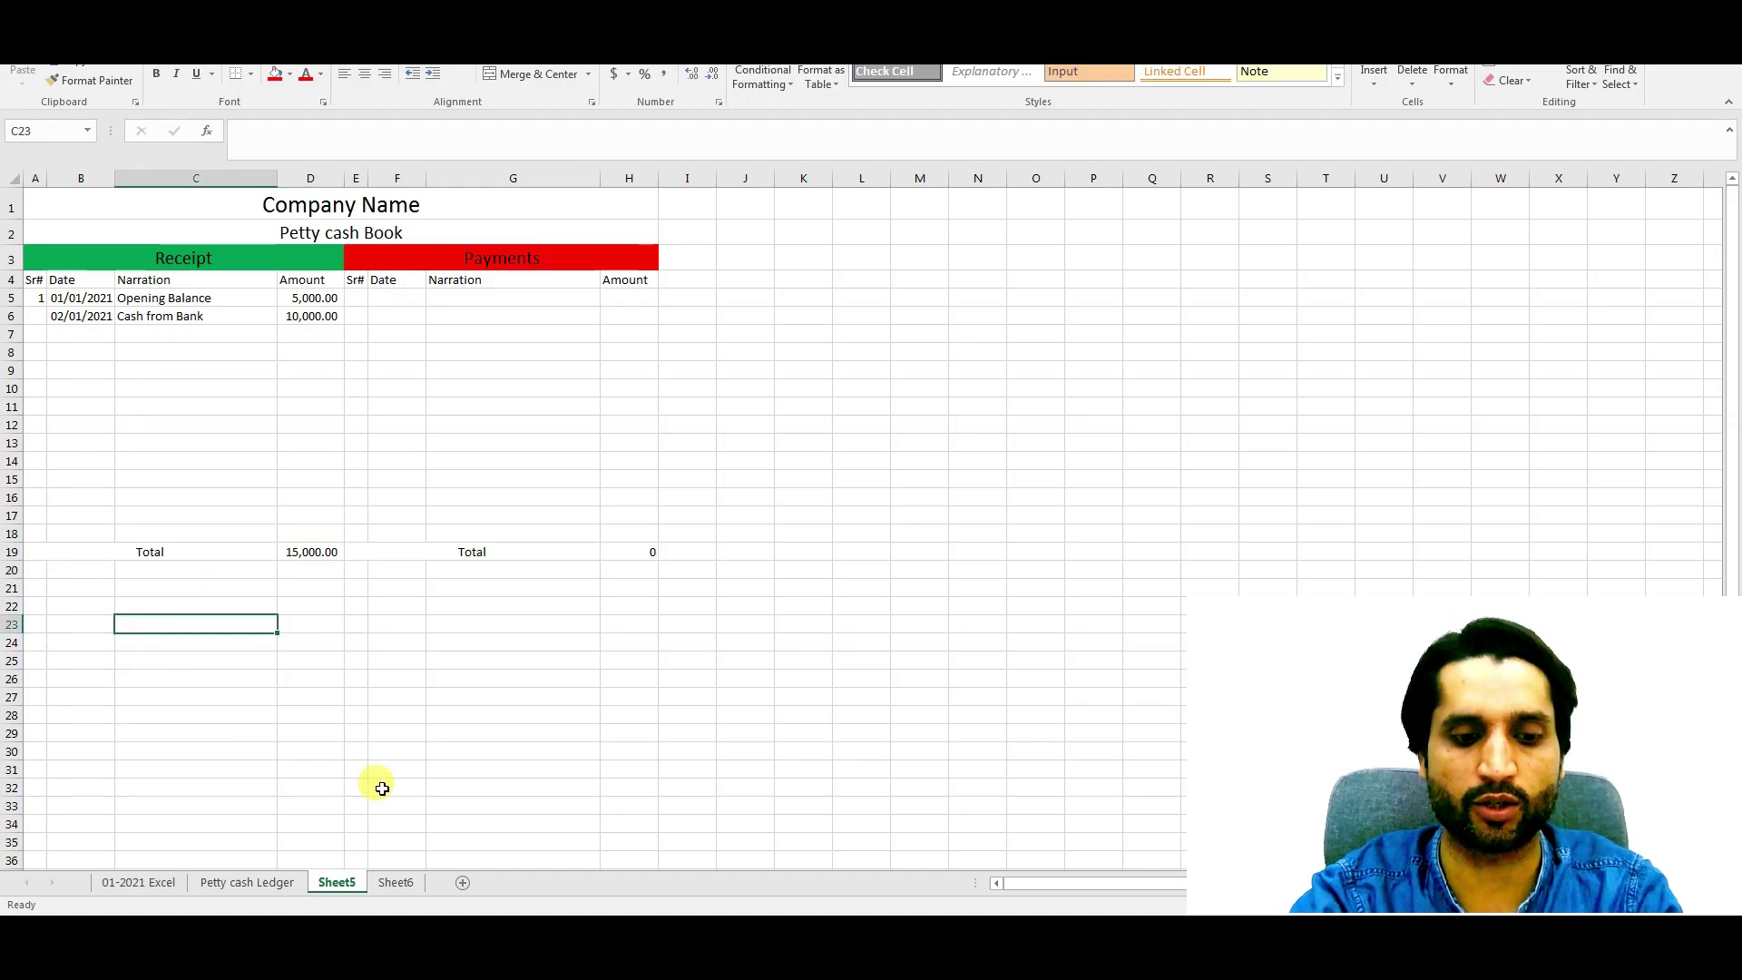
pyautogui.press('Left')
pyautogui.write('0')
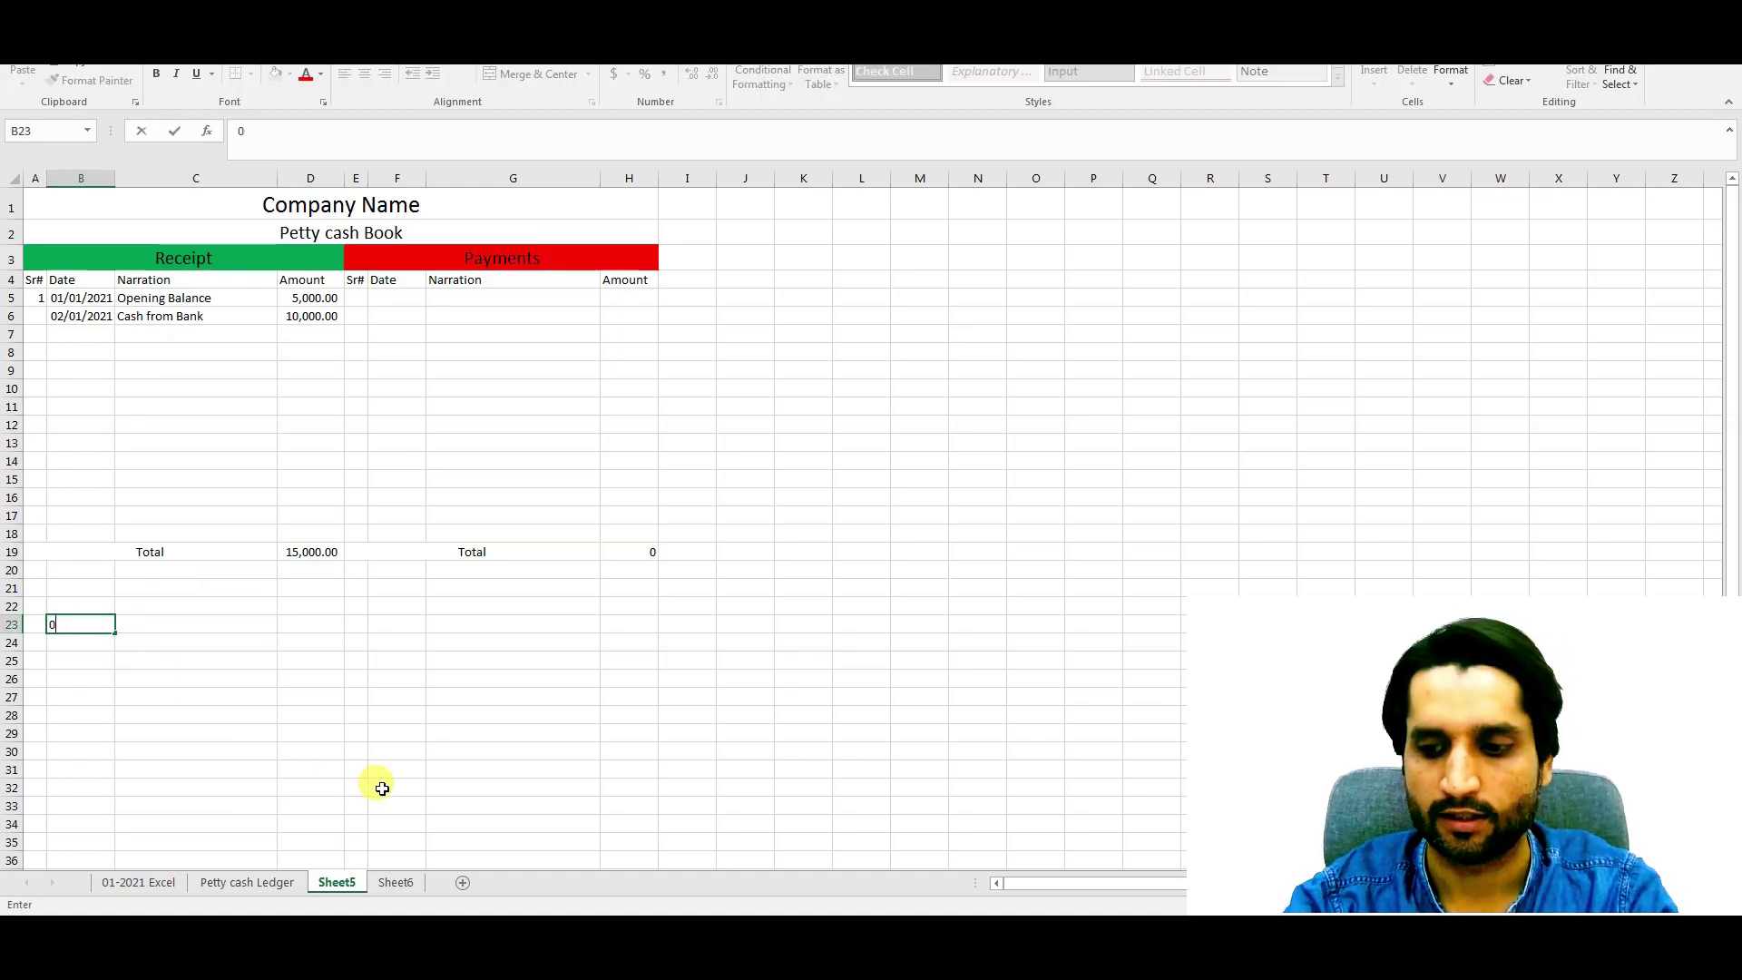
pyautogui.write('2/01/2021')
pyautogui.press('Tab')
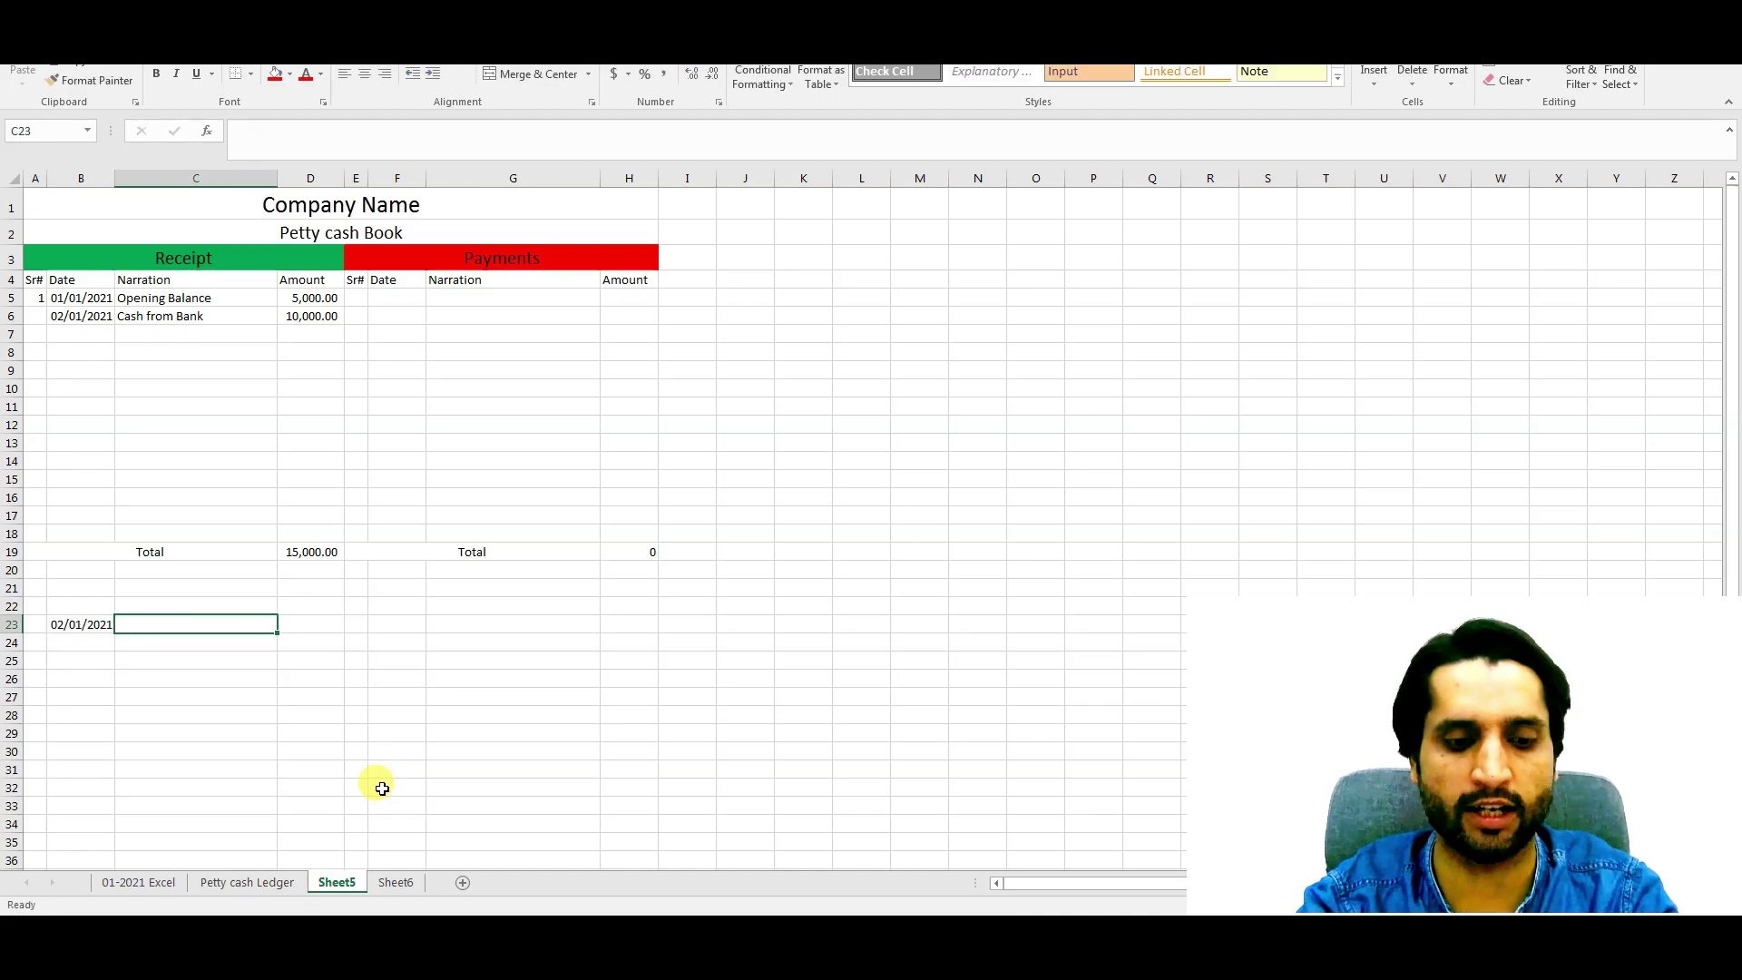
pyautogui.write('Cash')
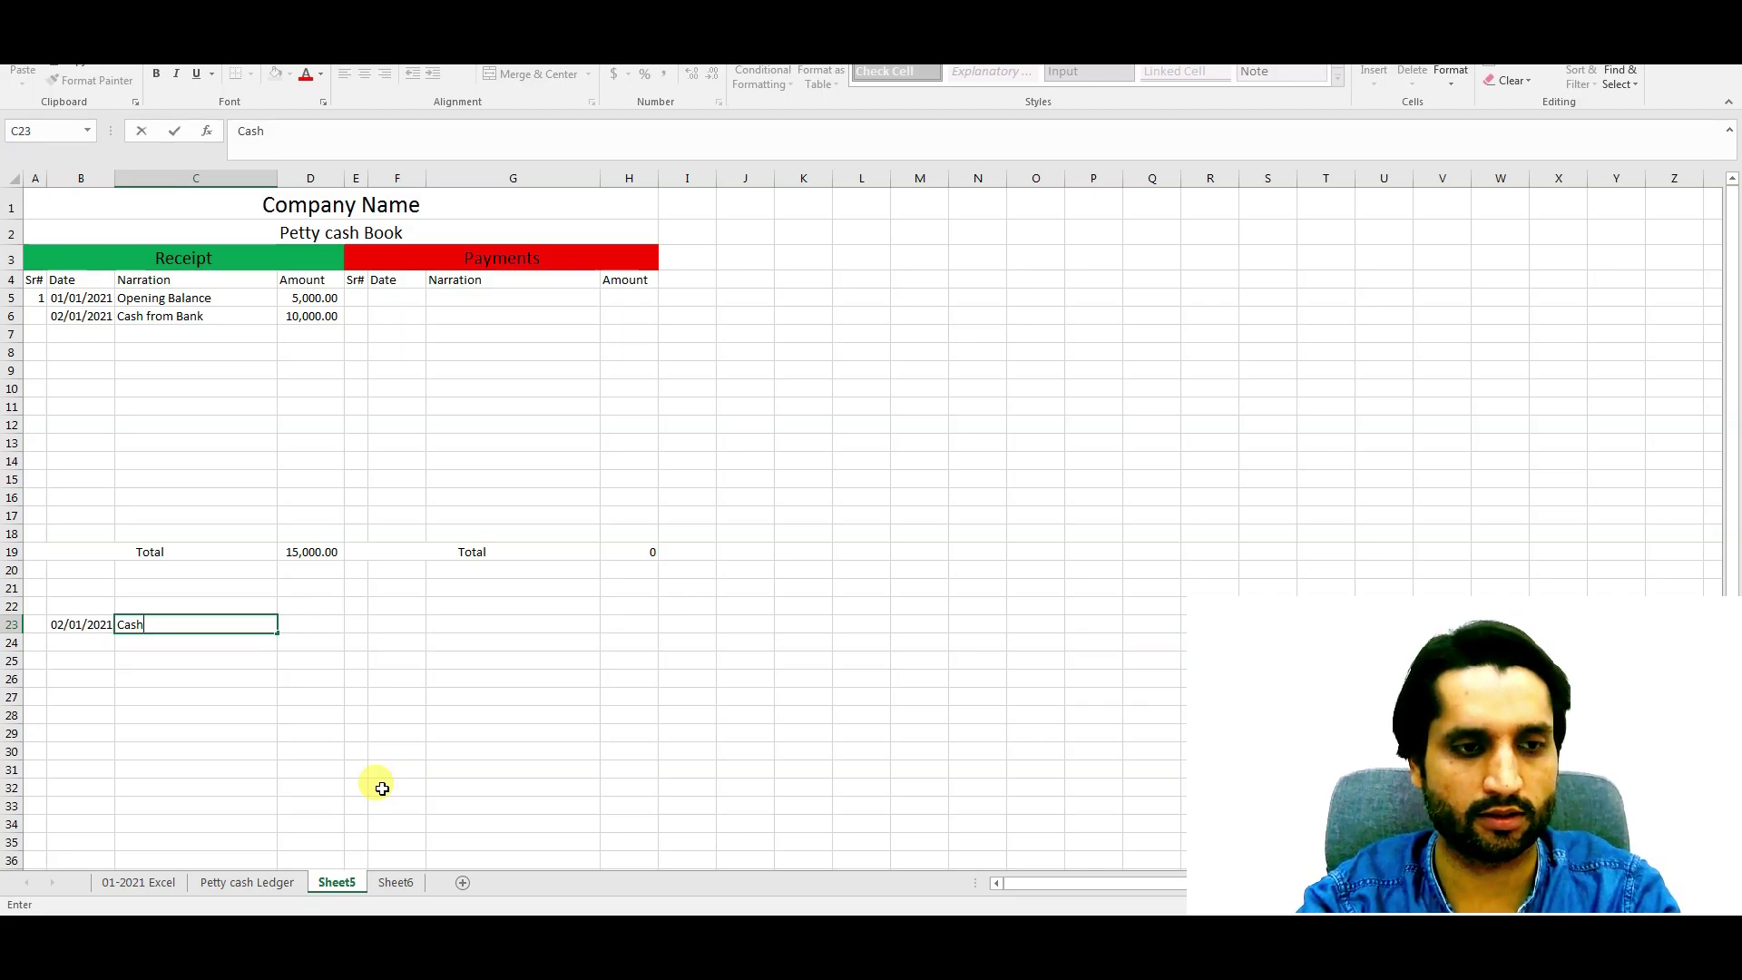
pyautogui.press('BackSpace')
pyautogui.press('BackSpace')
pyautogui.write('Petty Cash A/C')
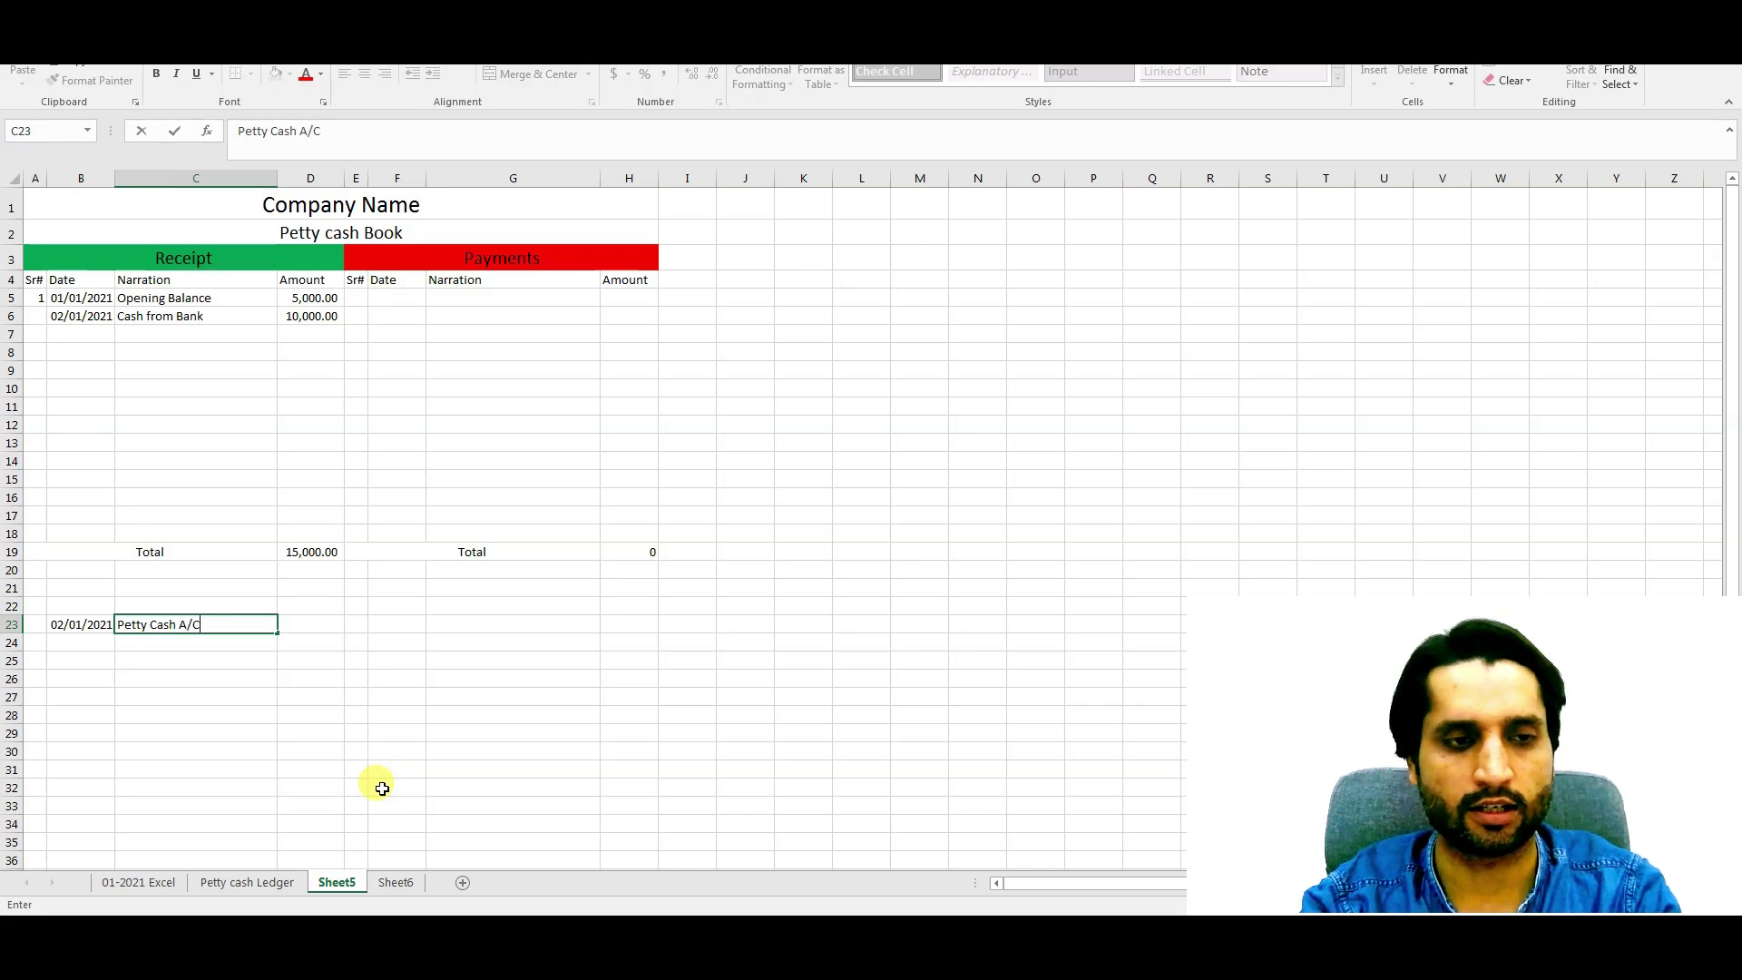
pyautogui.press('Tab')
pyautogui.write('Debi')
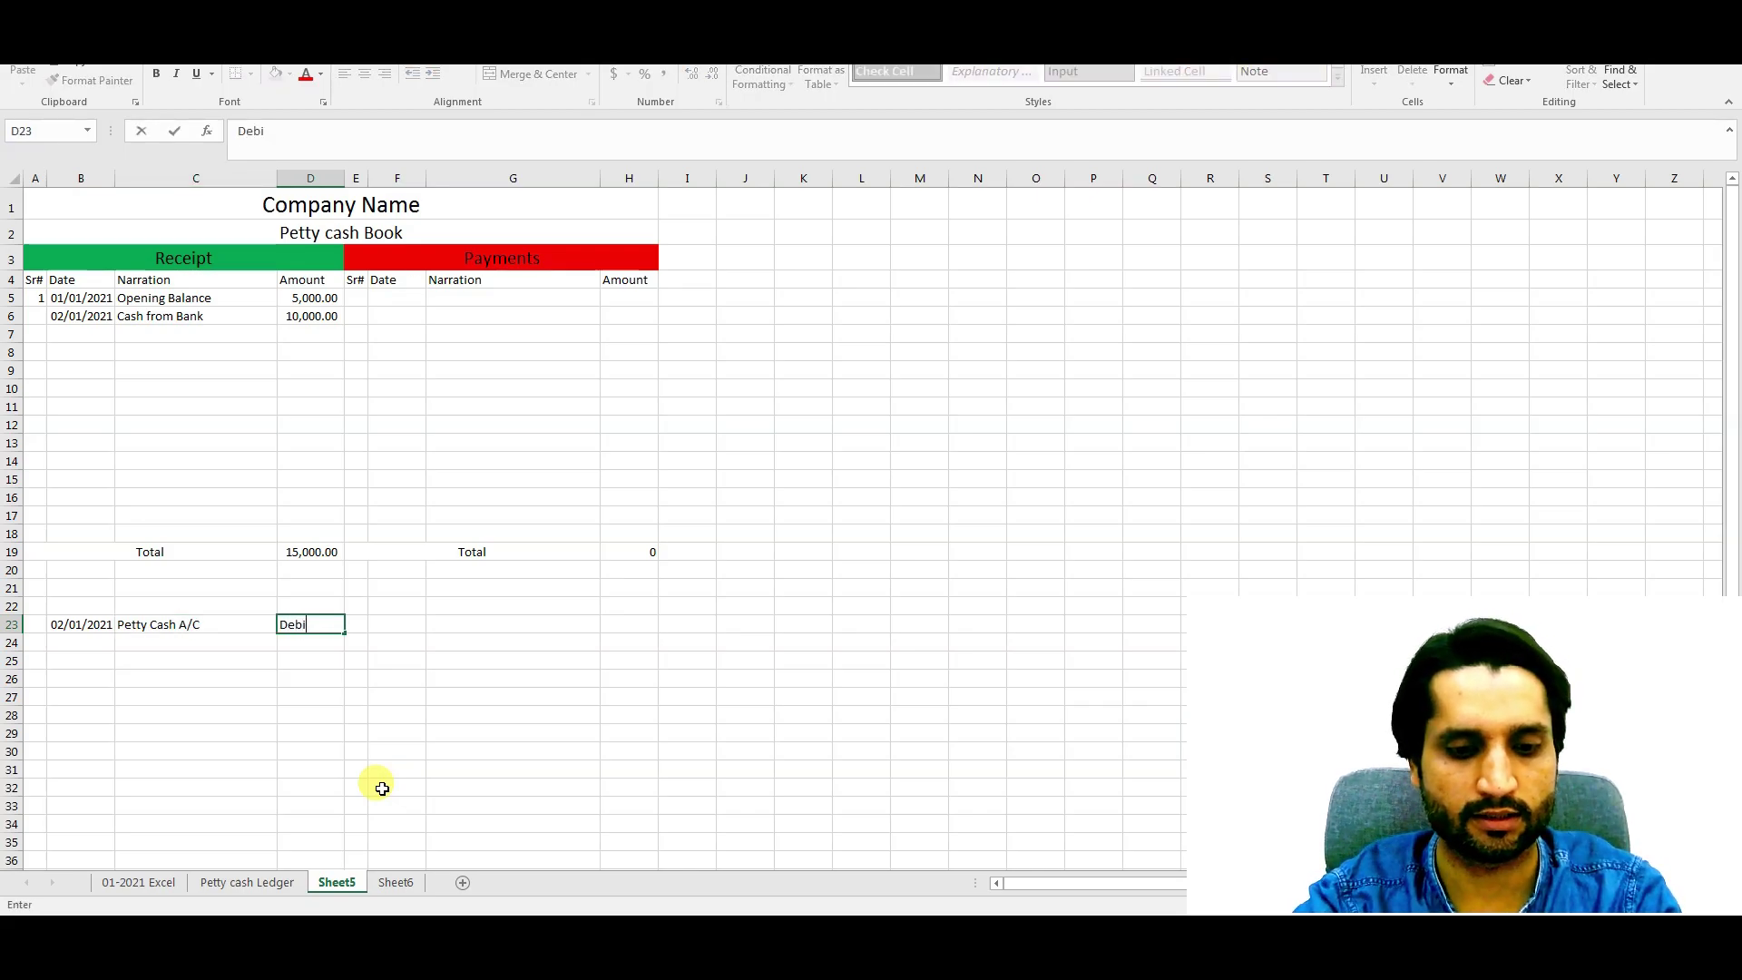
pyautogui.press('Return')
# Step: Add the opposite side of the journal entry in row 24 as Bank Account with Credit
pyautogui.press('Left')
pyautogui.write('Banki')
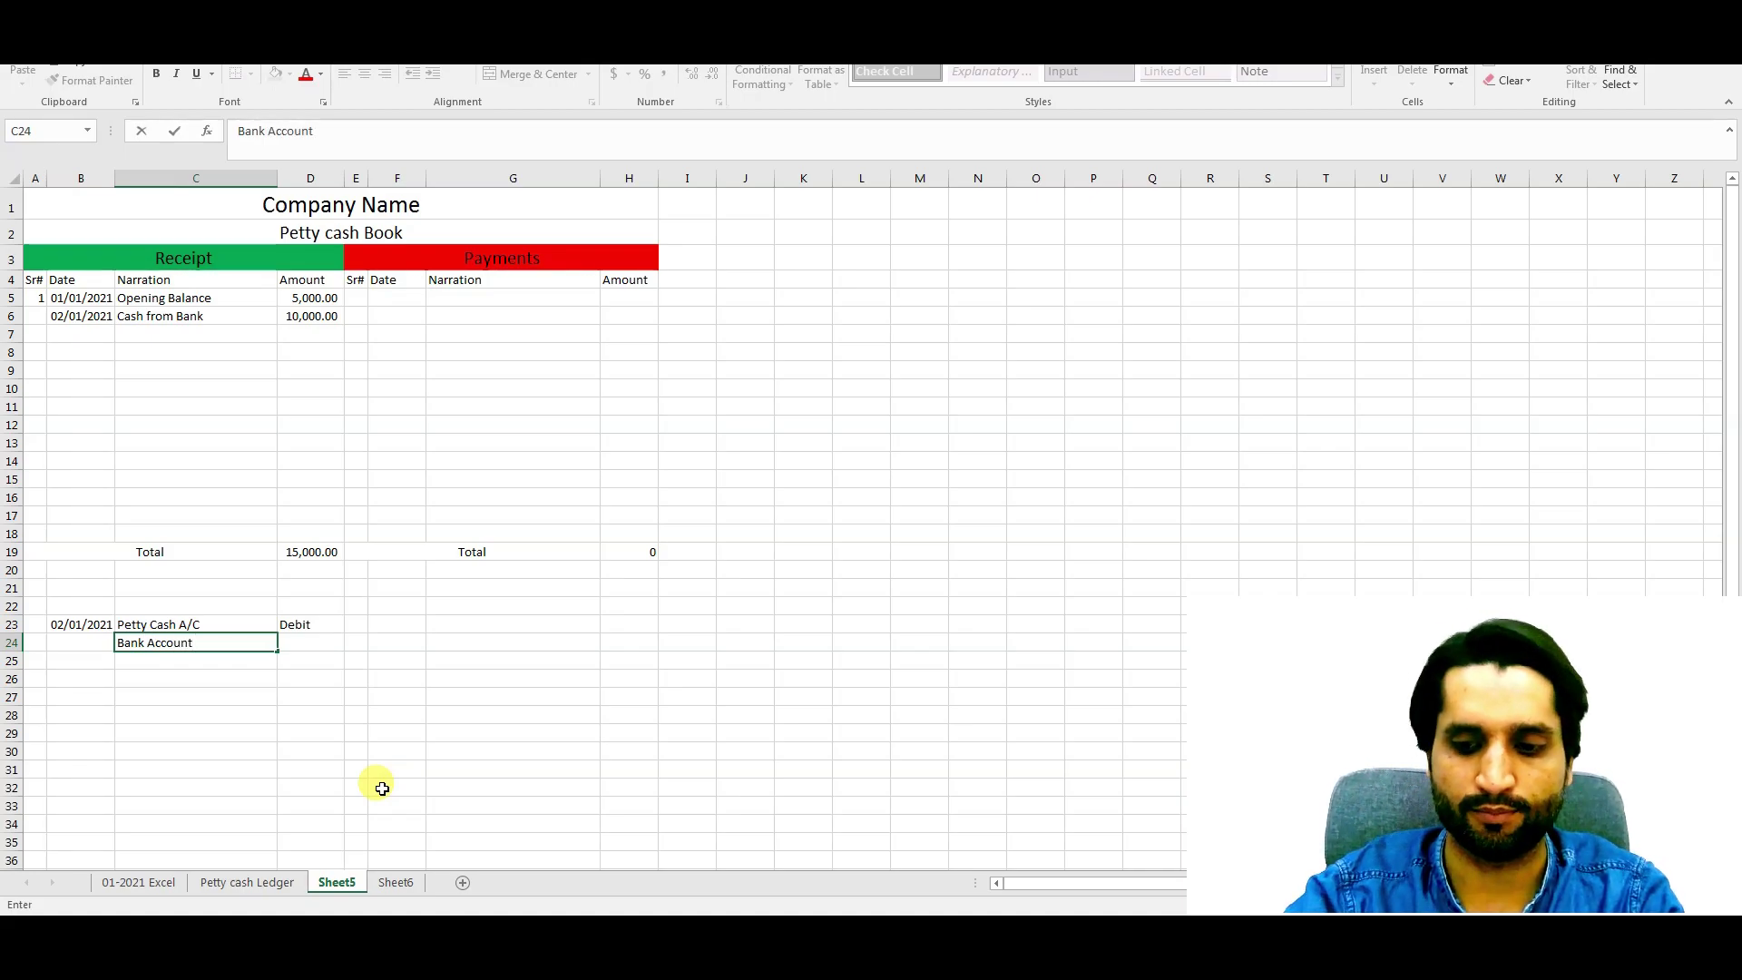
pyautogui.press('Right')
pyautogui.press('Right')
pyautogui.press('Left')
pyautogui.write('C')
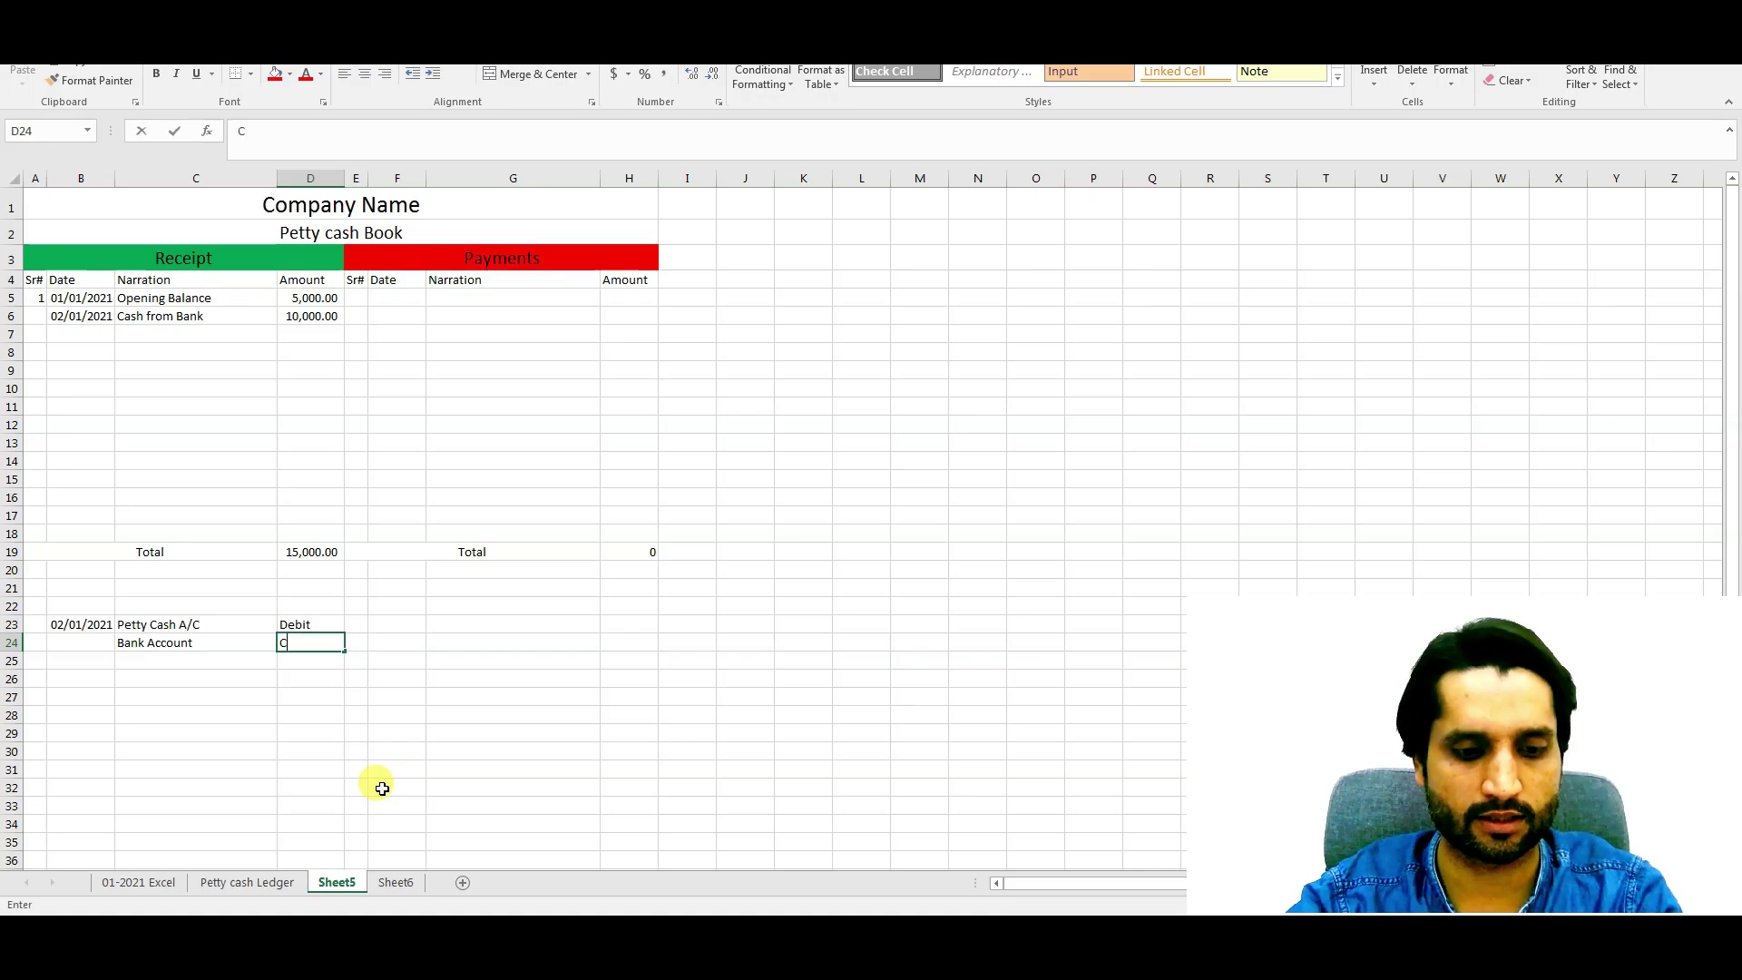
pyautogui.write('redit')
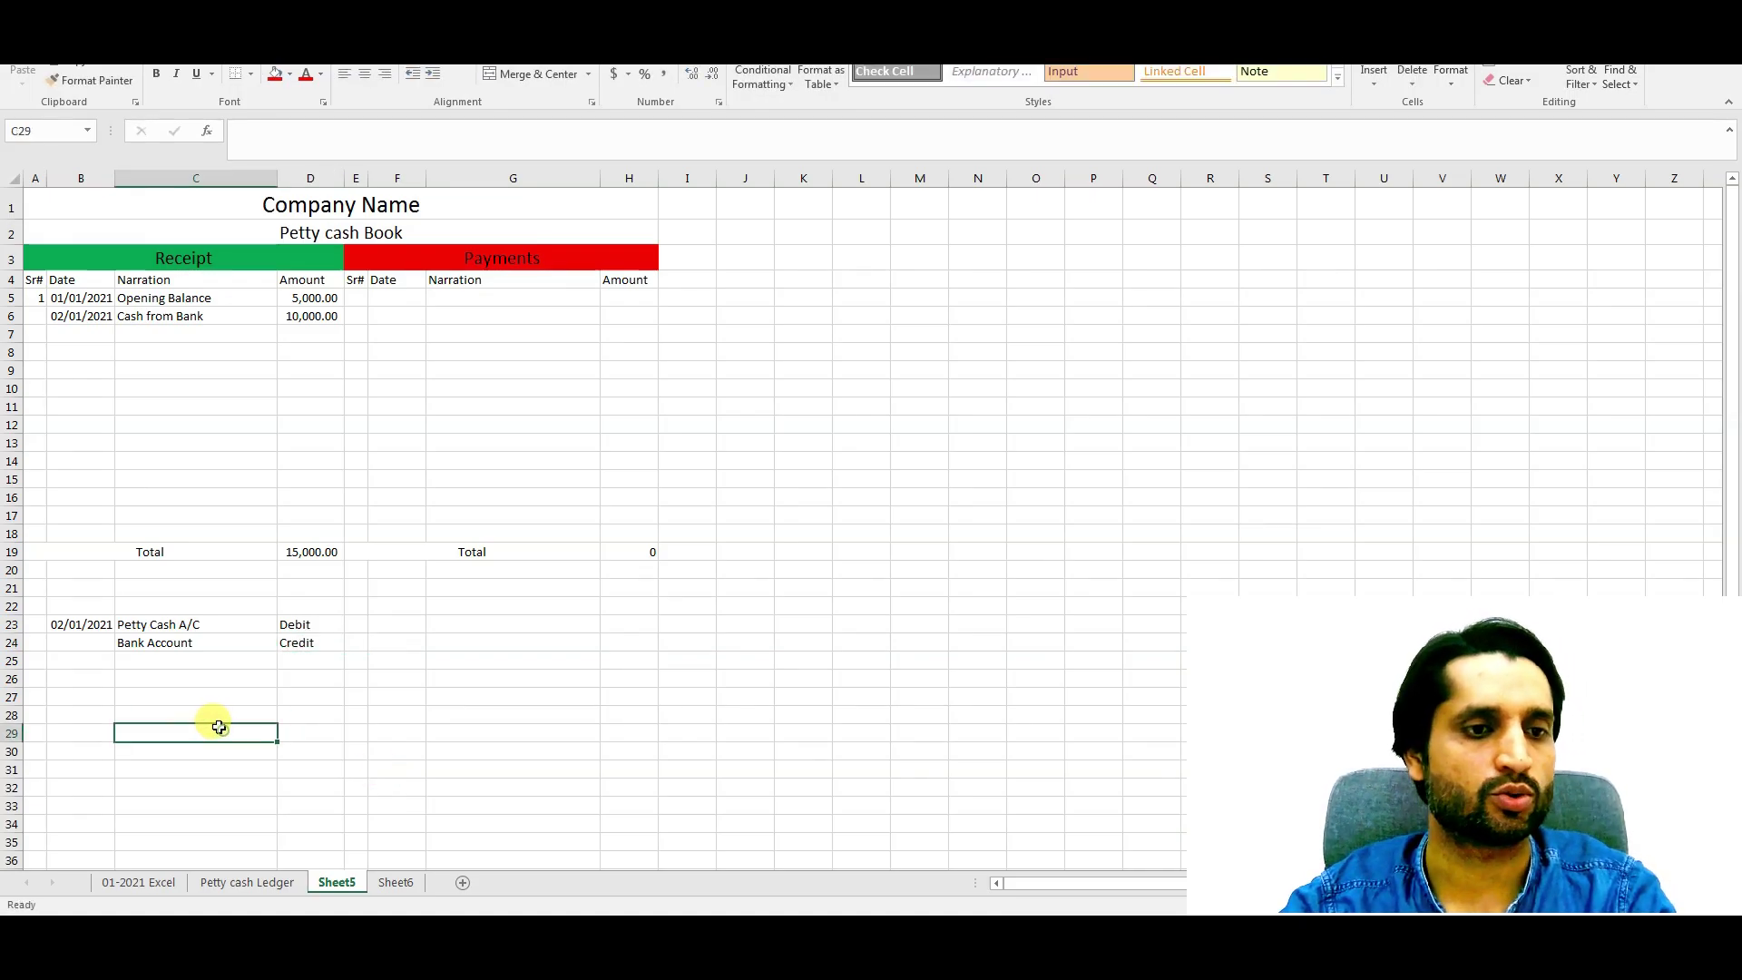
pyautogui.moveTo(80, 624); pyautogui.dragTo(300, 641)
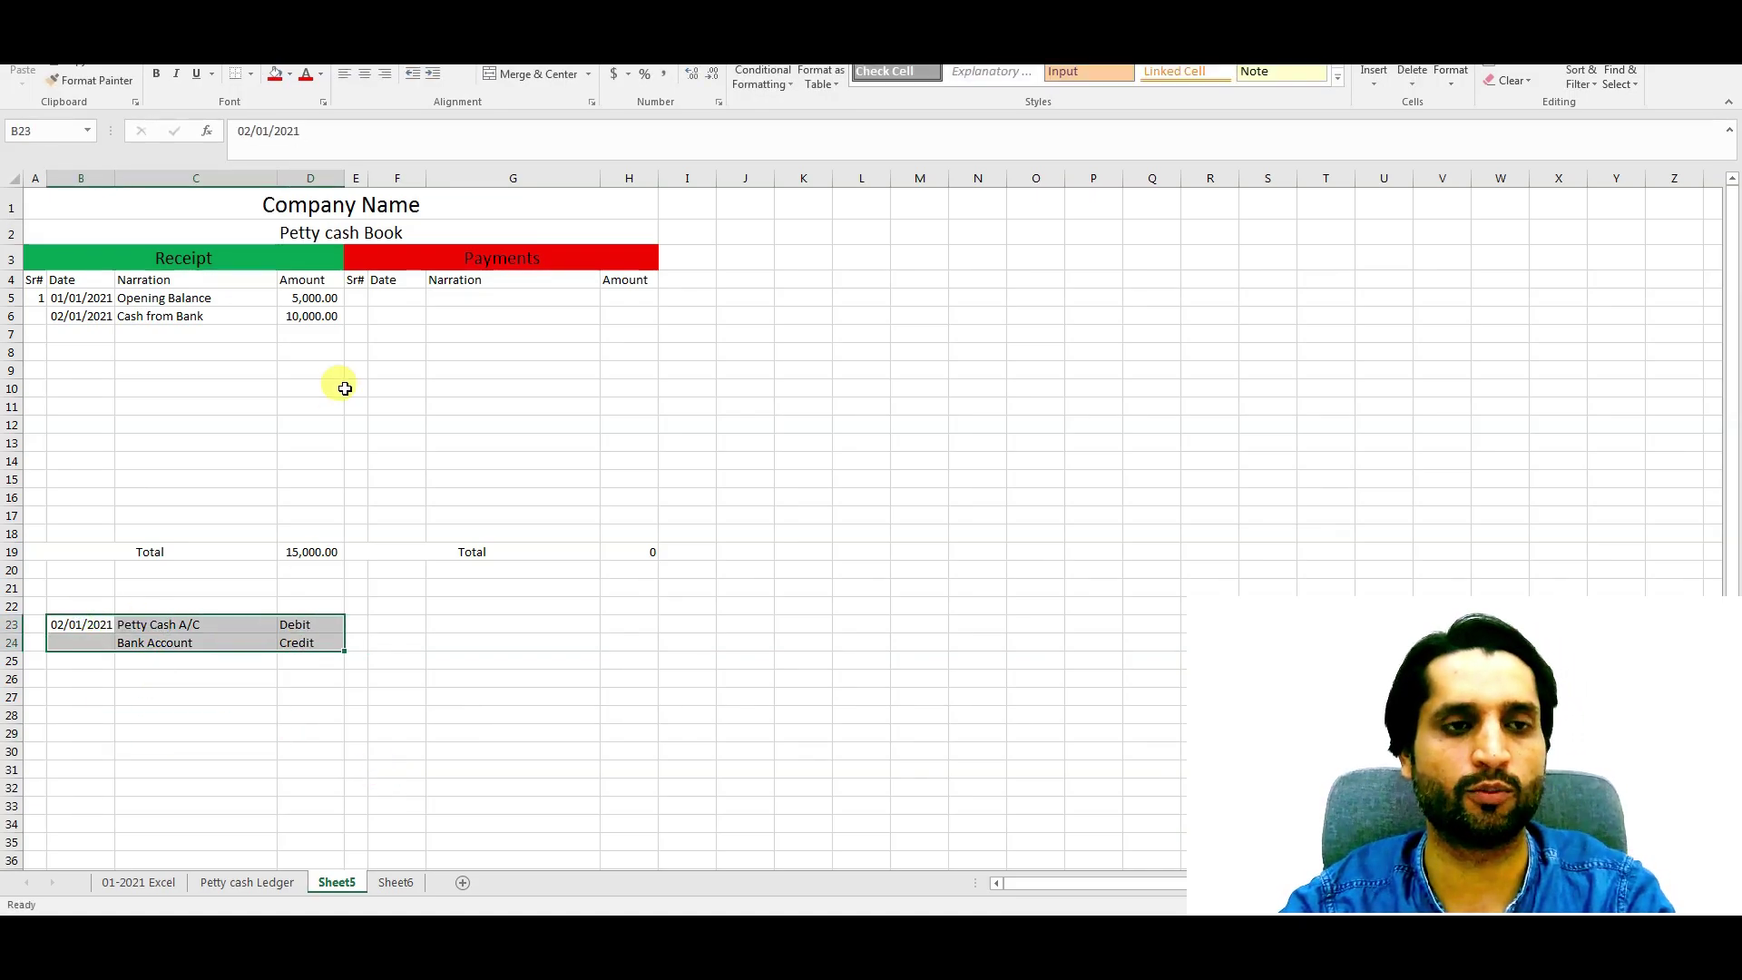
pyautogui.moveTo(80, 316); pyautogui.dragTo(290, 315)
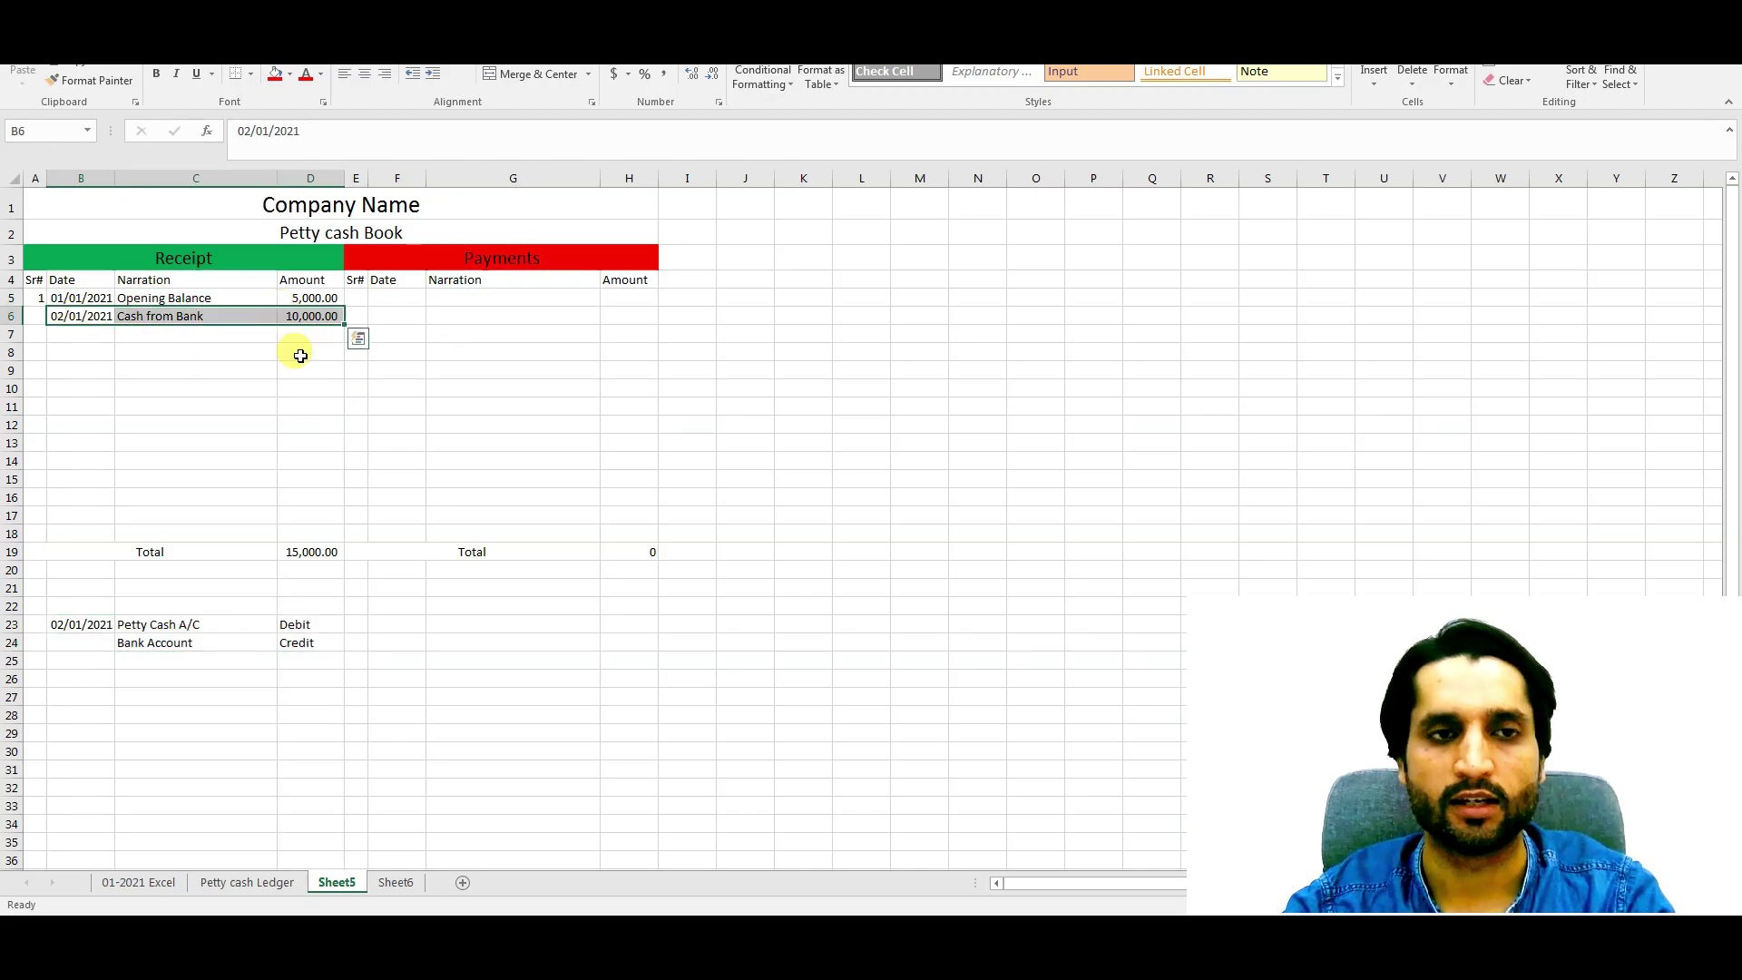
pyautogui.click(358, 372)
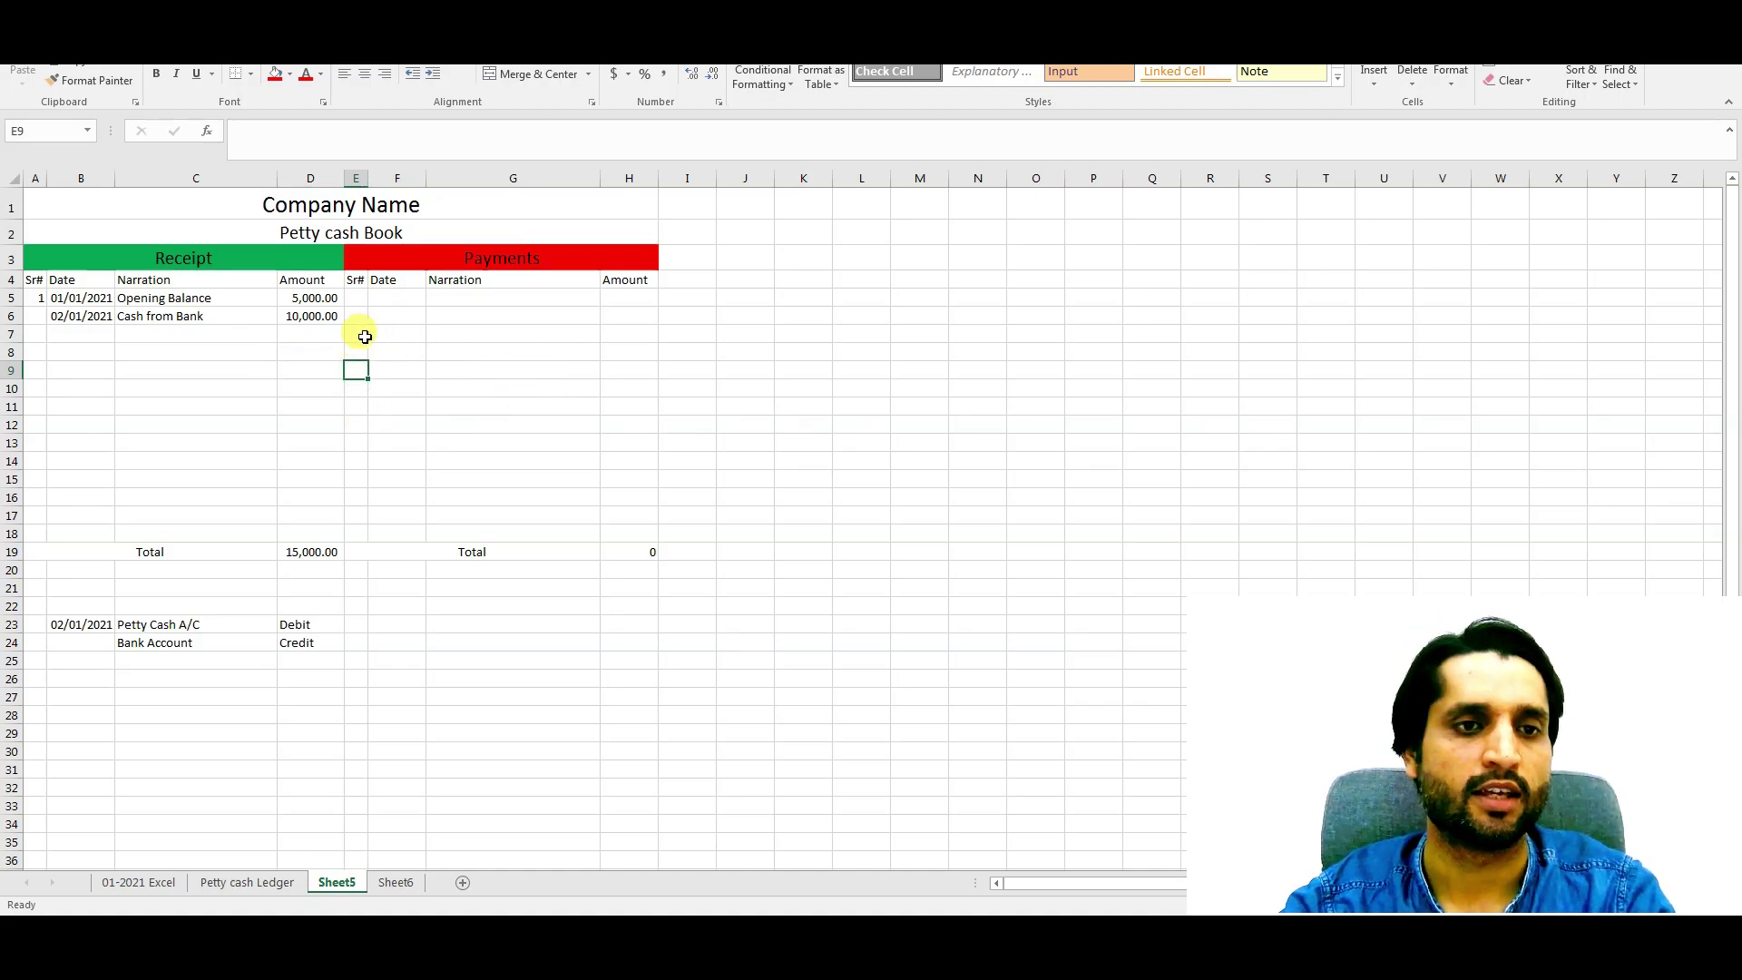
# Step: Enter the first payment in row 5 with Sr# 1, the date 02/01/2021, the narration Stationary and the amount 2000
pyautogui.click(355, 298)
pyautogui.write('1')
pyautogui.press('Tab')
pyautogui.write('02/')
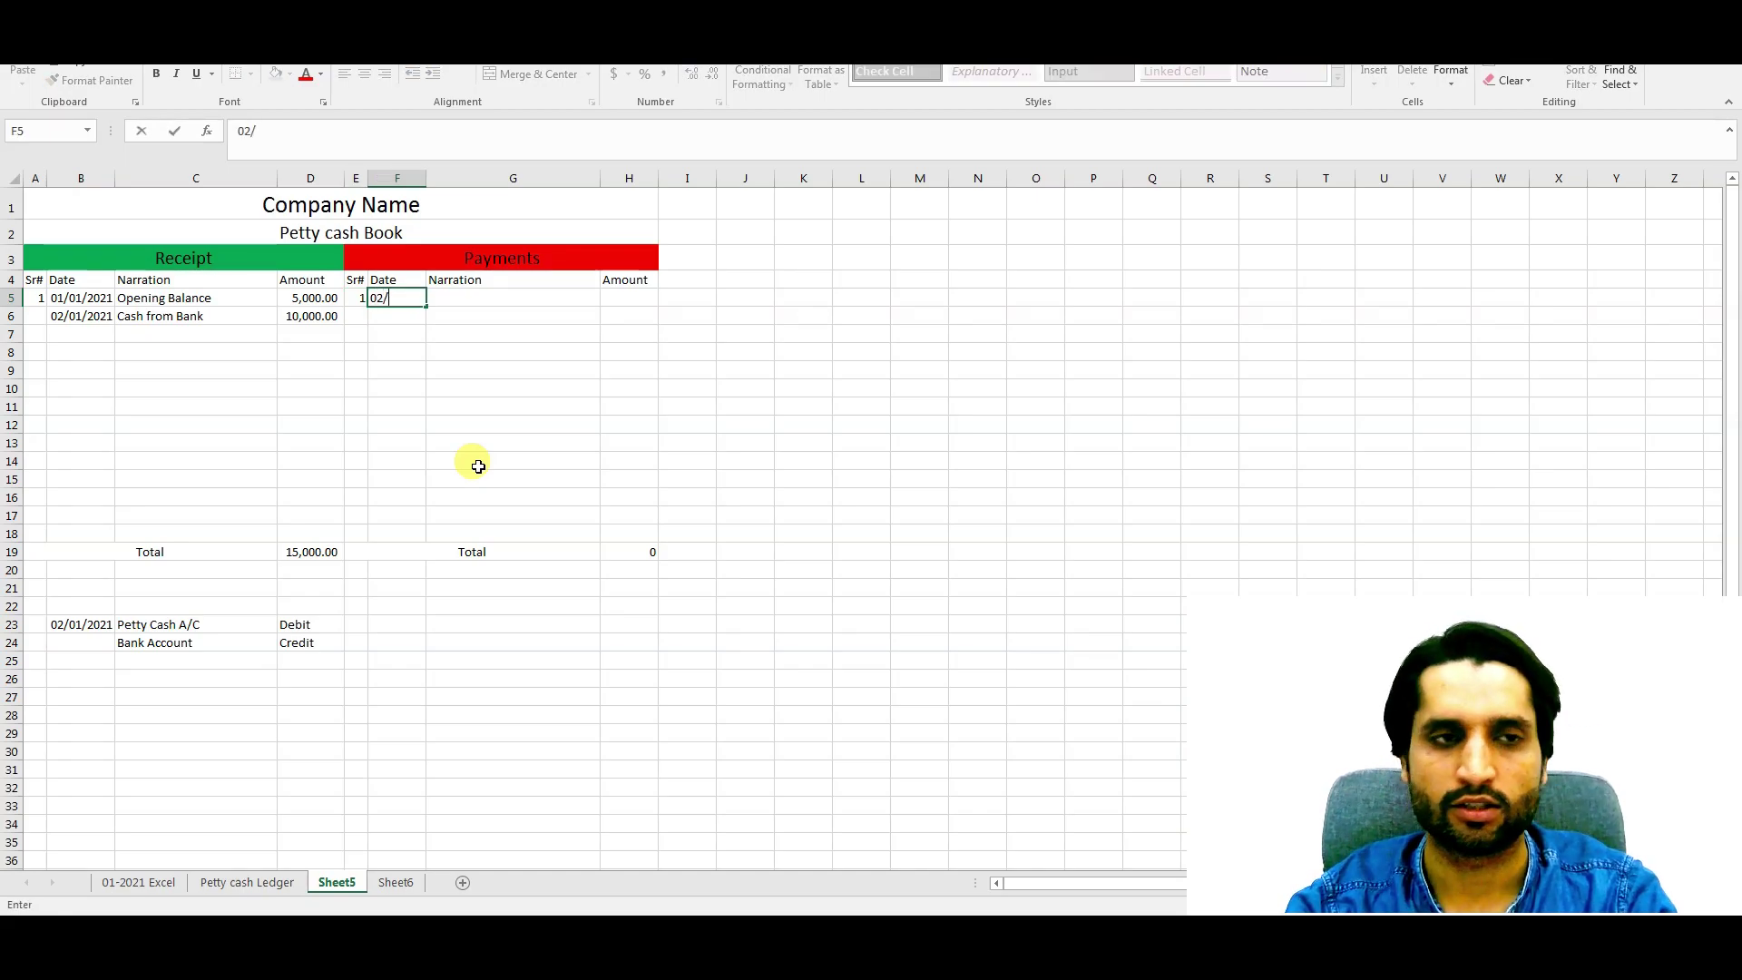
pyautogui.write('01/2022')
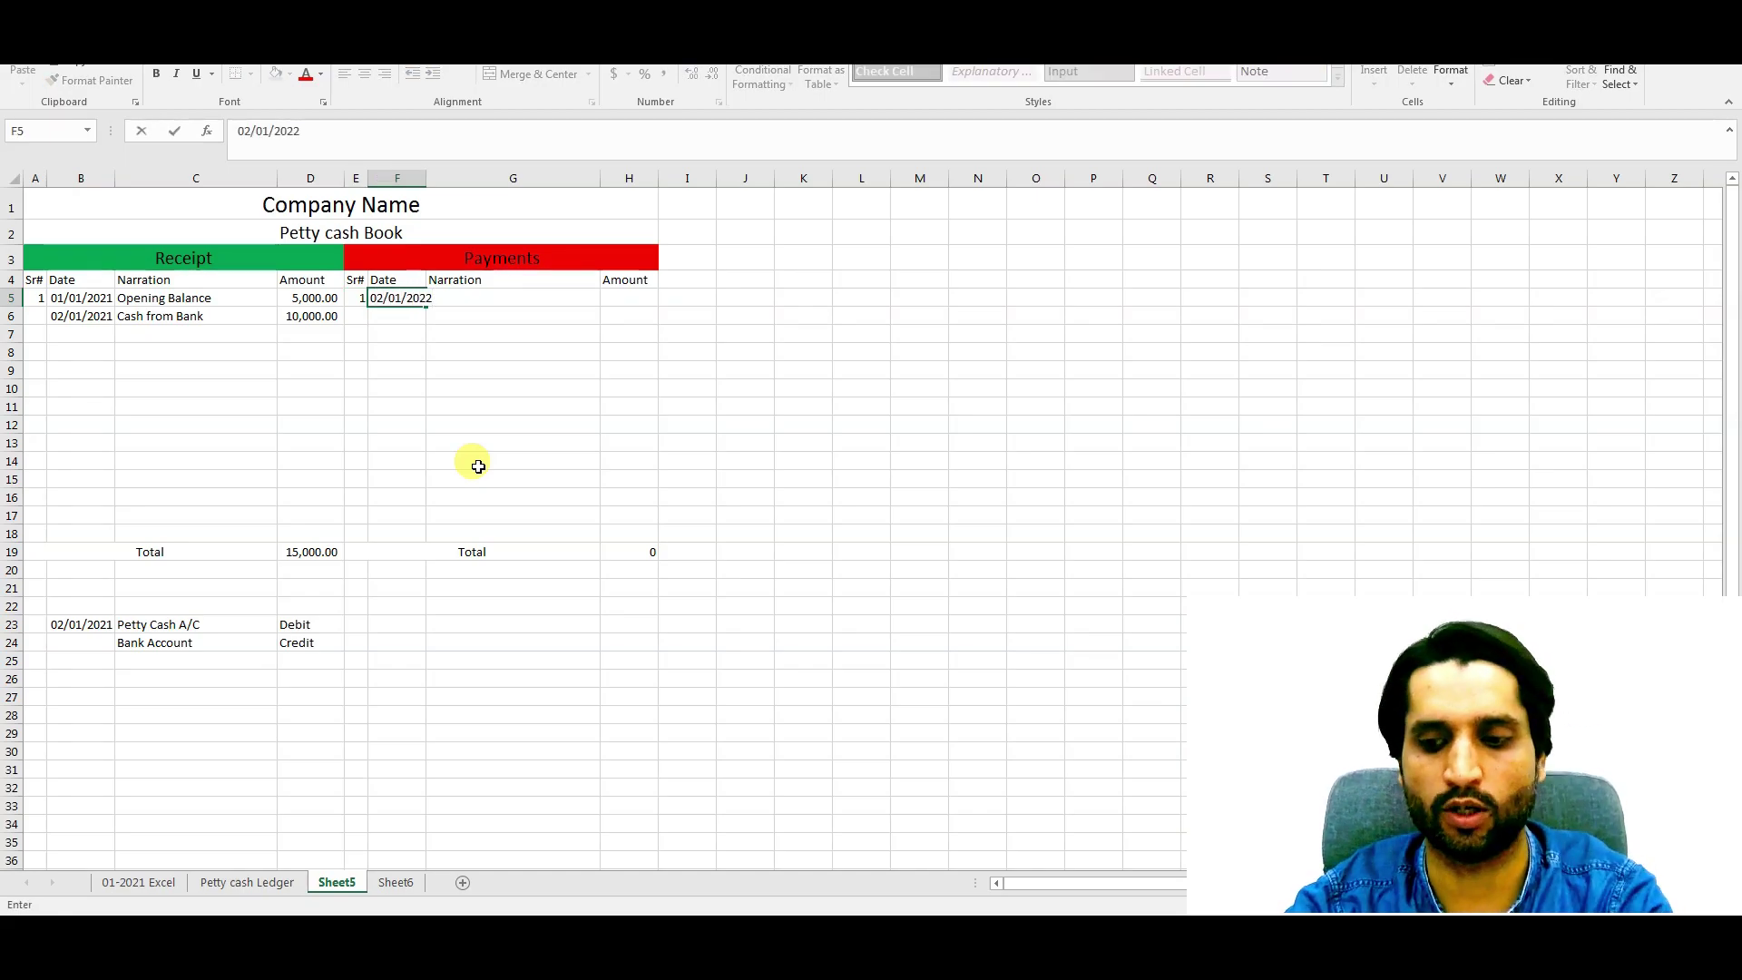
pyautogui.press('BackSpace')
pyautogui.write('1')
pyautogui.press('Tab')
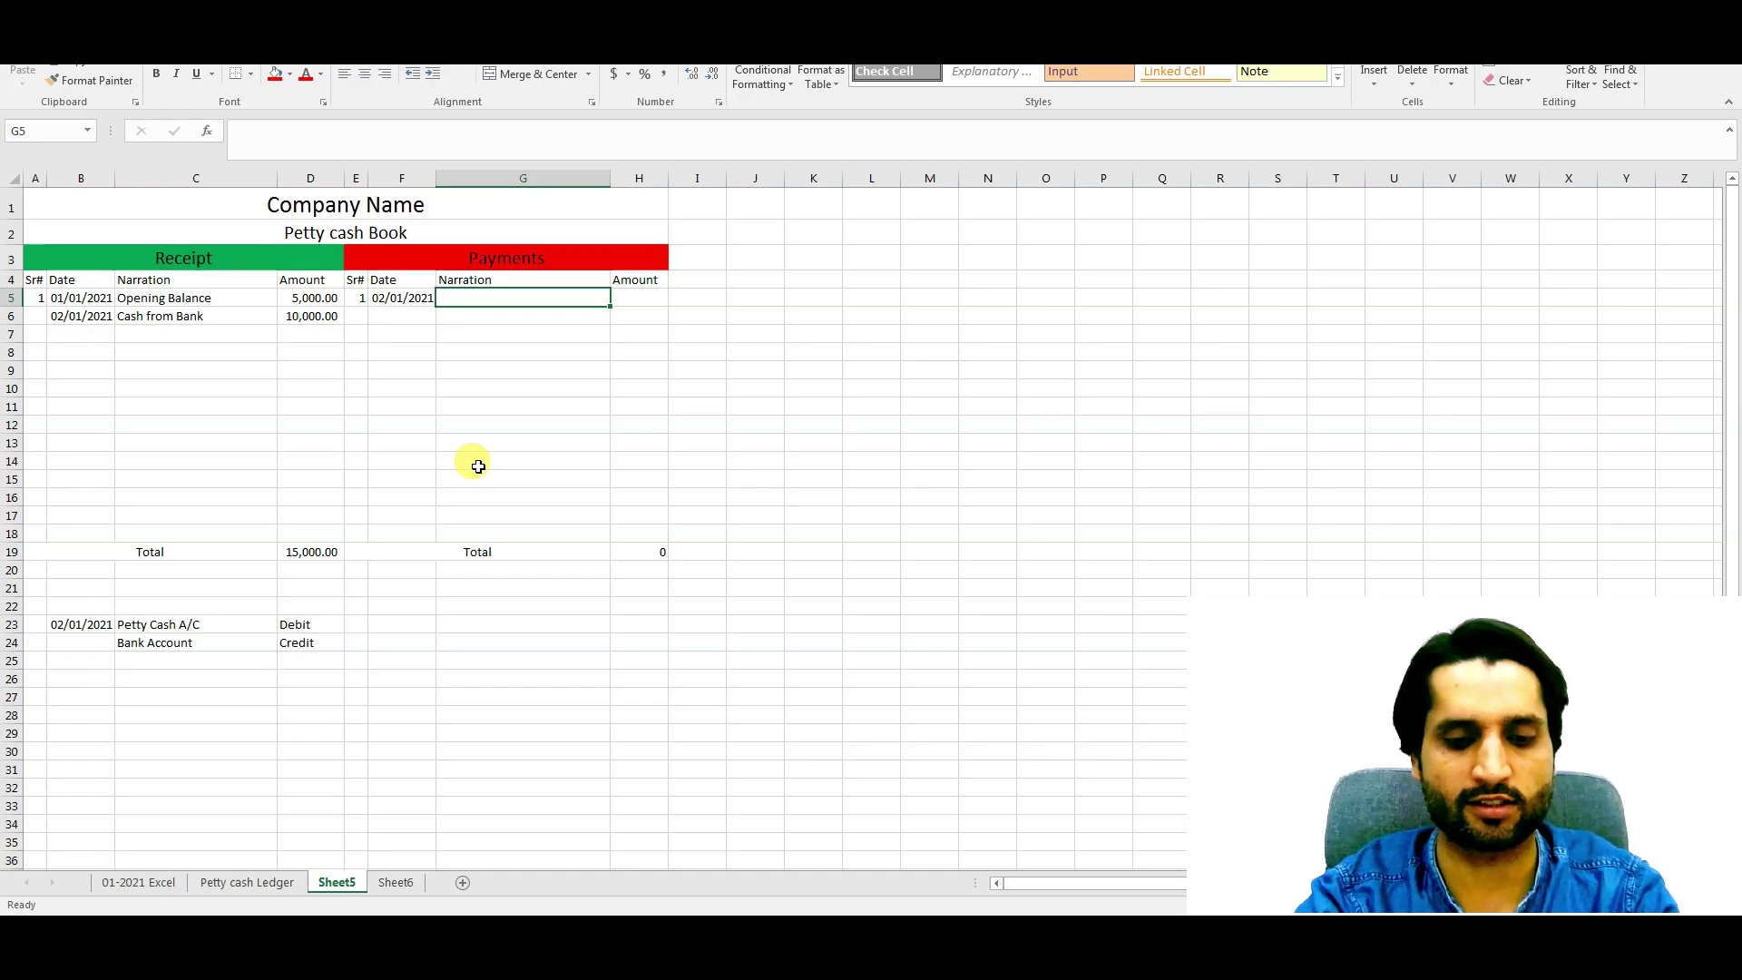
pyautogui.write('Stationary')
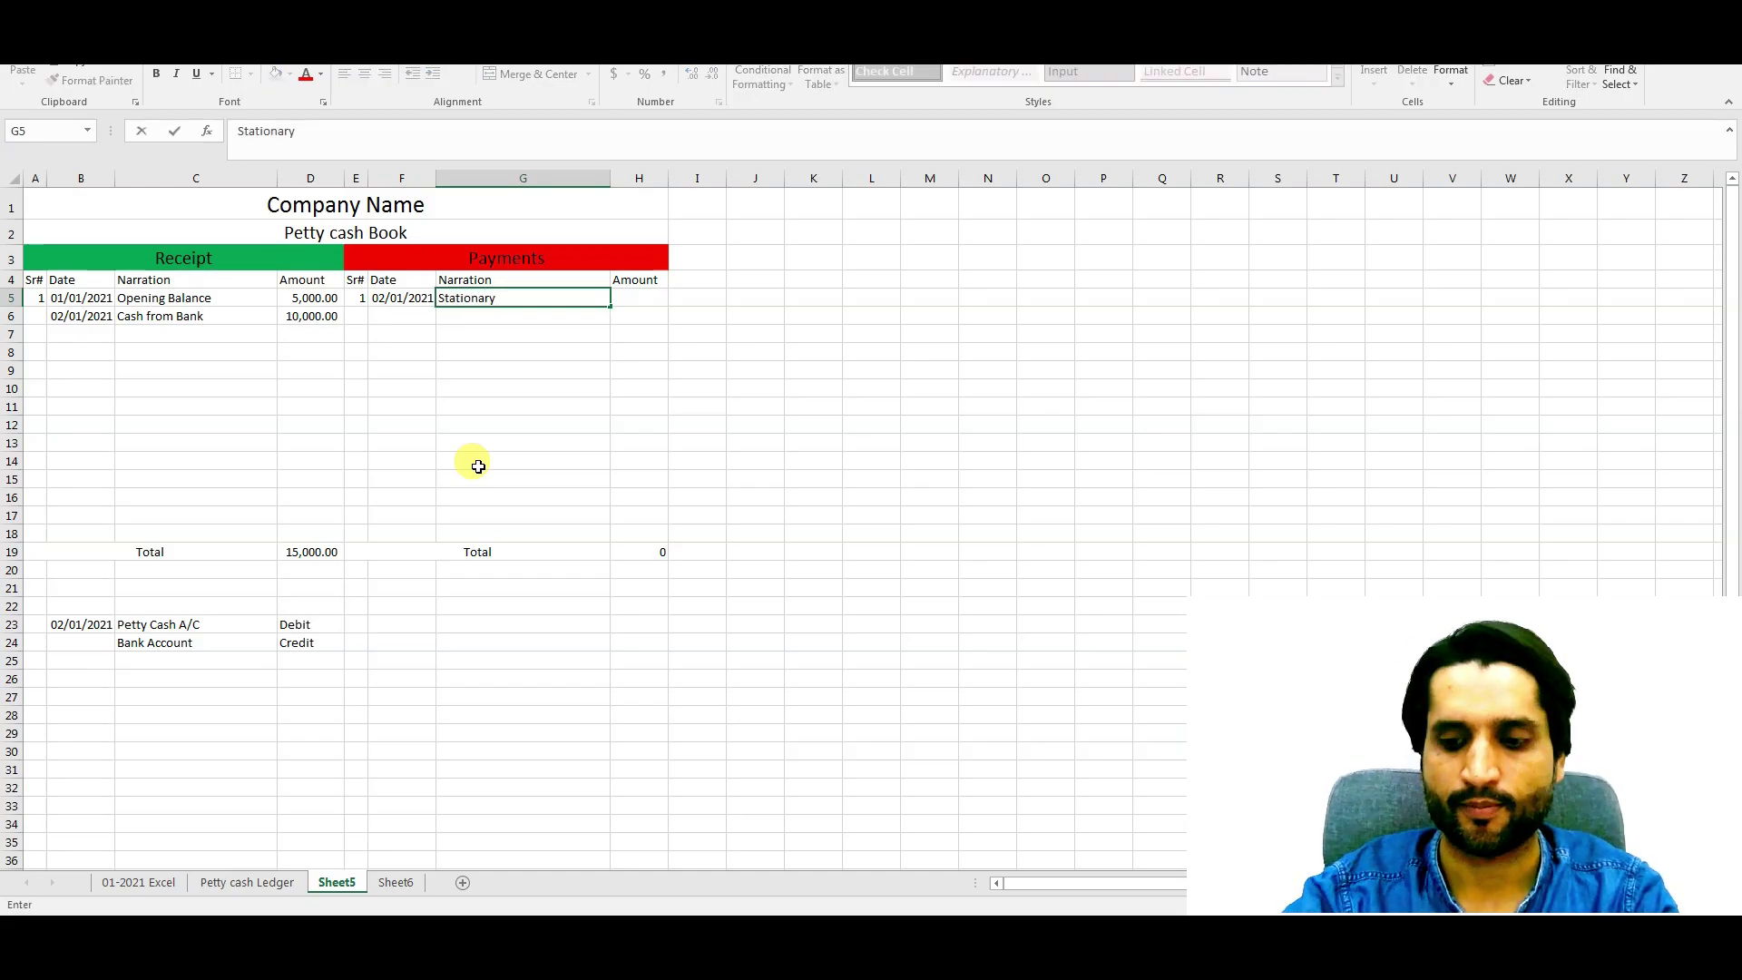
pyautogui.press('Tab')
pyautogui.write('200')
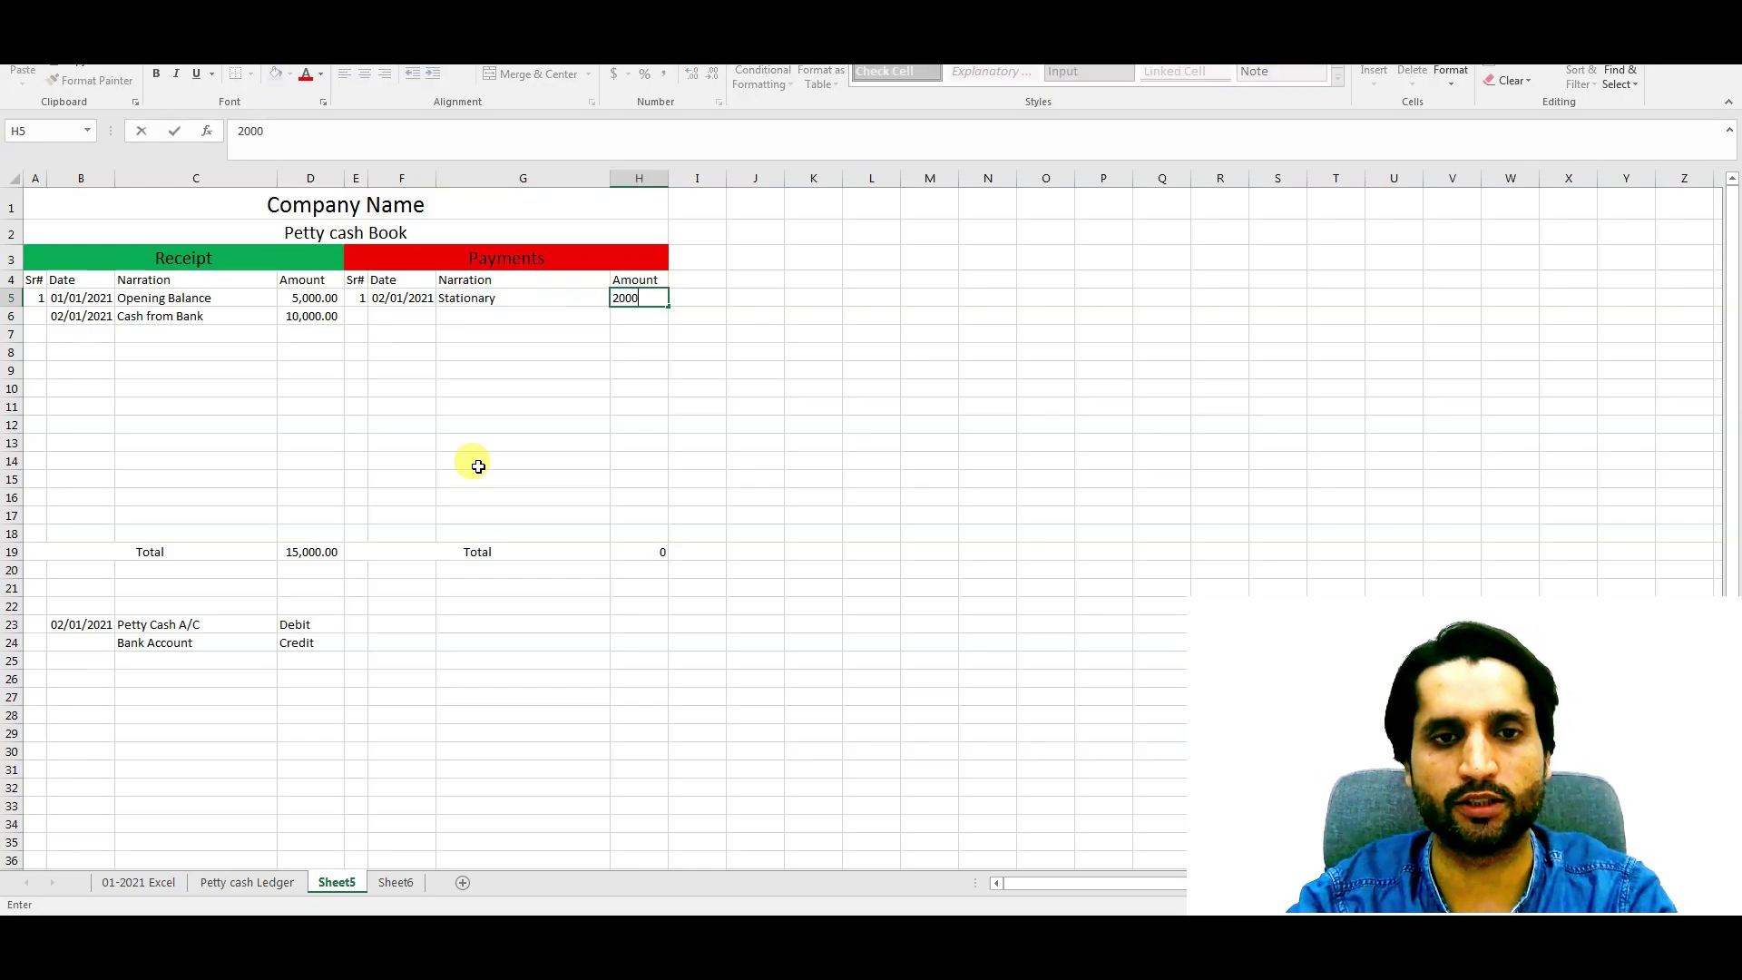
pyautogui.press('Return')
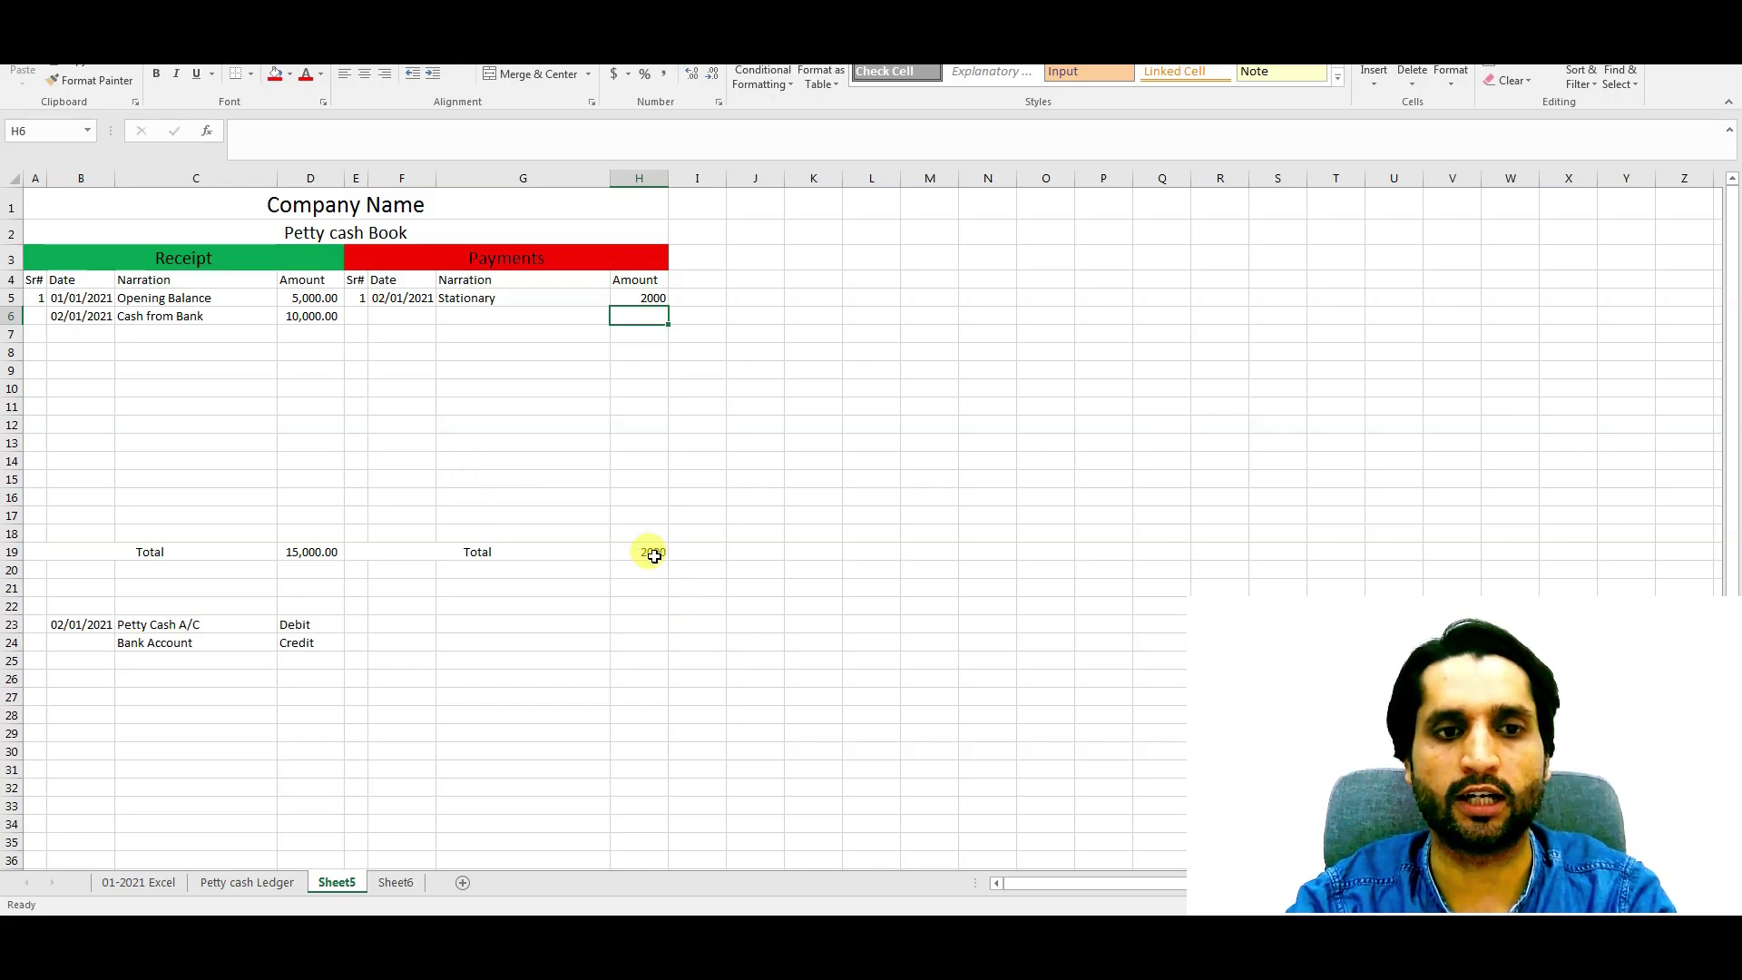
# Step: Merge and center E20:G20 below the payments total and label it Endling Balance
pyautogui.moveTo(404, 570); pyautogui.dragTo(494, 568)
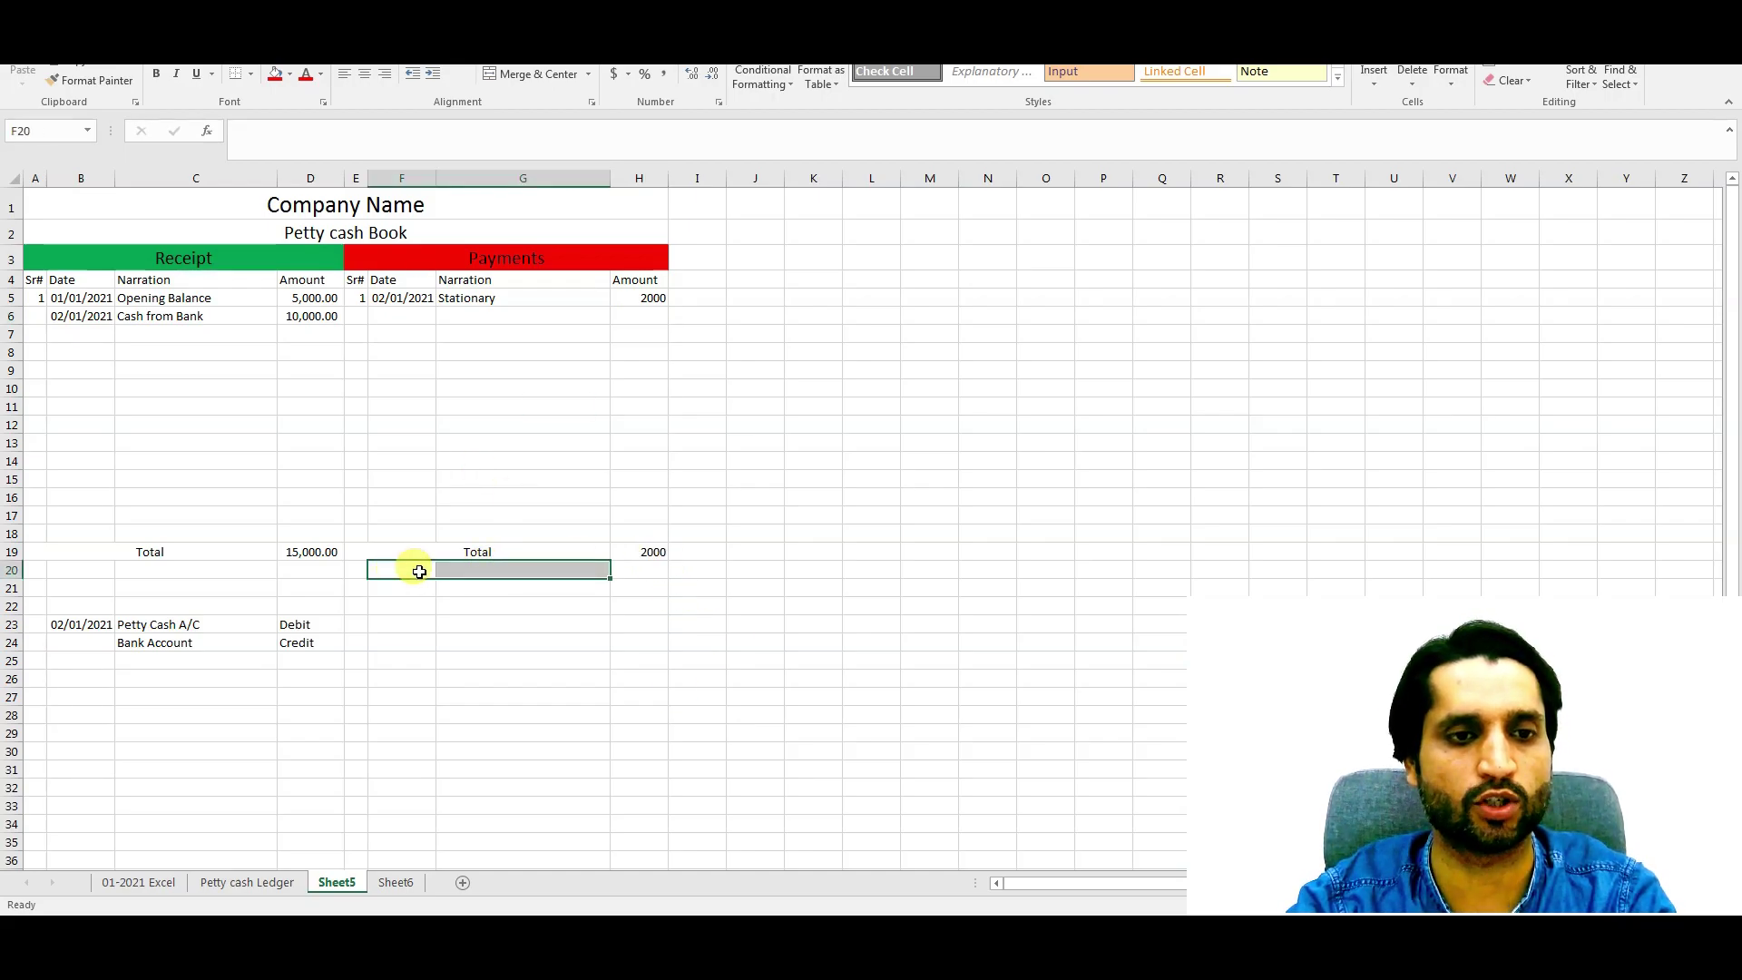
pyautogui.moveTo(350, 568); pyautogui.dragTo(508, 570)
pyautogui.click(536, 73)
pyautogui.write('End')
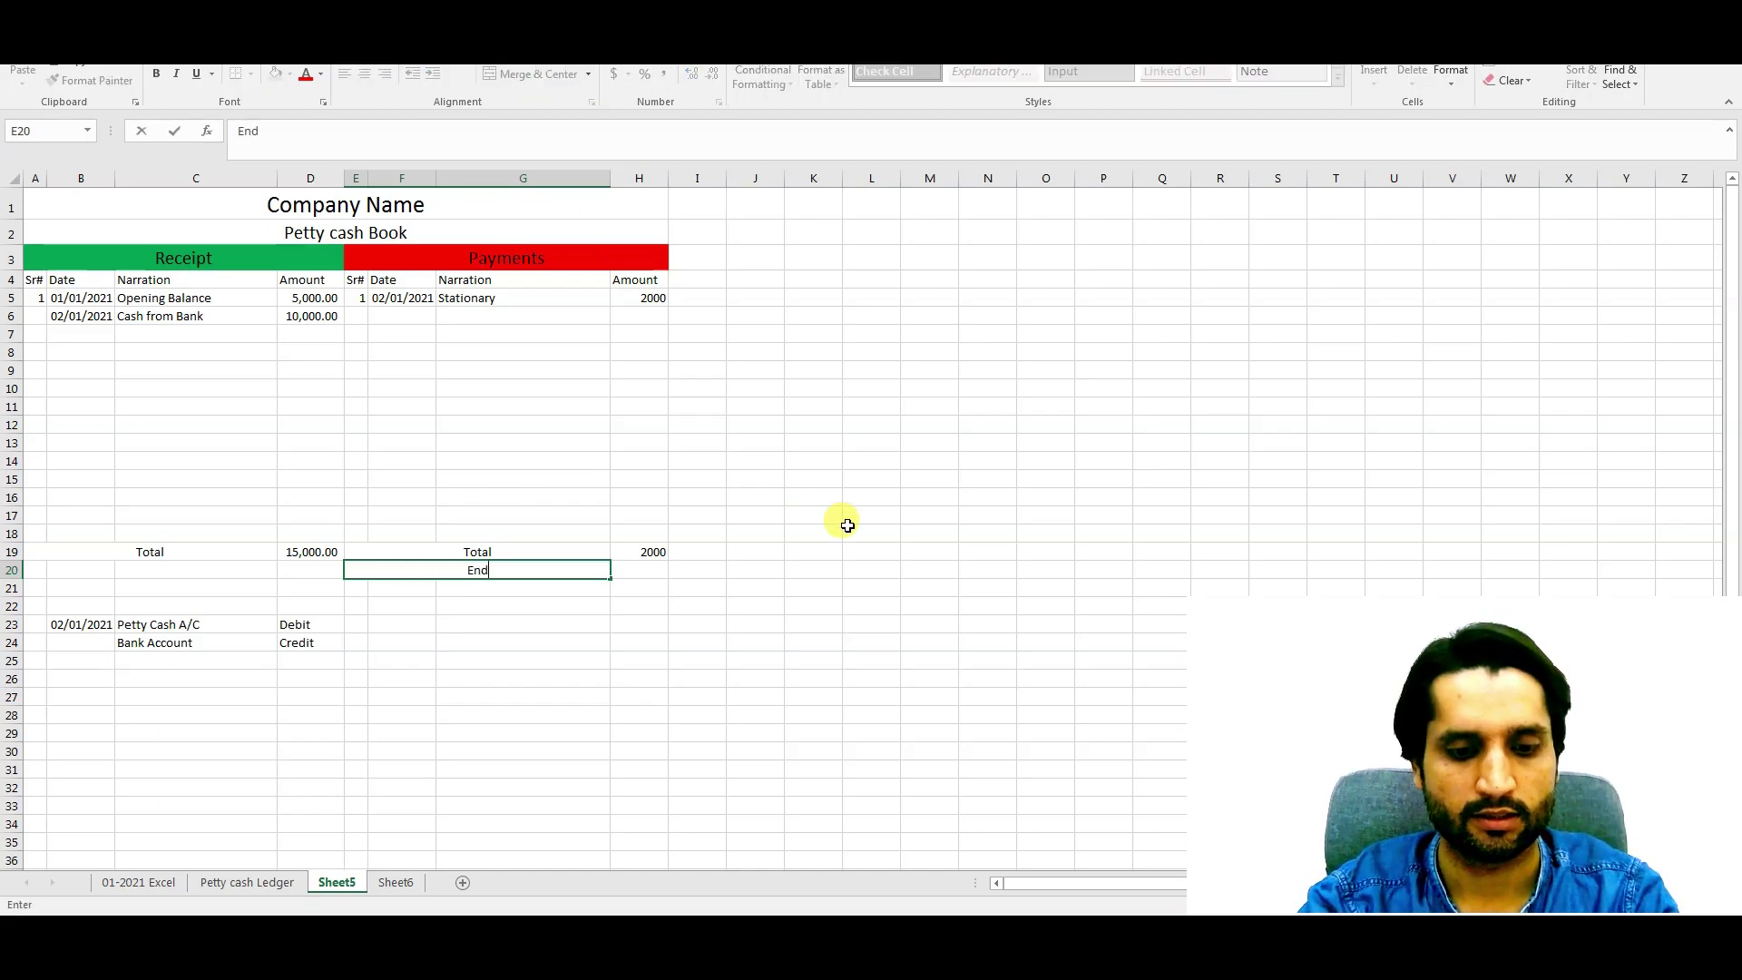
pyautogui.write('ling Balance')
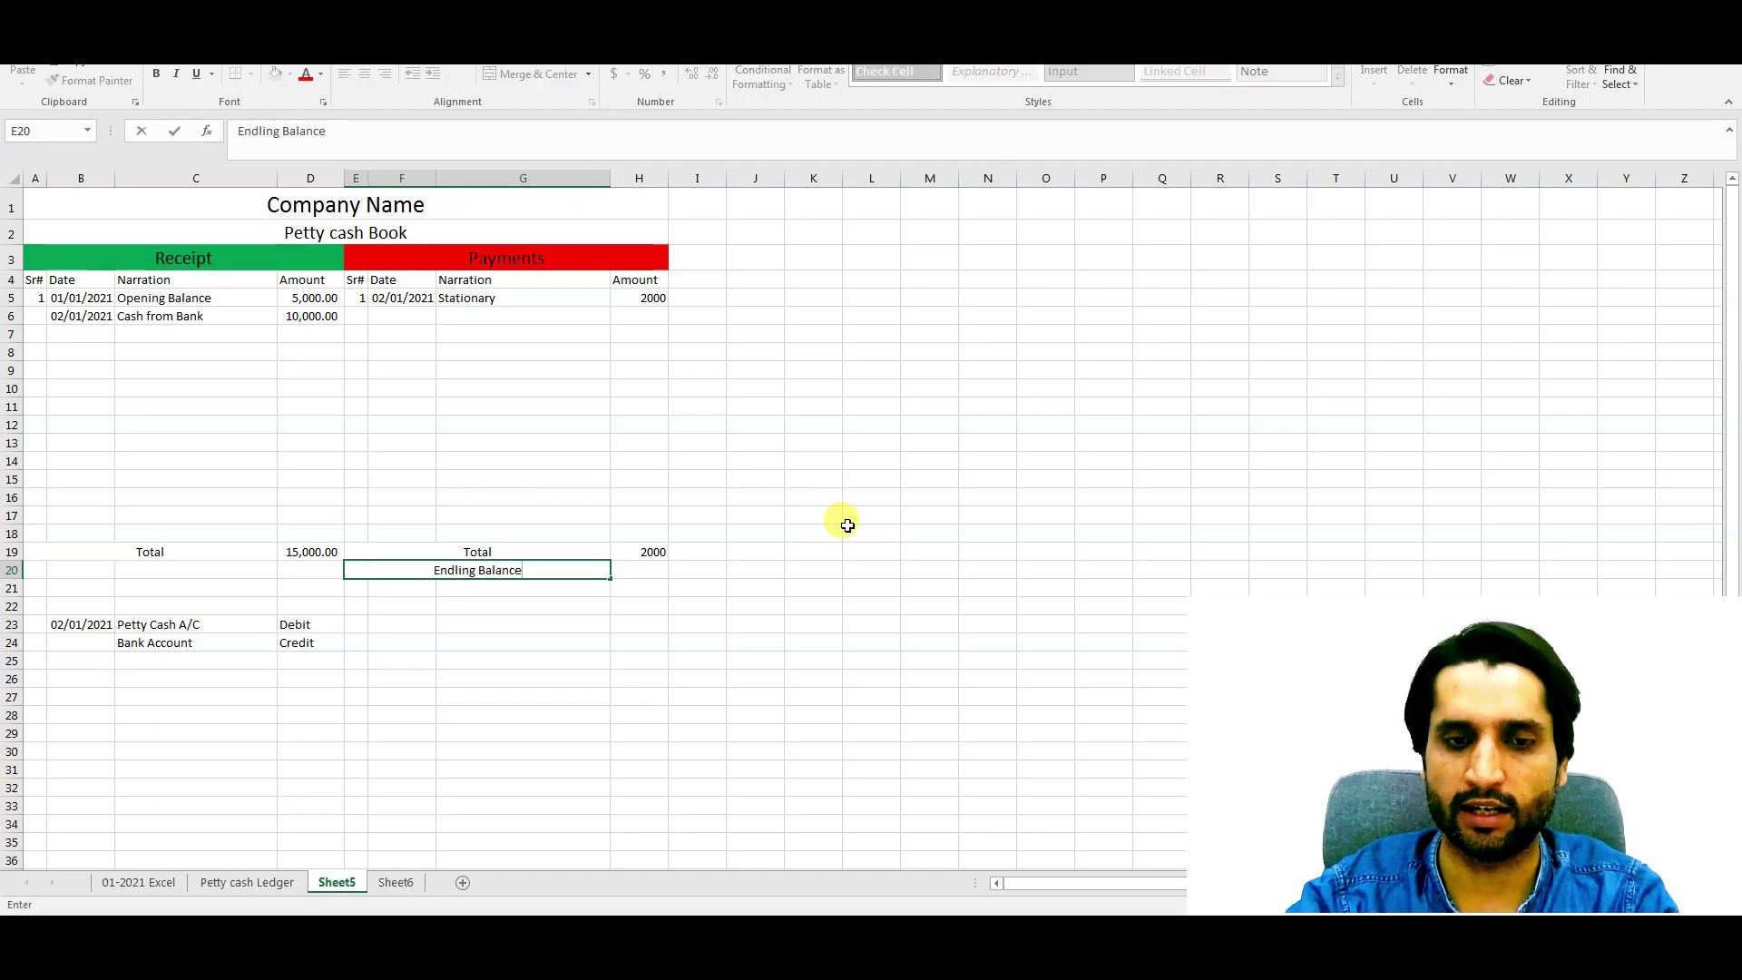
# Step: Calculate the ending balance in H20 as the receipt total D19 minus the payments total H19
pyautogui.press('Tab')
pyautogui.write('=')
pyautogui.click(312, 553)
pyautogui.write('-')
pyautogui.click(631, 553)
pyautogui.press('Return')
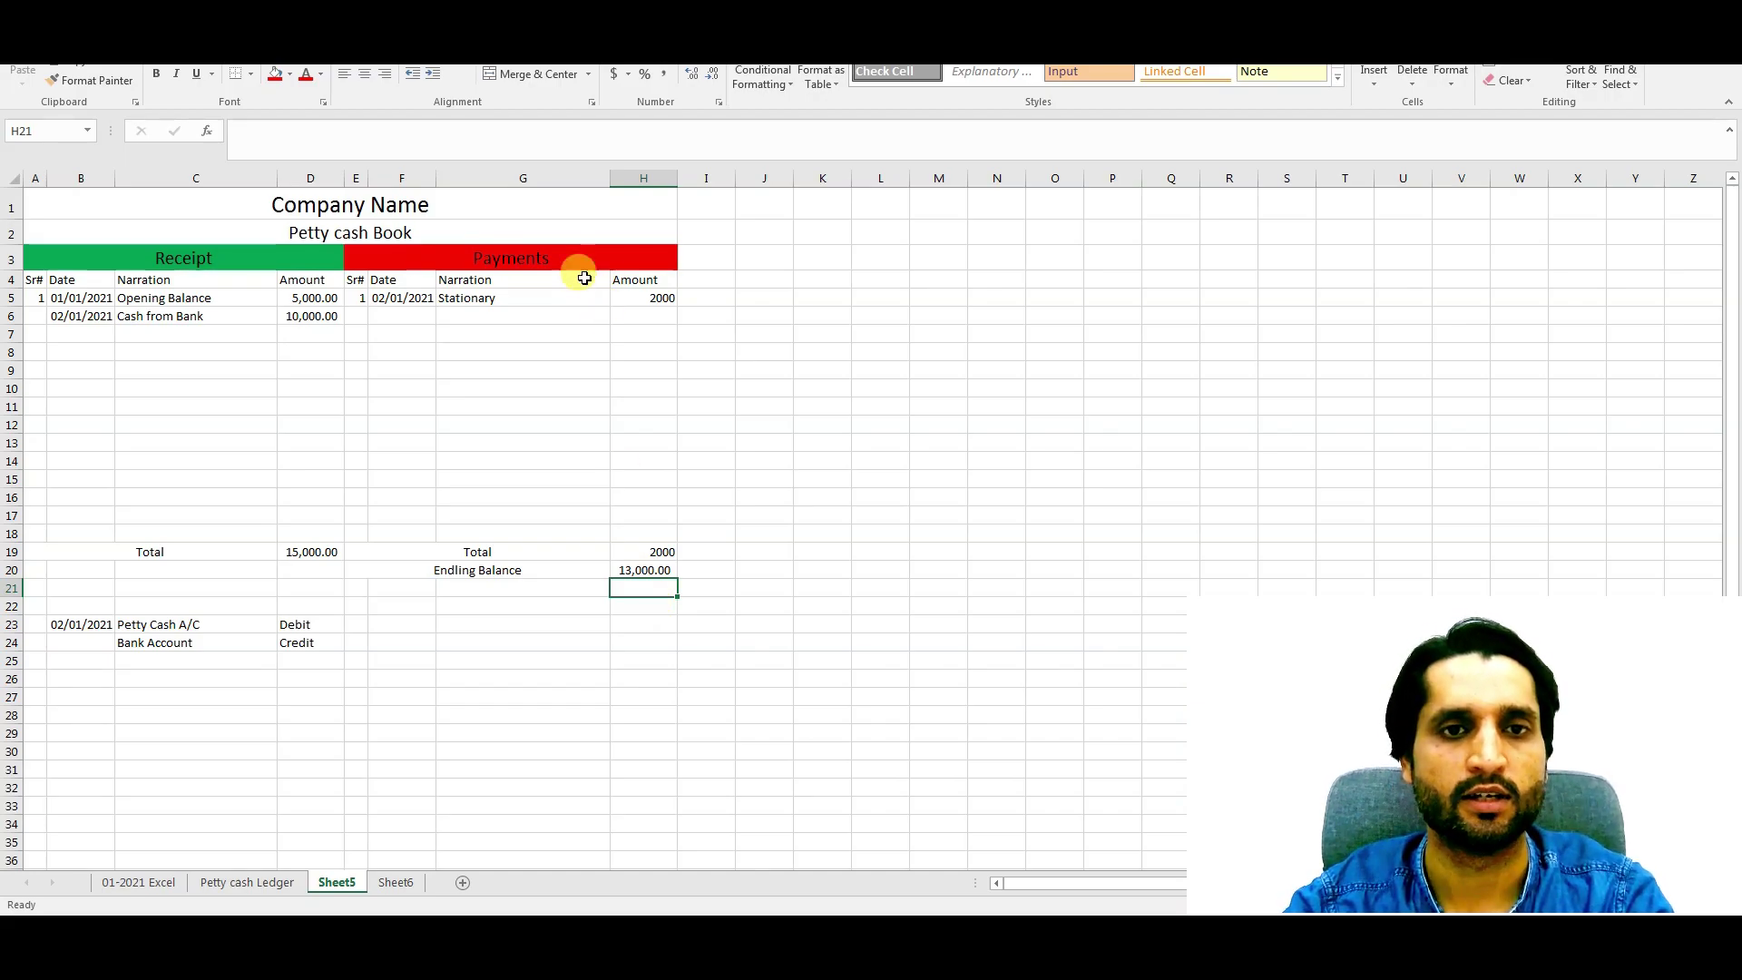
# Step: Apply the comma number format to the Stationary payment amount in H5
pyautogui.click(649, 299)
pyautogui.click(666, 75)
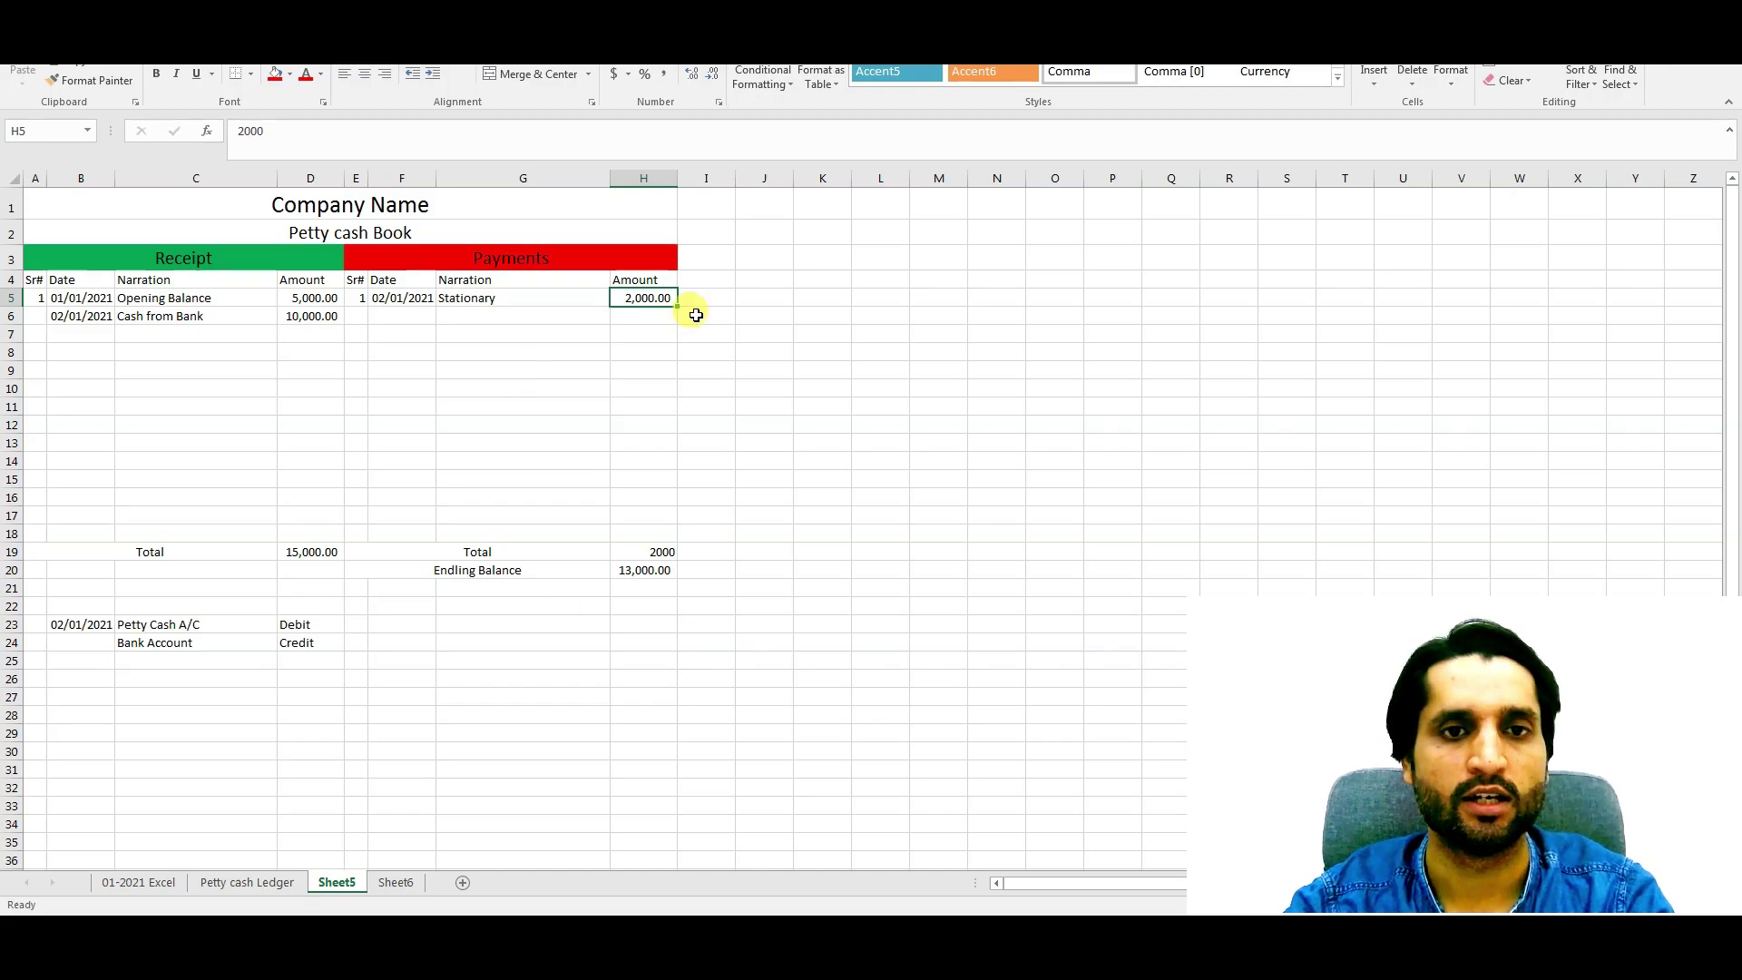
pyautogui.moveTo(405, 298); pyautogui.dragTo(646, 299)
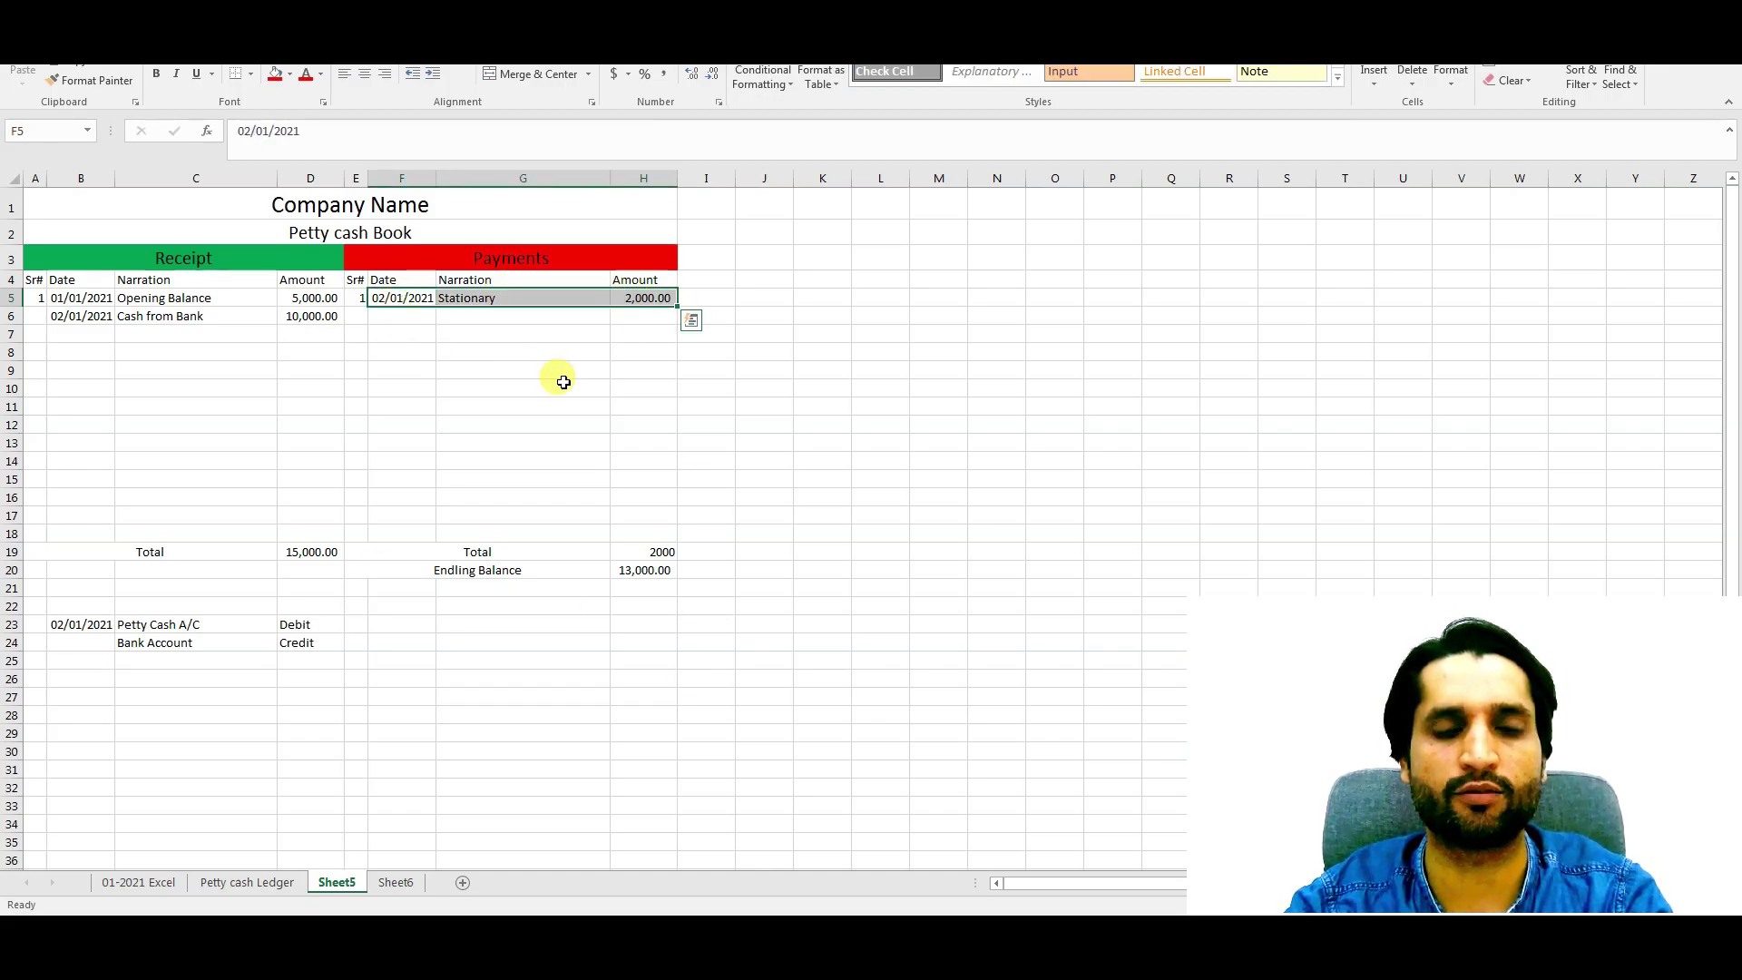
# Step: Start a second journal entry dated 02/01/2021 in row 27 with Stationary Exp., and put Cash Account beneath it in row 28
pyautogui.click(91, 697)
pyautogui.write('02/0')
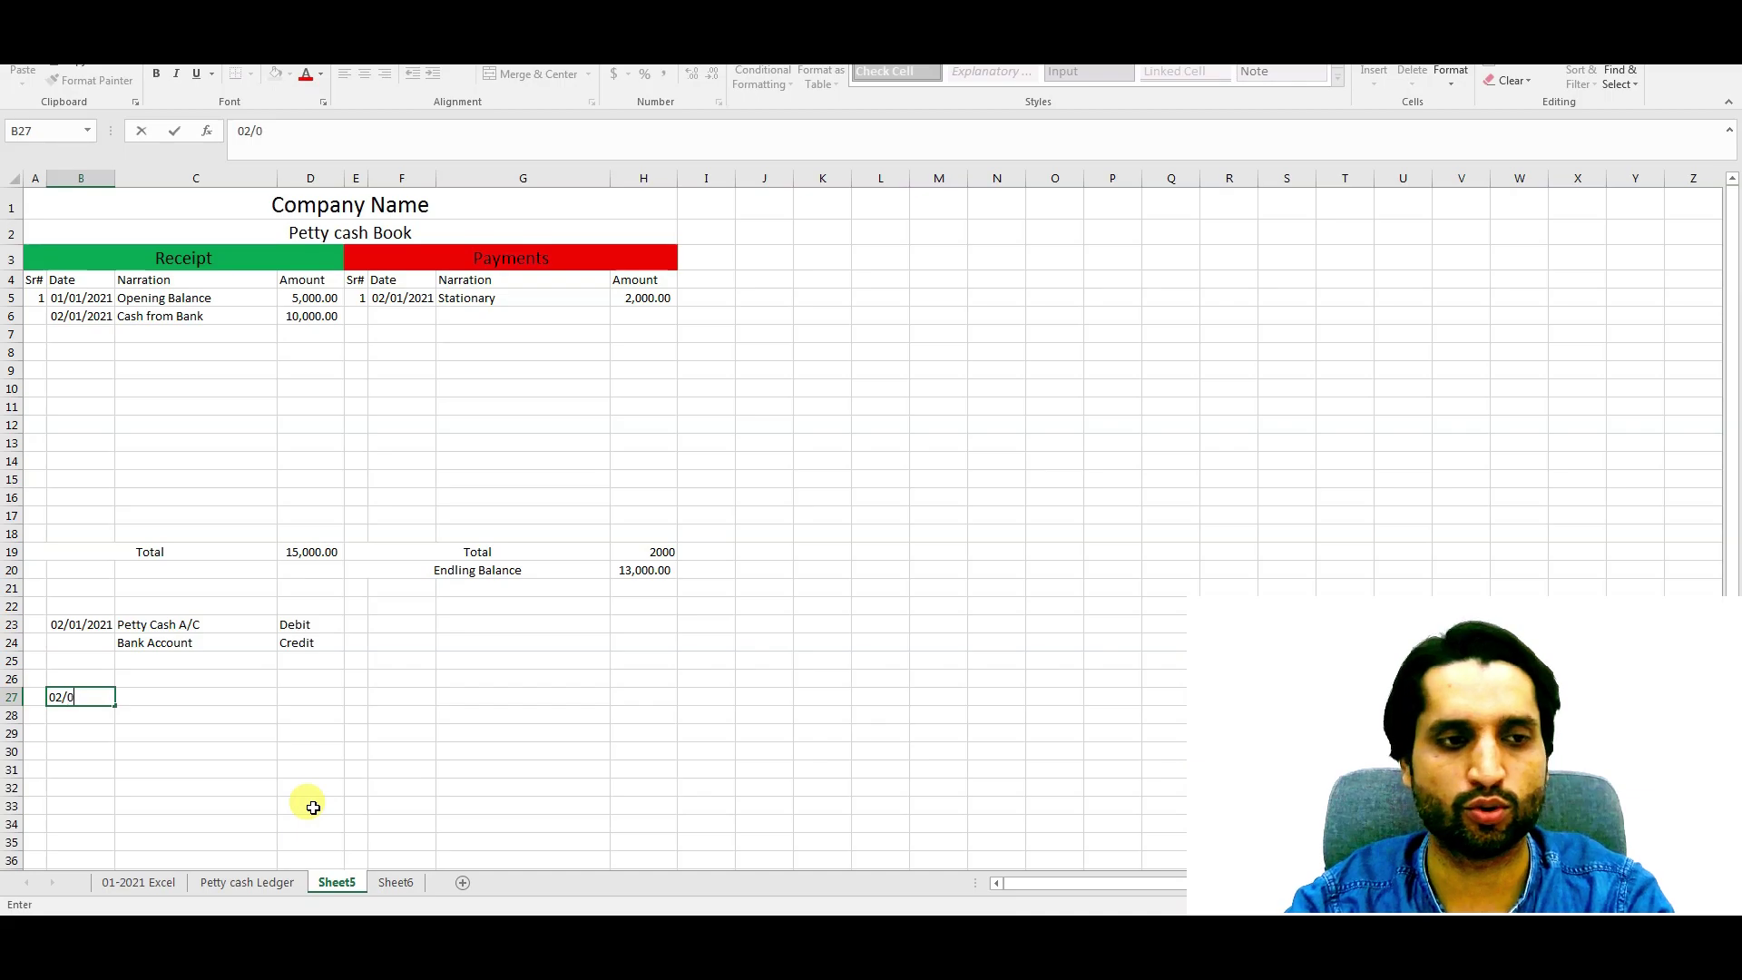
pyautogui.write('1/2021')
pyautogui.press('Tab')
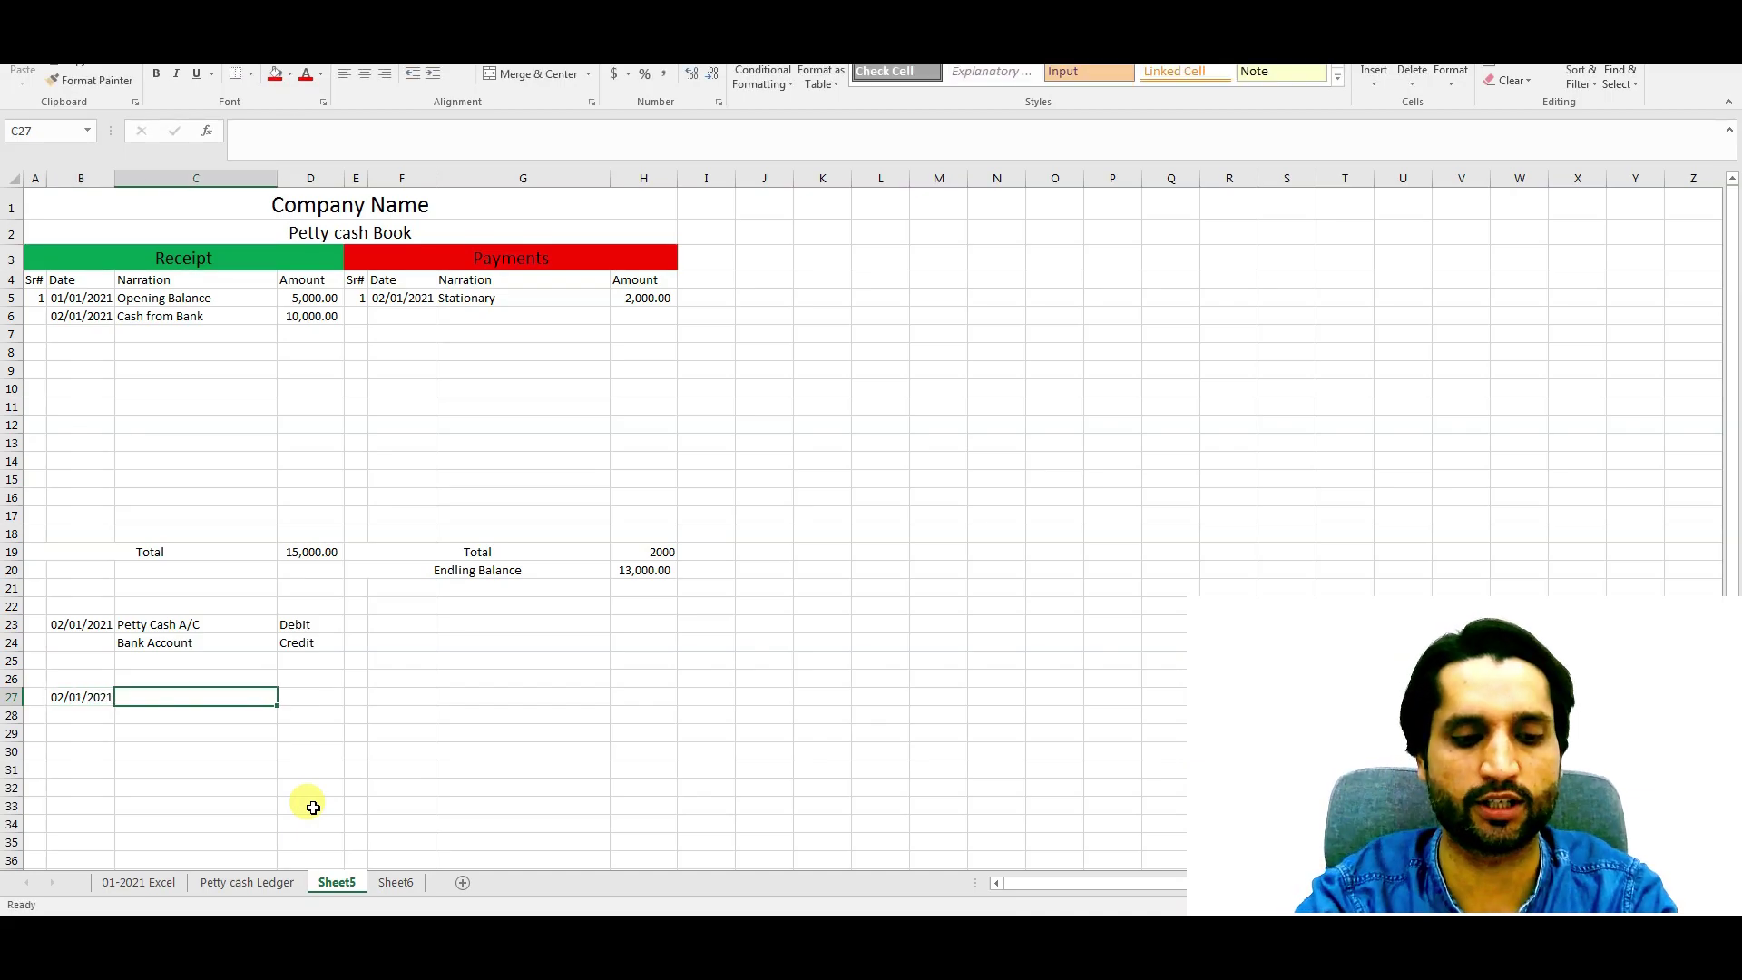
pyautogui.write('Stationary Exp.')
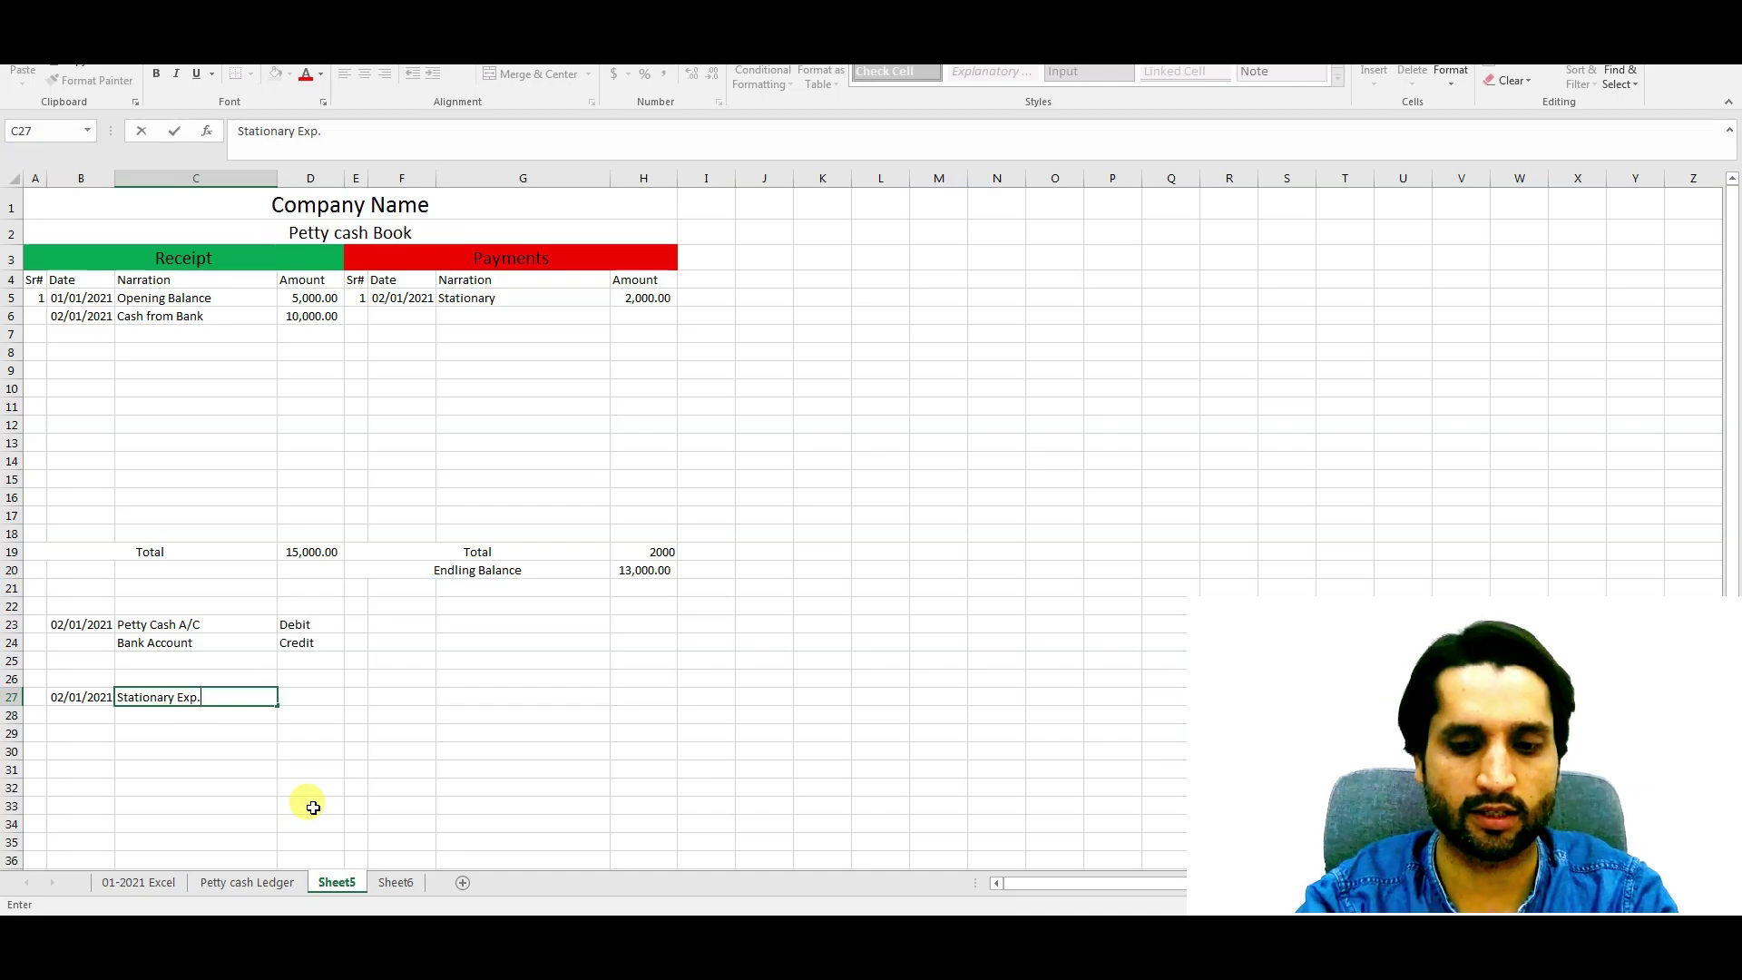
pyautogui.press('Return')
pyautogui.write('Cash Acc')
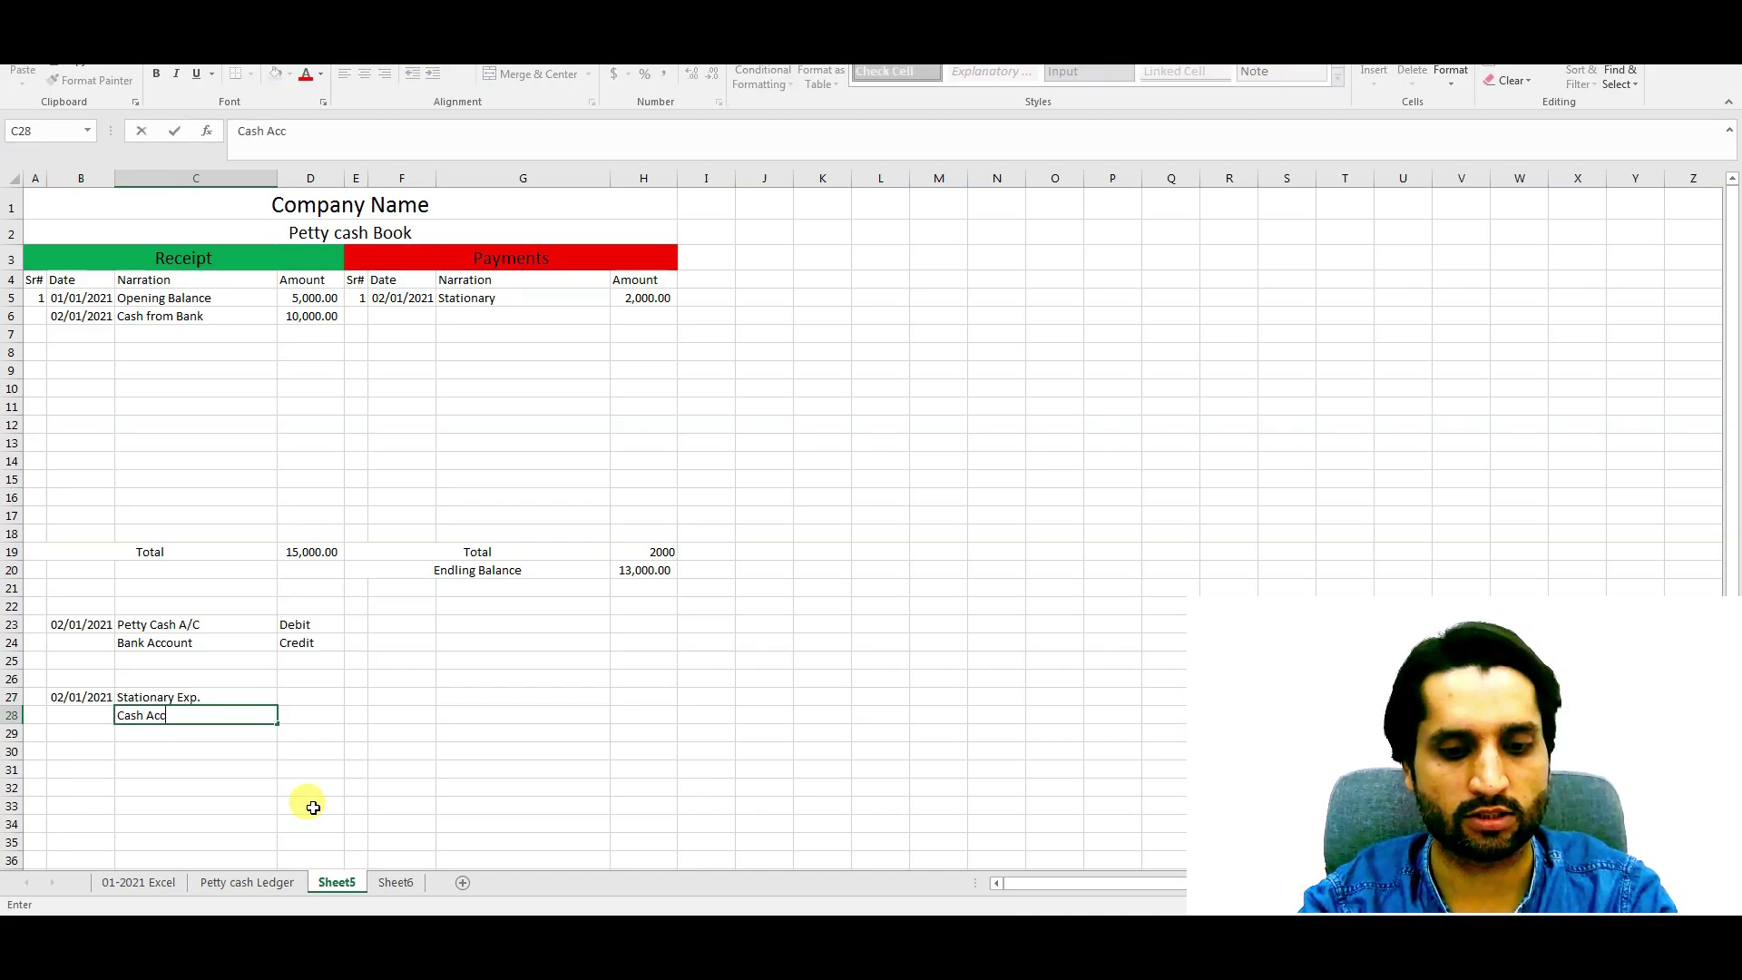
pyautogui.write('ount')
# Step: Copy the Debit and Credit labels from D23:D24 to D27:D28 for the stationary journal entry
pyautogui.press('Tab')
pyautogui.press('Up')
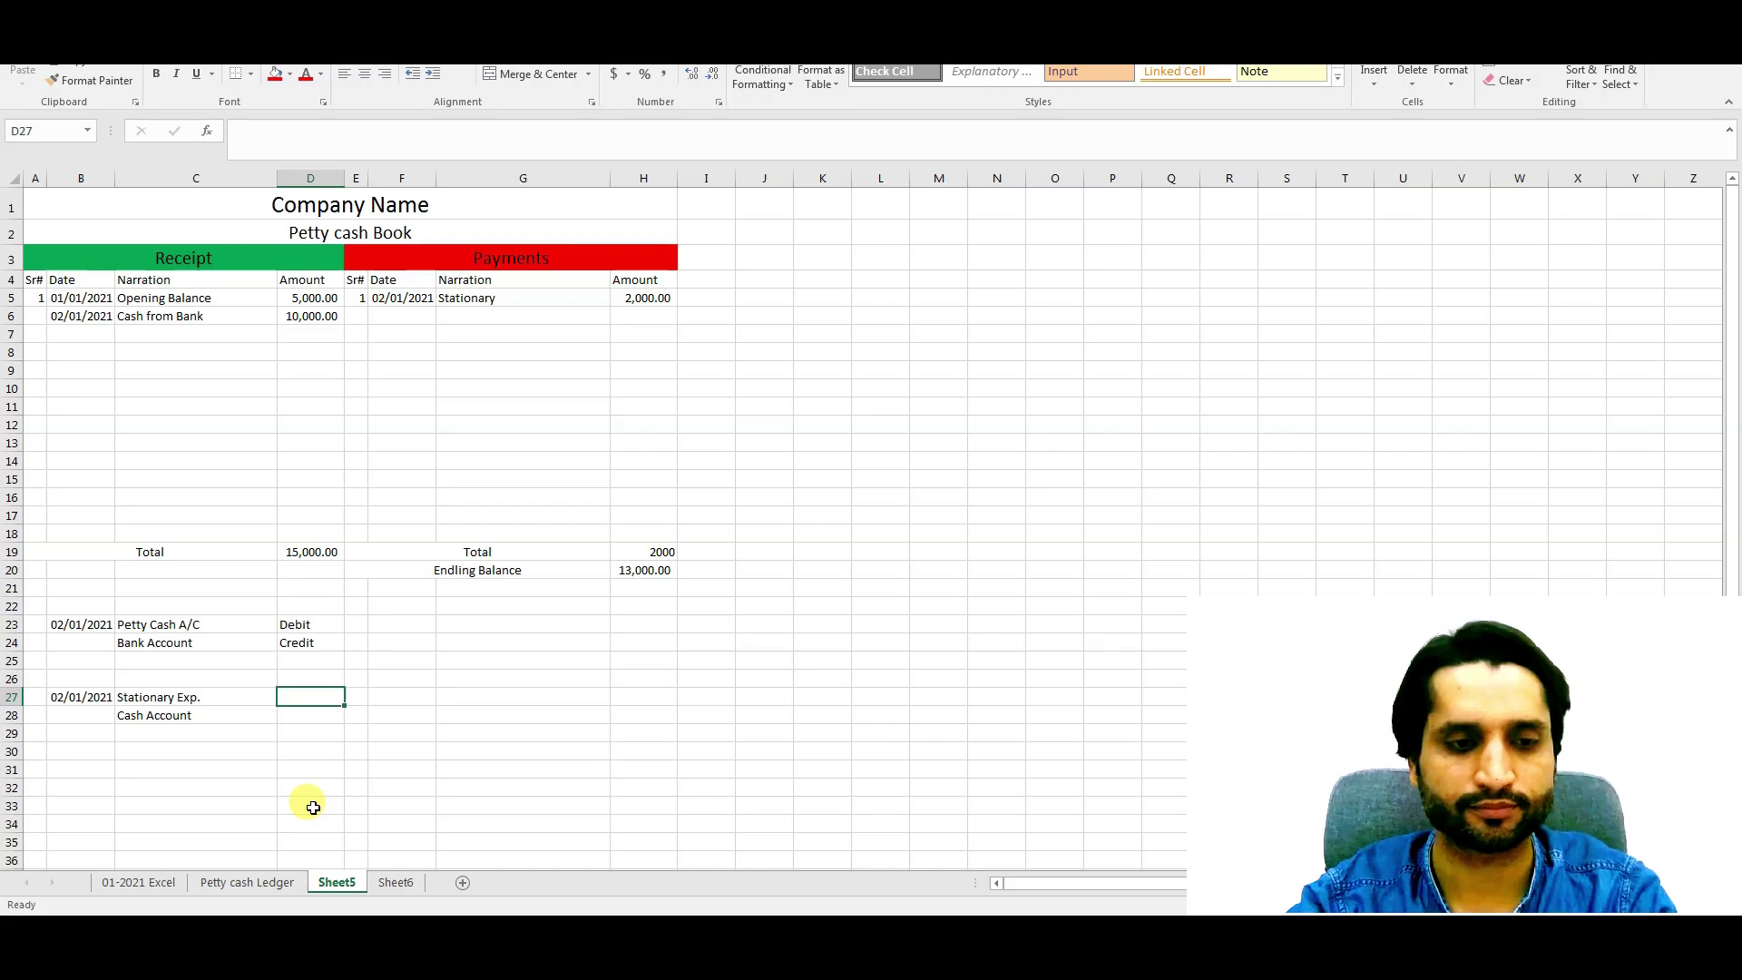
pyautogui.press('Up')
pyautogui.press('Up')
pyautogui.press('Up')
pyautogui.press('Up')
pyautogui.hotkey('shift', 'Down')
pyautogui.hotkey('ctrl', 'c')
pyautogui.press('Down')
pyautogui.press('Down')
pyautogui.press('Down')
pyautogui.press('Down')
pyautogui.hotkey('ctrl', 'v')
pyautogui.press('Escape')
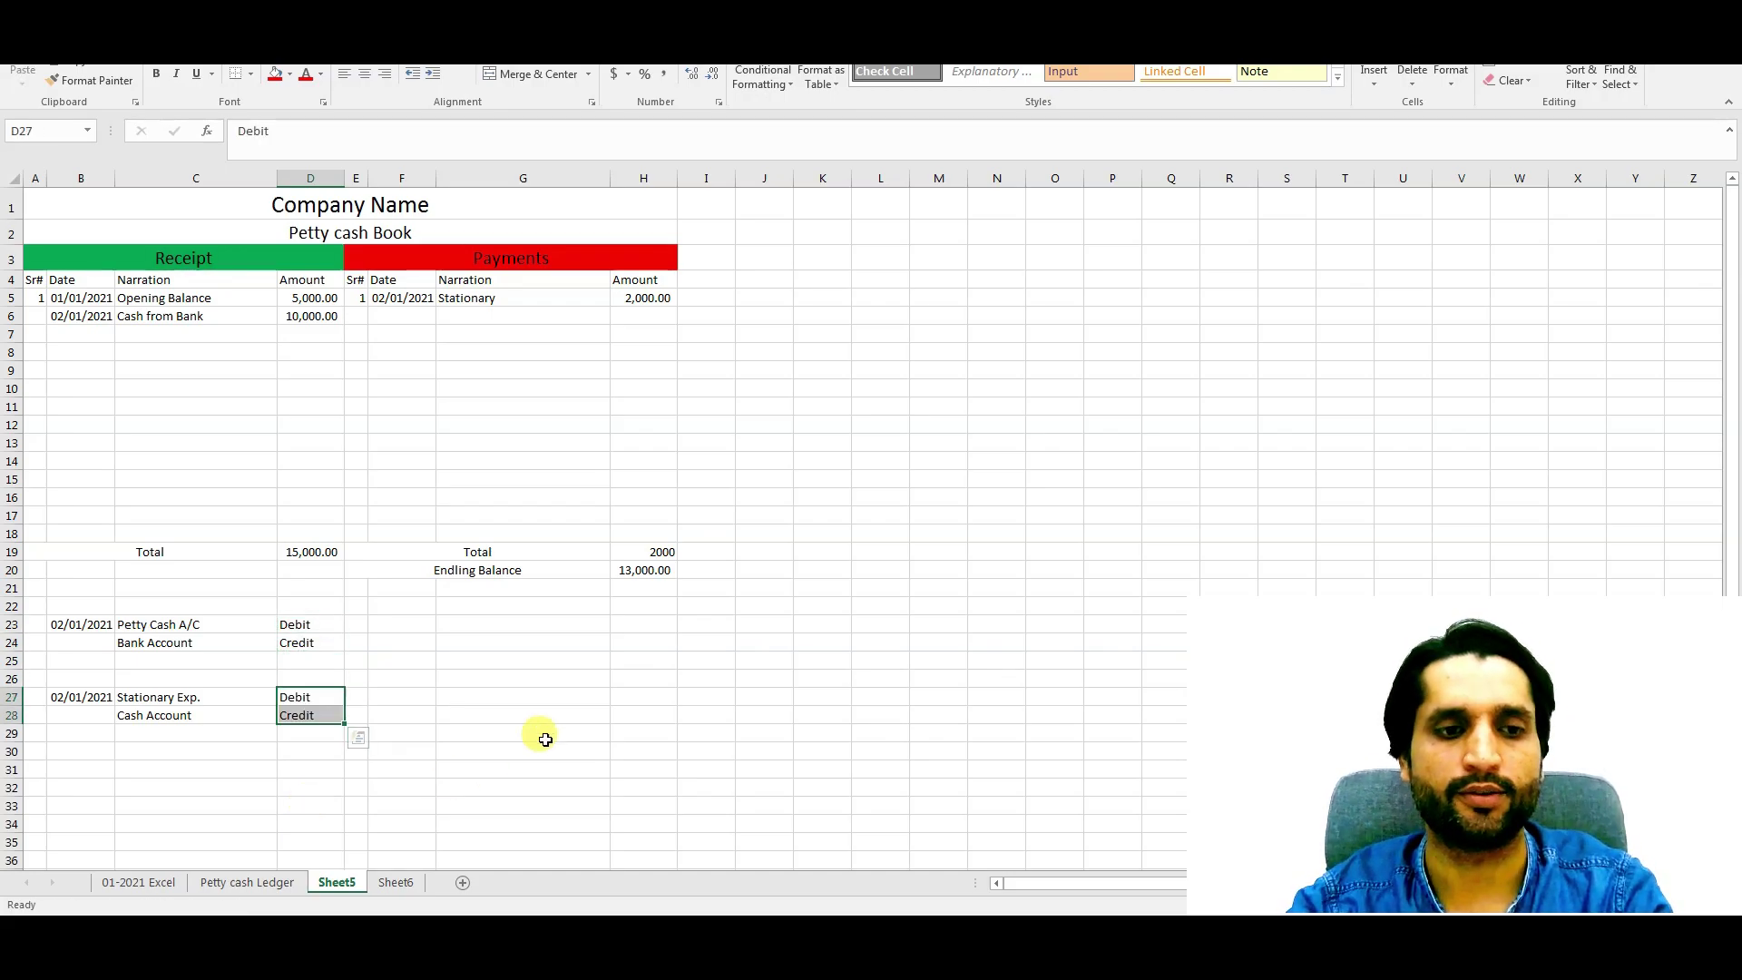
pyautogui.click(544, 740)
pyautogui.moveTo(78, 700); pyautogui.dragTo(291, 708)
pyautogui.hotkey('ctrl', 'q')
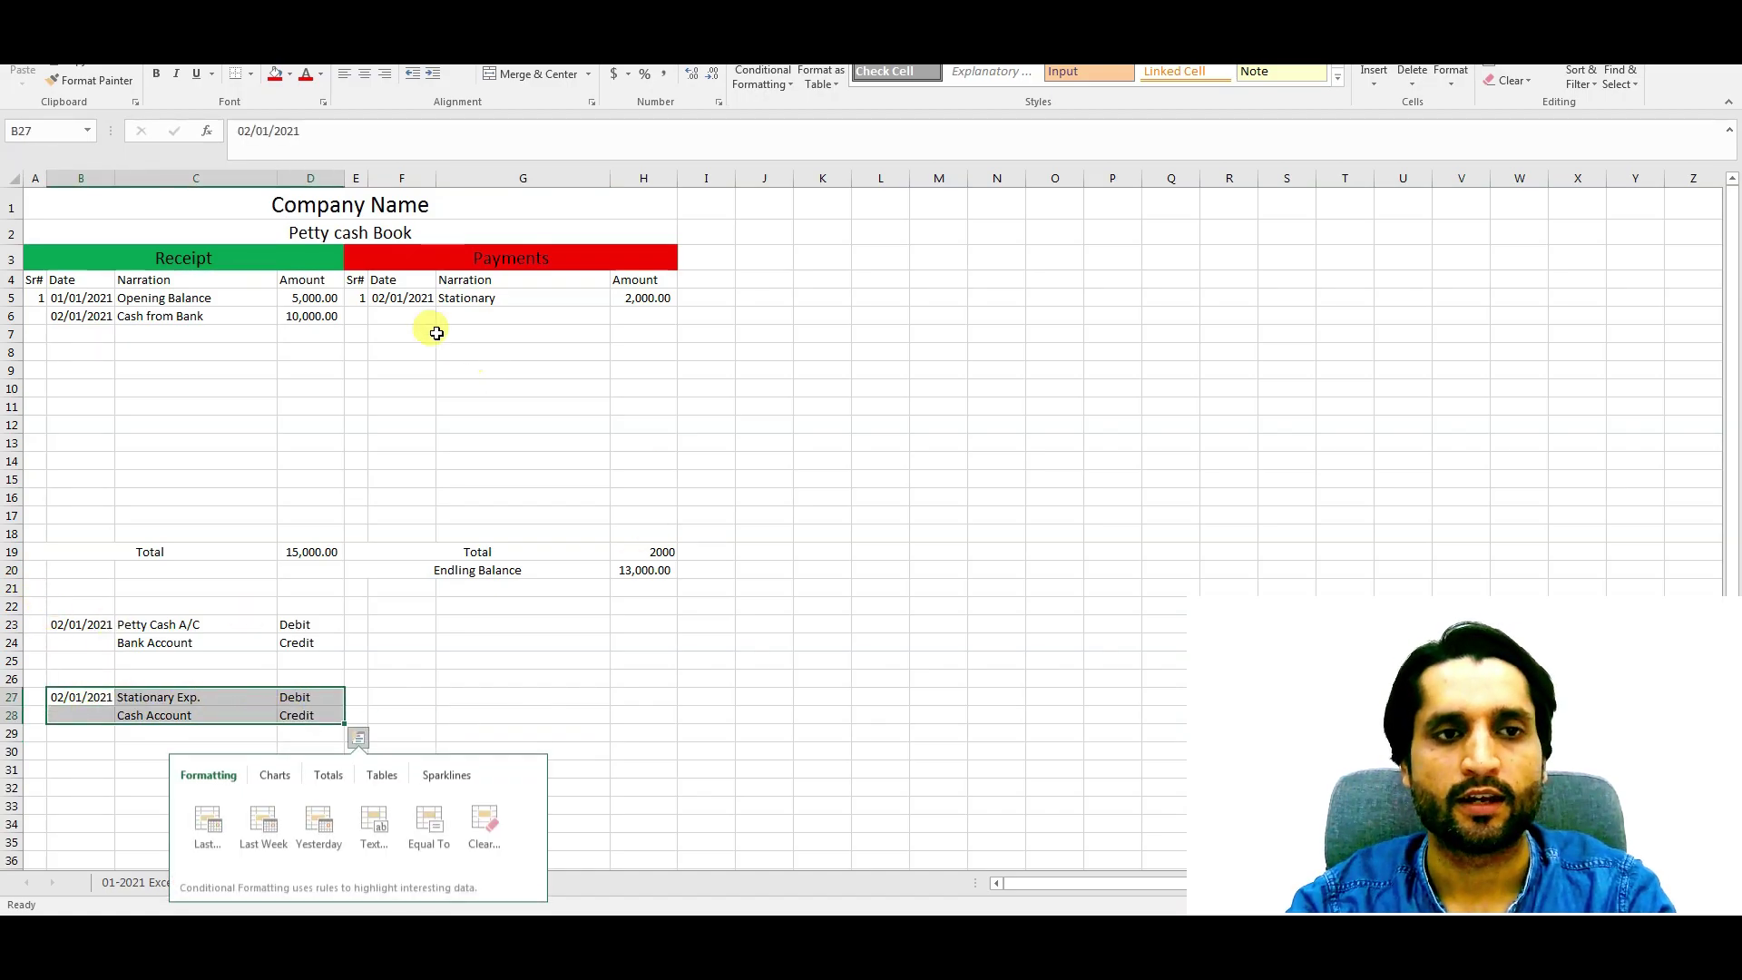
pyautogui.click(400, 334)
# Step: Enter a second payment in row 6 dated 03/01/2021, with the narration Tools for Office use and the amount 3000
pyautogui.click(400, 316)
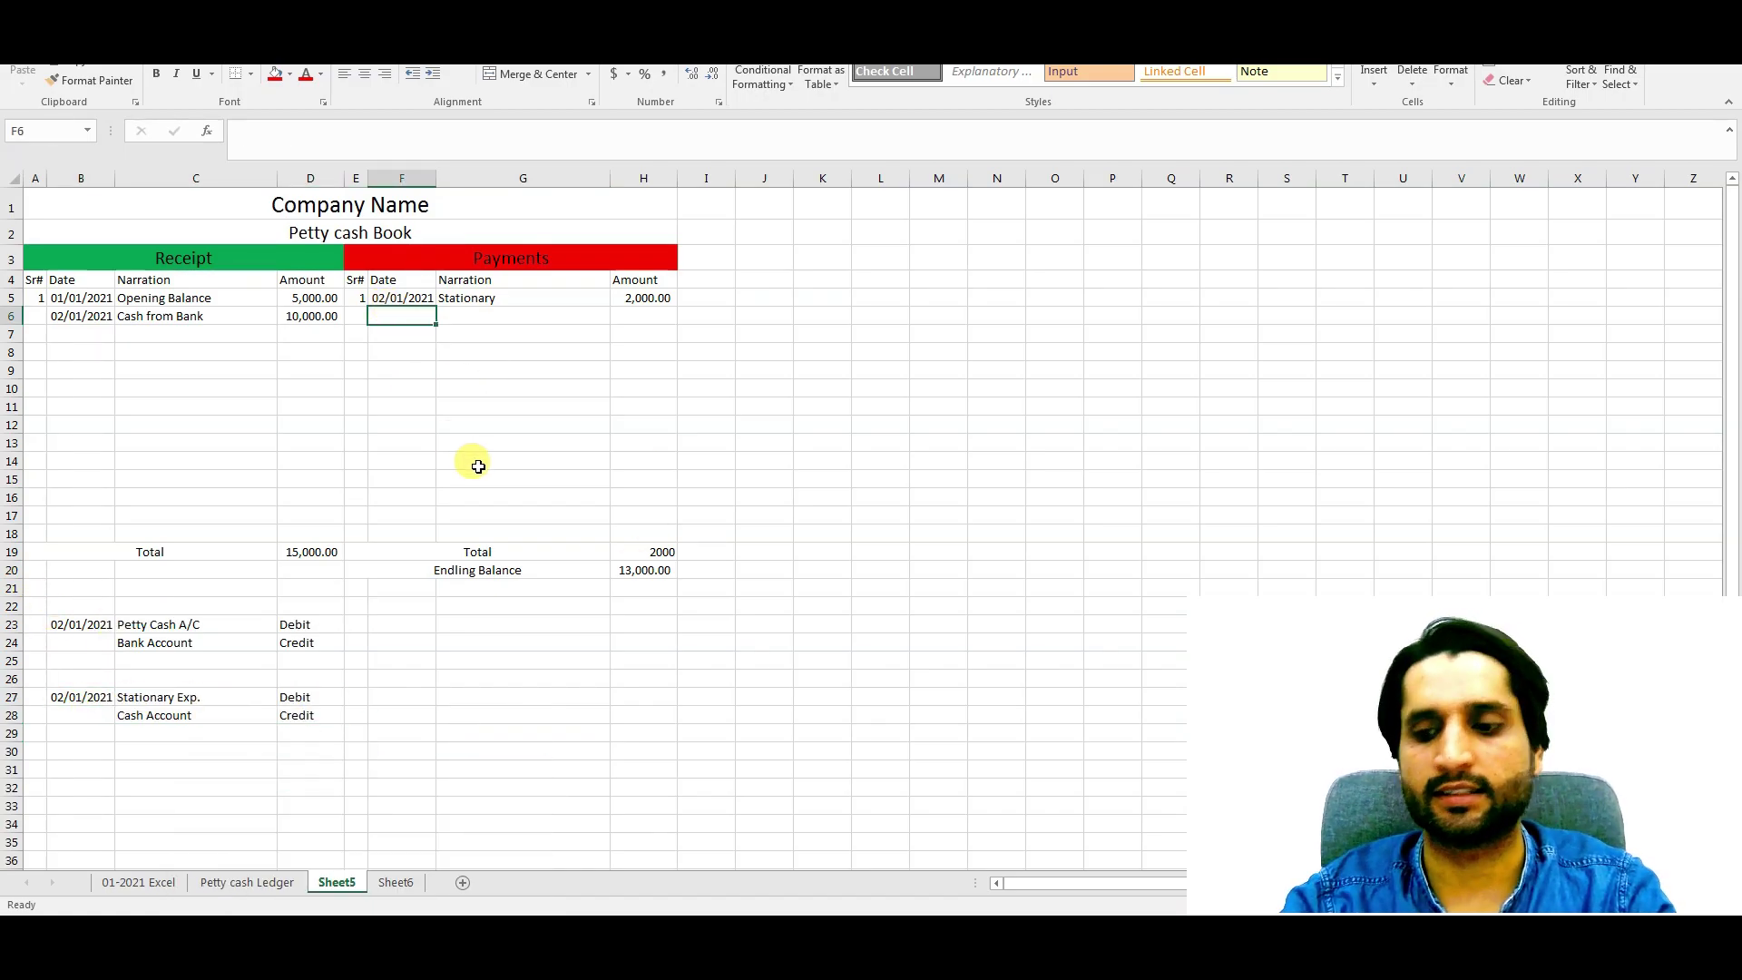
pyautogui.write('03/01/202')
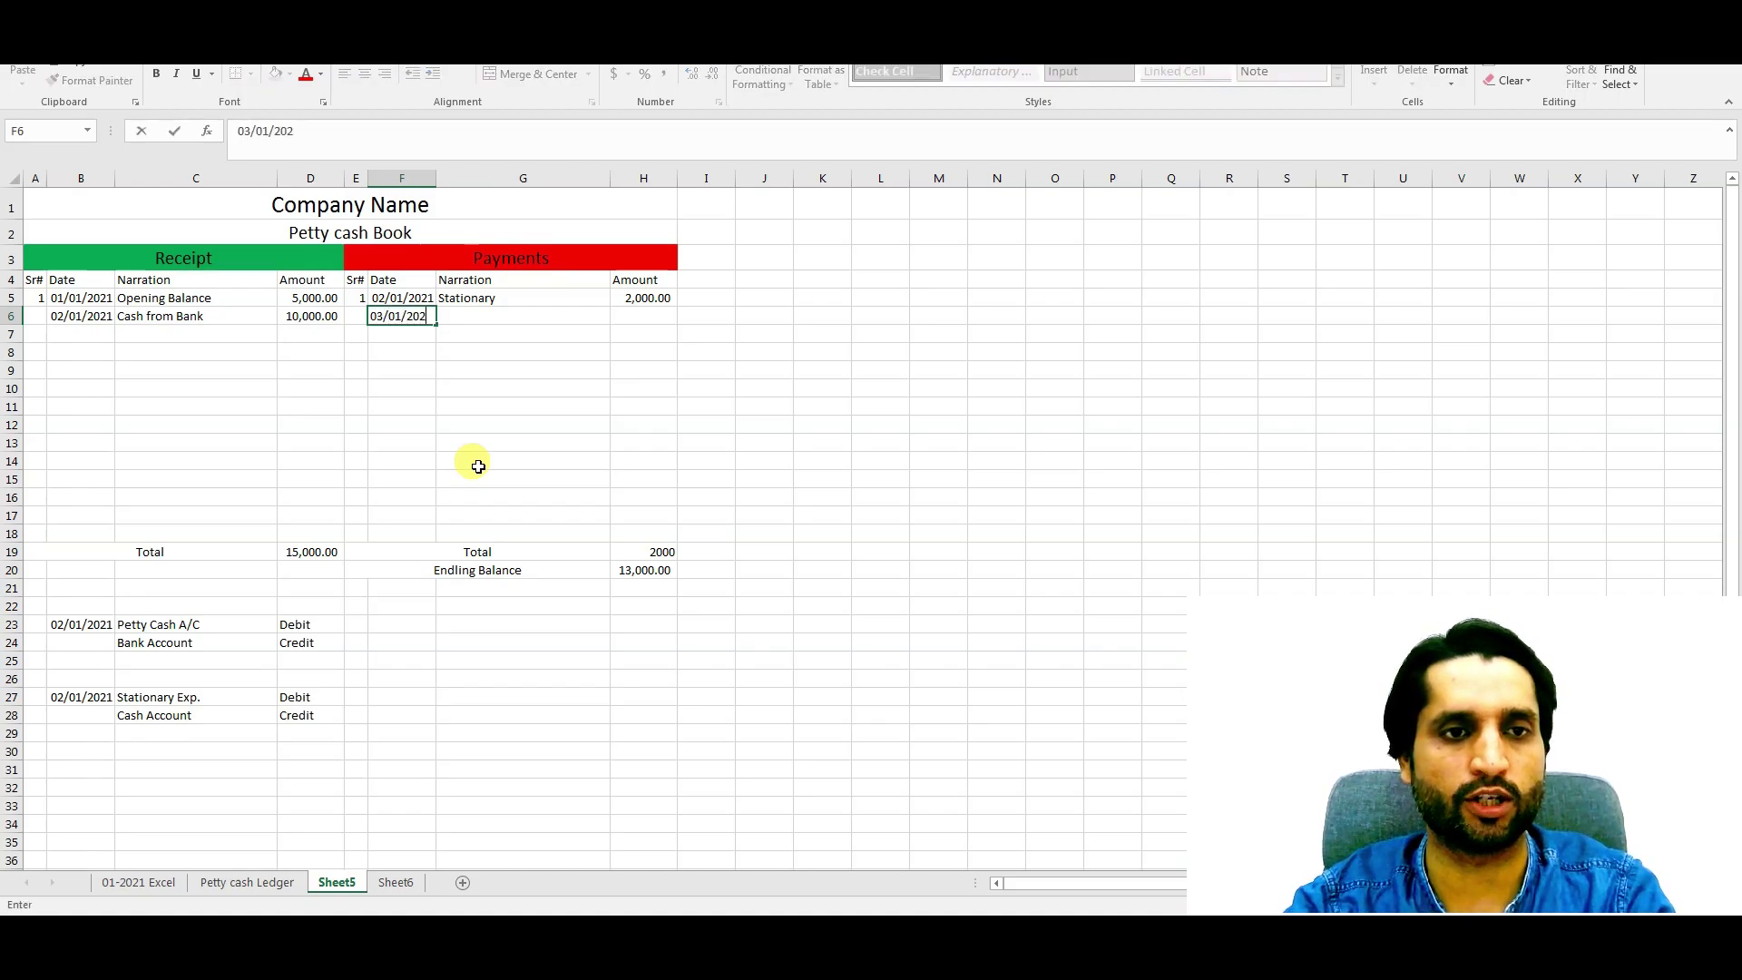
pyautogui.write('1')
pyautogui.press('Tab')
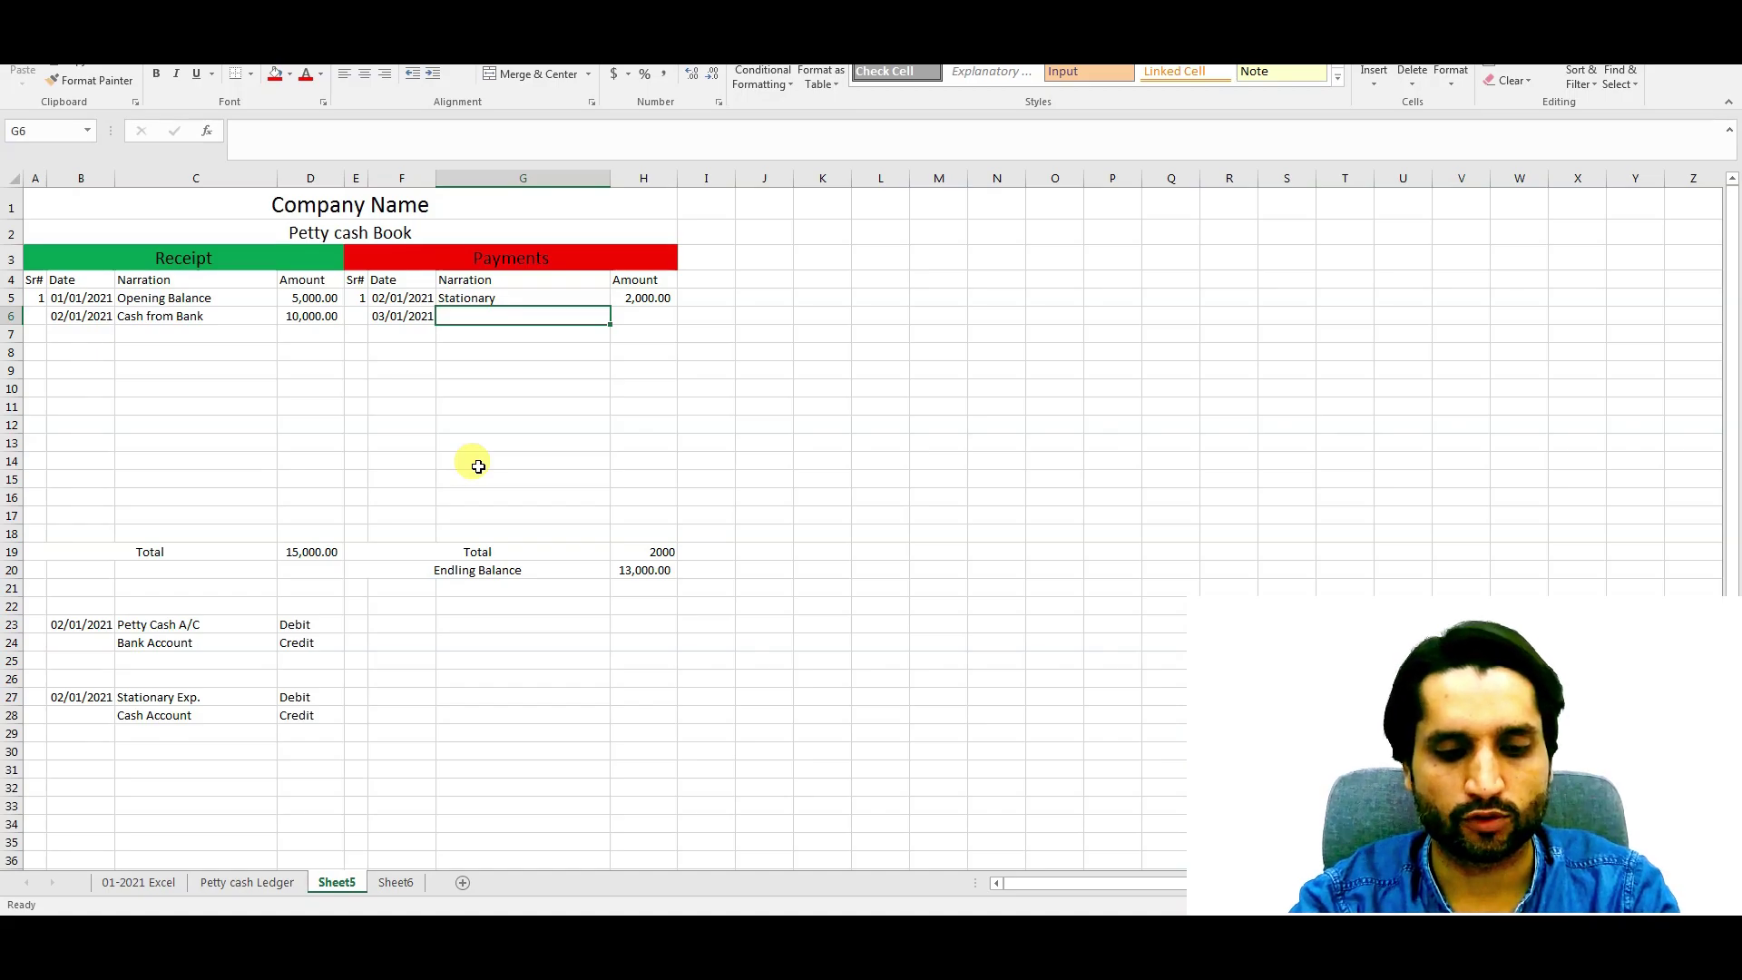
pyautogui.write('Tools for Office use')
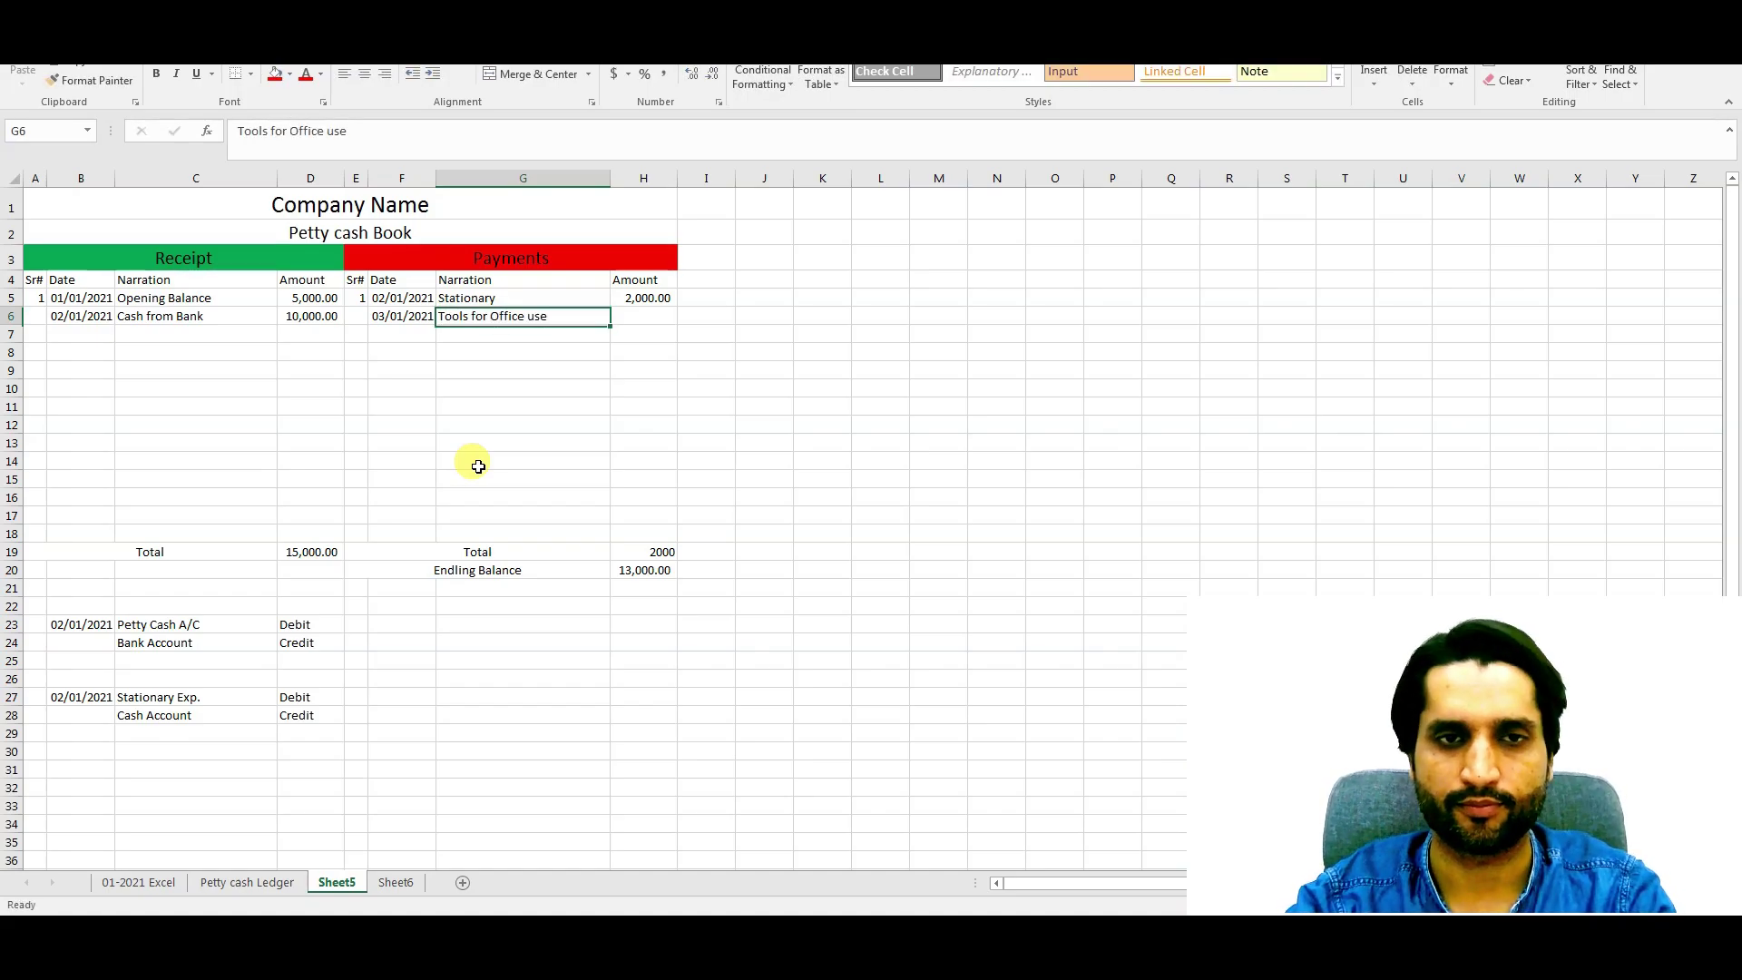
pyautogui.press('Tab')
pyautogui.write('3000')
pyautogui.press('Return')
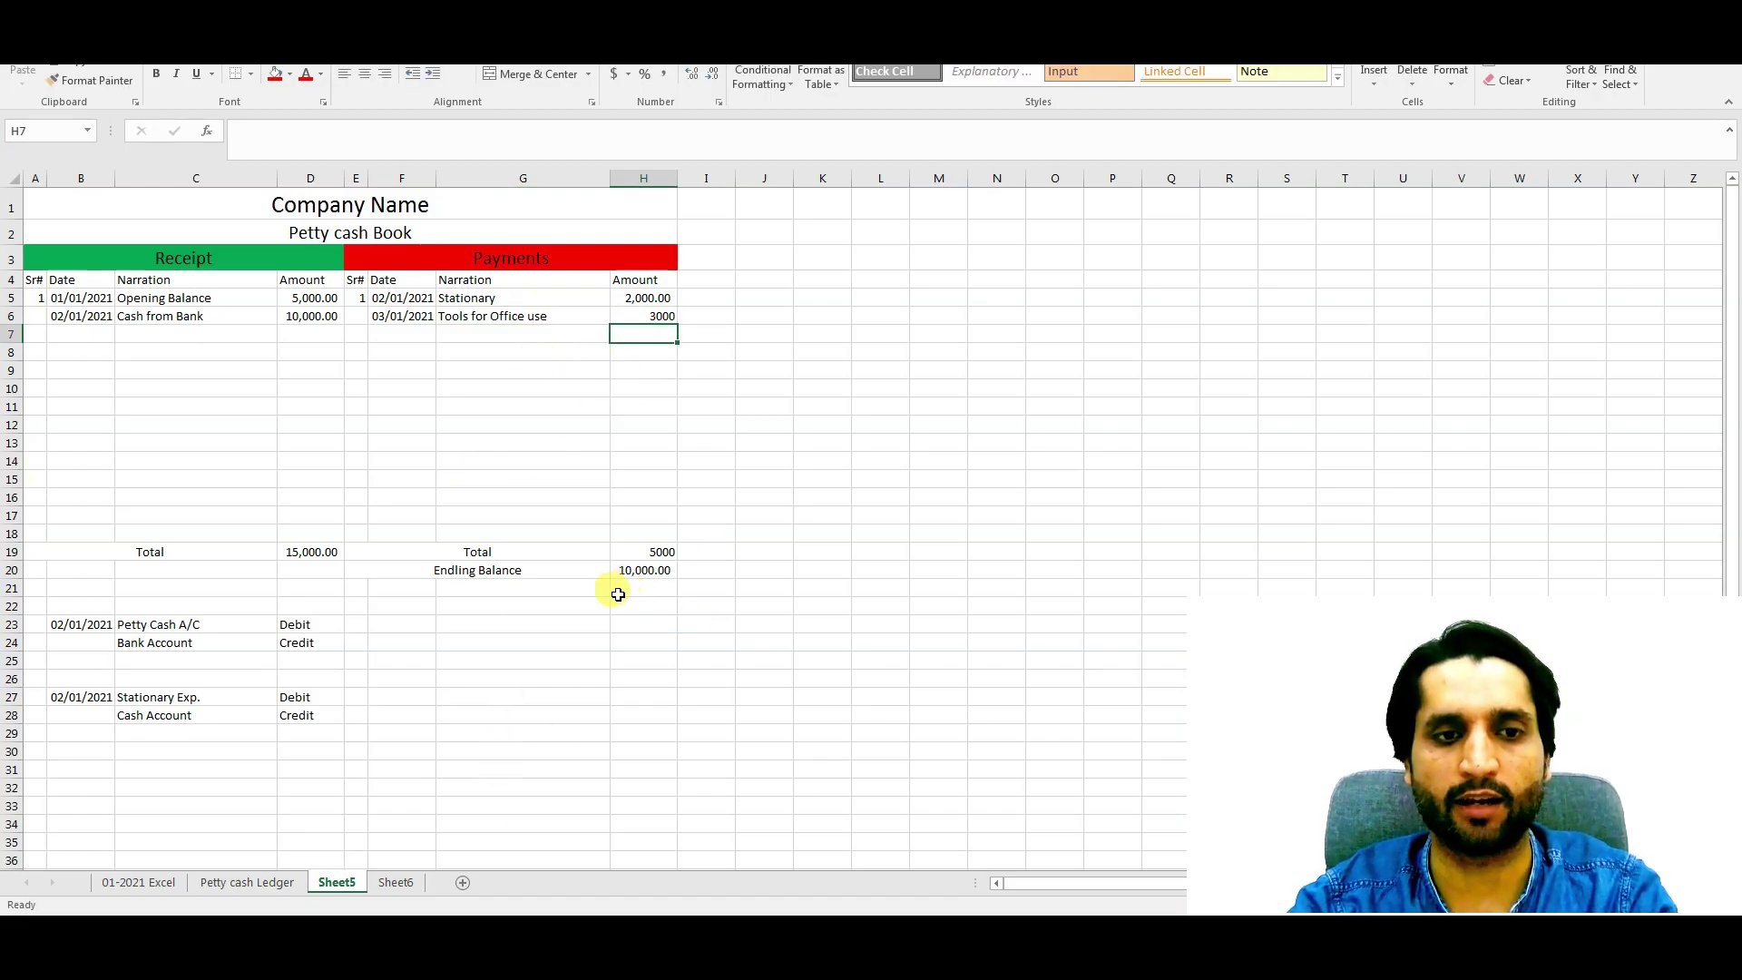
# Step: Apply the comma number format to the payments total in H19 and the office tools amount in H6
pyautogui.click(624, 551)
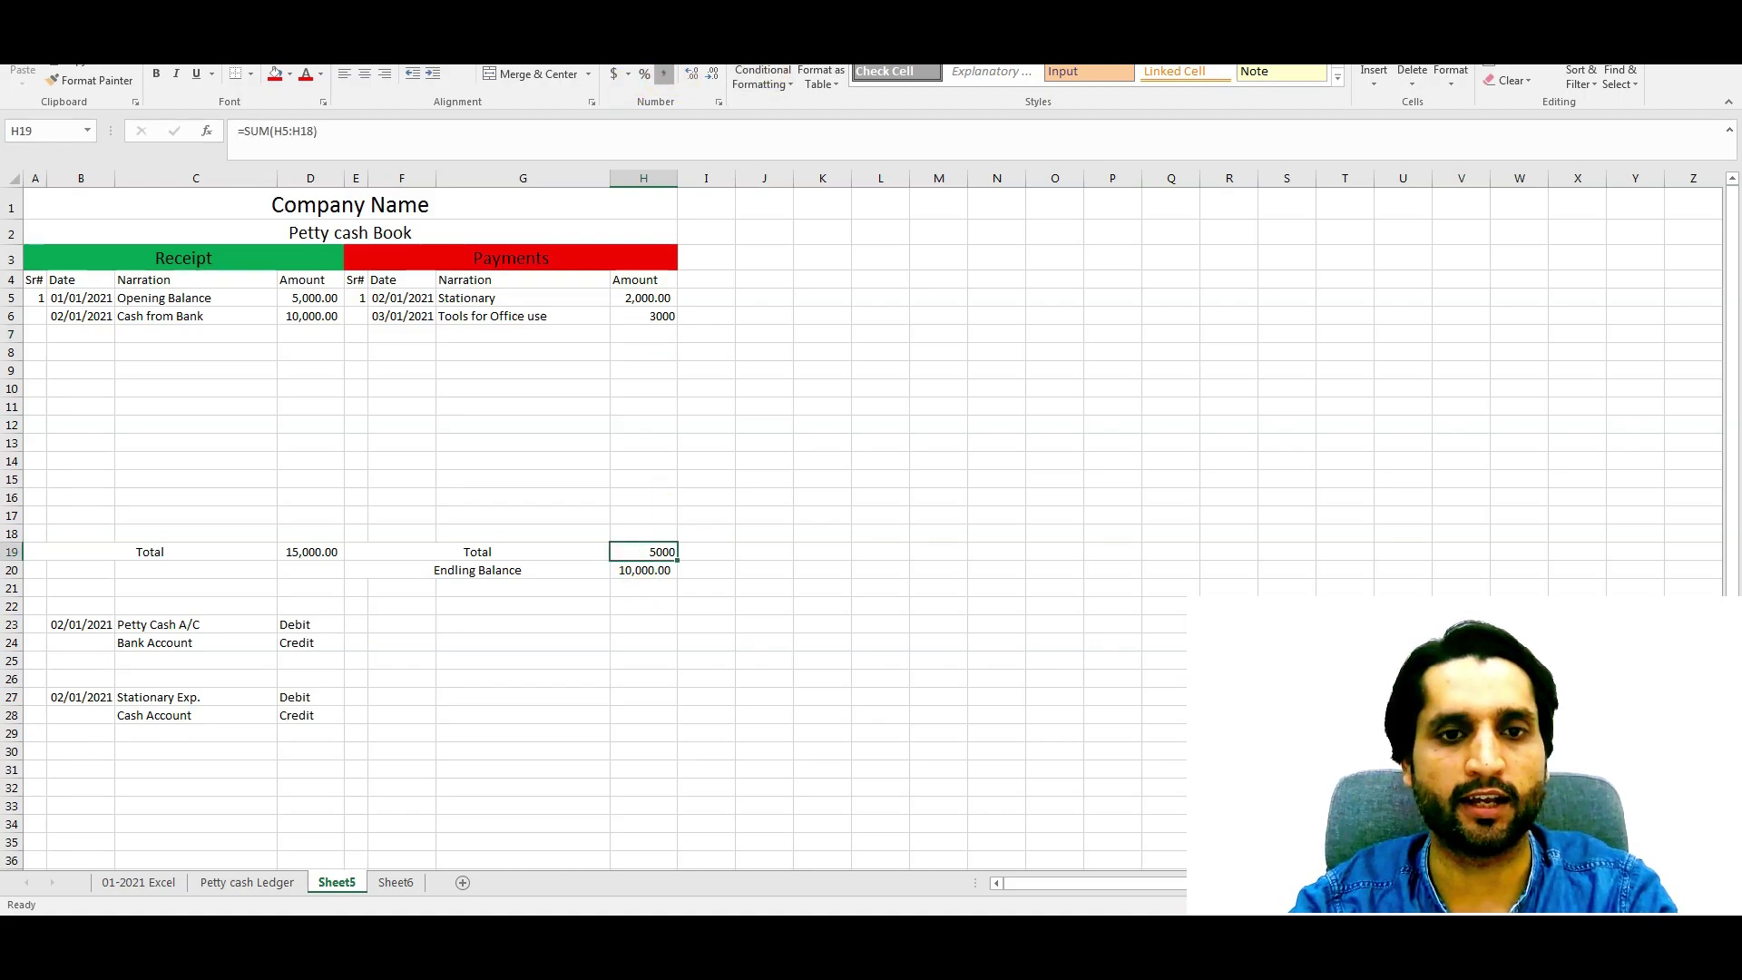
pyautogui.click(664, 74)
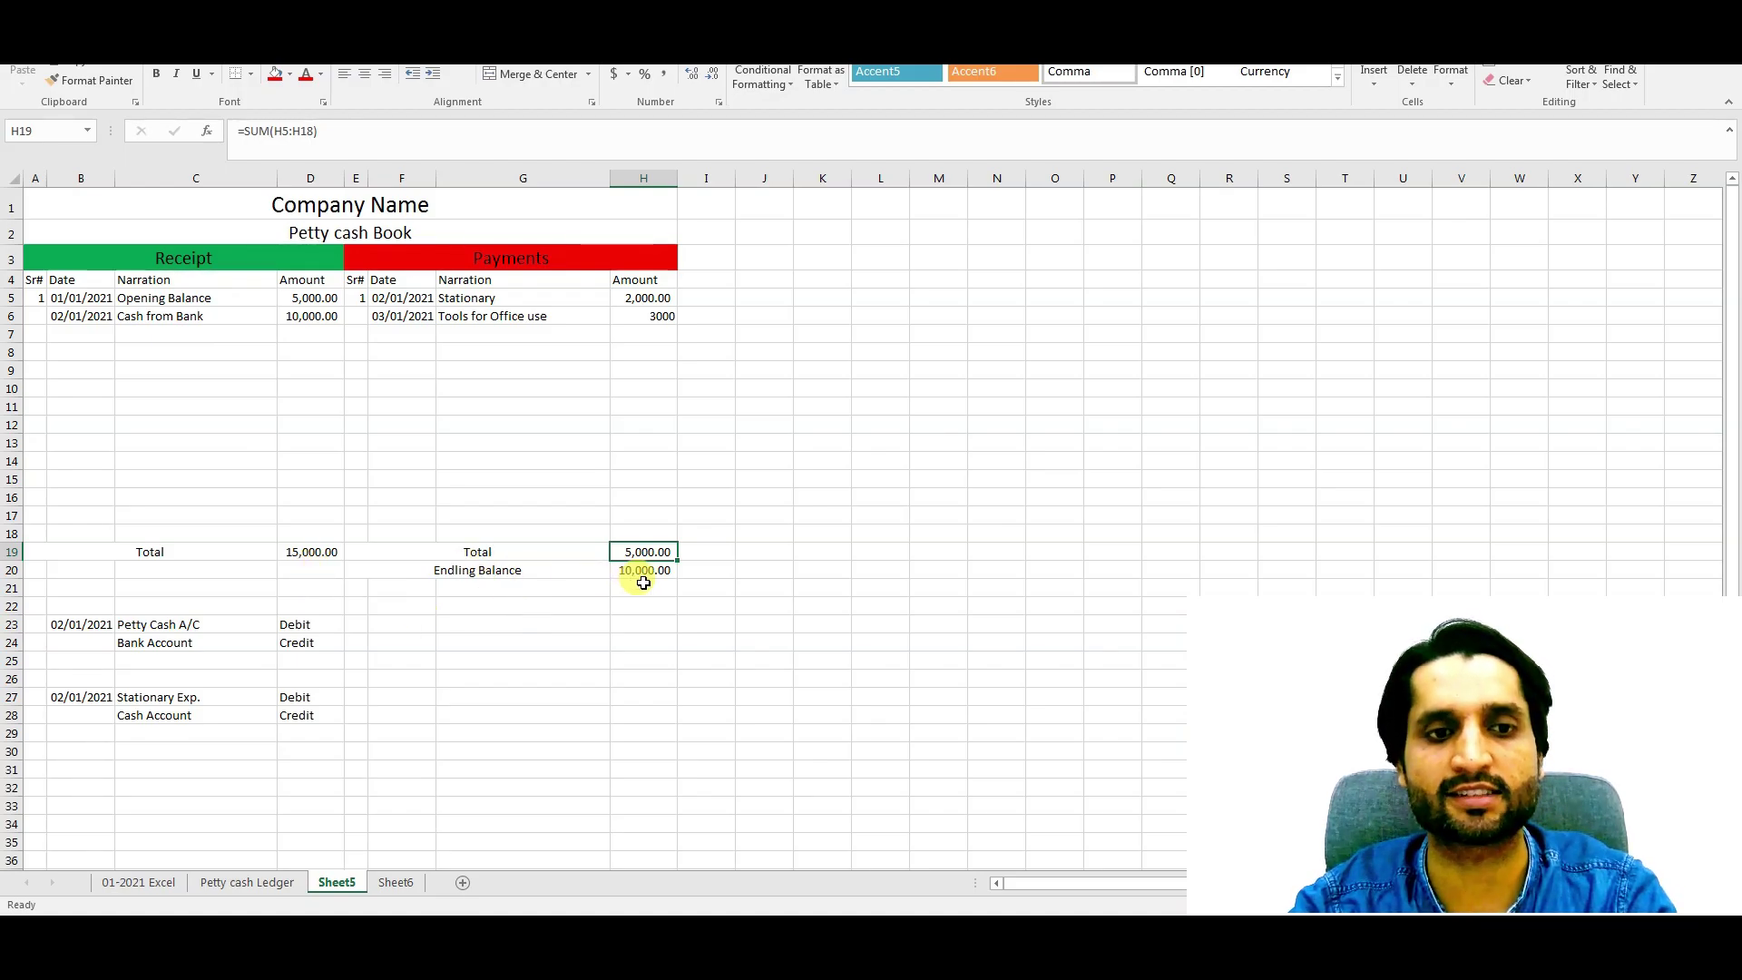
pyautogui.click(638, 317)
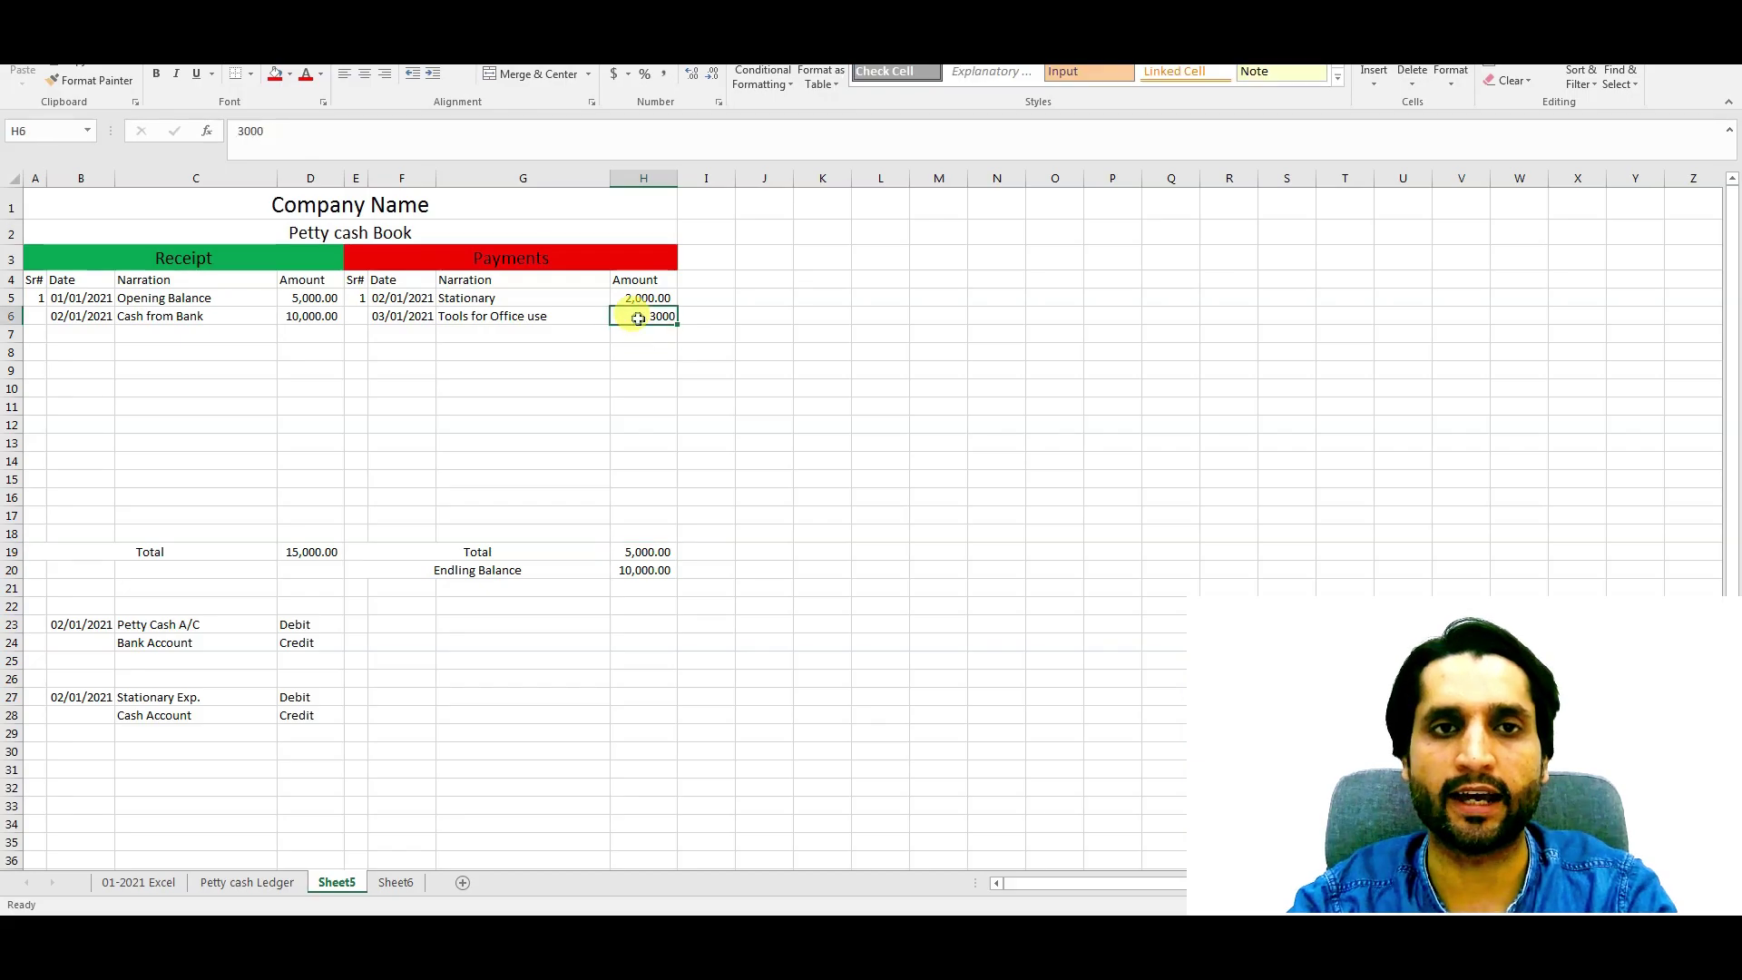
pyautogui.click(664, 73)
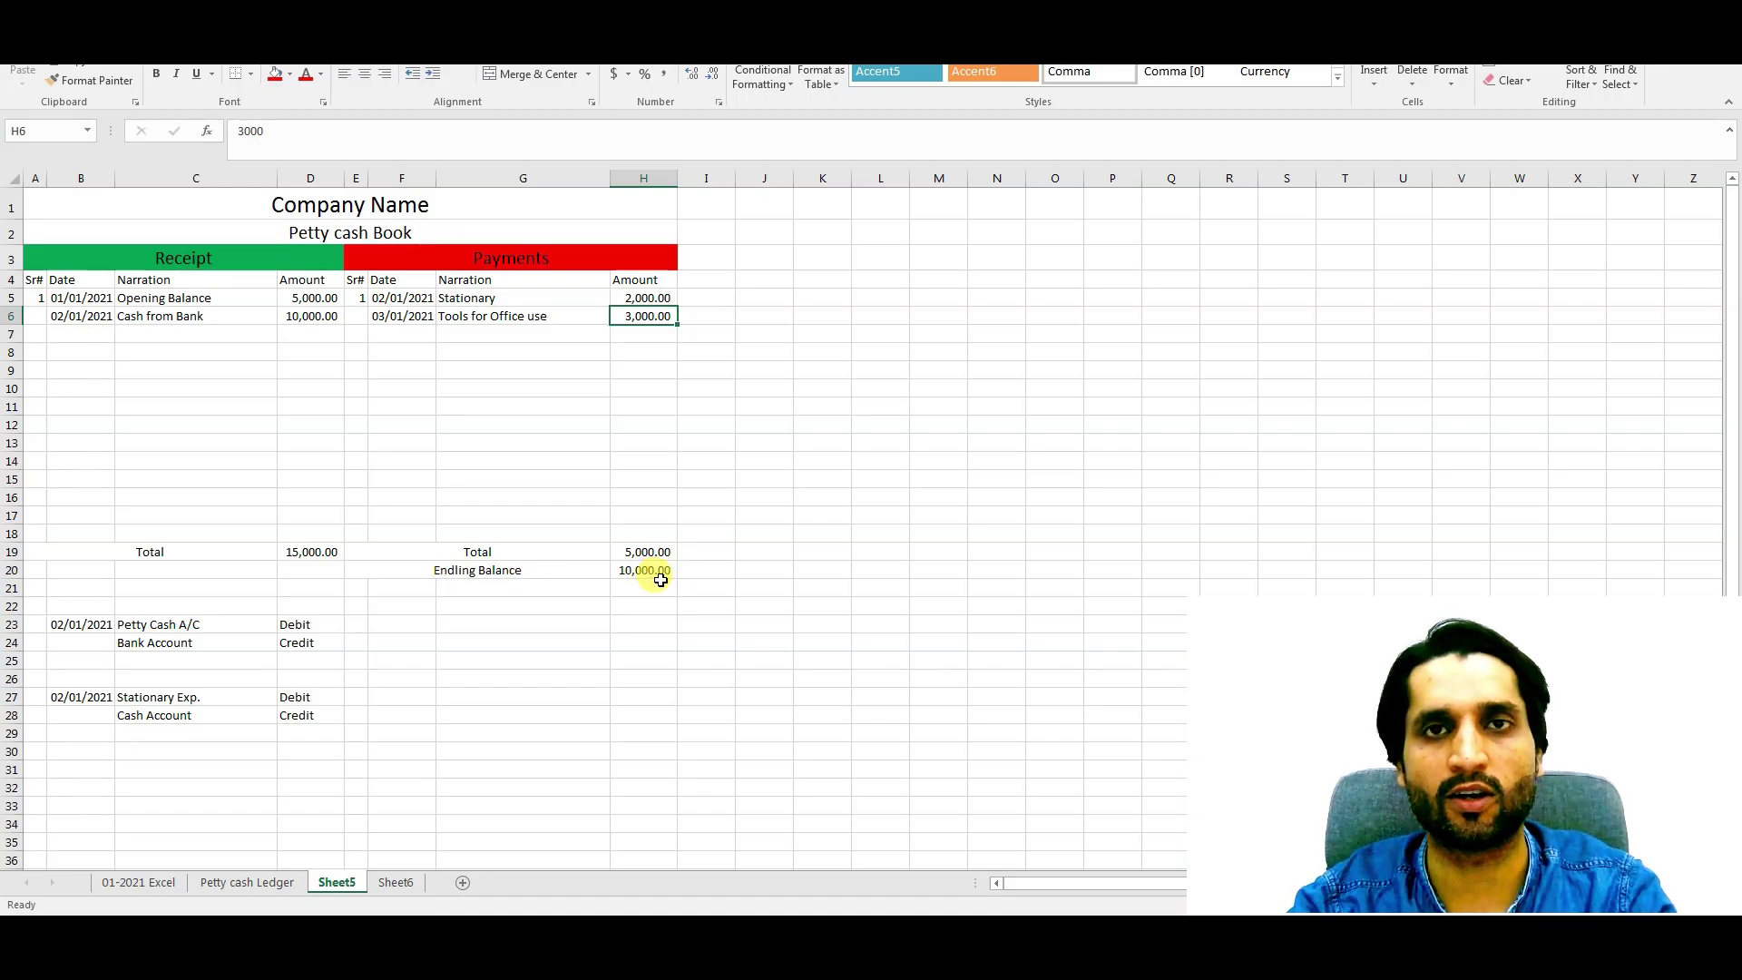
# Step: Make the Total labels and amounts of both sections in row 19 bold
pyautogui.moveTo(106, 556); pyautogui.dragTo(302, 548)
pyautogui.keyDown('ctrl'); pyautogui.click(390, 549); pyautogui.keyUp('ctrl')
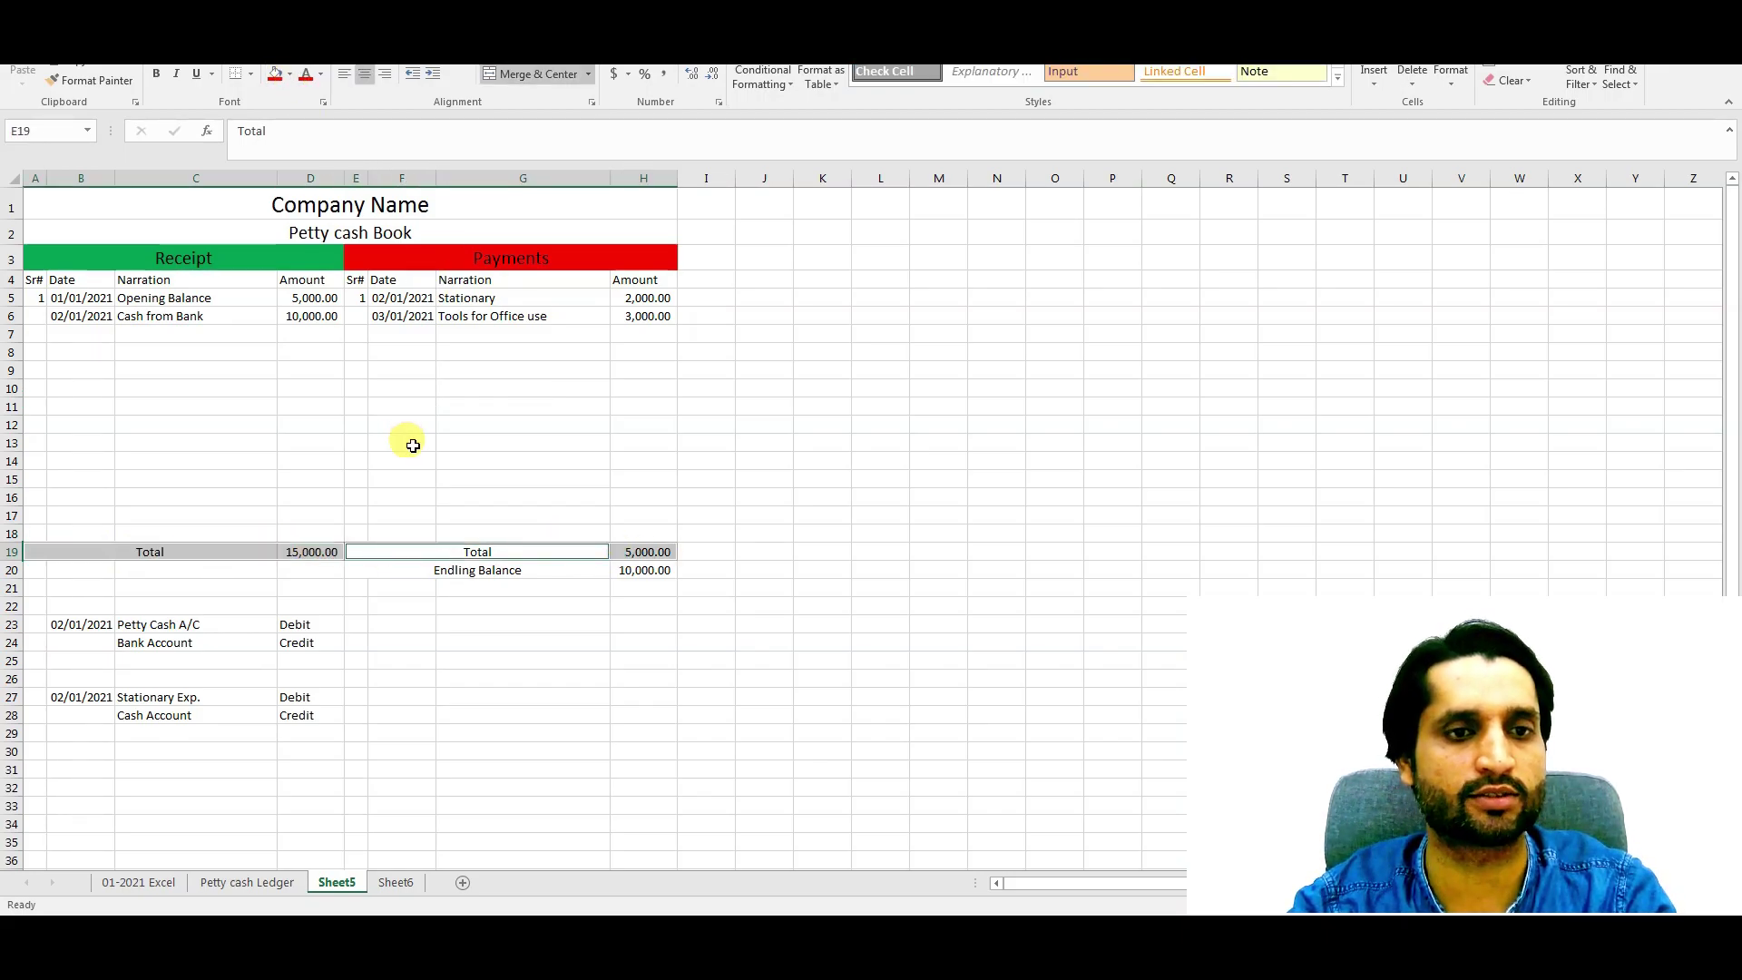
pyautogui.click(156, 73)
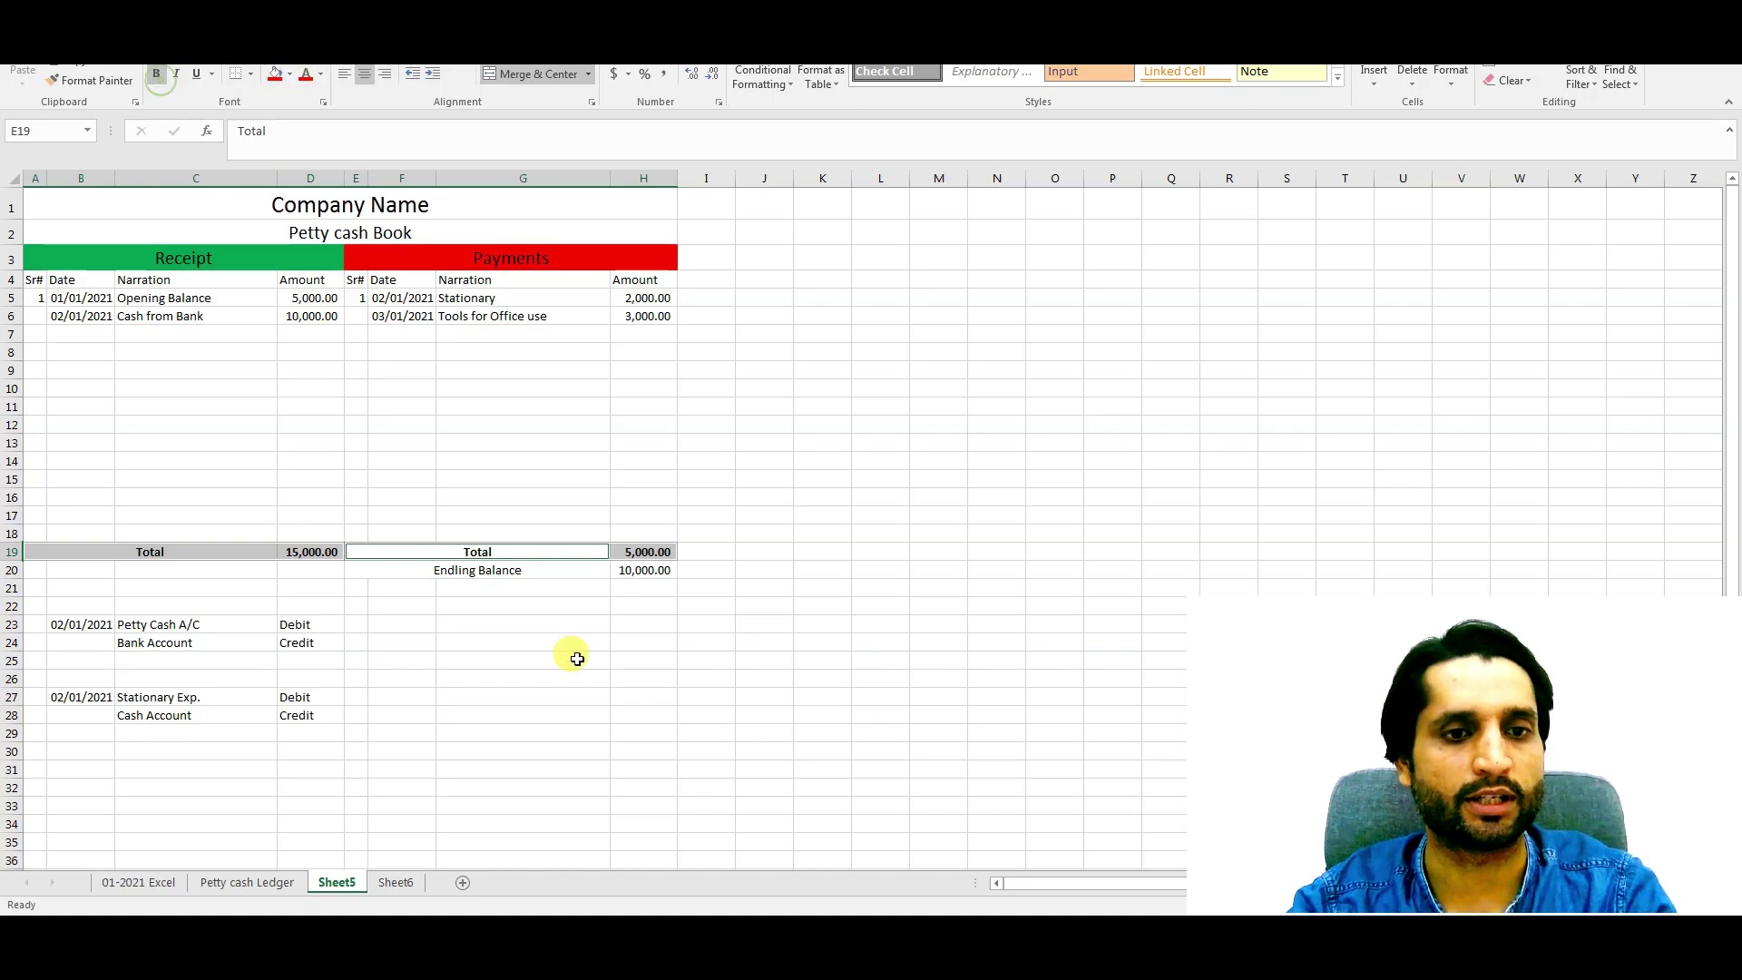
pyautogui.click(590, 663)
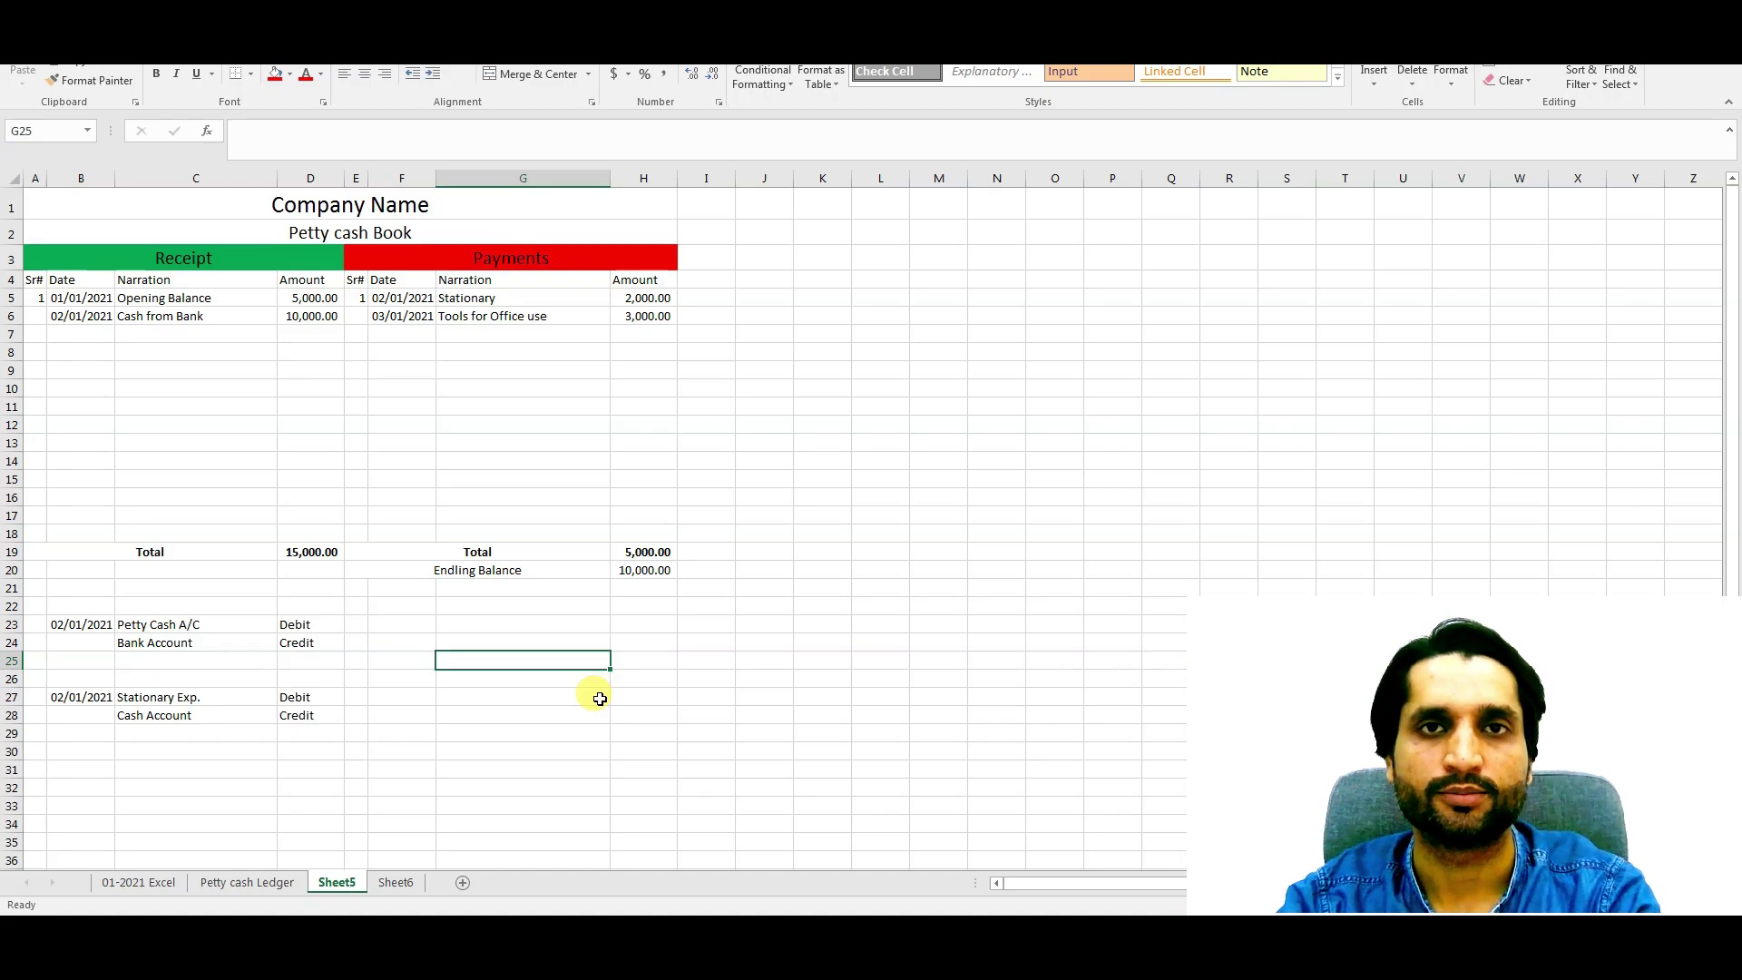
# Step: On Sheet6, enter the row 5 headings Sr#, Date, Narration, Debit Amount, Credit Amount and Balance, starting in A5
pyautogui.click(396, 882)
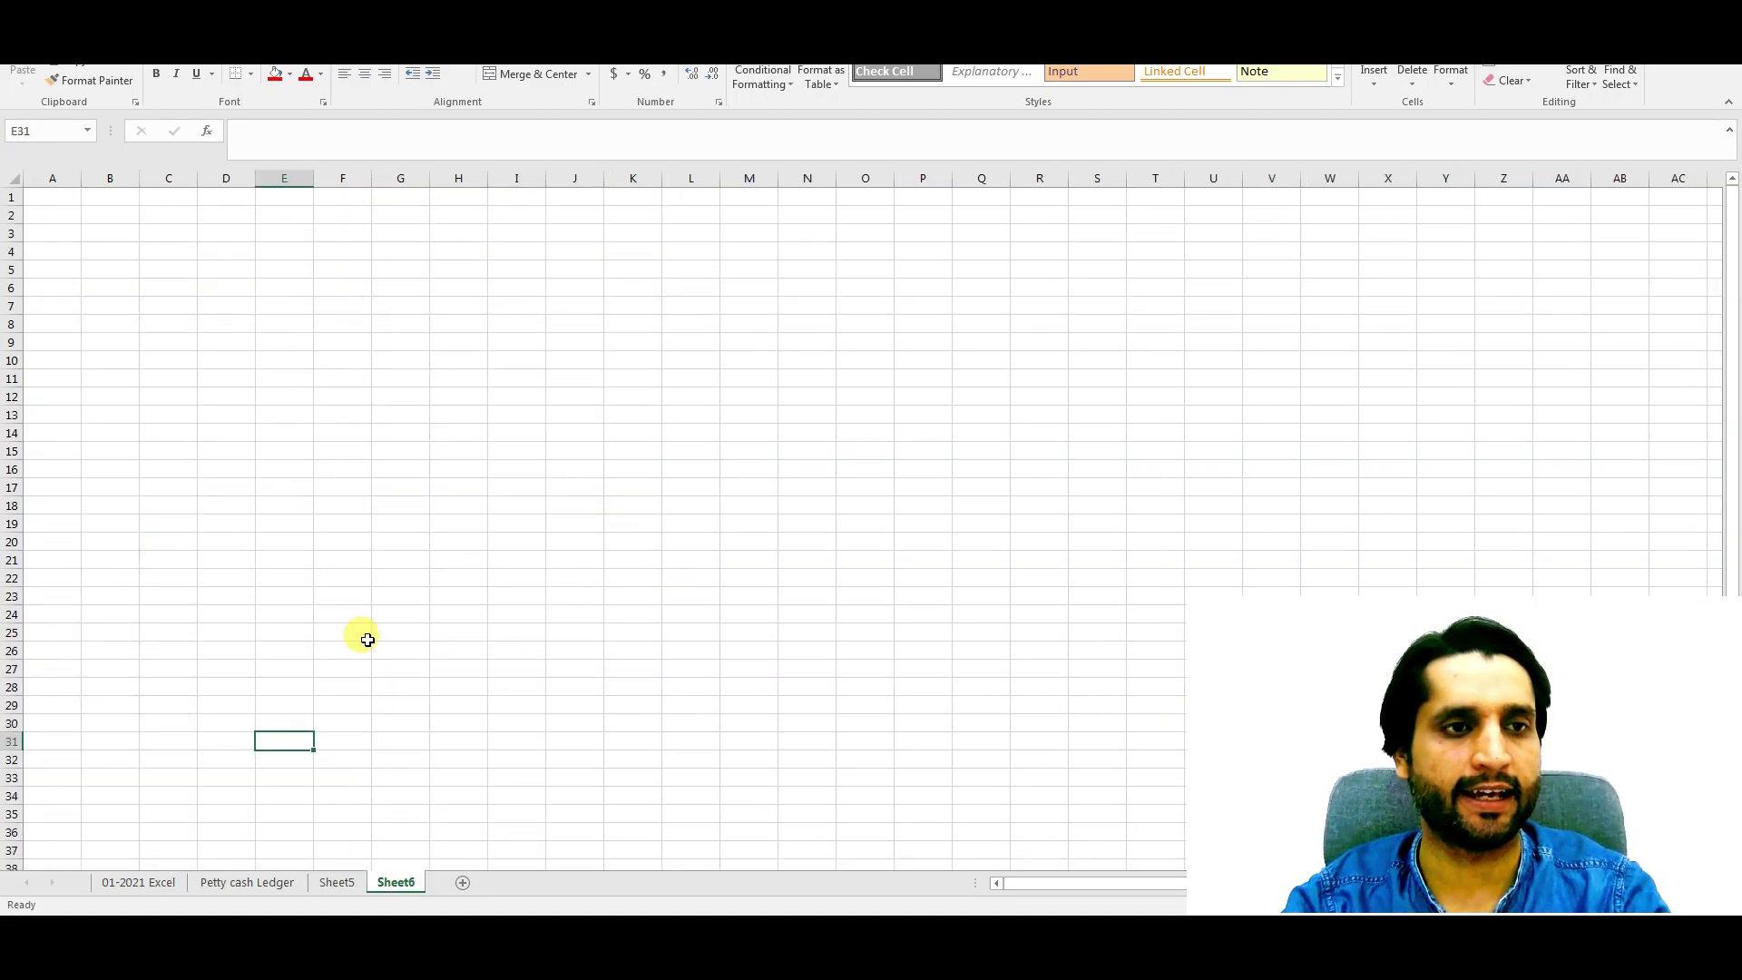
pyautogui.click(53, 269)
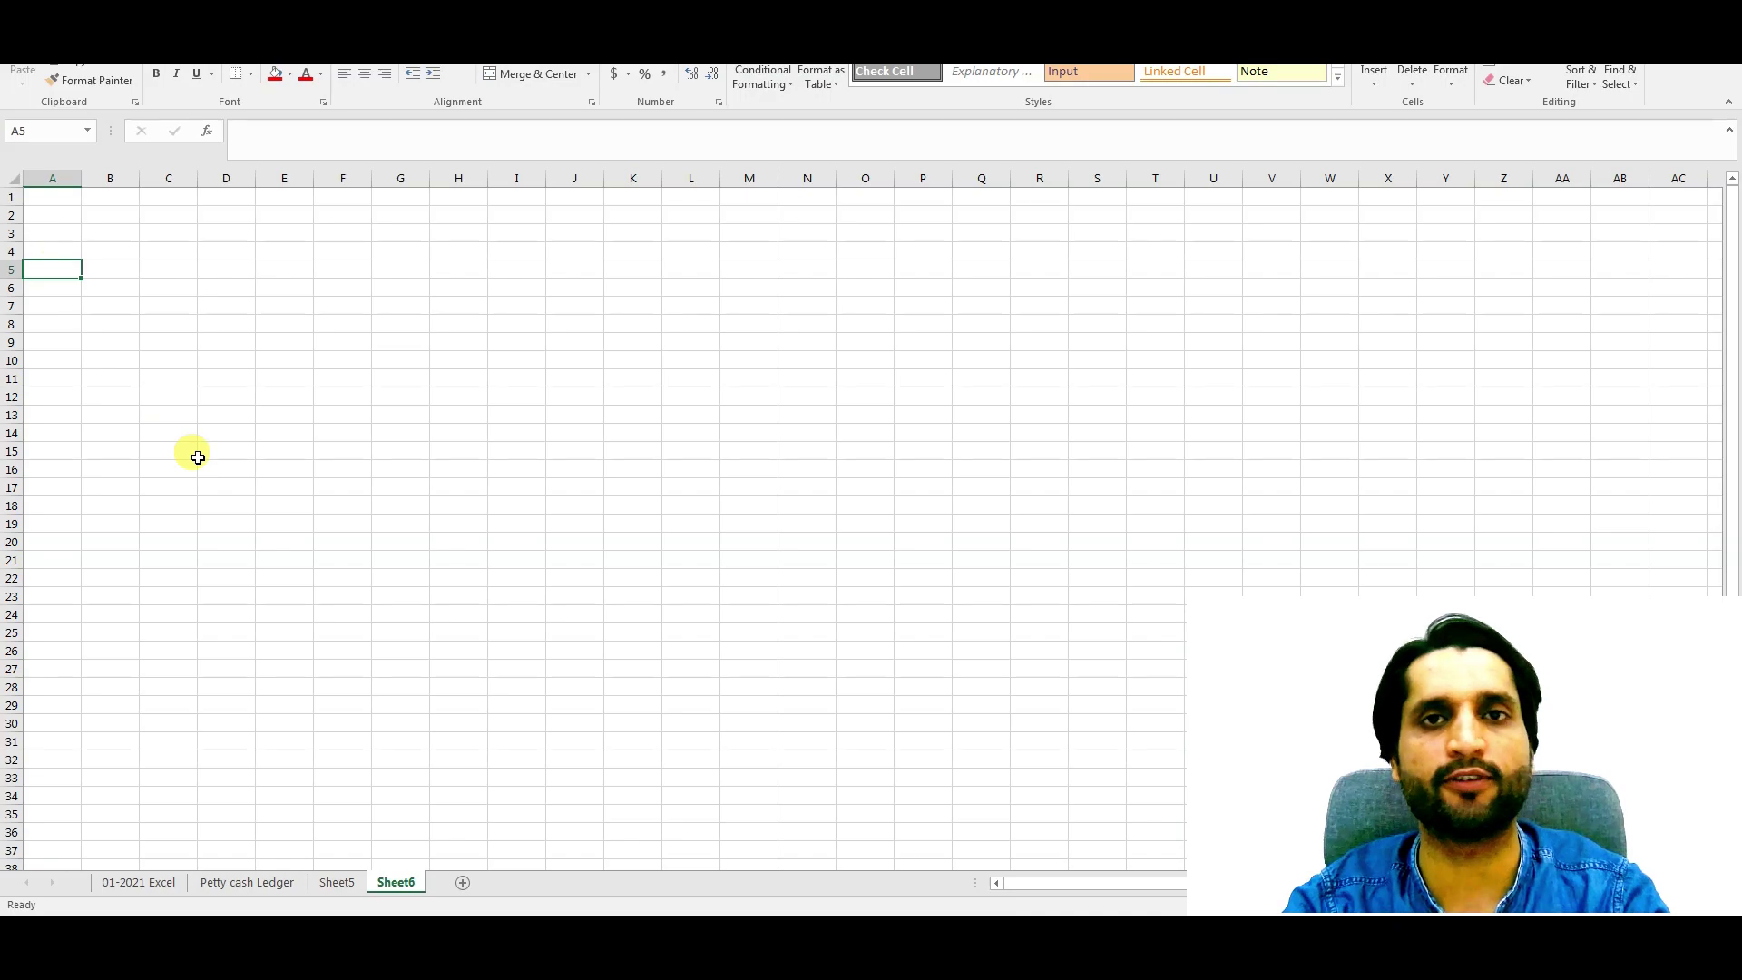
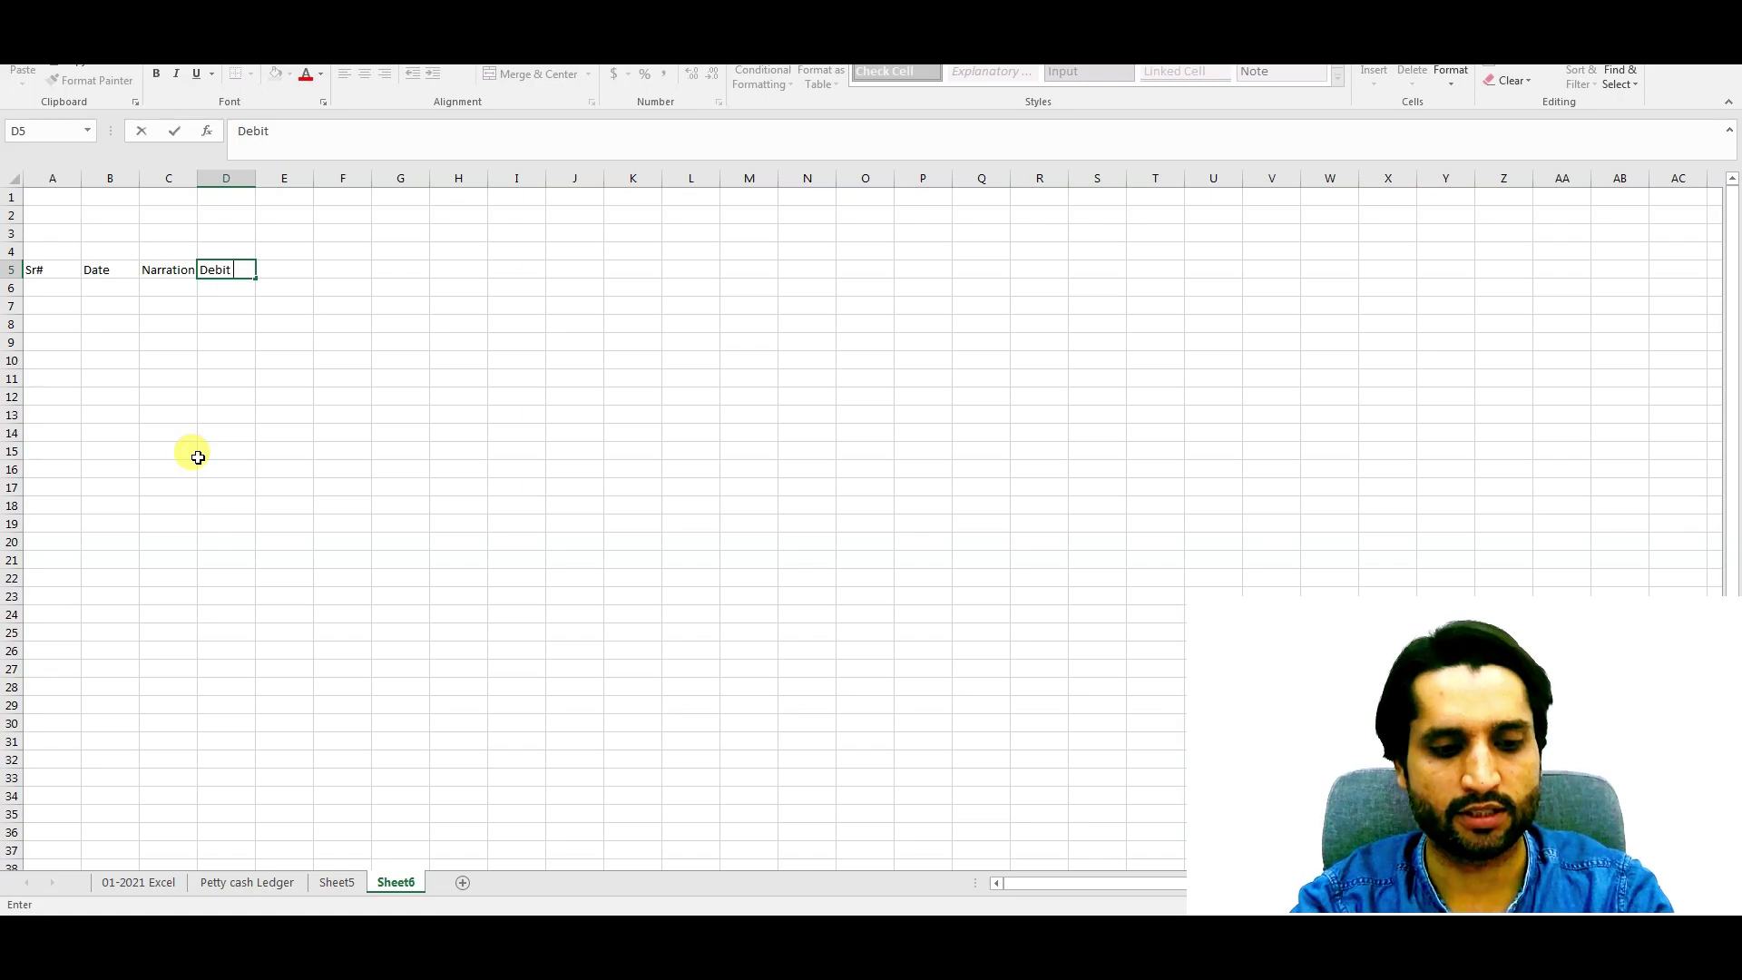
pyautogui.write('Amount')
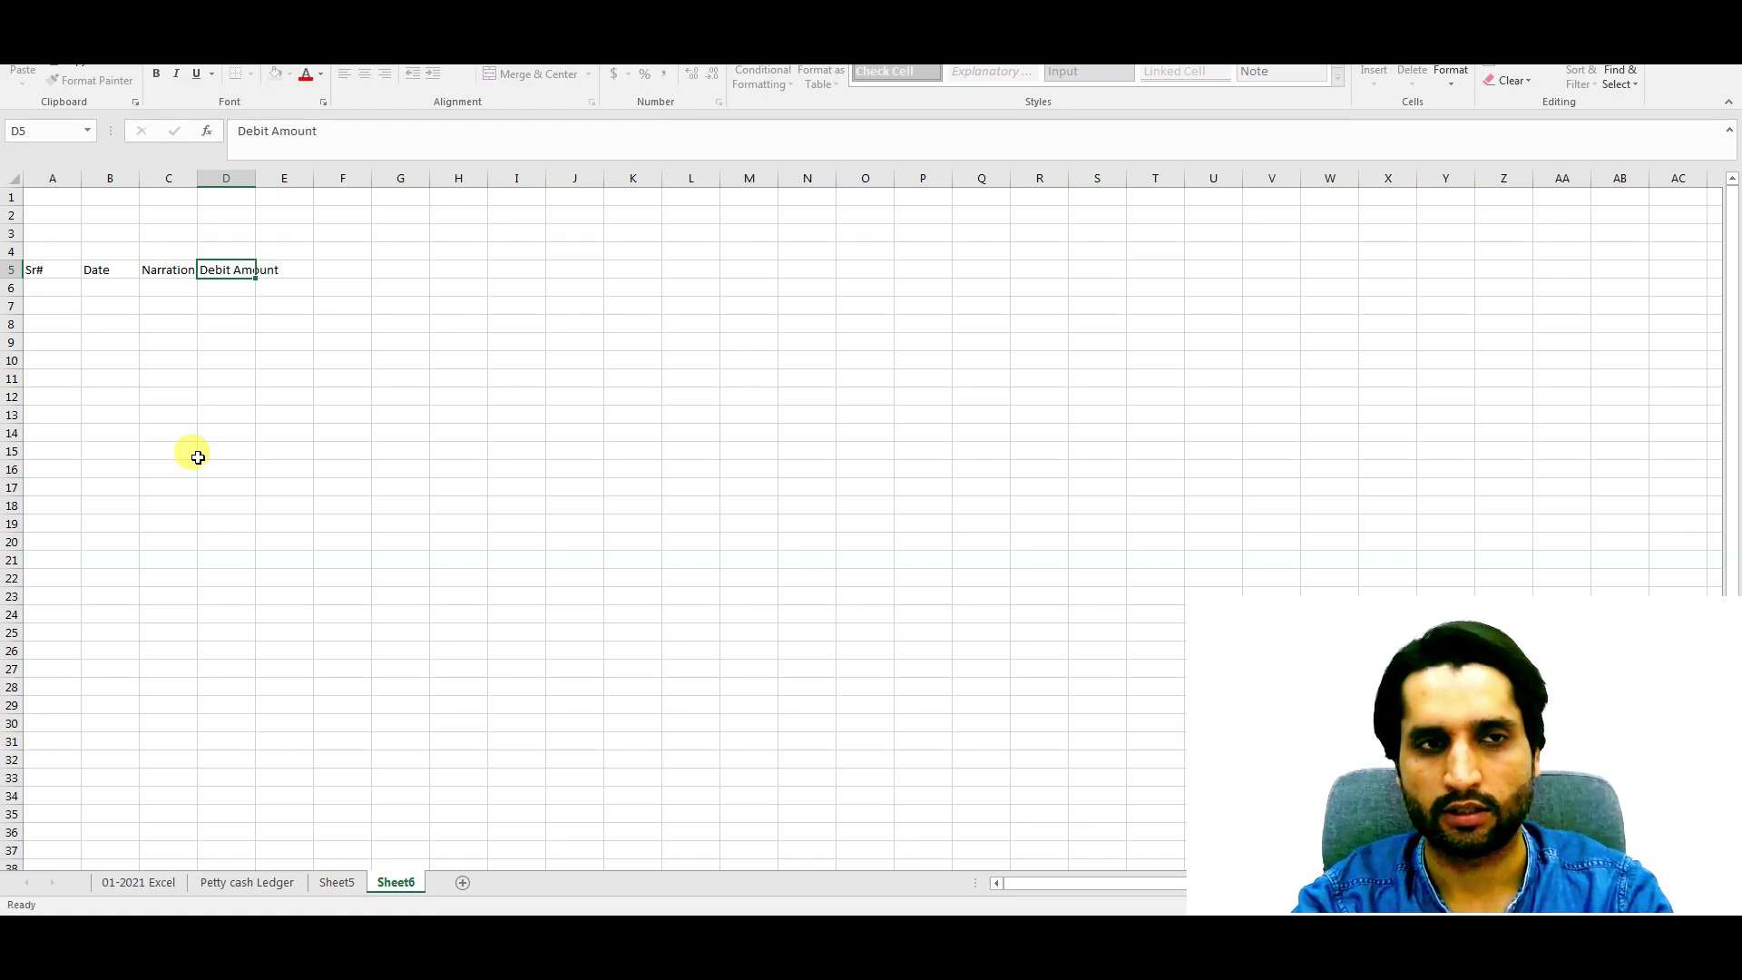
pyautogui.press('Tab')
pyautogui.write('Credit Amount')
pyautogui.press('Tab')
pyautogui.write('Bala')
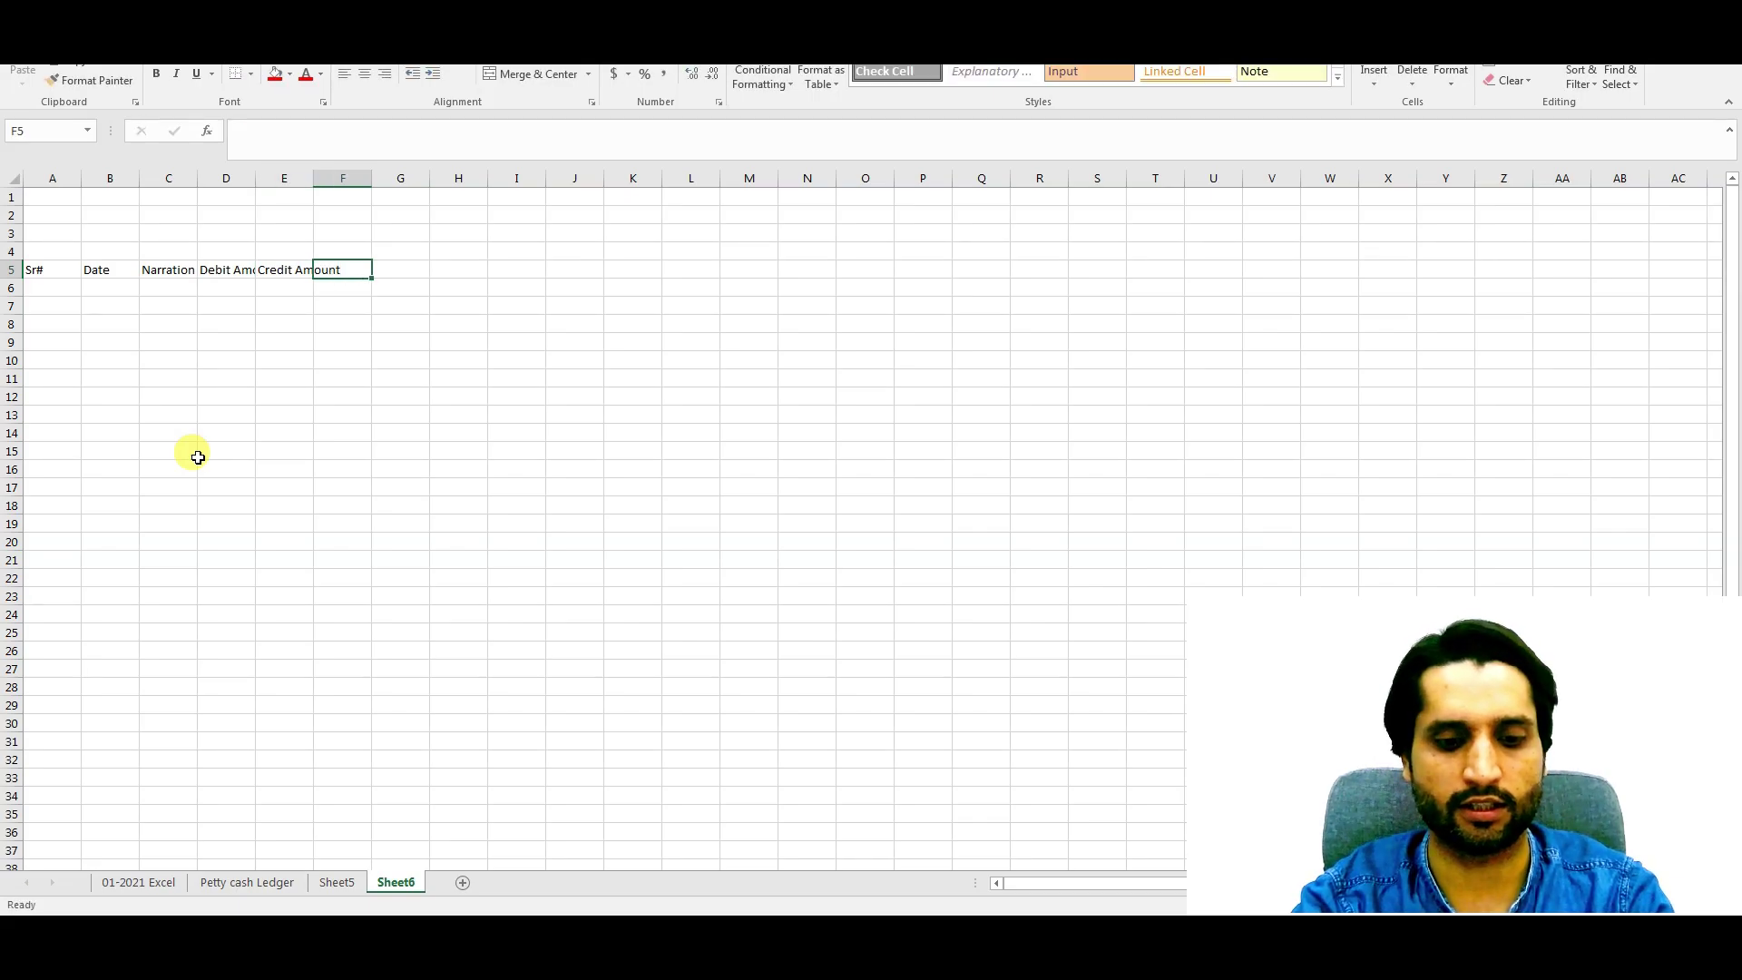
pyautogui.press('Return')
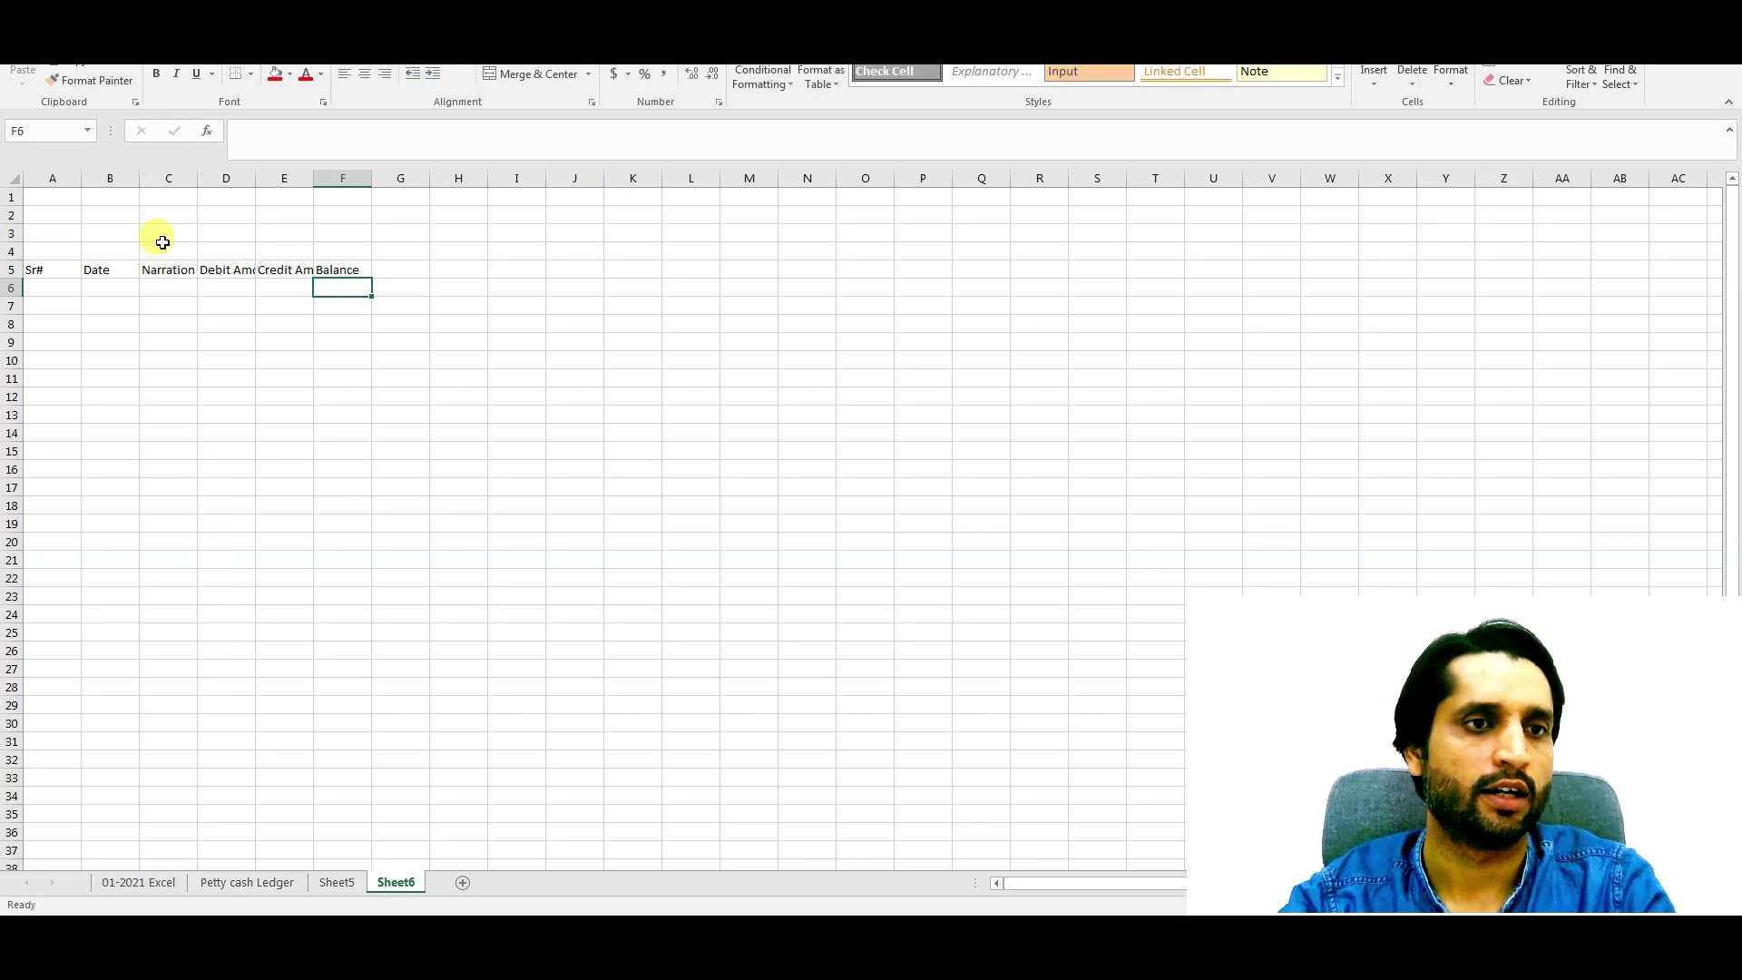
# Step: Insert a new column before Narration and head it Voucher# in C5
pyautogui.click(165, 177)
pyautogui.hotkey('ctrl', '+')
pyautogui.click(148, 269)
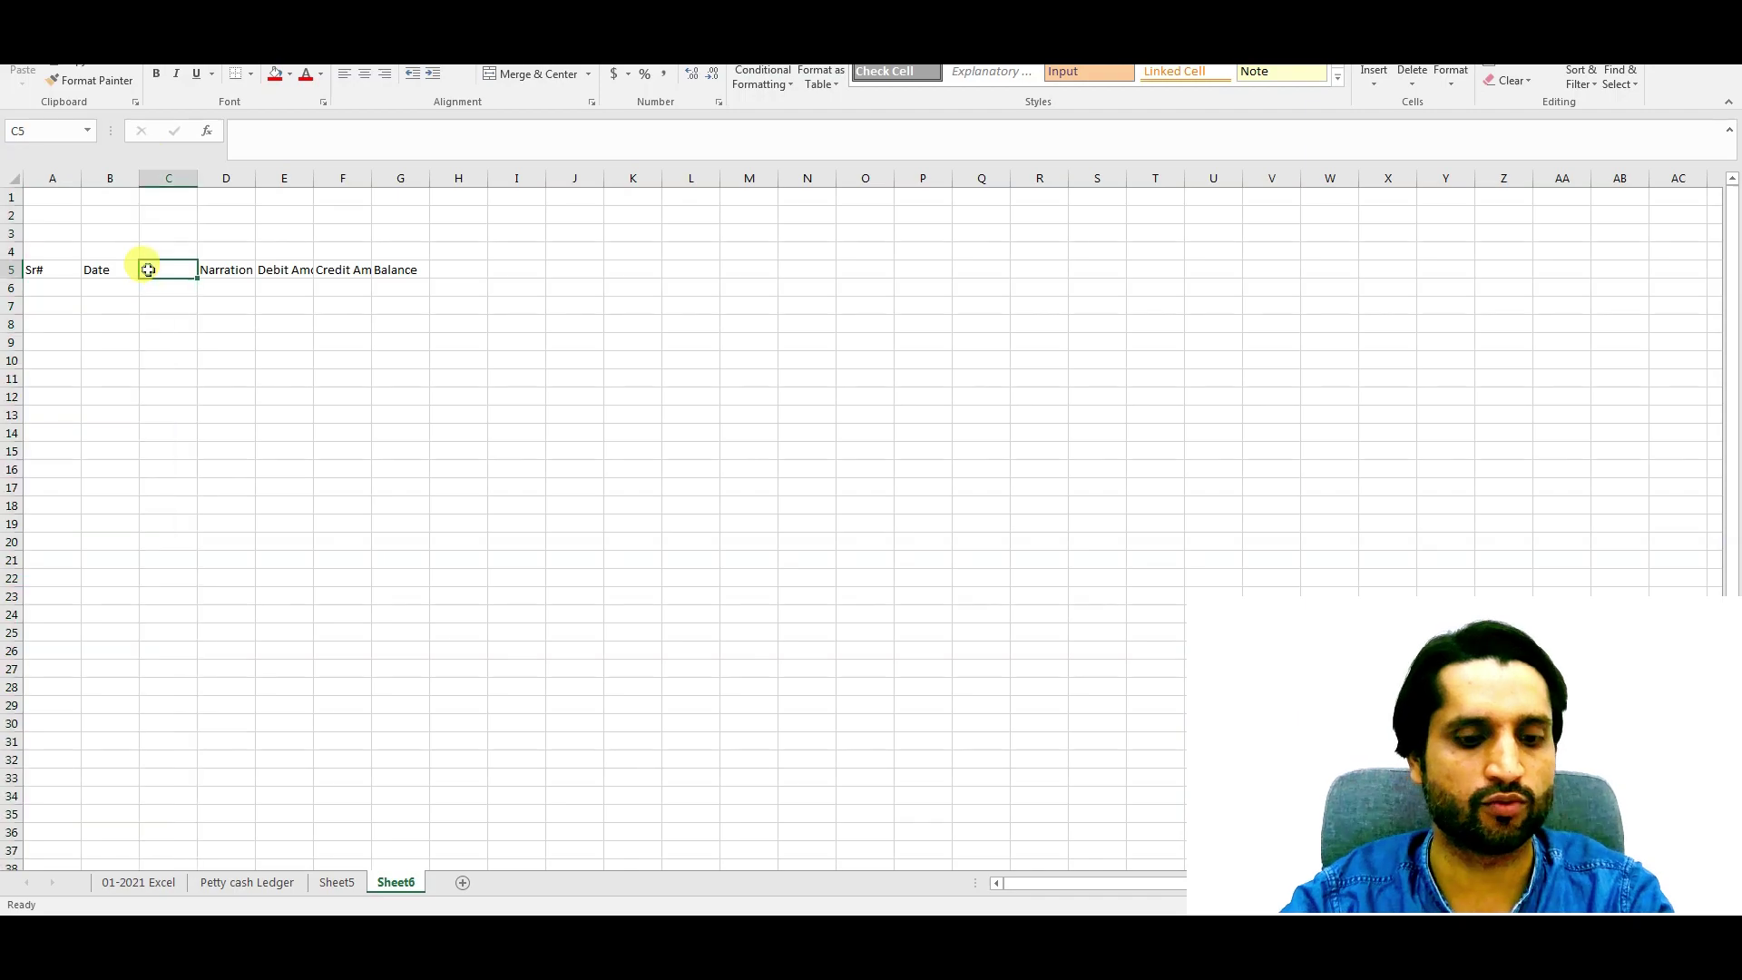
pyautogui.write('Voucher')
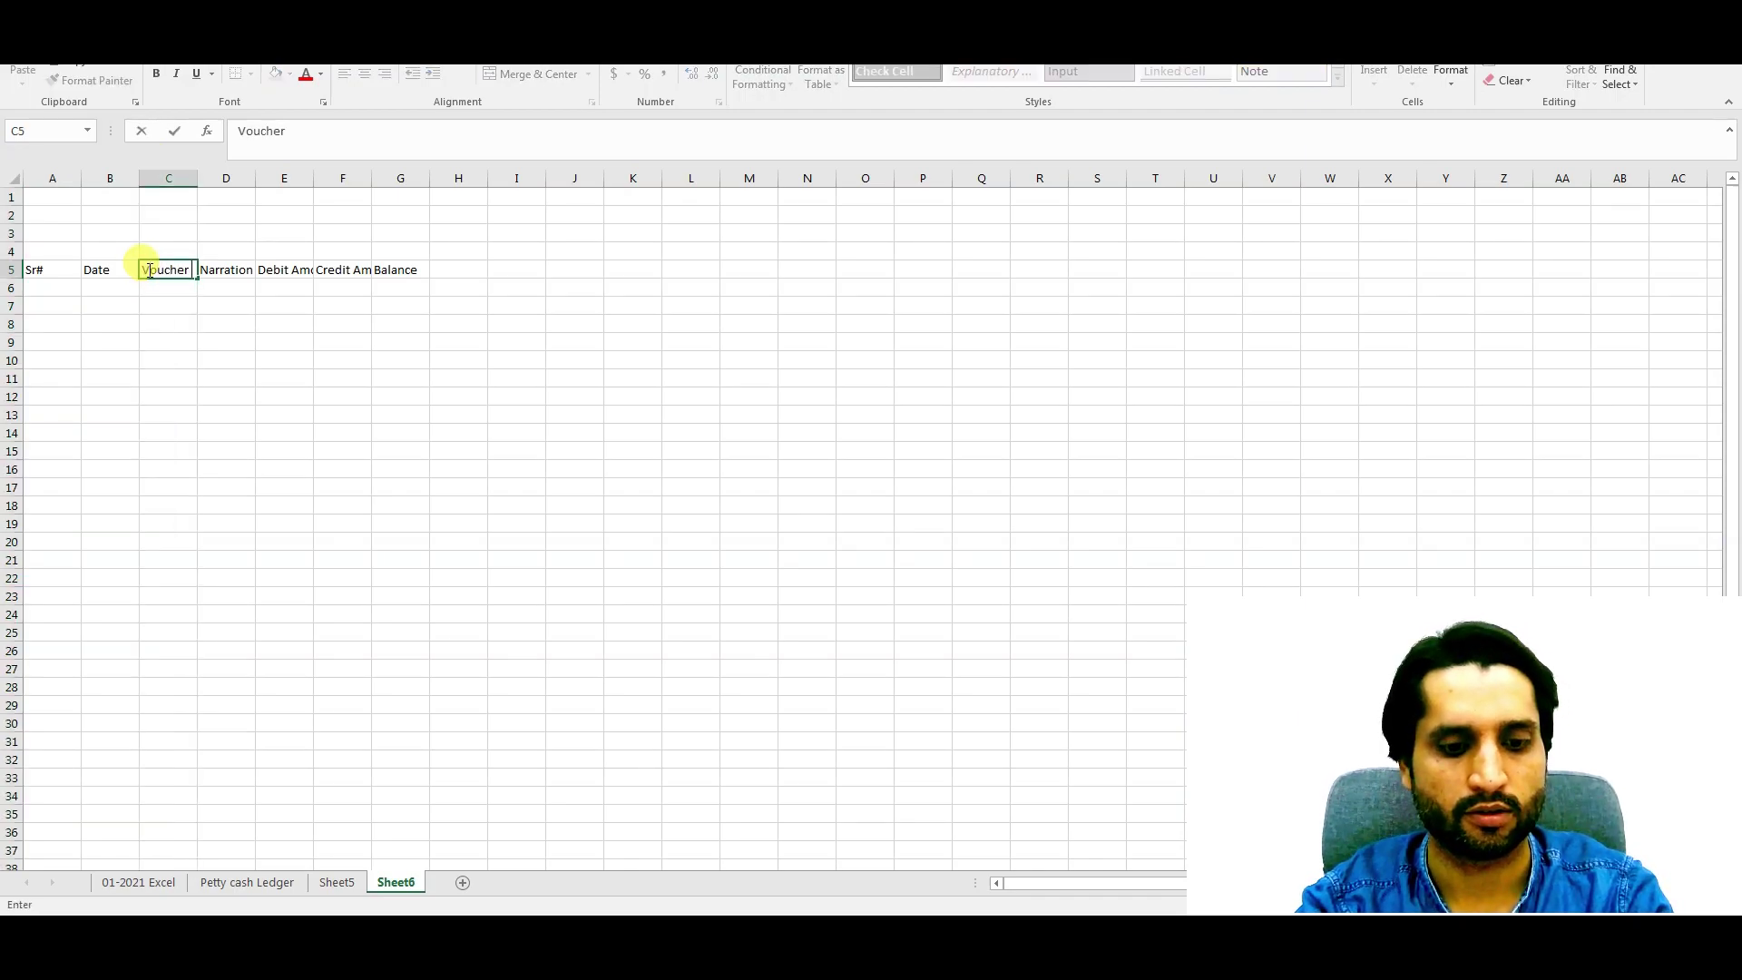
pyautogui.write('#')
pyautogui.click(175, 323)
# Step: Autofit the ledger columns to their headings, and widen the Date and Narration columns further
pyautogui.moveTo(45, 177); pyautogui.dragTo(406, 179)
pyautogui.doubleClick(371, 177)
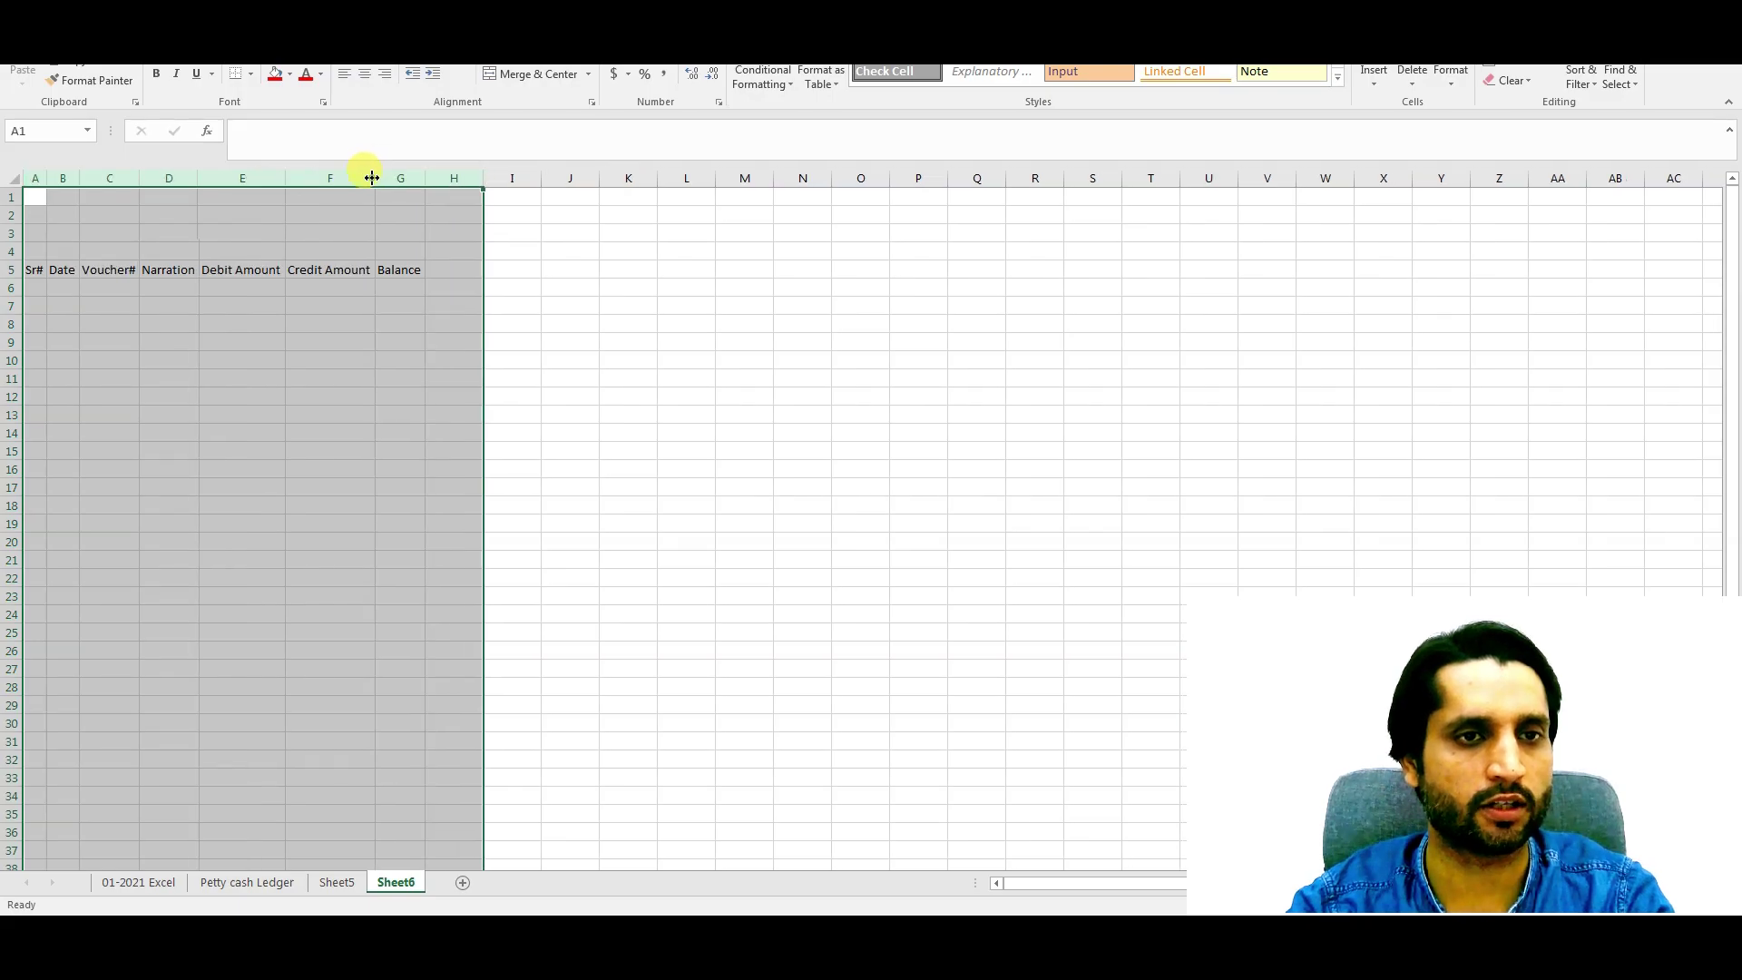
pyautogui.click(242, 433)
pyautogui.moveTo(80, 191); pyautogui.dragTo(460, 177)
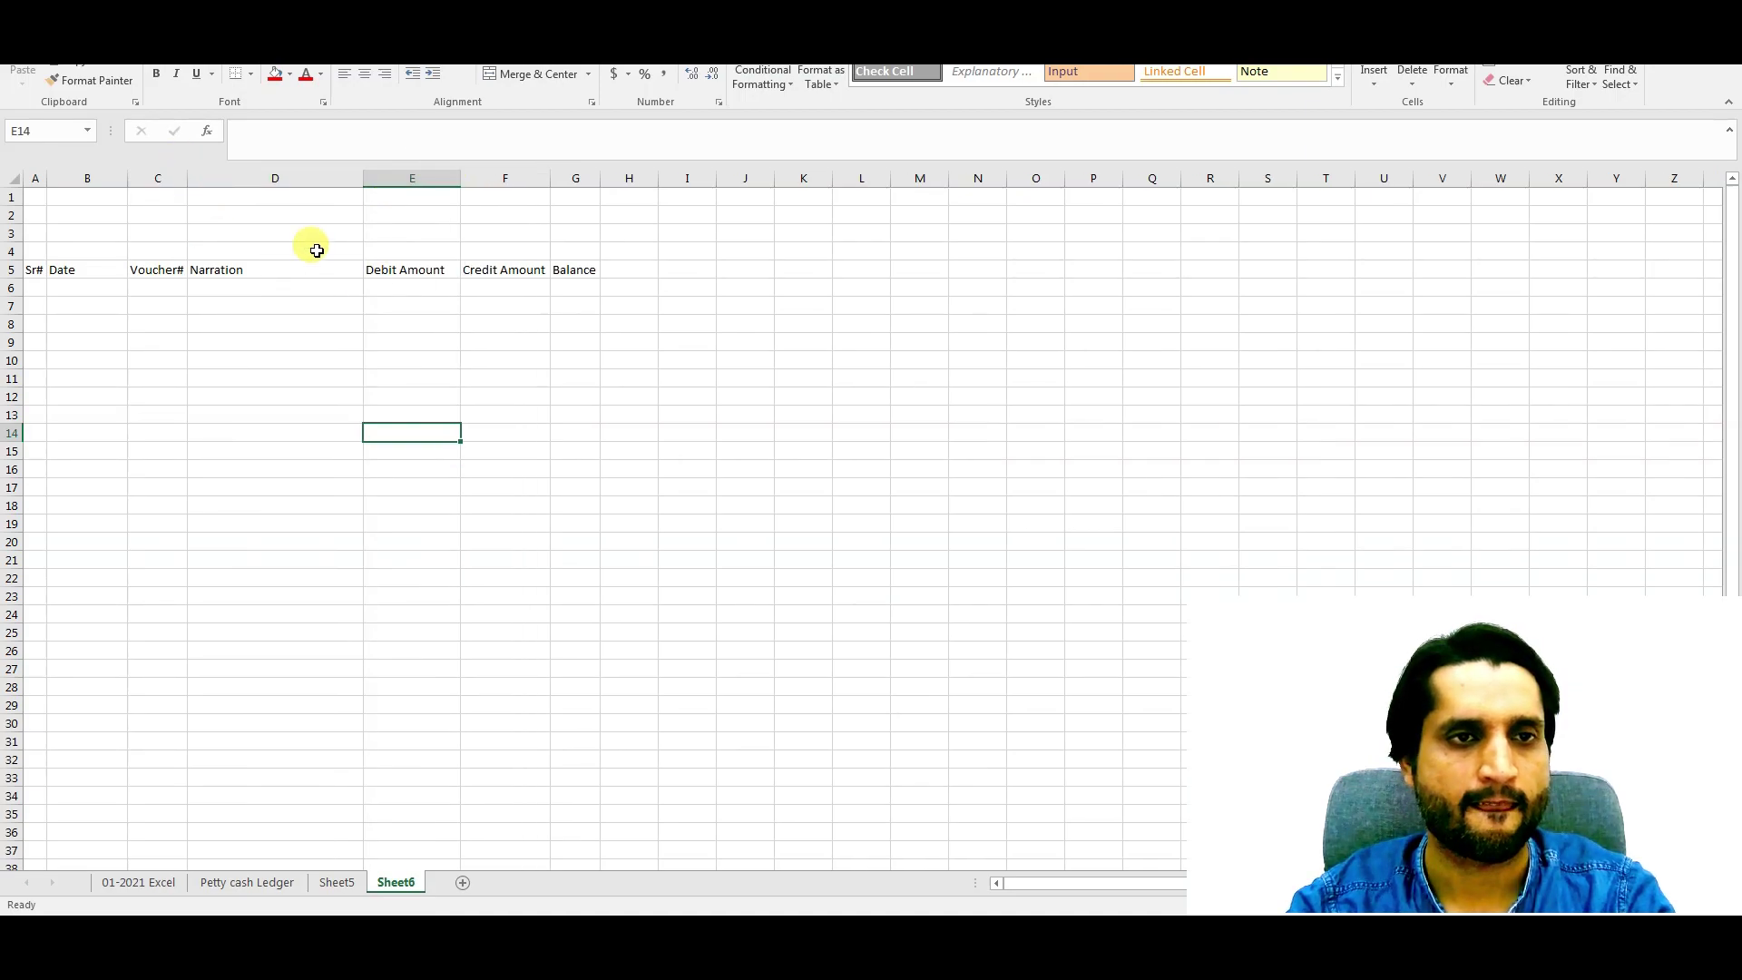
# Step: Merge and center A4:G4 and enter the title Petty cash Book Ledger
pyautogui.moveTo(38, 252); pyautogui.dragTo(583, 241)
pyautogui.click(536, 73)
pyautogui.write('Cas')
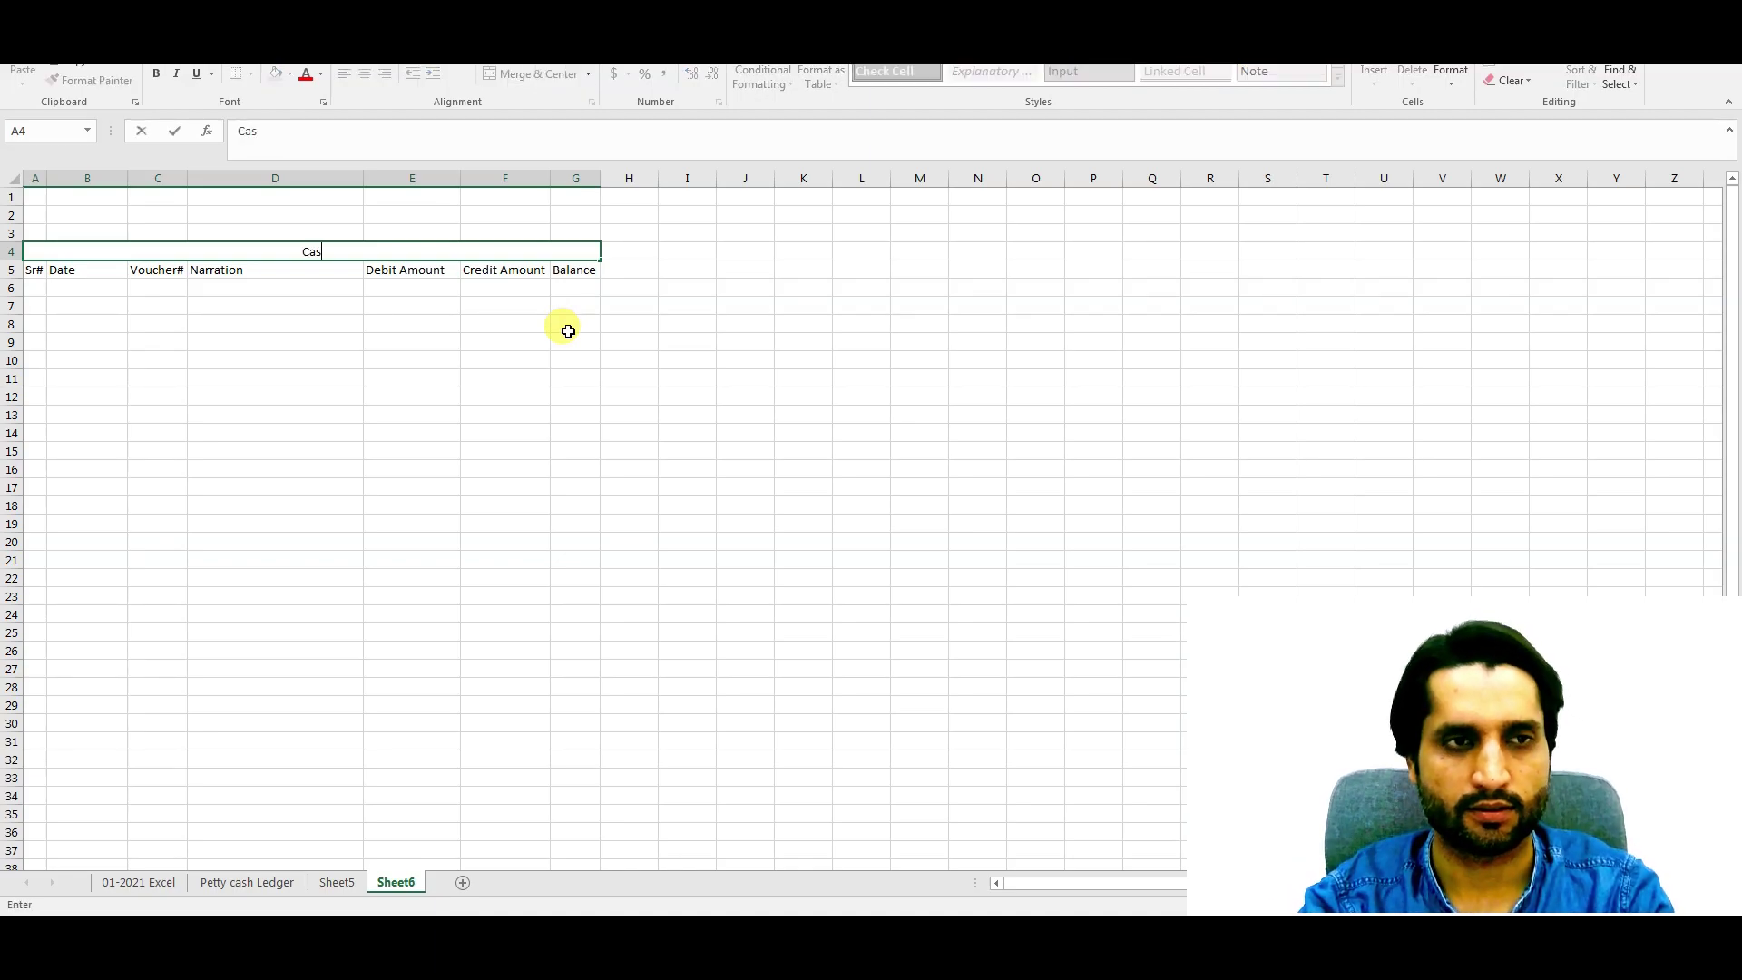
pyautogui.write('h')
pyautogui.press('BackSpace')
pyautogui.press('BackSpace')
pyautogui.write('Petty cash Book')
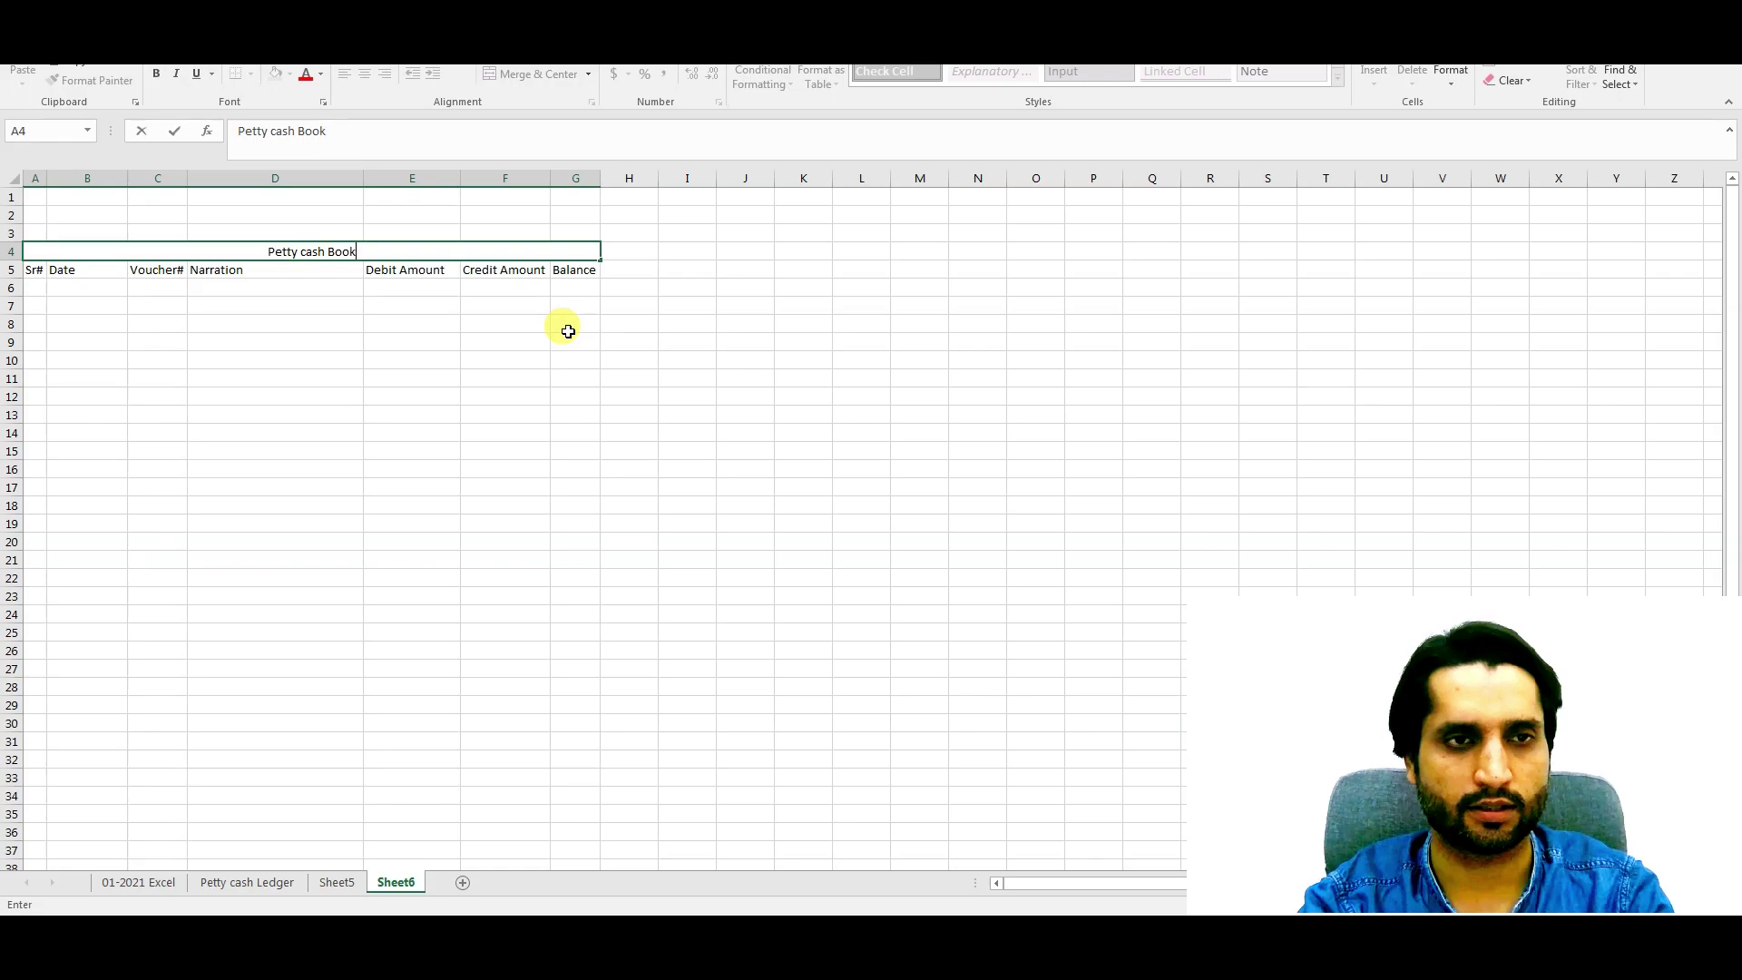
pyautogui.write(' Ledger')
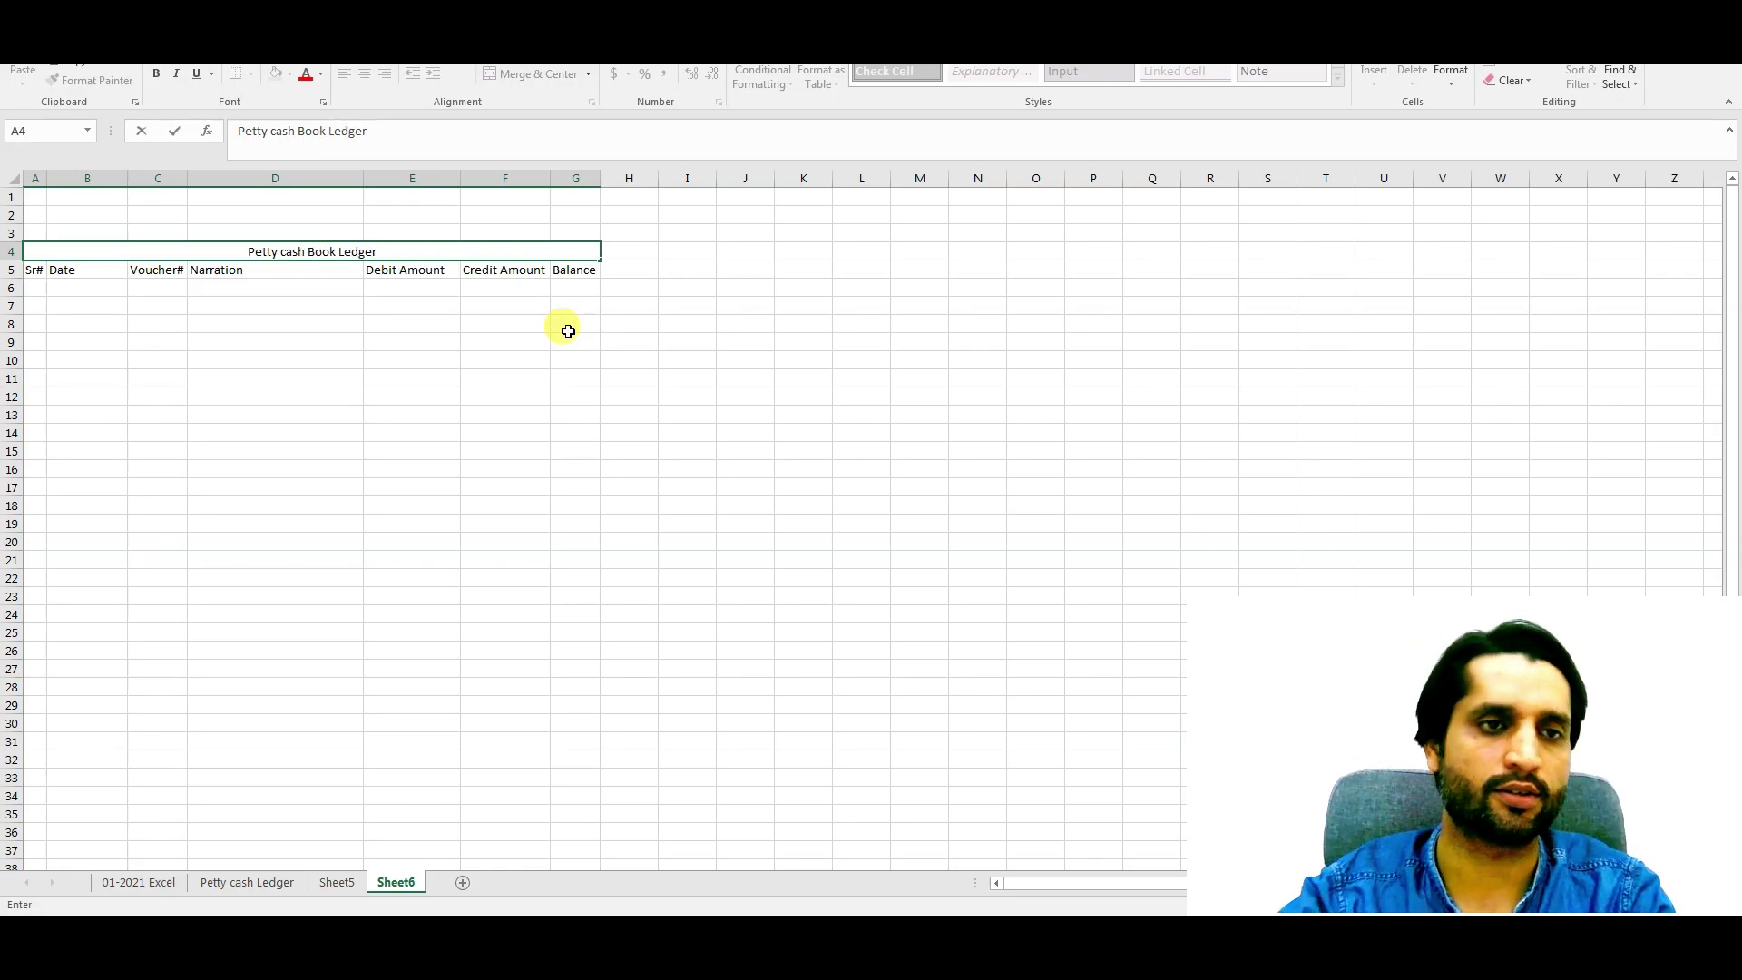
# Step: Merge and center A3:G3 and enter the heading Company Name
pyautogui.moveTo(30, 233); pyautogui.dragTo(580, 233)
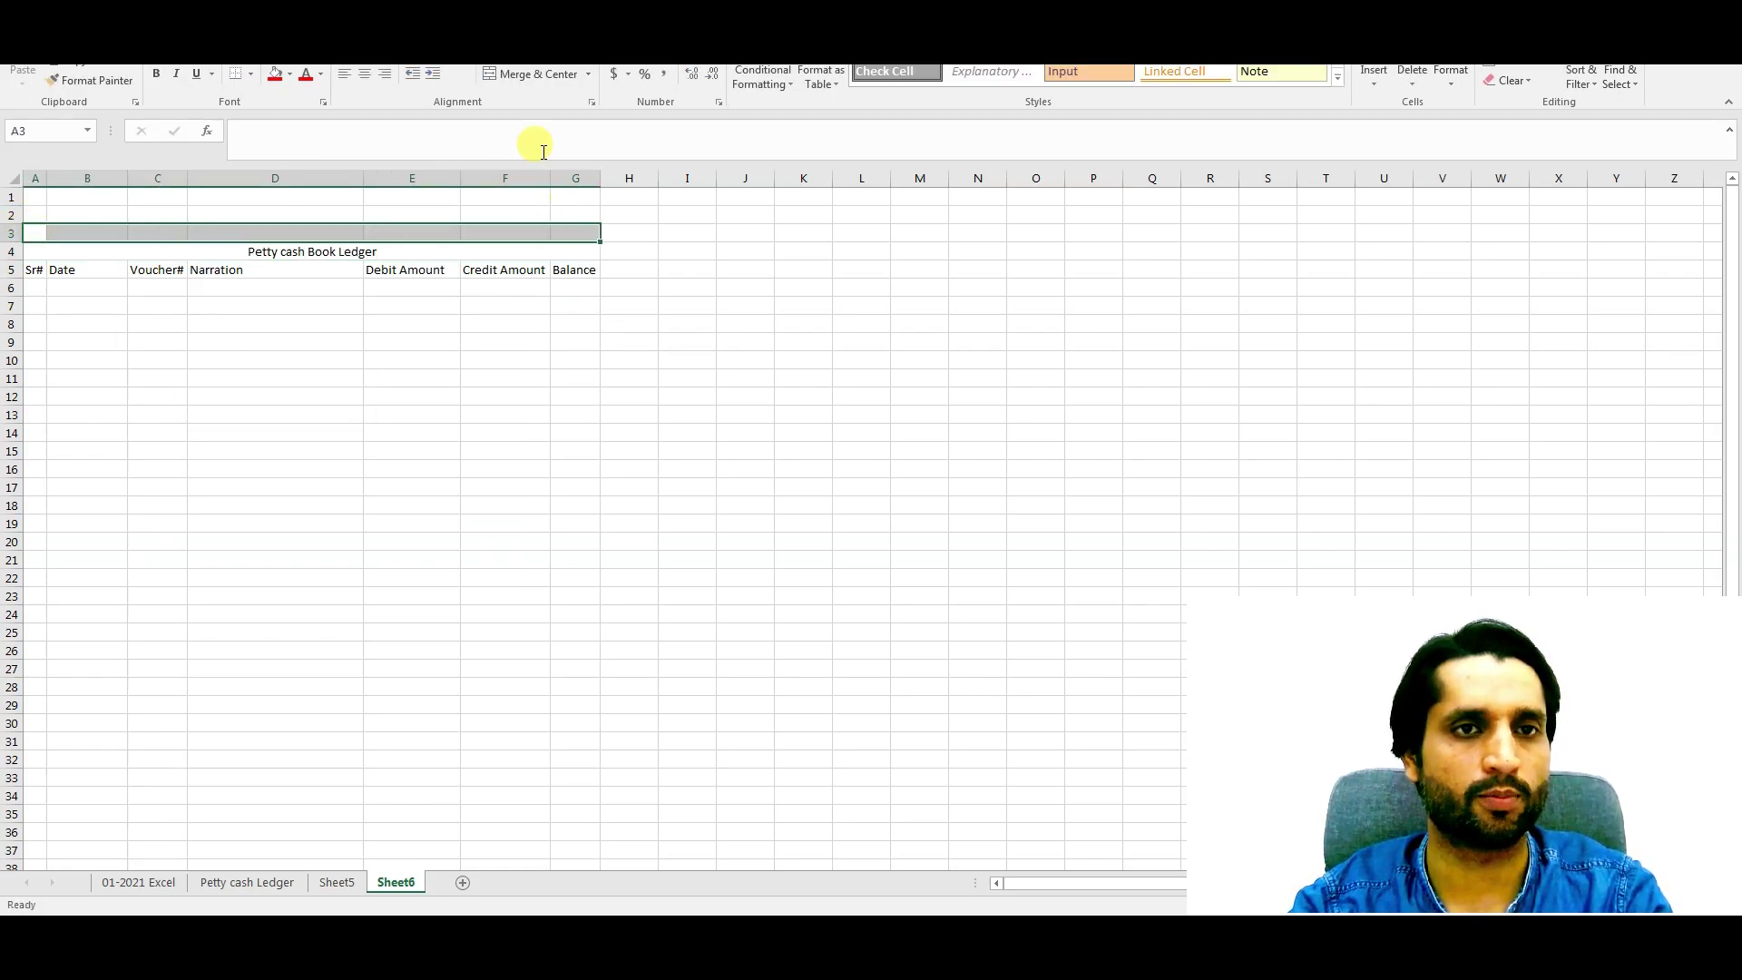
pyautogui.click(506, 77)
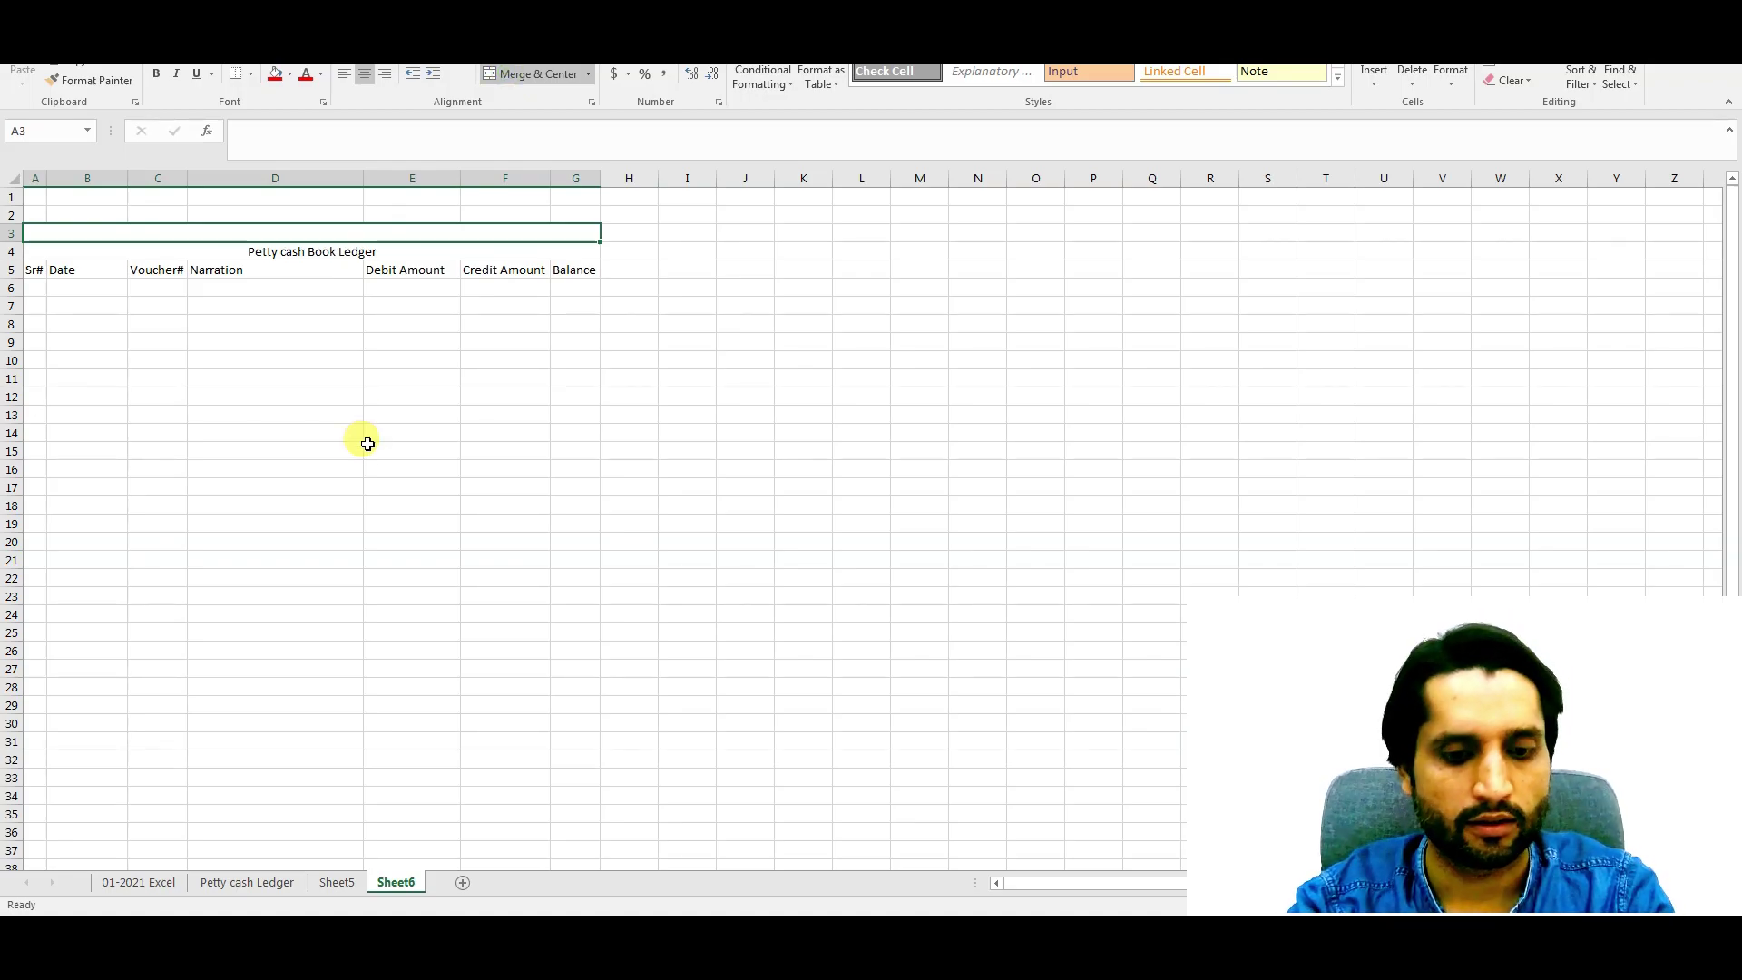
pyautogui.write('Company Name')
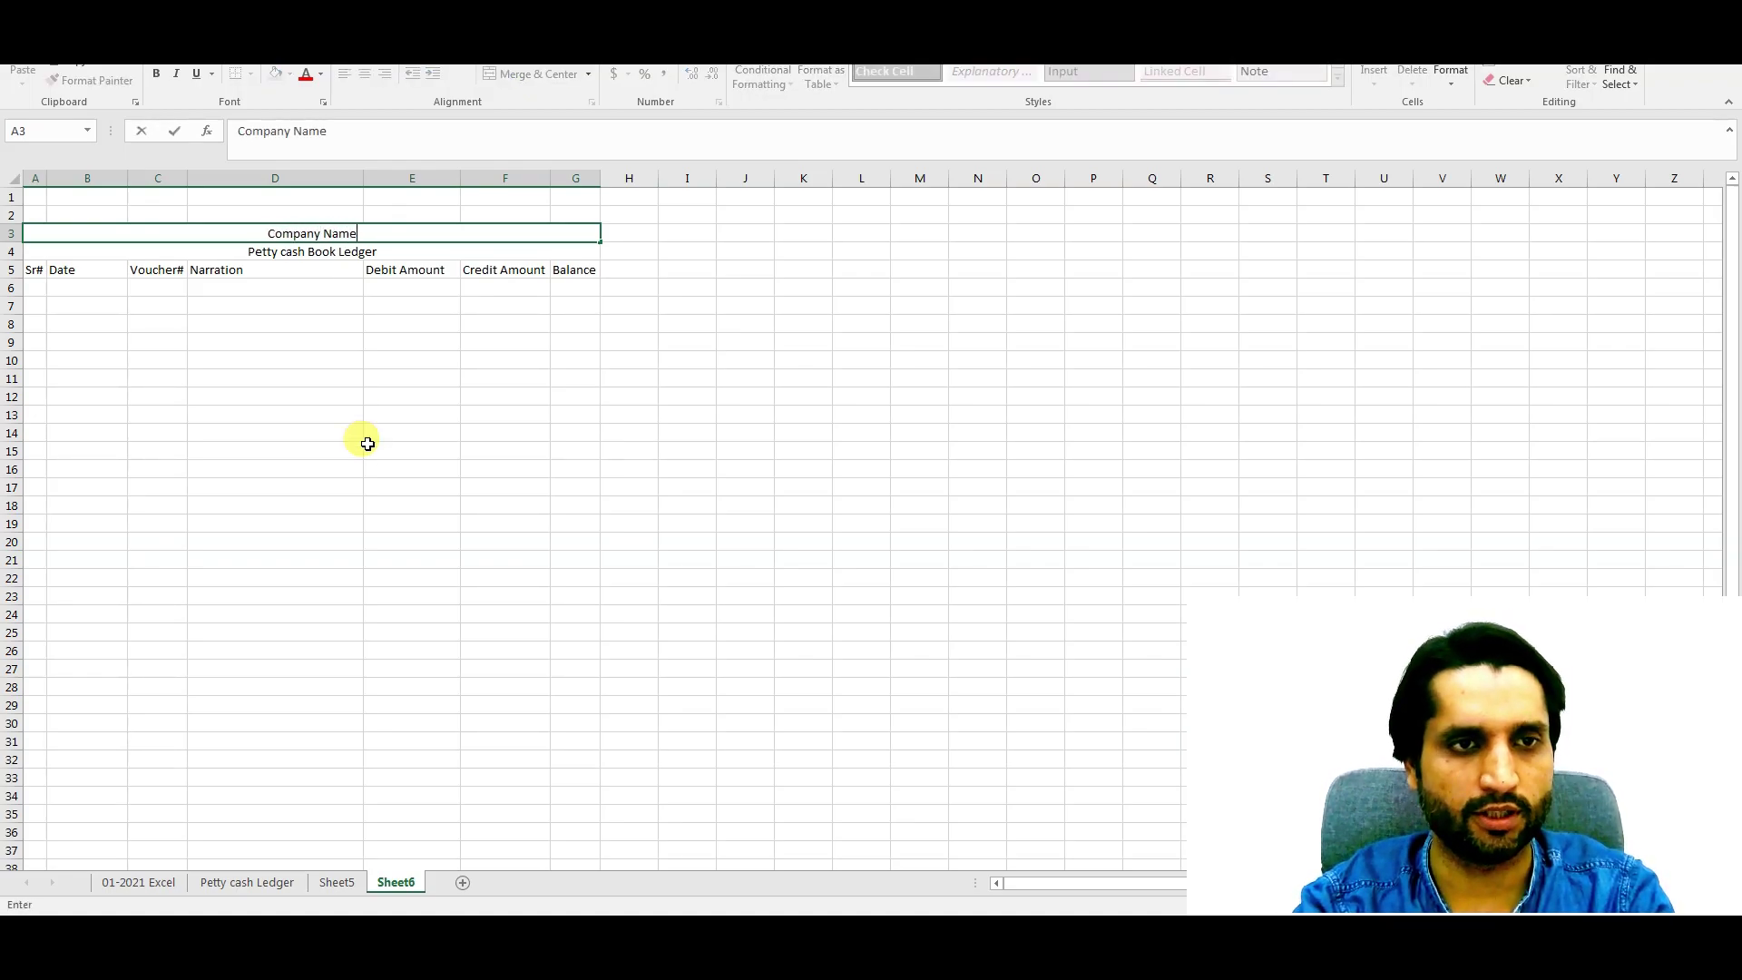
pyautogui.click(368, 443)
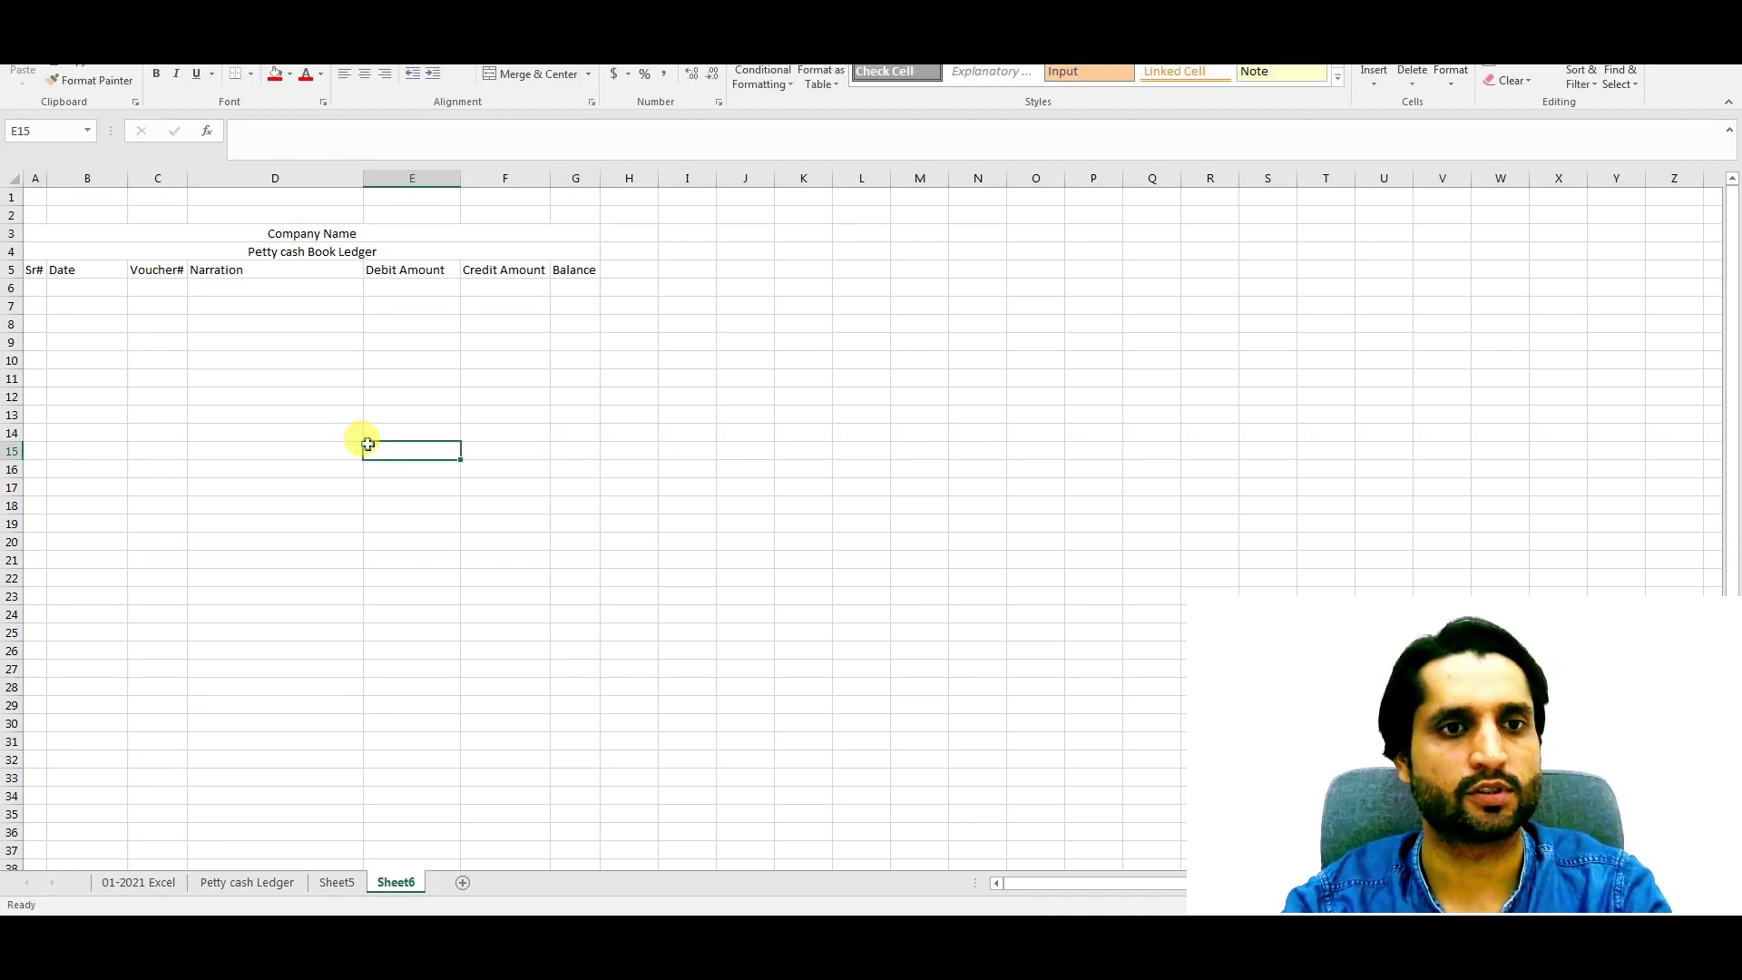
# Step: Start the first ledger entry in row 6 with serial number 01, date 01/01/2021 and voucher JV-0000
pyautogui.click(42, 286)
pyautogui.write('01')
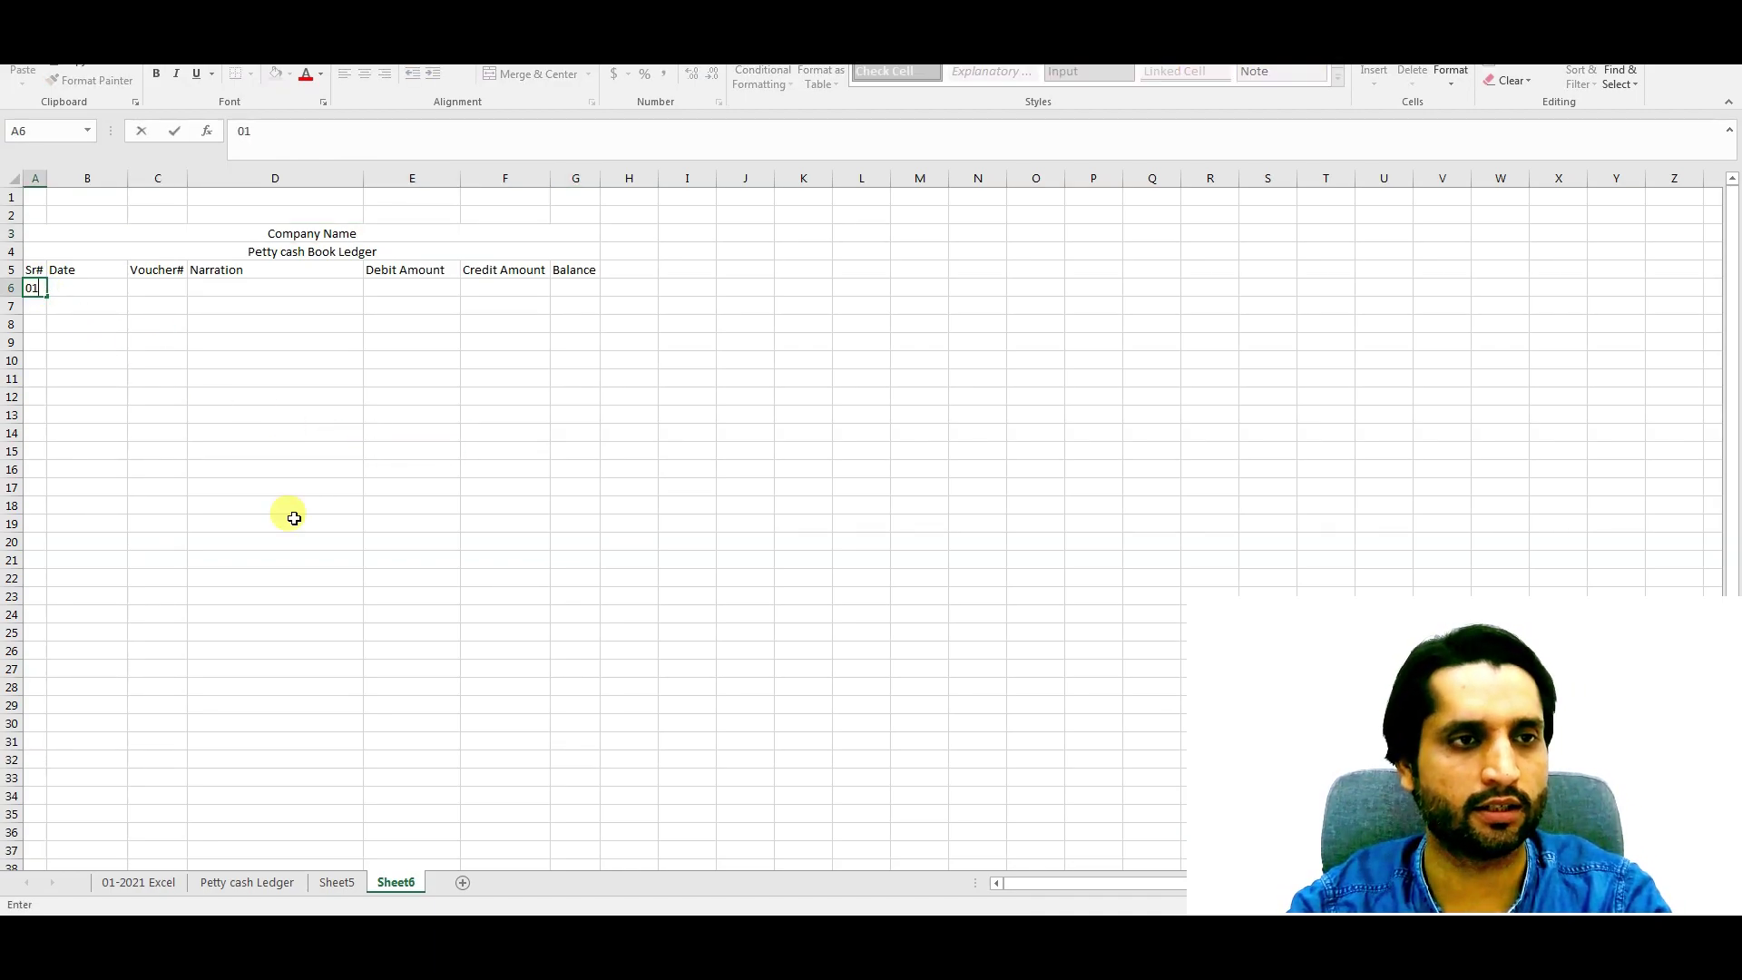
pyautogui.press('Tab')
pyautogui.write('01/01/2021')
pyautogui.press('Tab')
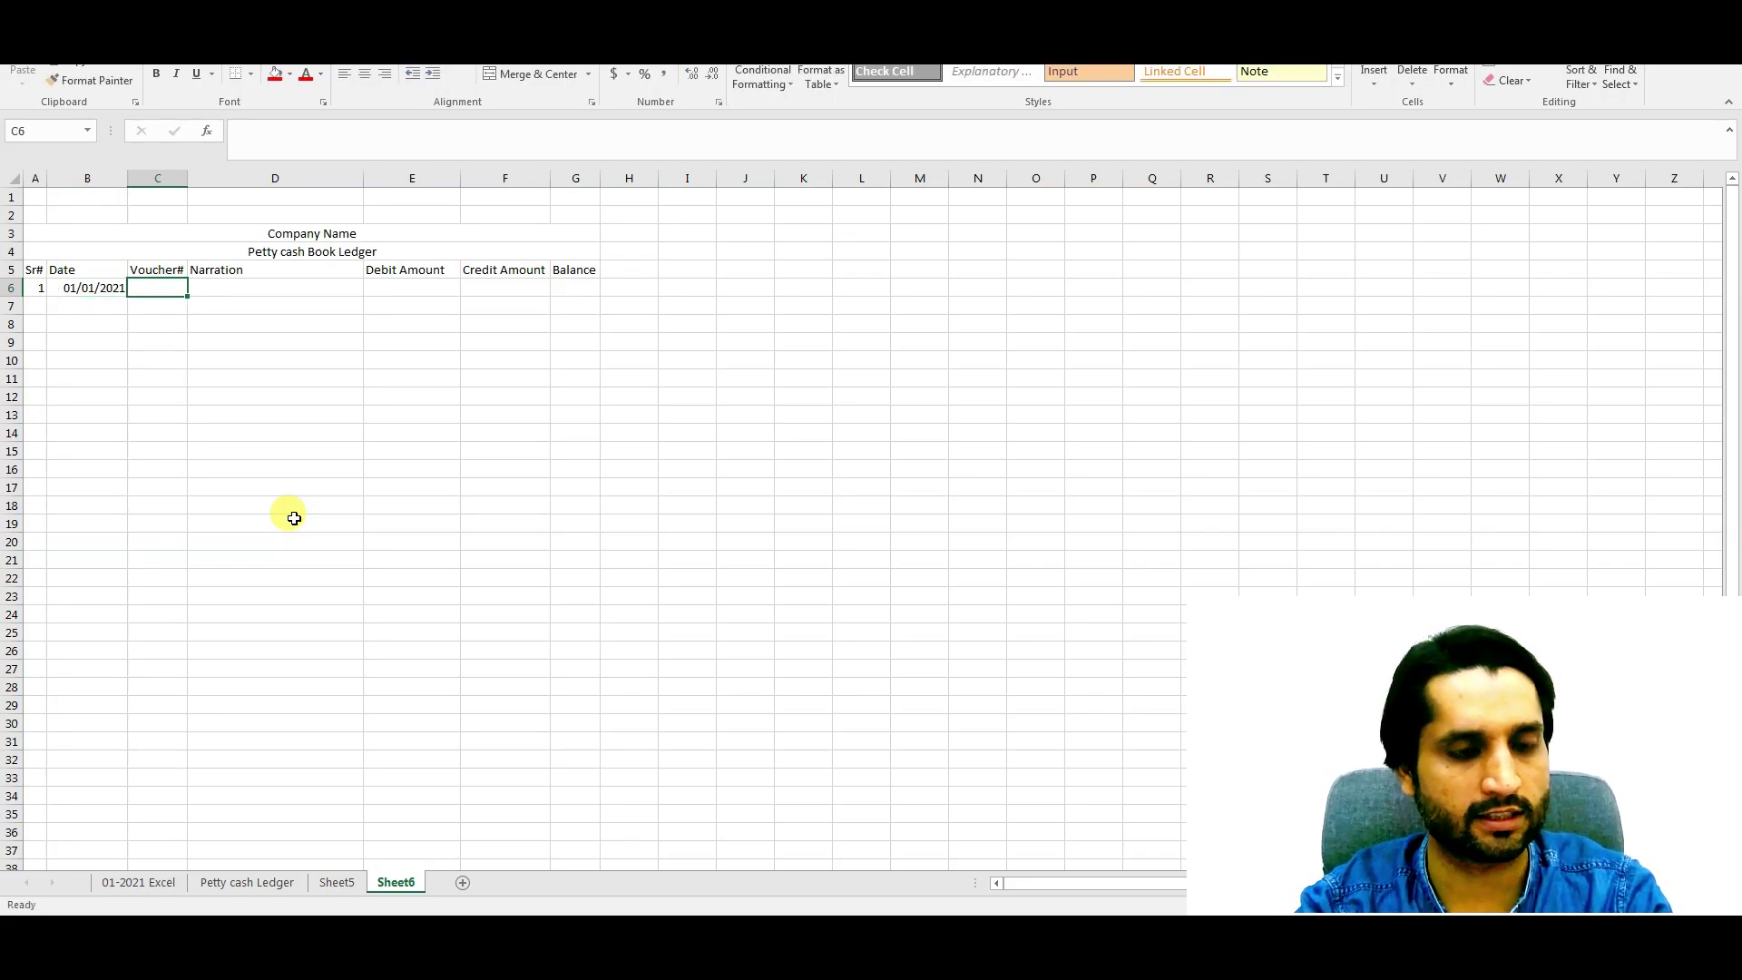
pyautogui.write('CRV-')
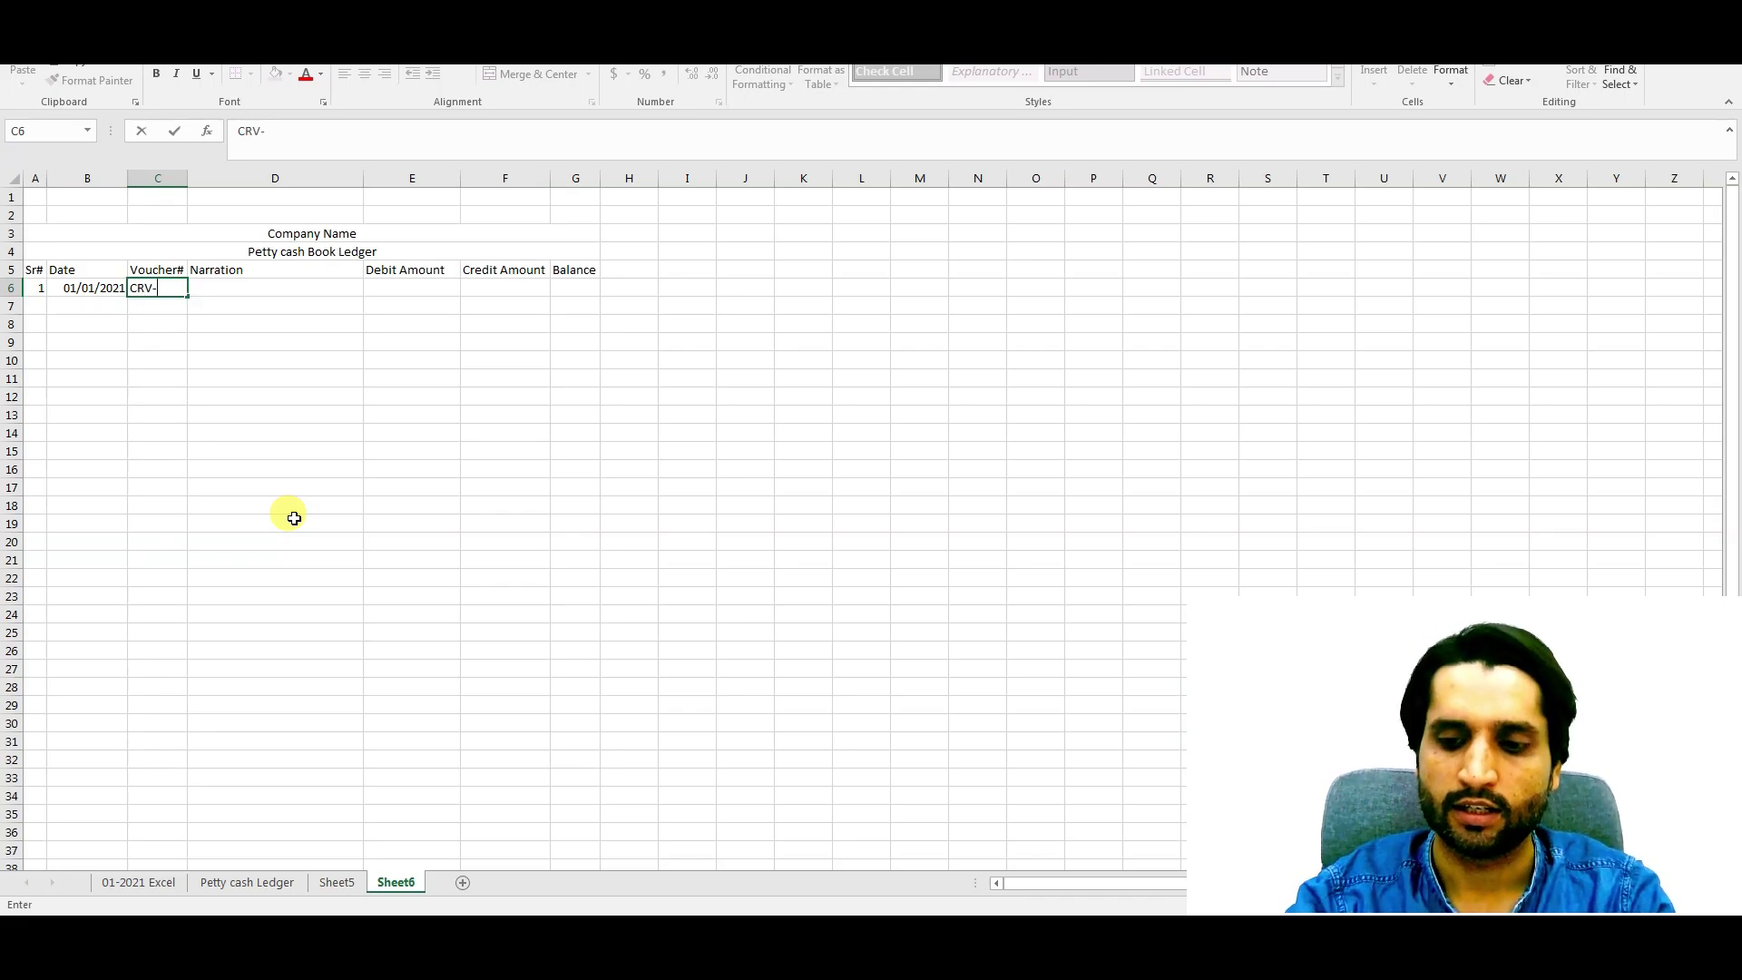
pyautogui.press('BackSpace')
pyautogui.press('BackSpace')
pyautogui.press('BackSpace')
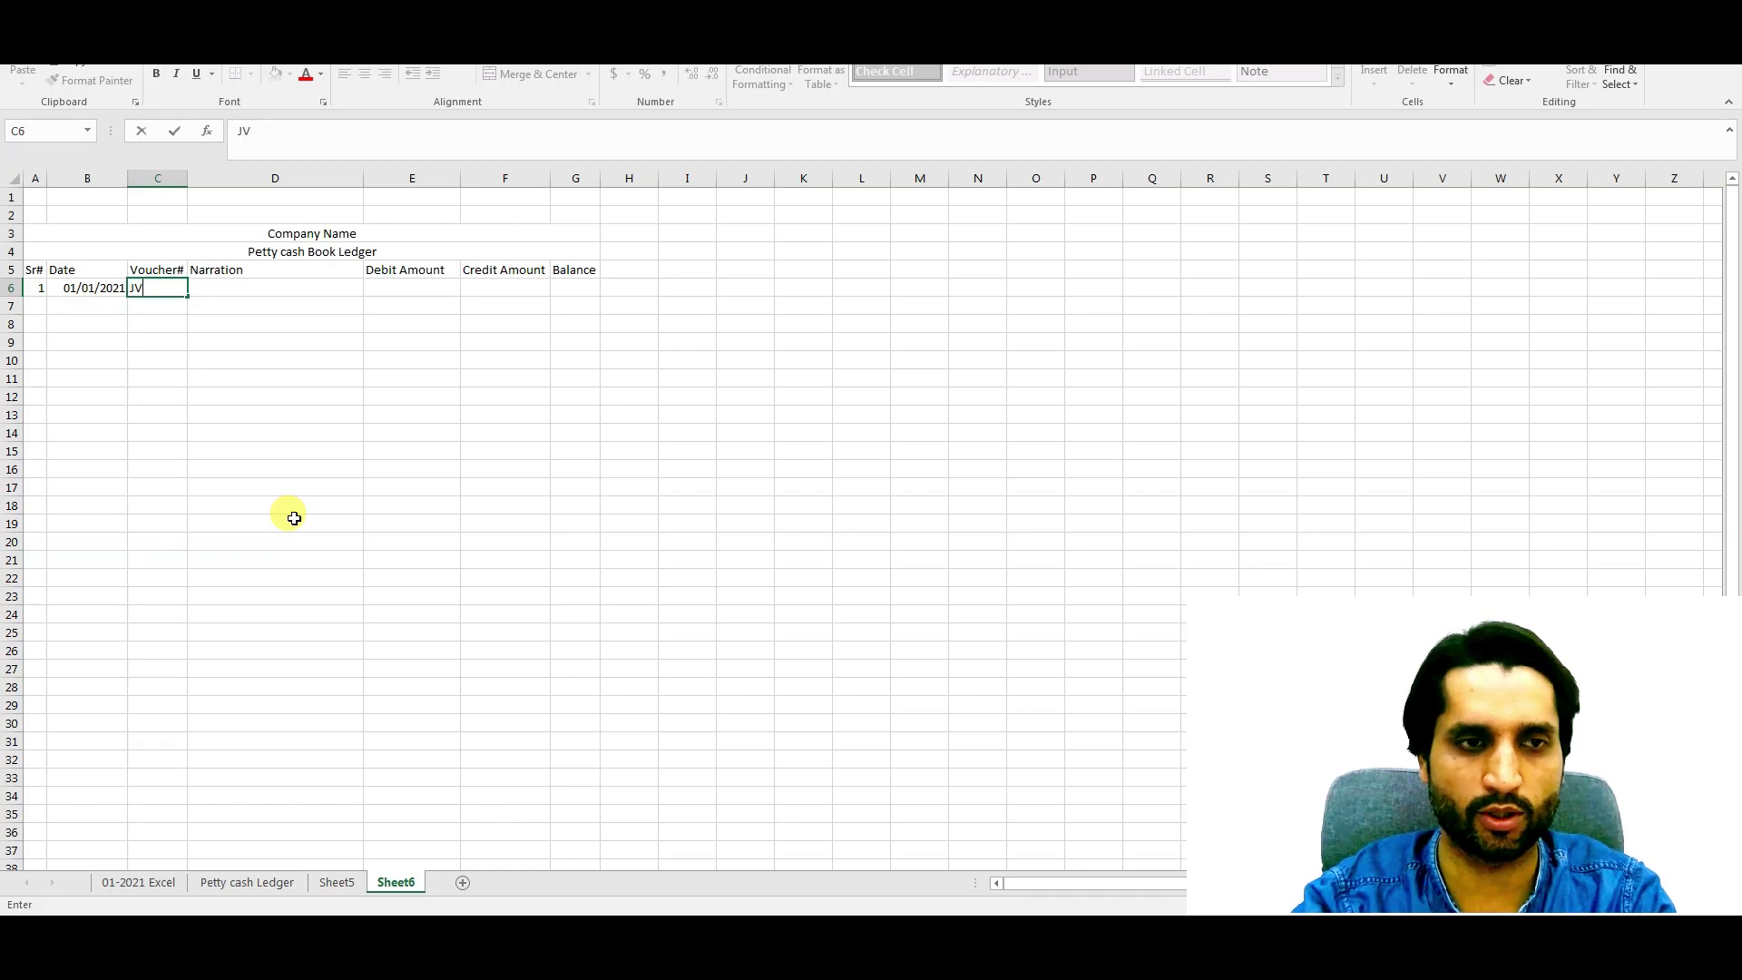
pyautogui.write('-0000')
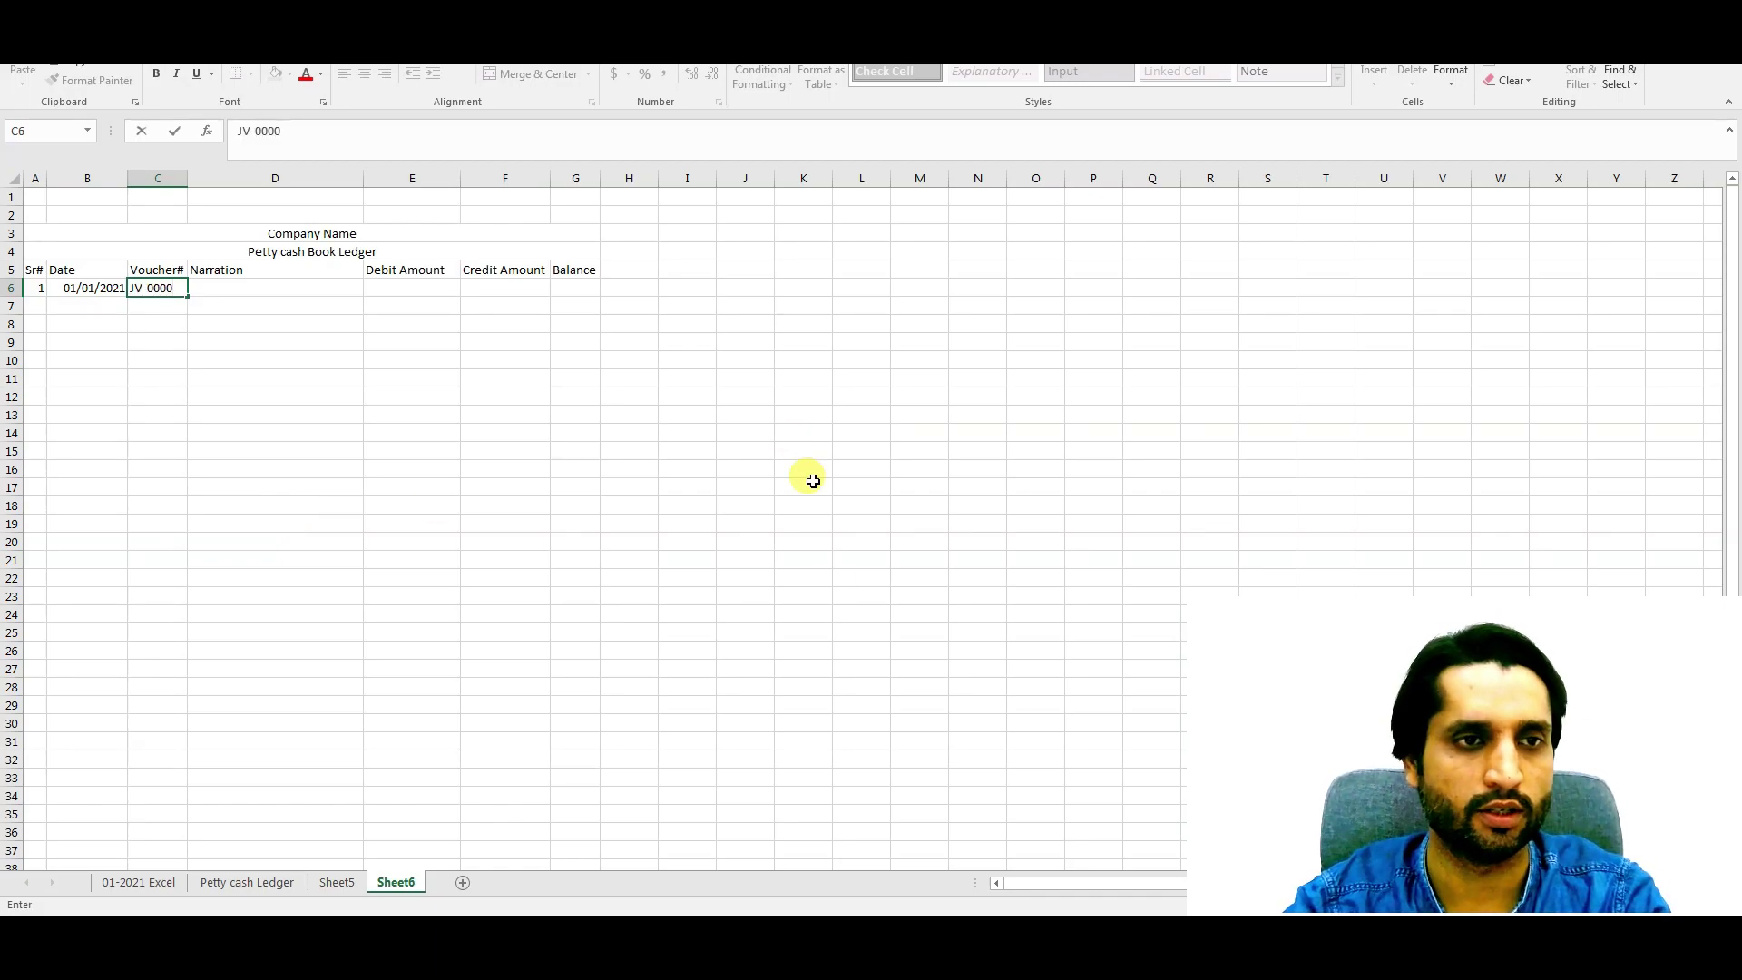
# Step: Complete the first entry with the narration Opening Balance in D6 and a debit amount of 1000 in E6
pyautogui.click(246, 284)
pyautogui.write('Openingn')
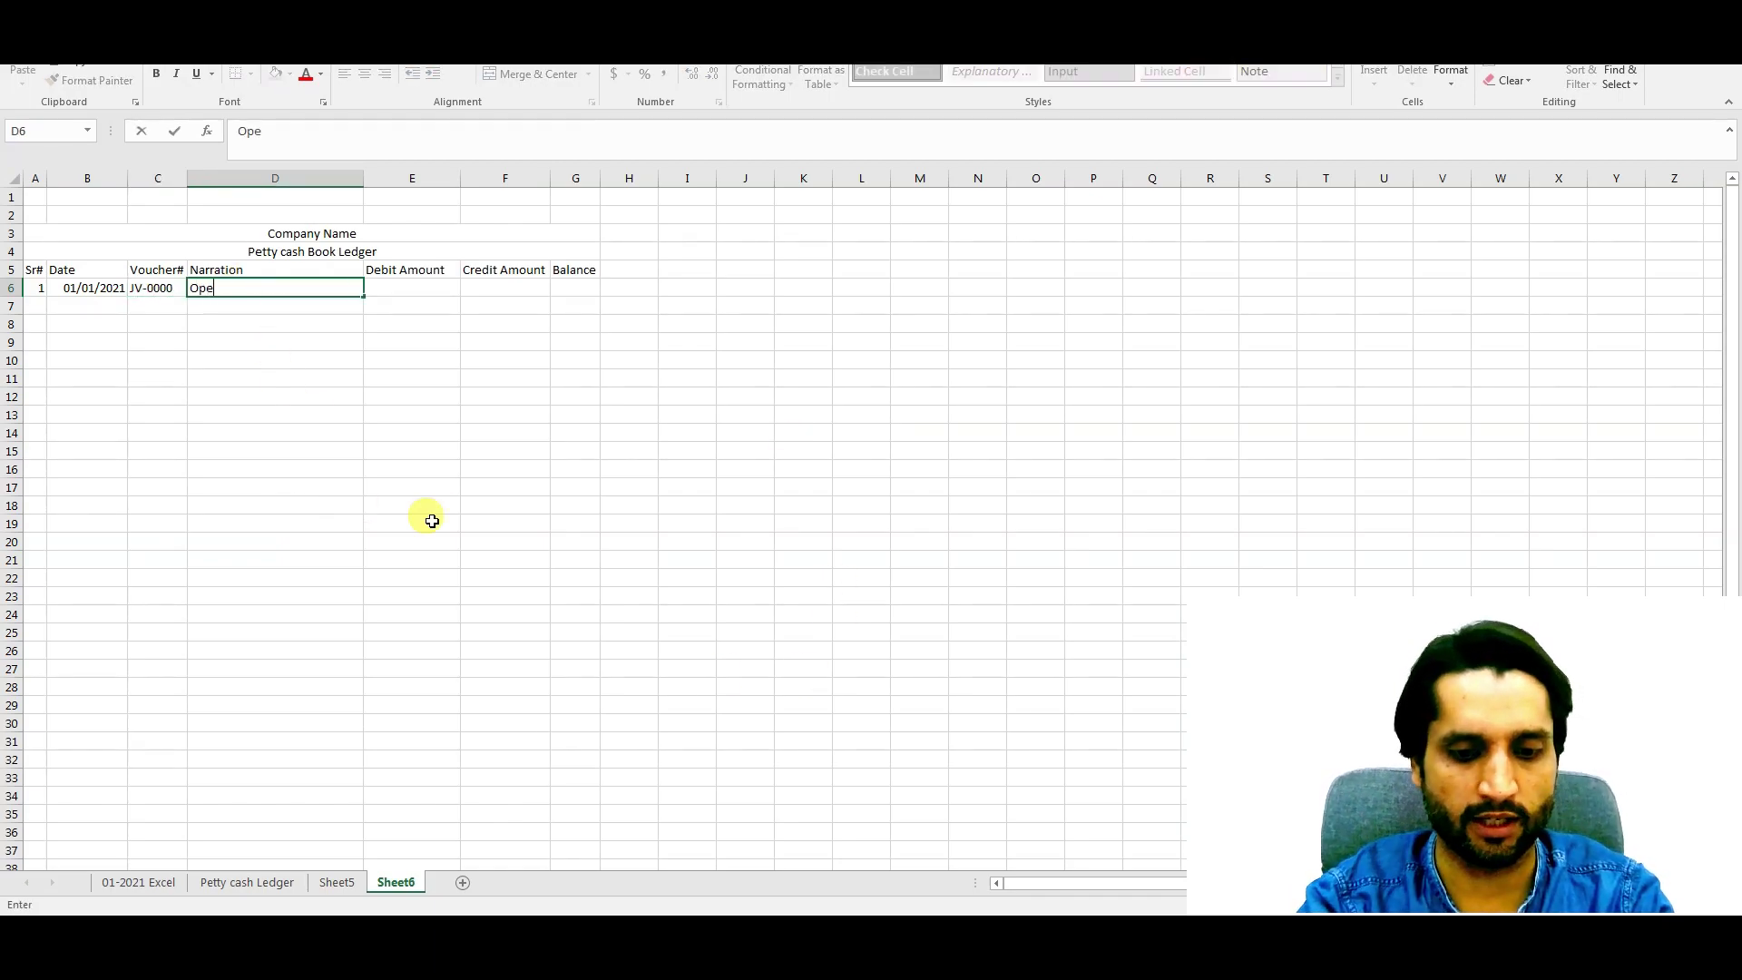
pyautogui.press('BackSpace')
pyautogui.press('BackSpace')
pyautogui.press('BackSpace')
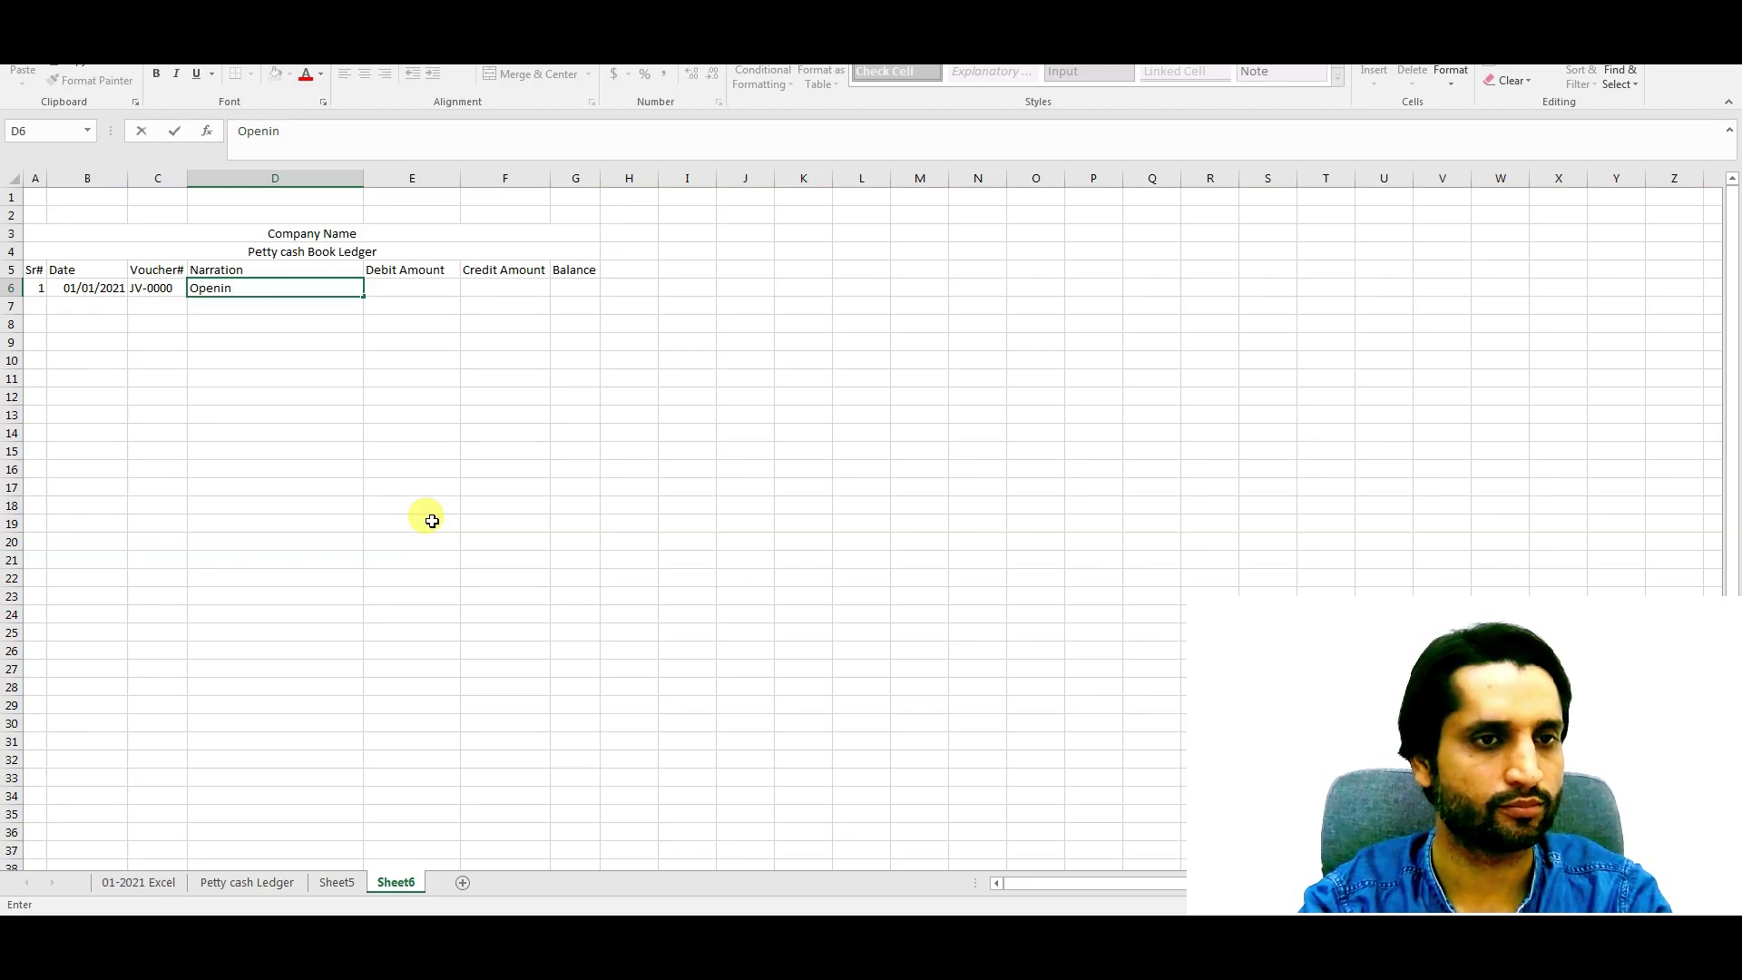
pyautogui.write('Balan')
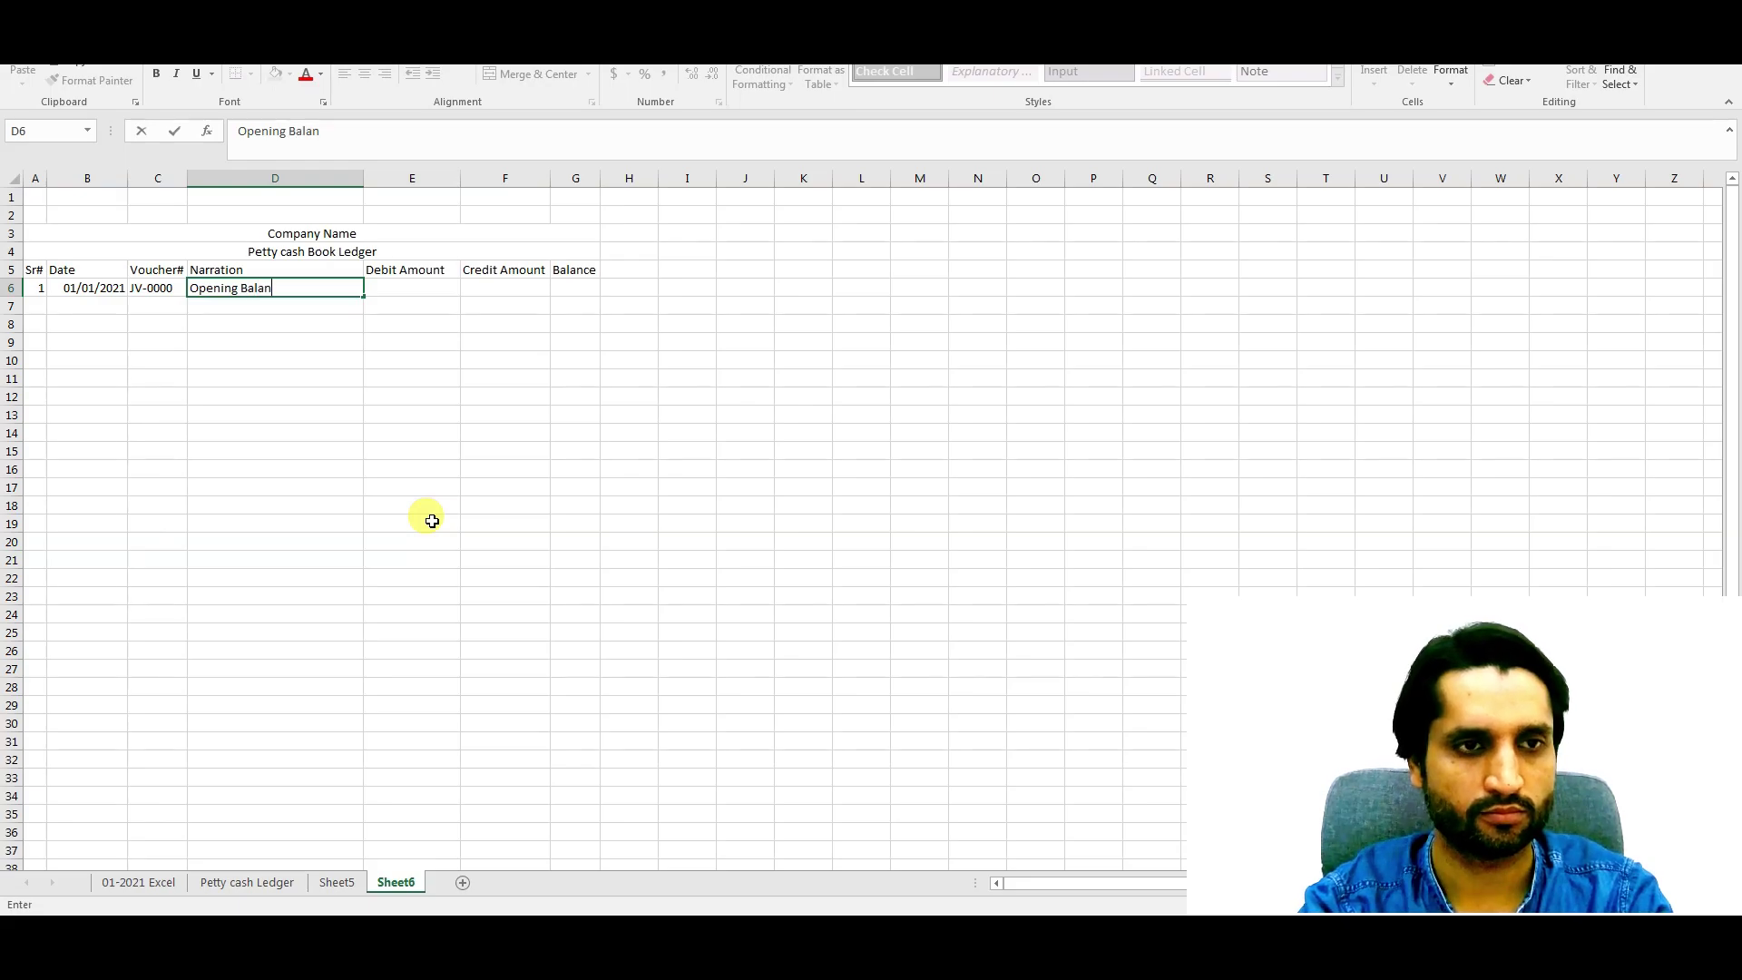
pyautogui.write('ce')
pyautogui.press('Tab')
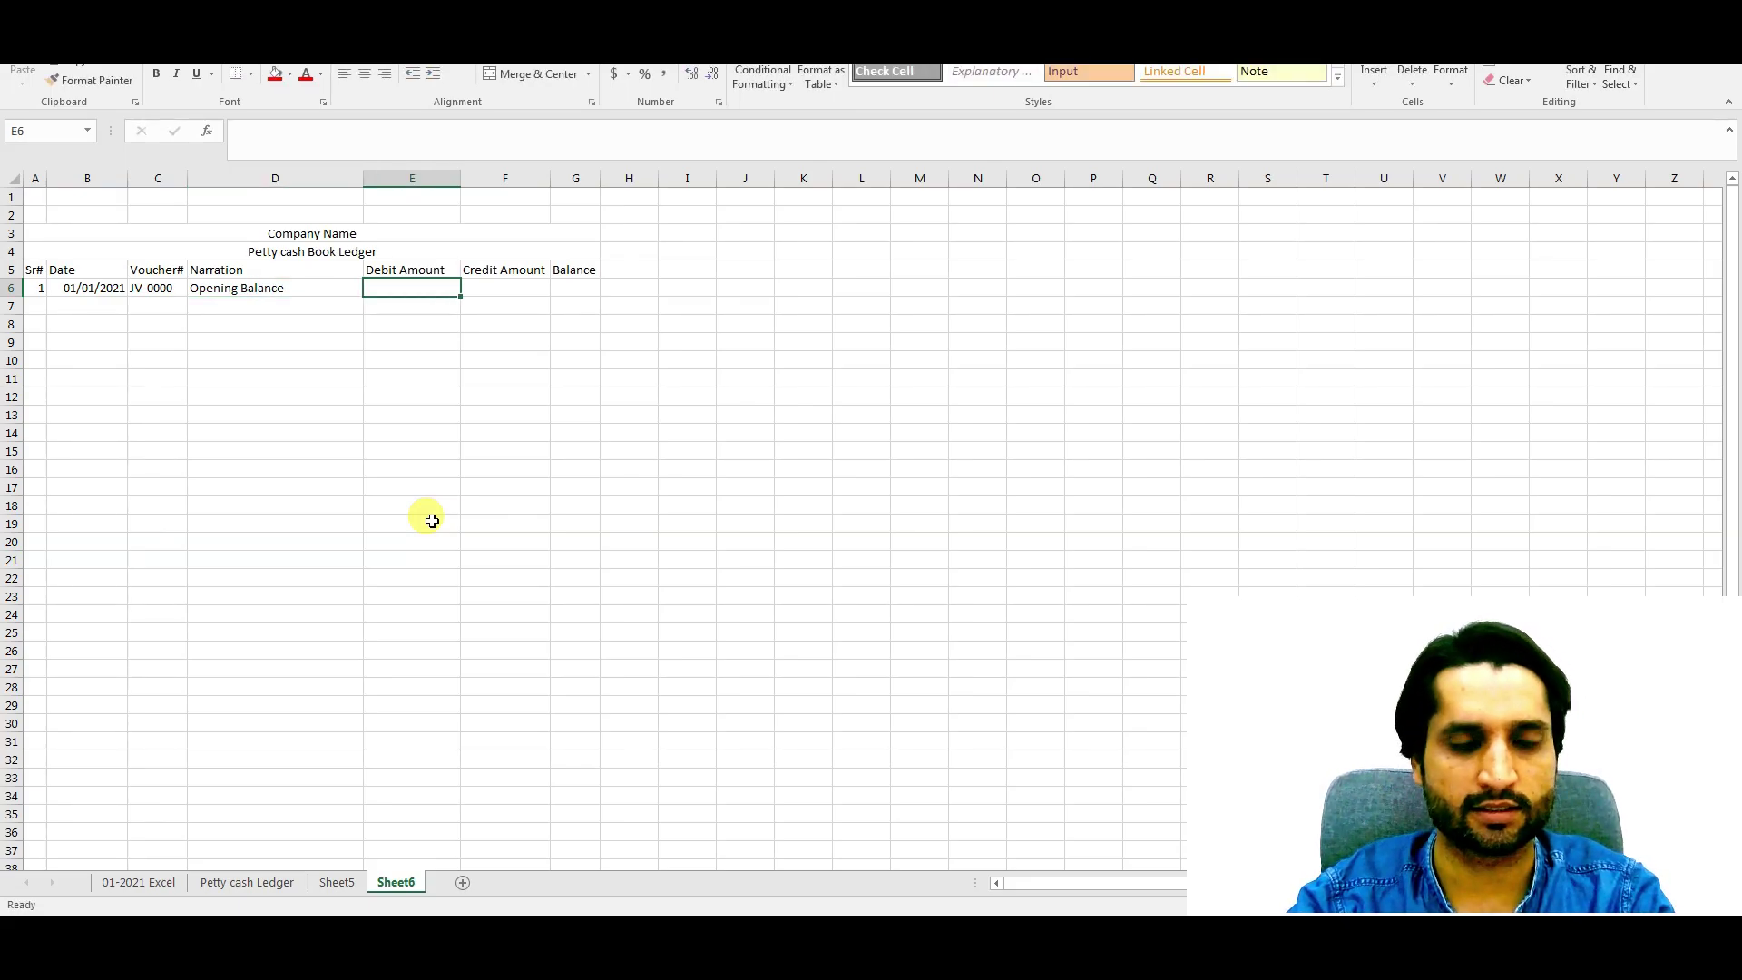
pyautogui.write('1000')
pyautogui.press('Return')
# Step: Set the opening row's balance in G6 to the debit amount with the formula =E6
pyautogui.click(579, 292)
pyautogui.write('=')
pyautogui.press('Left')
pyautogui.press('Left')
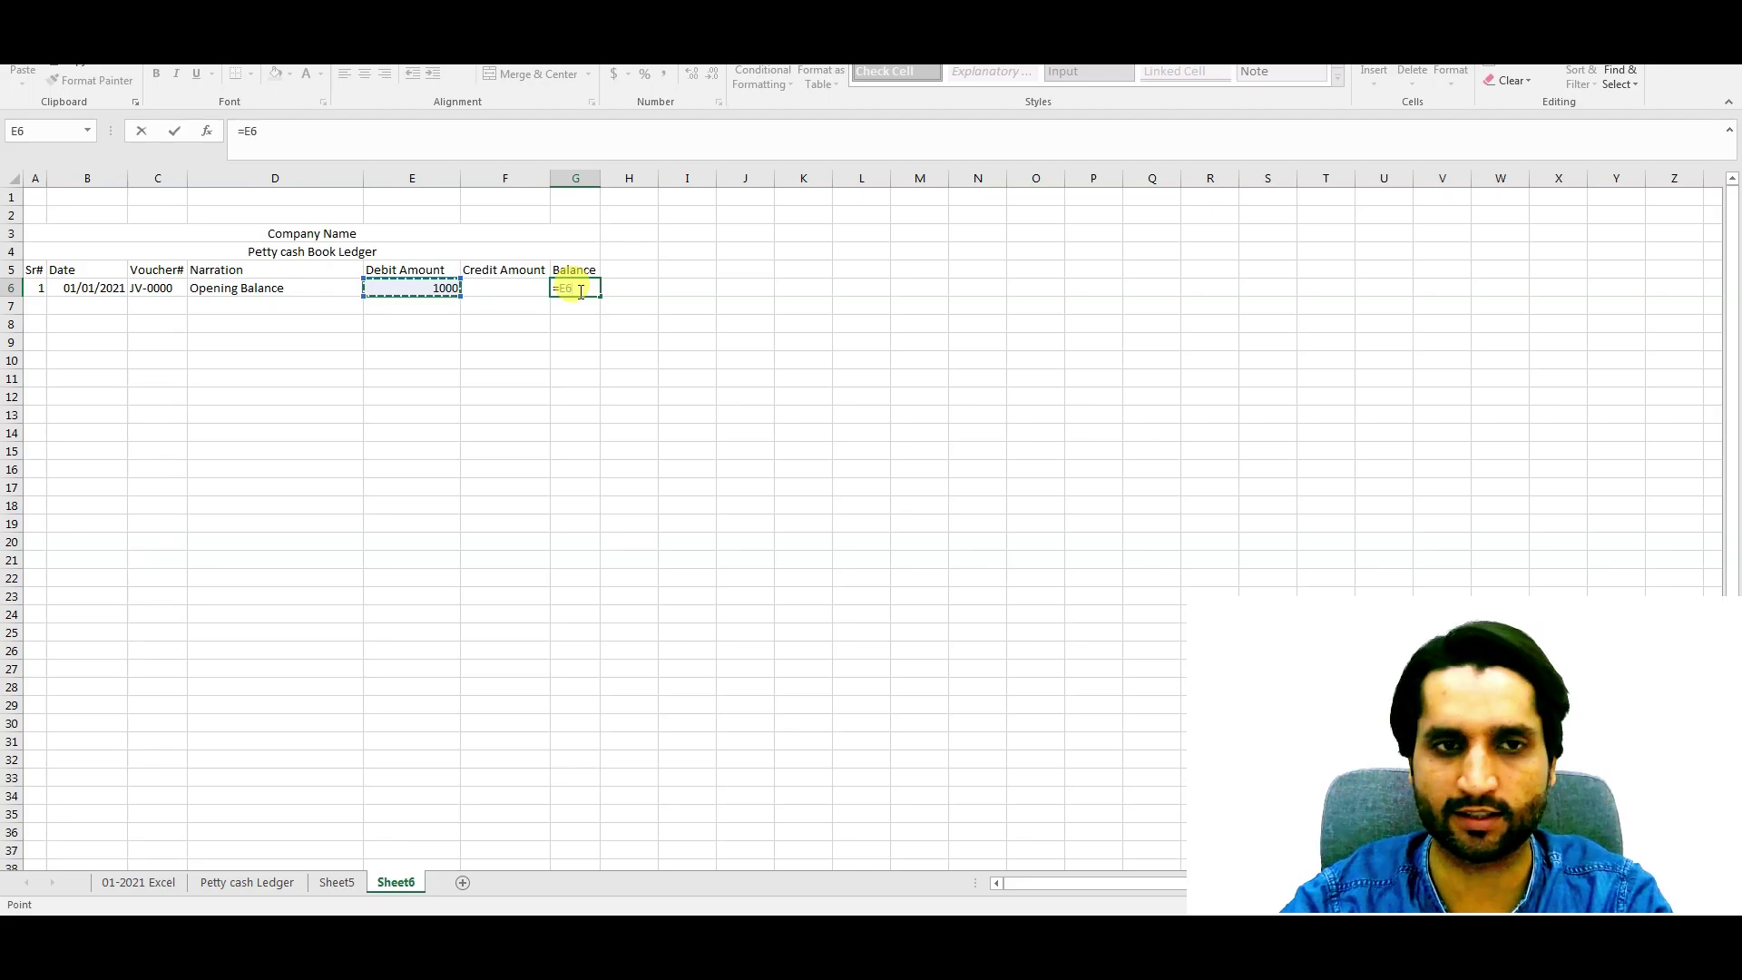
pyautogui.press('Return')
# Step: Apply the comma number format to the debit, credit and balance cells E6:G28
pyautogui.moveTo(437, 285); pyautogui.dragTo(581, 687)
pyautogui.click(665, 74)
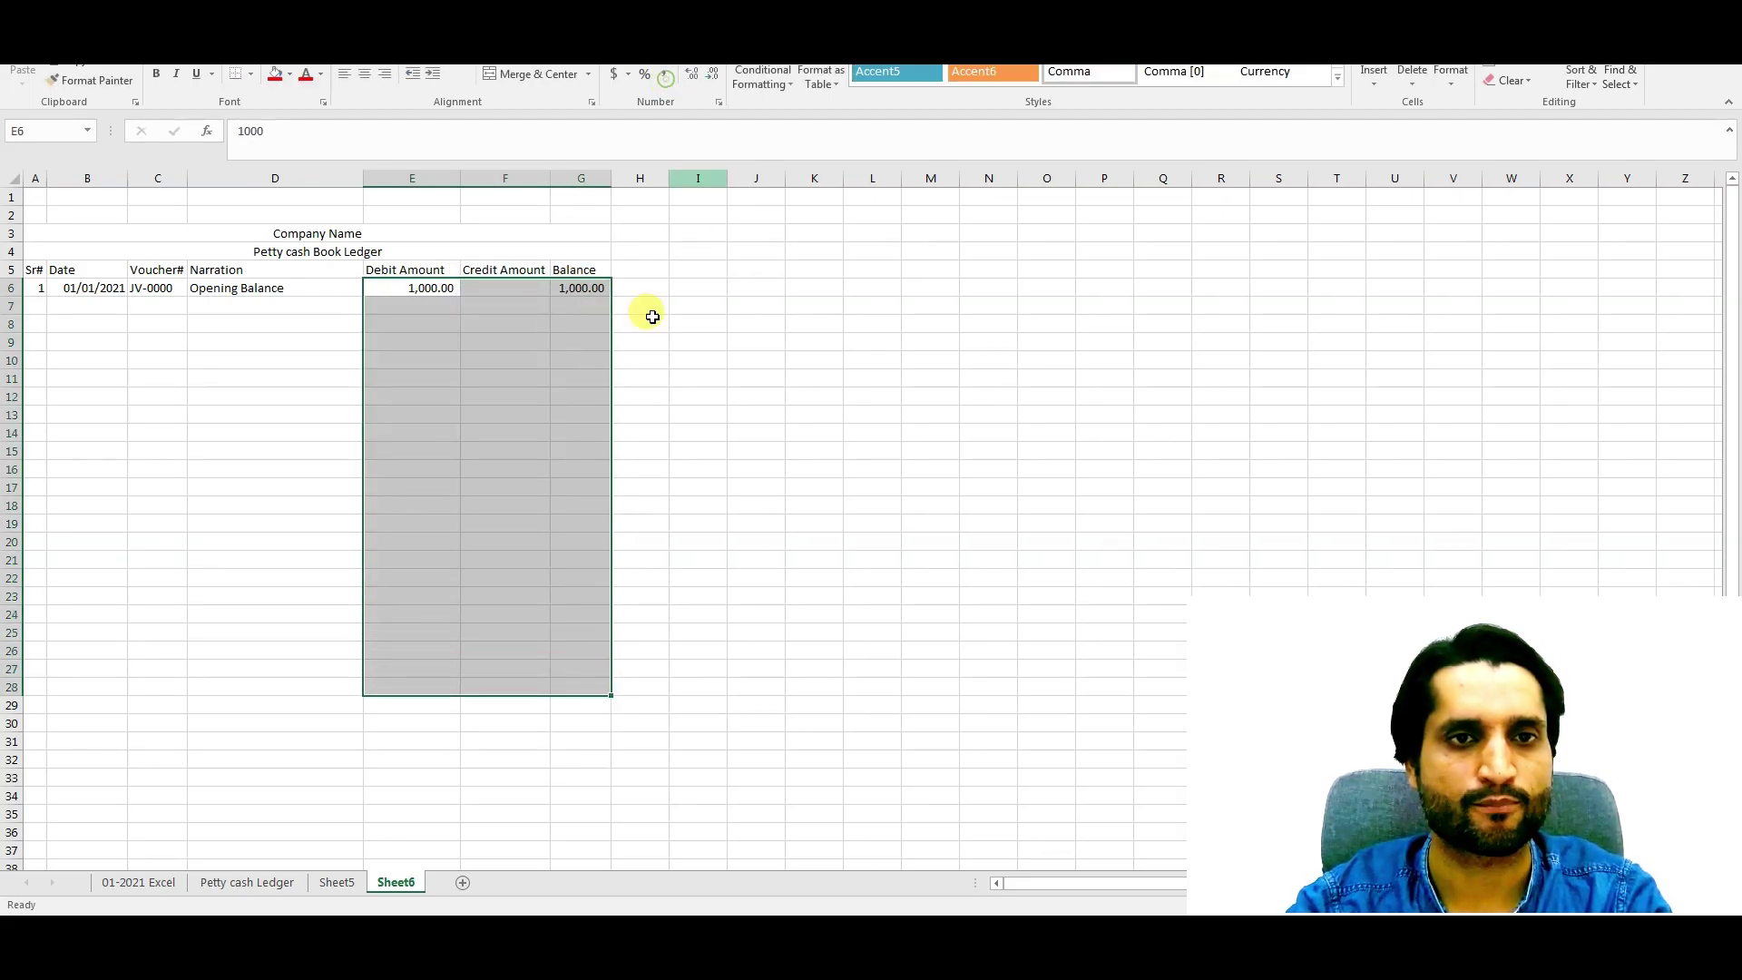
pyautogui.click(465, 504)
# Step: Total the debit column in E26 with =SUM(E6:E25) and fill the formula across to the credit column in F26
pyautogui.click(415, 649)
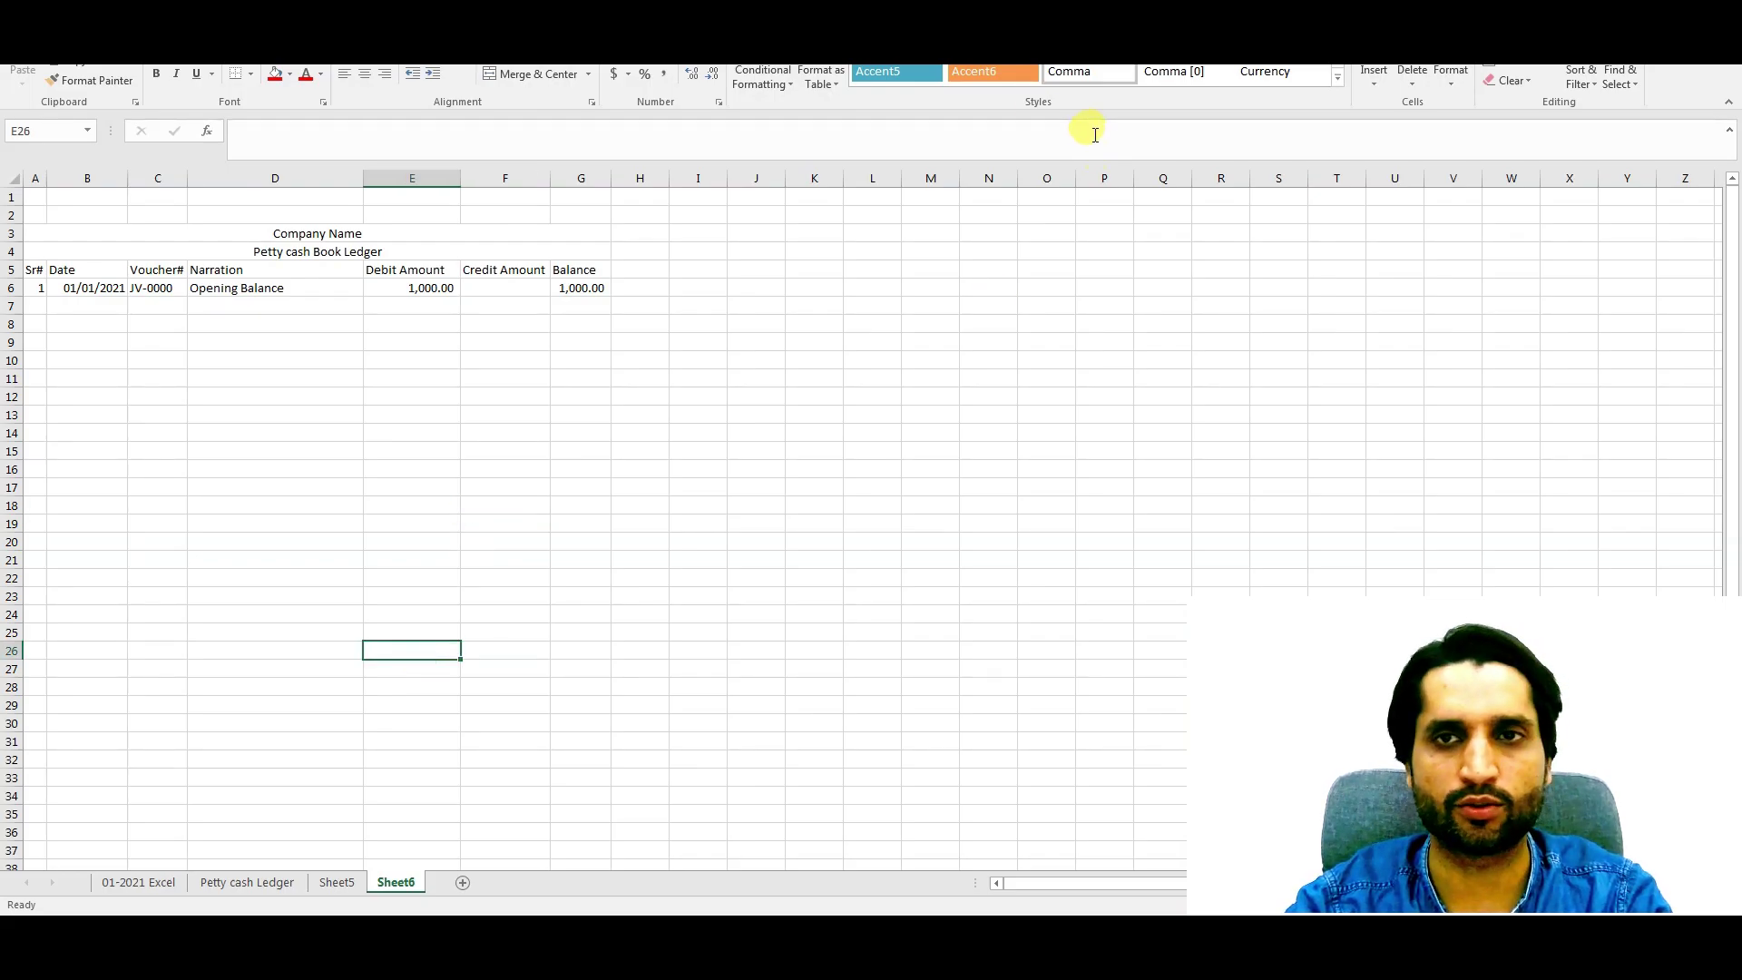
pyautogui.hotkey('alt', '=')
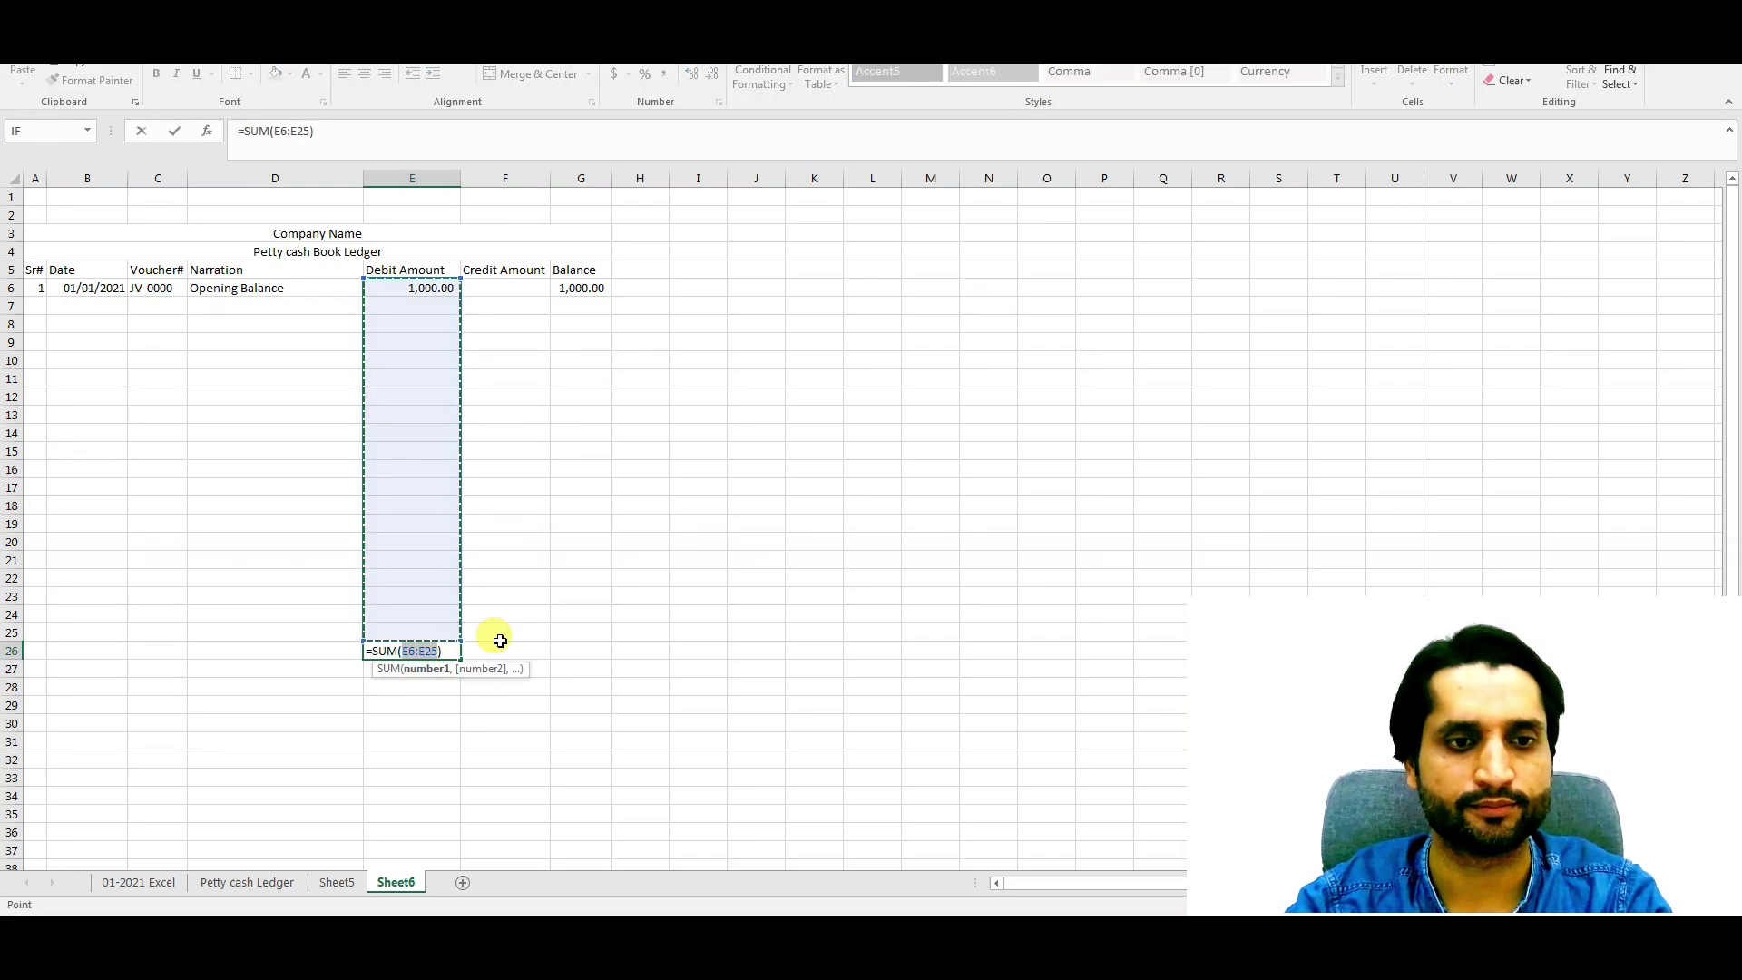
pyautogui.press('Return')
pyautogui.click(431, 651)
pyautogui.moveTo(459, 657); pyautogui.dragTo(556, 662)
pyautogui.click(588, 654)
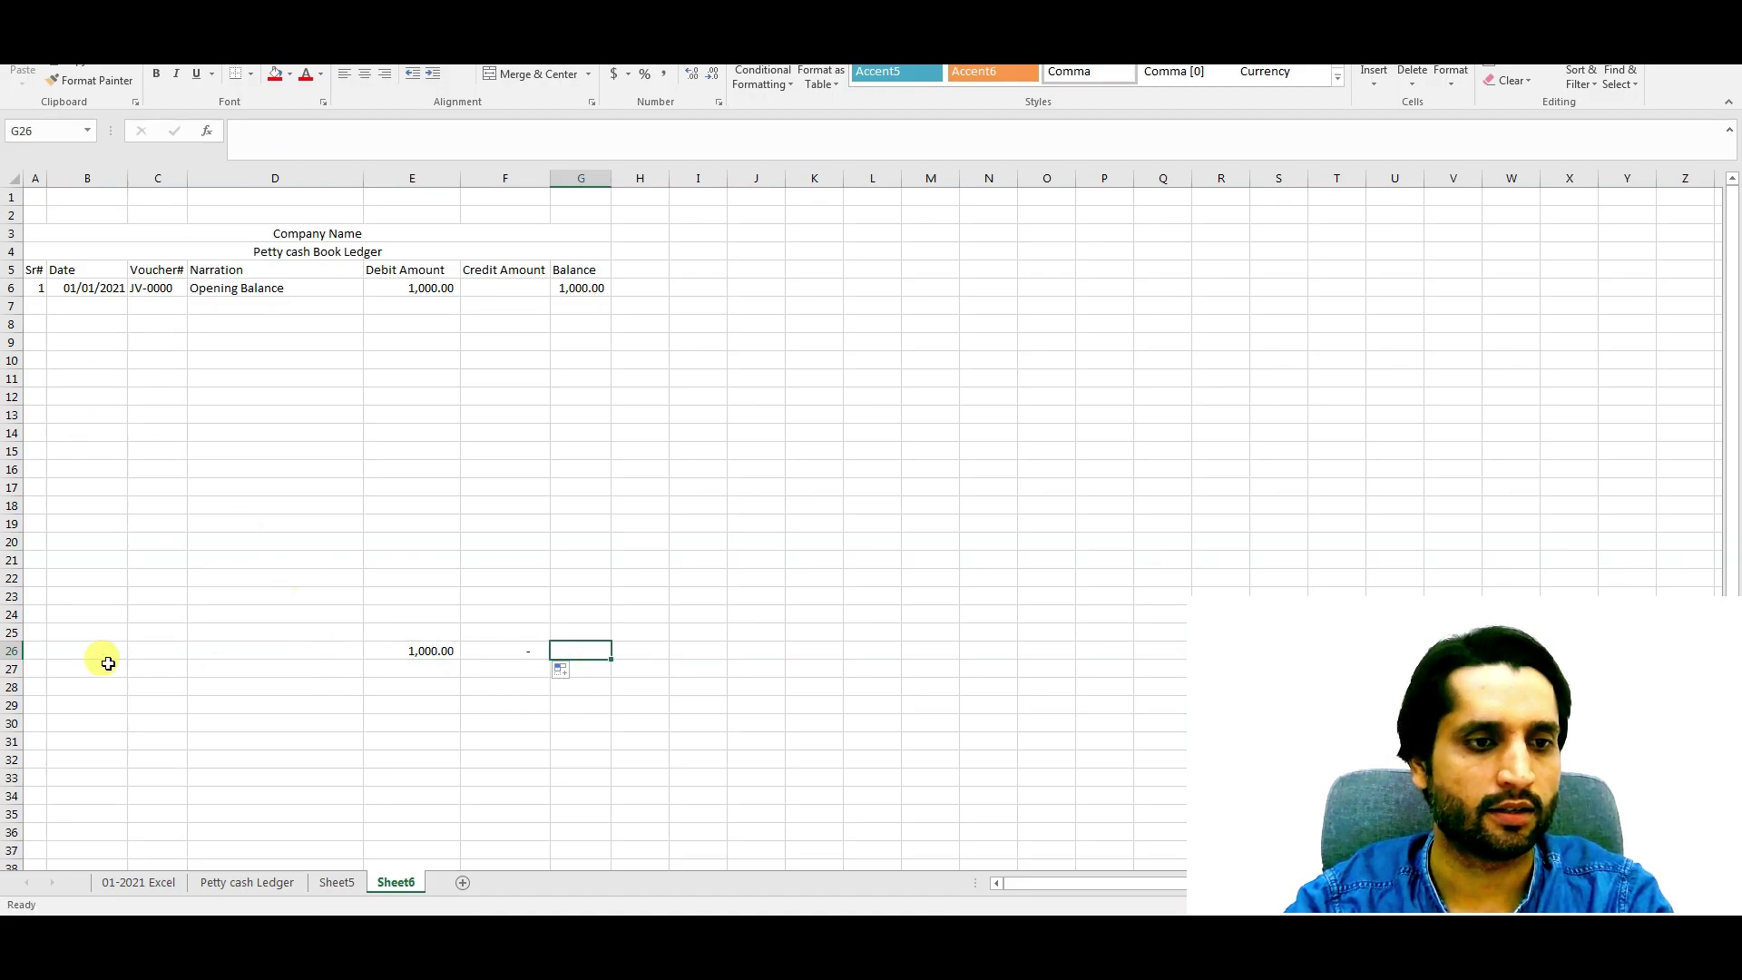
# Step: Merge and center A26:D26 and label it Total
pyautogui.moveTo(34, 650); pyautogui.dragTo(256, 643)
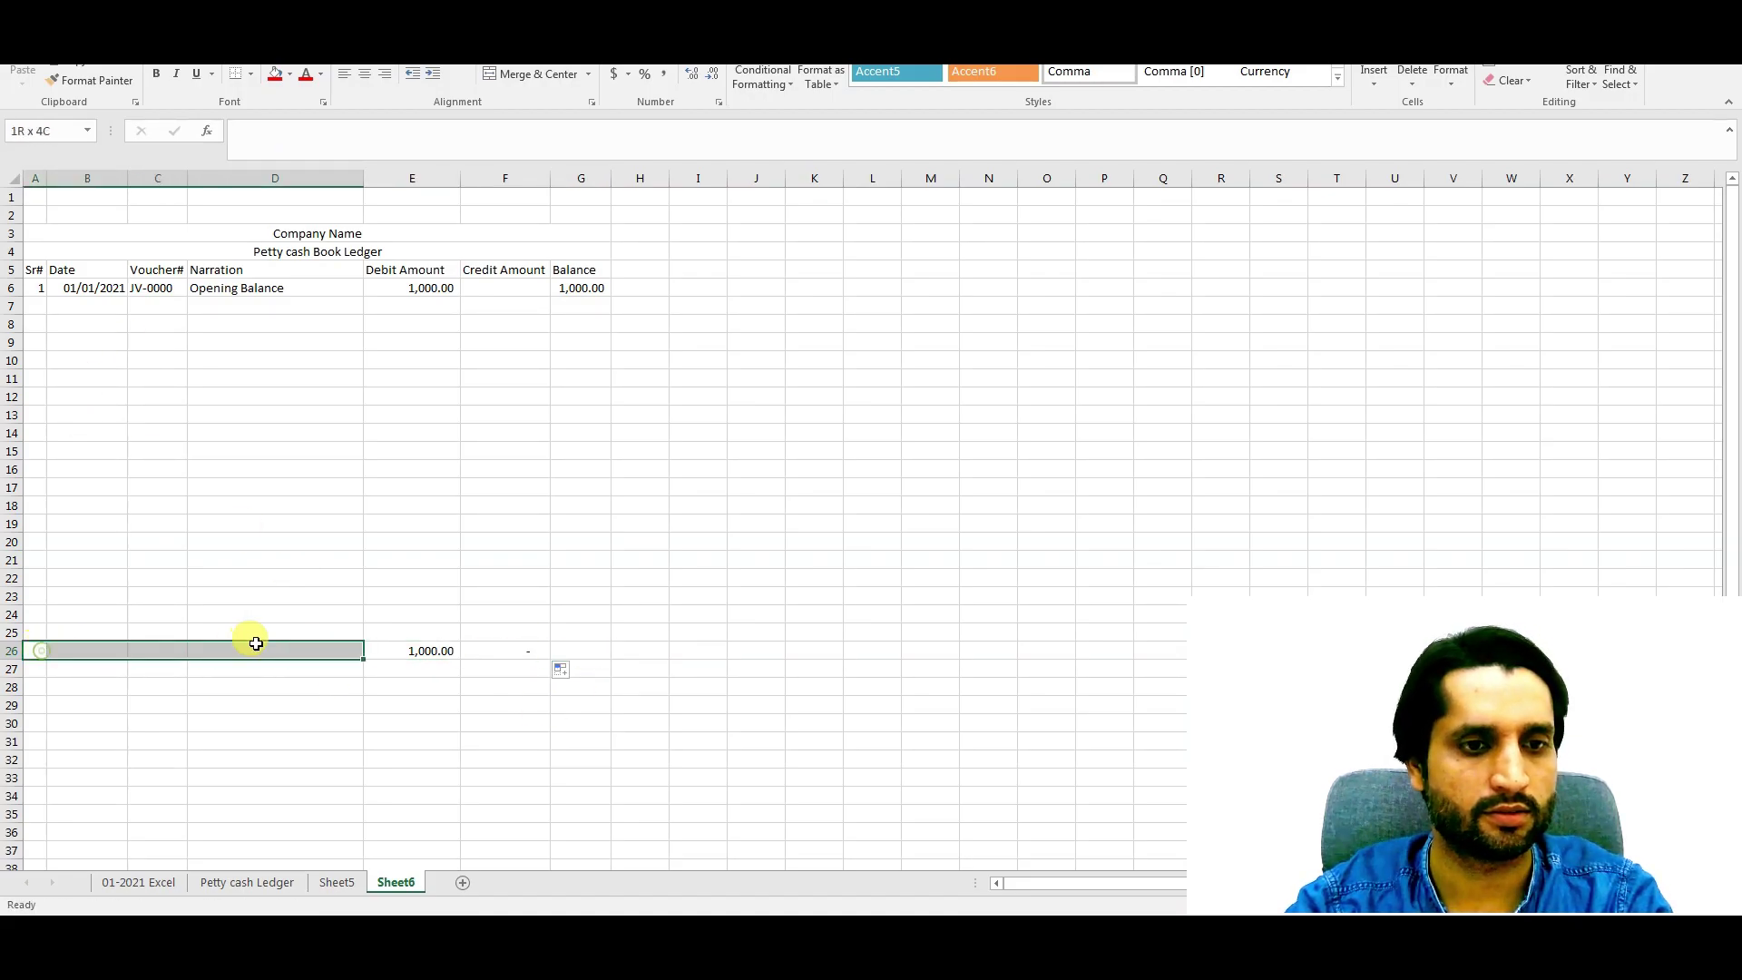
pyautogui.click(495, 73)
pyautogui.write('Total')
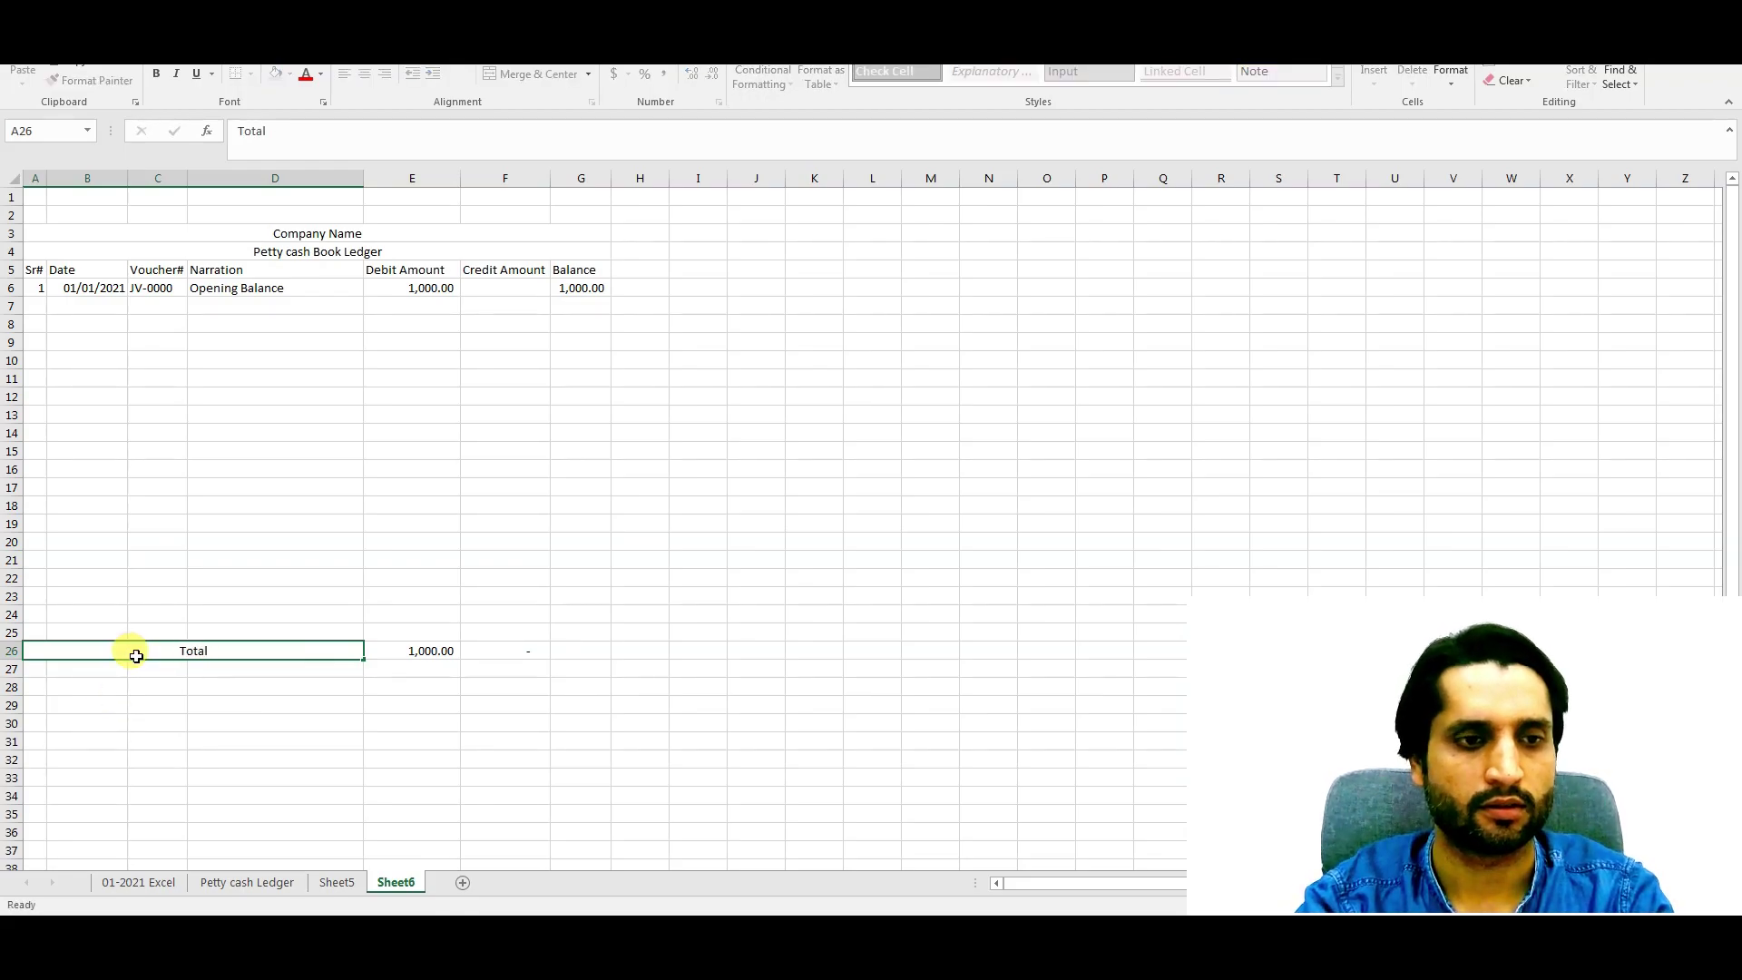
pyautogui.press('Return')
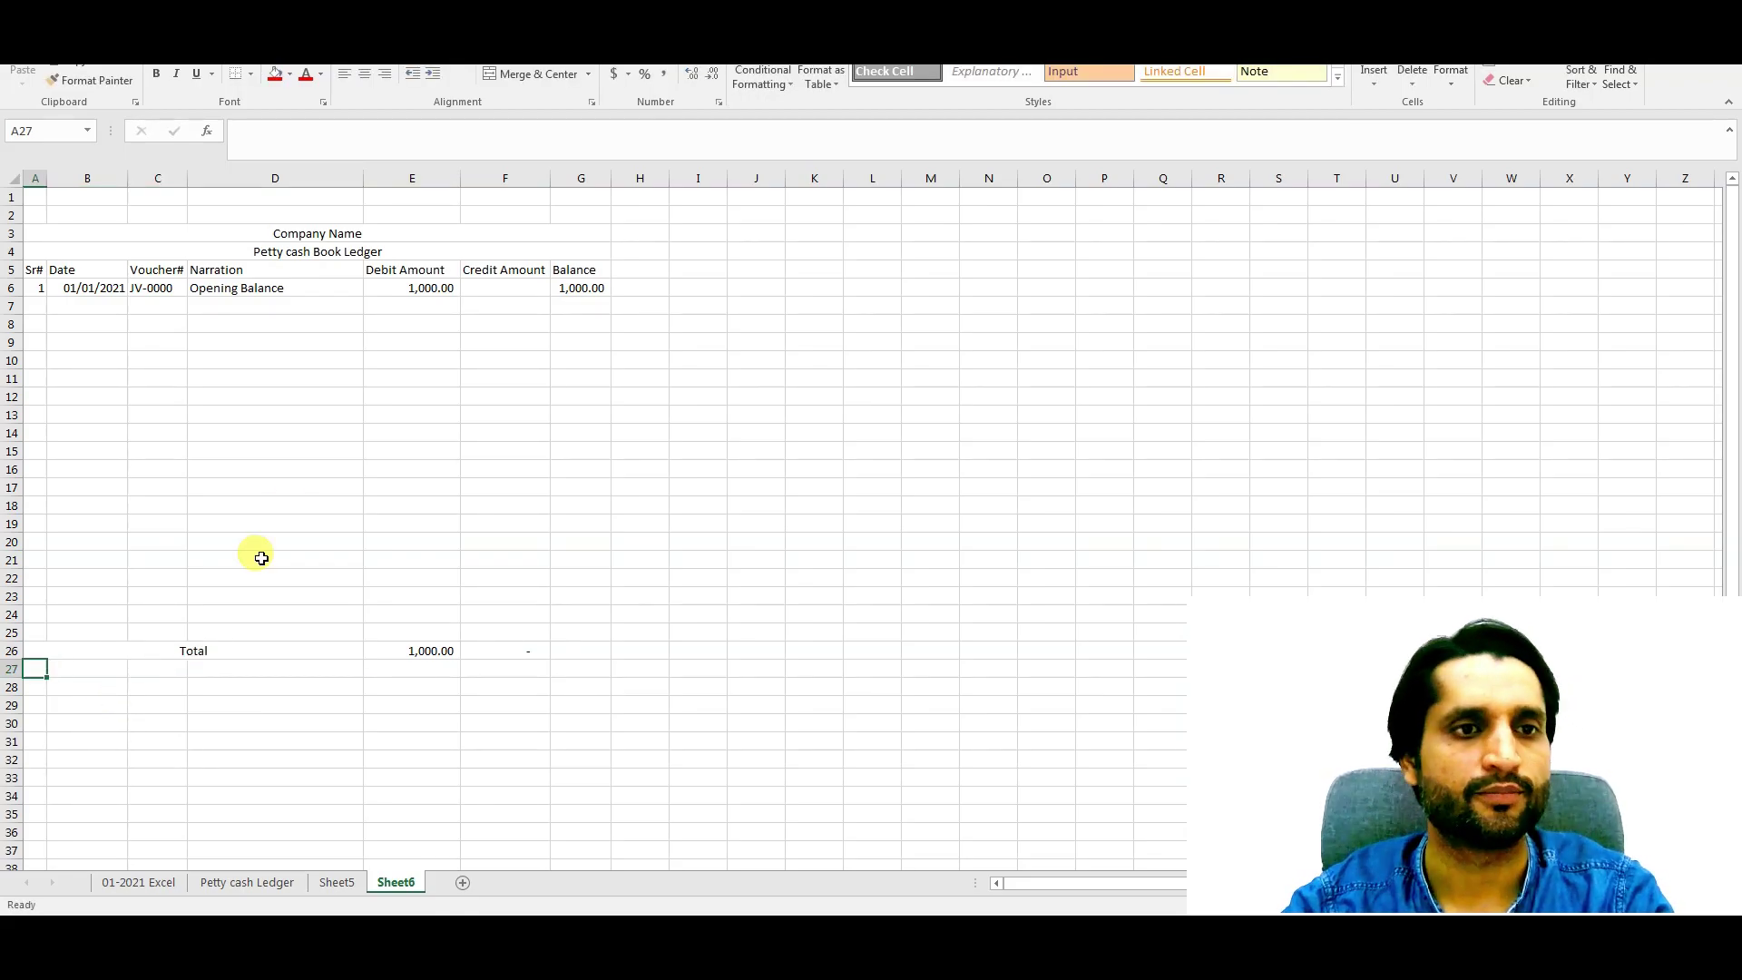
# Step: Record a receipt in row 7 dated 02/01/2021 with voucher CRV-000, narration "Received funds from Bank" and a debit of 5000
pyautogui.click(99, 310)
pyautogui.write('02/01/2021')
pyautogui.press('Tab')
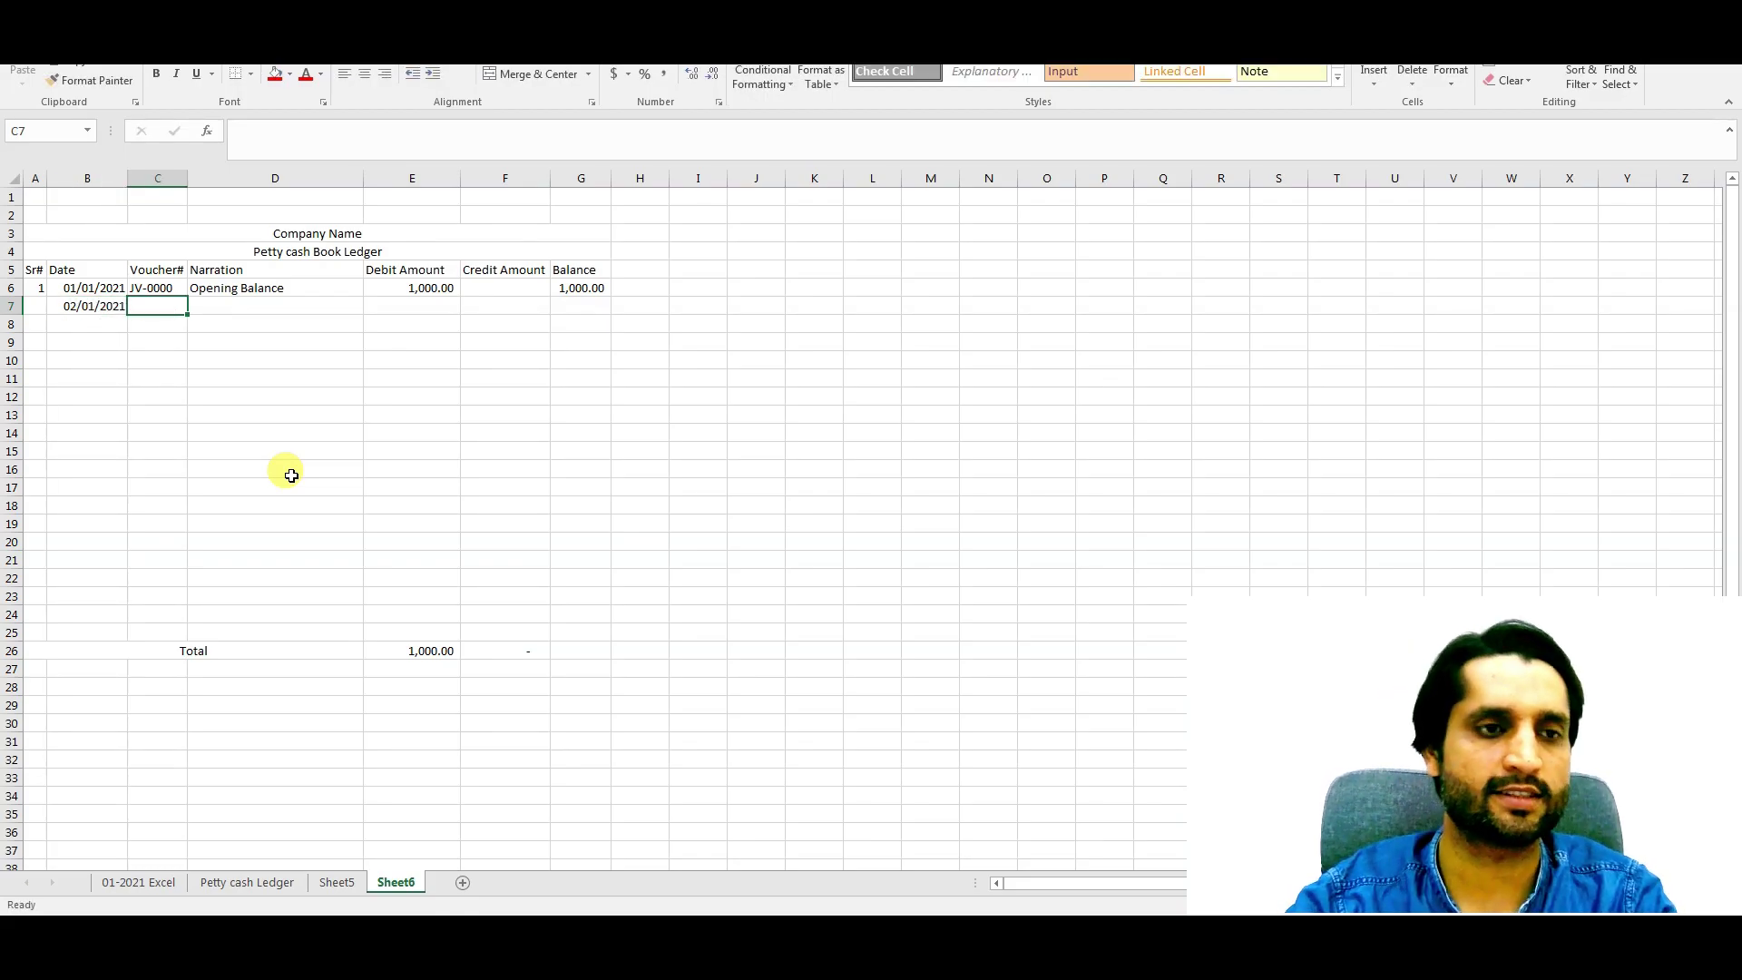
pyautogui.write('CRV-000')
pyautogui.press('Tab')
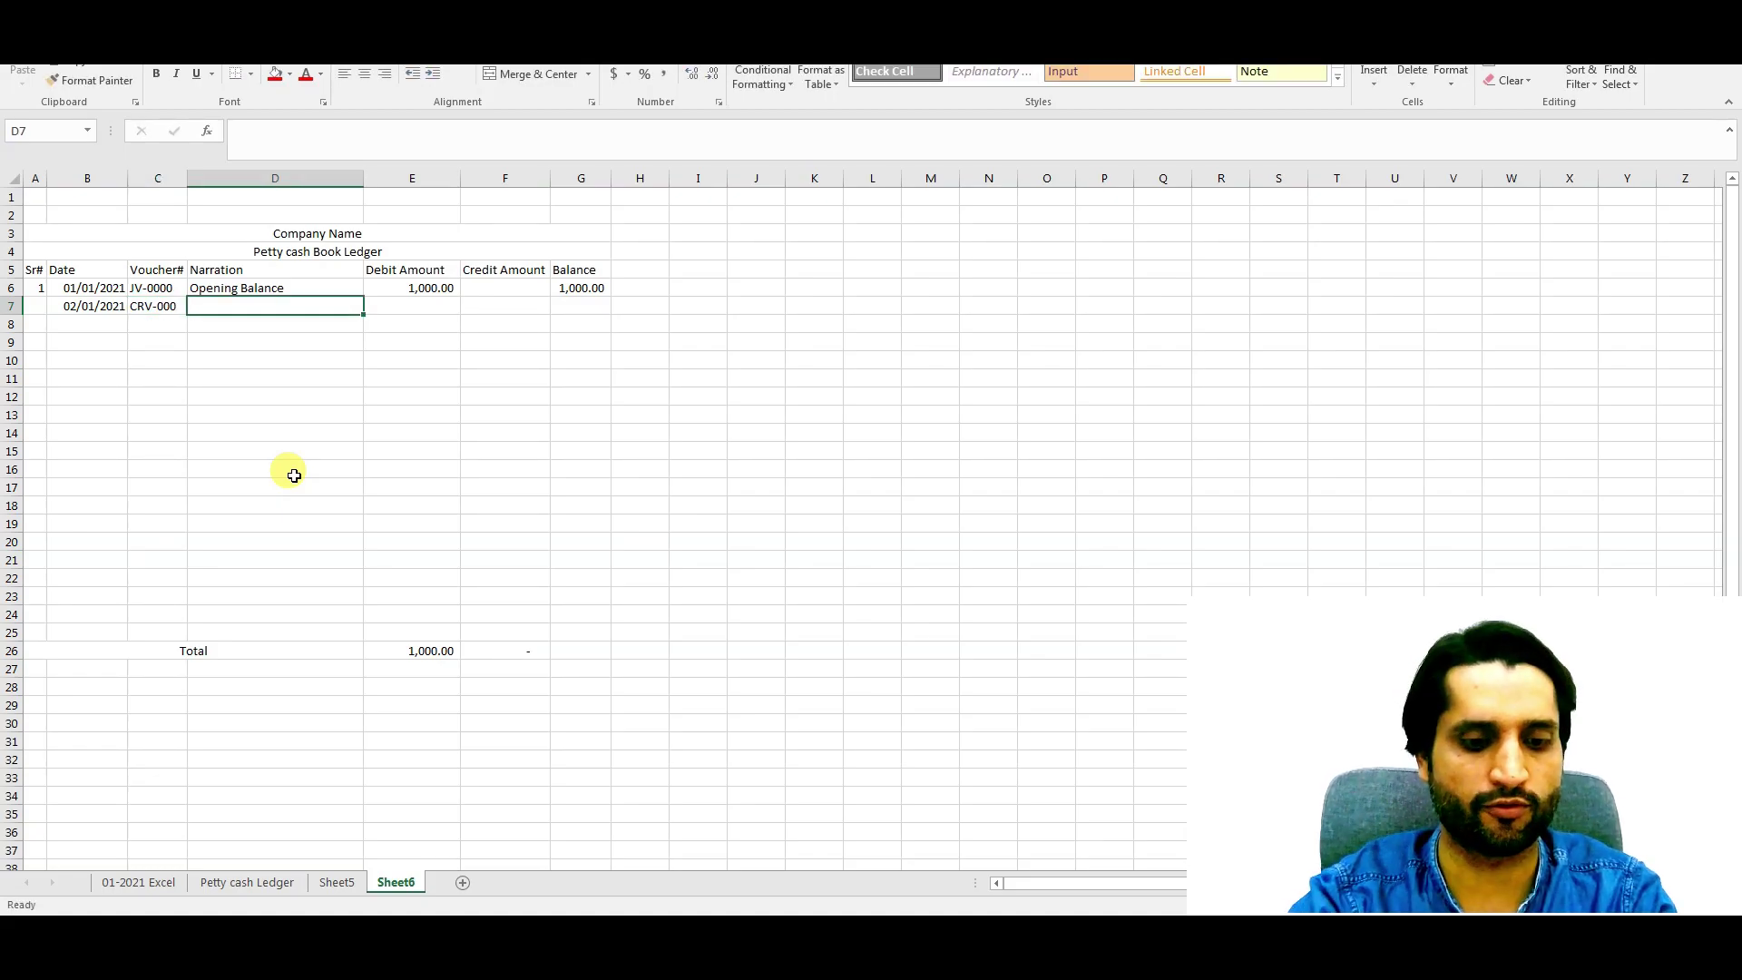
pyautogui.write('Received funds from Banak')
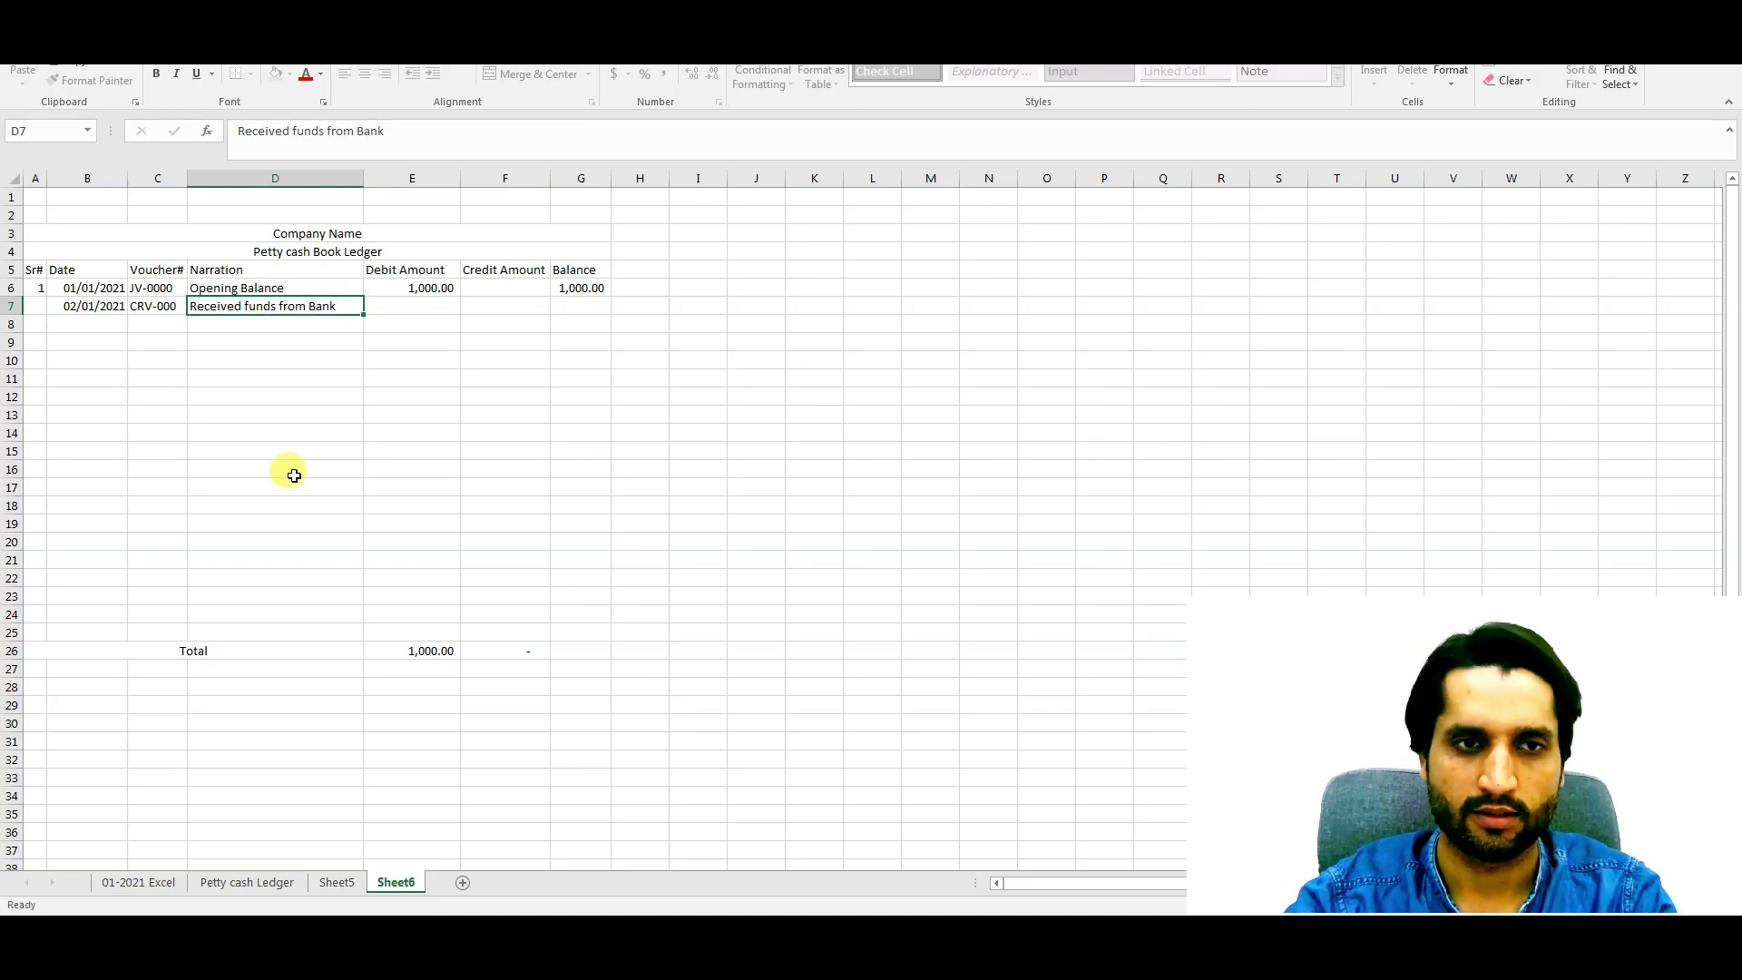
pyautogui.press('Right')
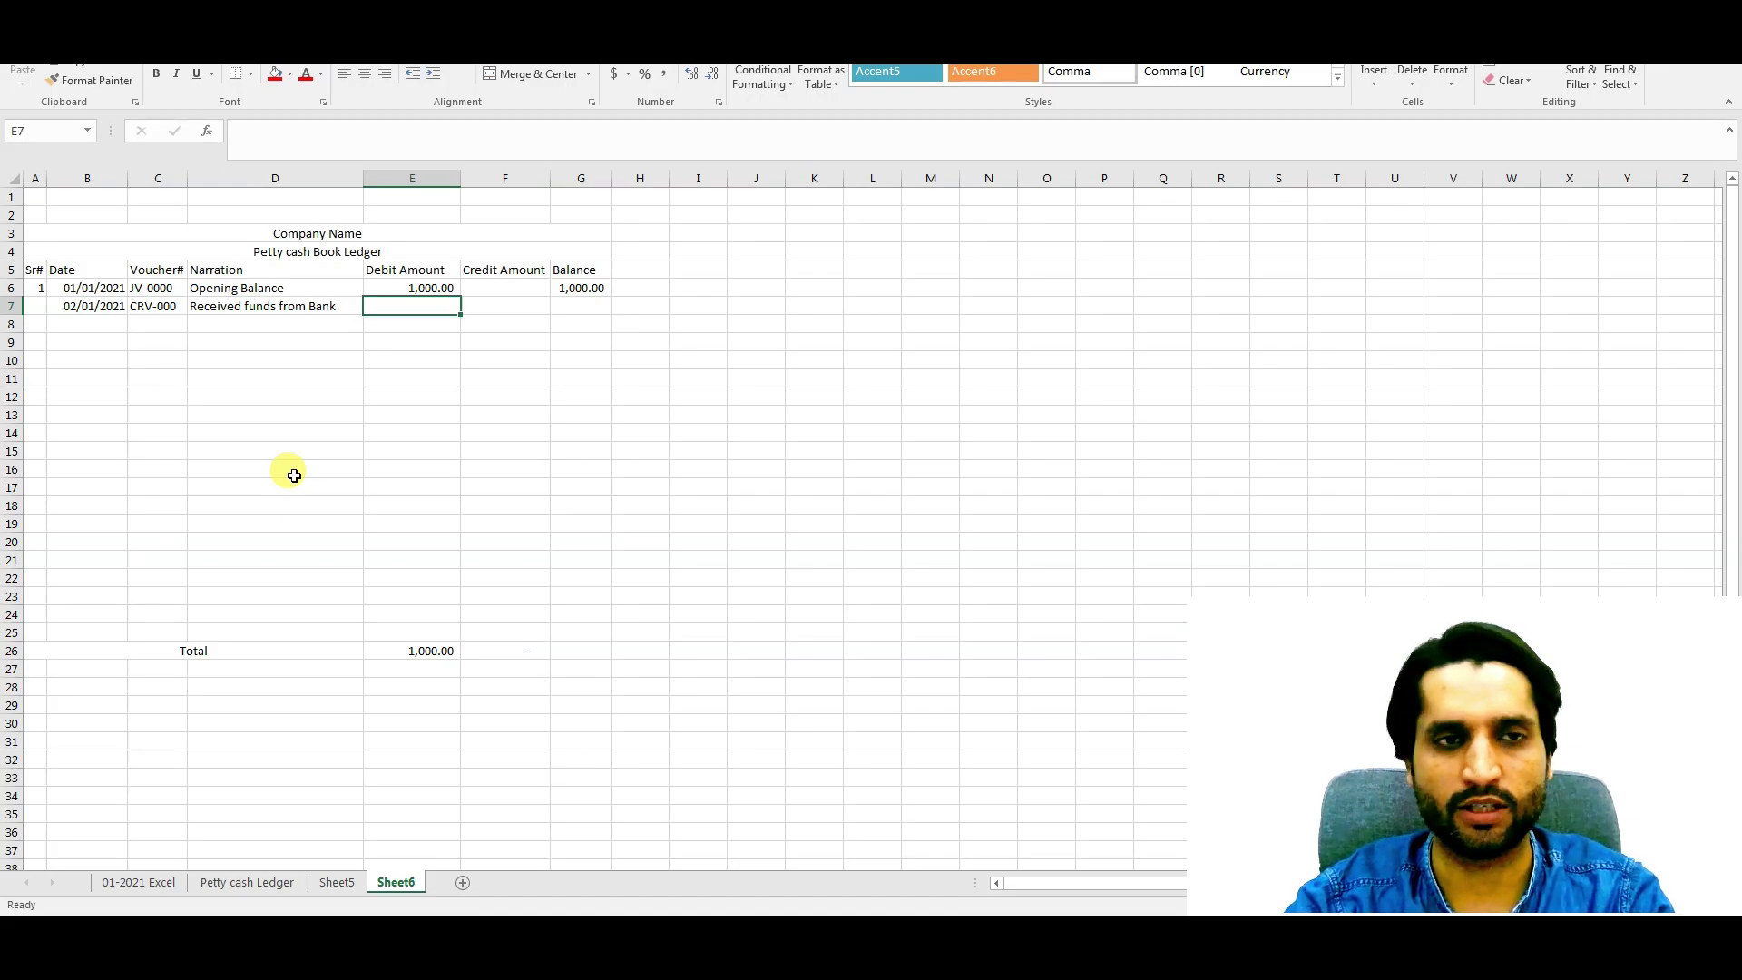
pyautogui.write('5000')
pyautogui.press('Return')
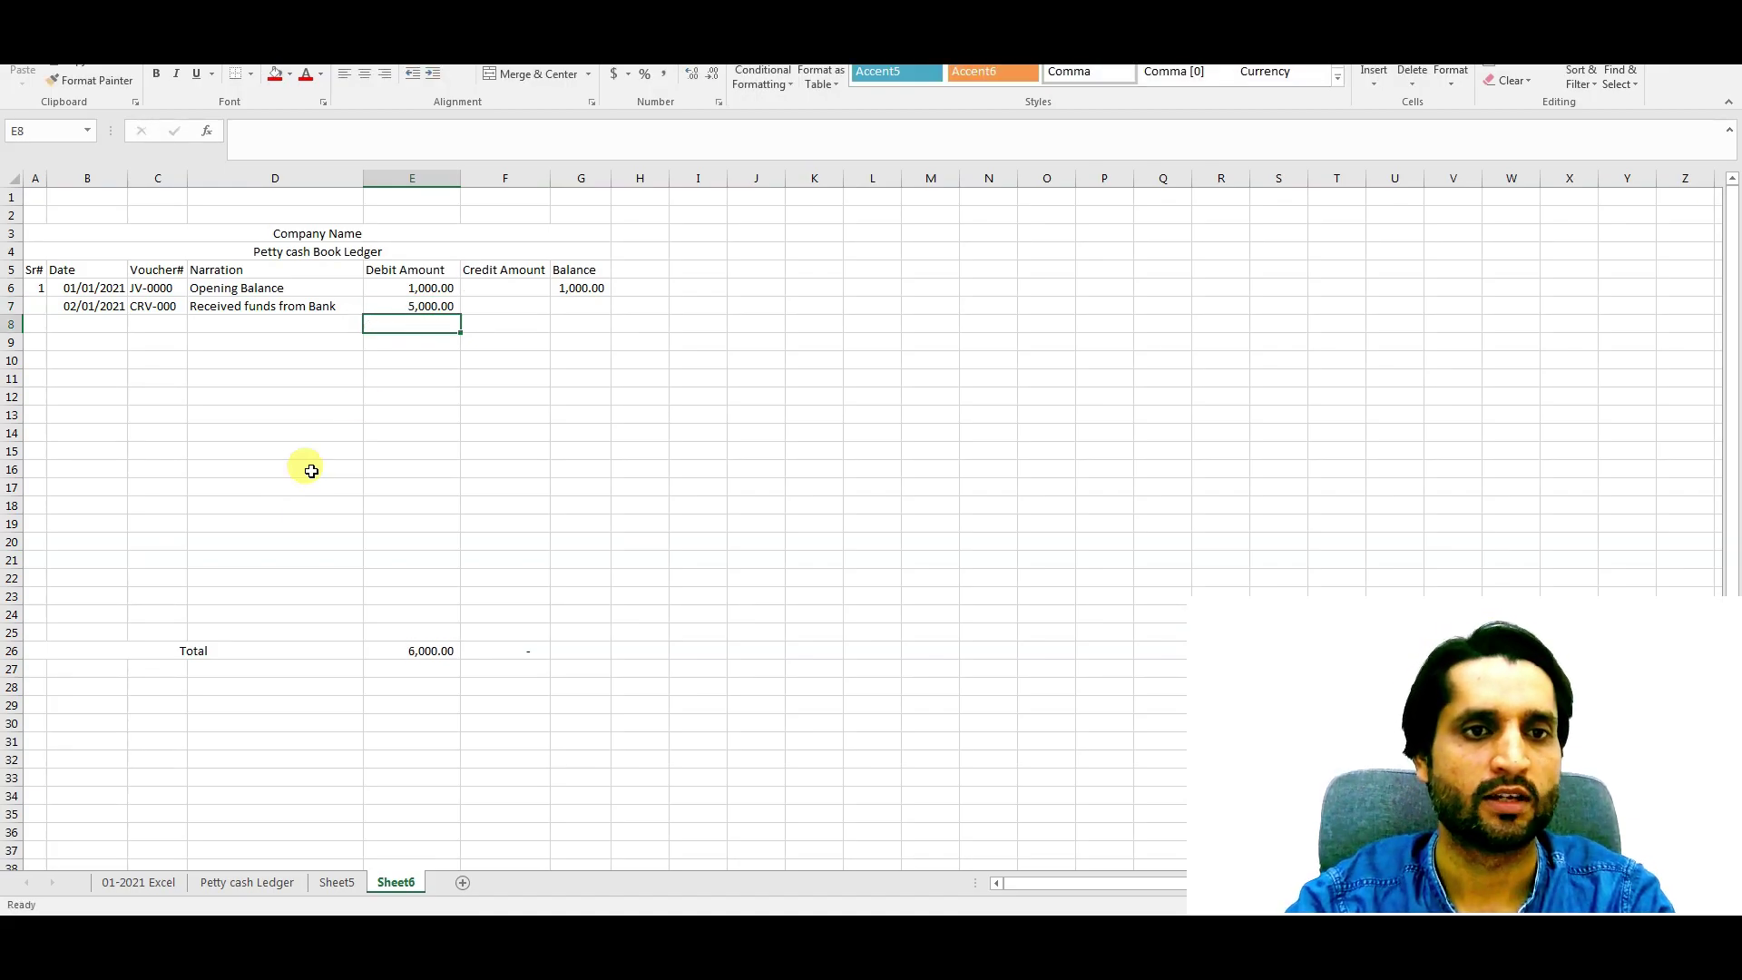
# Step: Calculate the running balance in G7 with =G6+E7-F7 and fill the formula down to G25
pyautogui.click(590, 306)
pyautogui.write('=G6+')
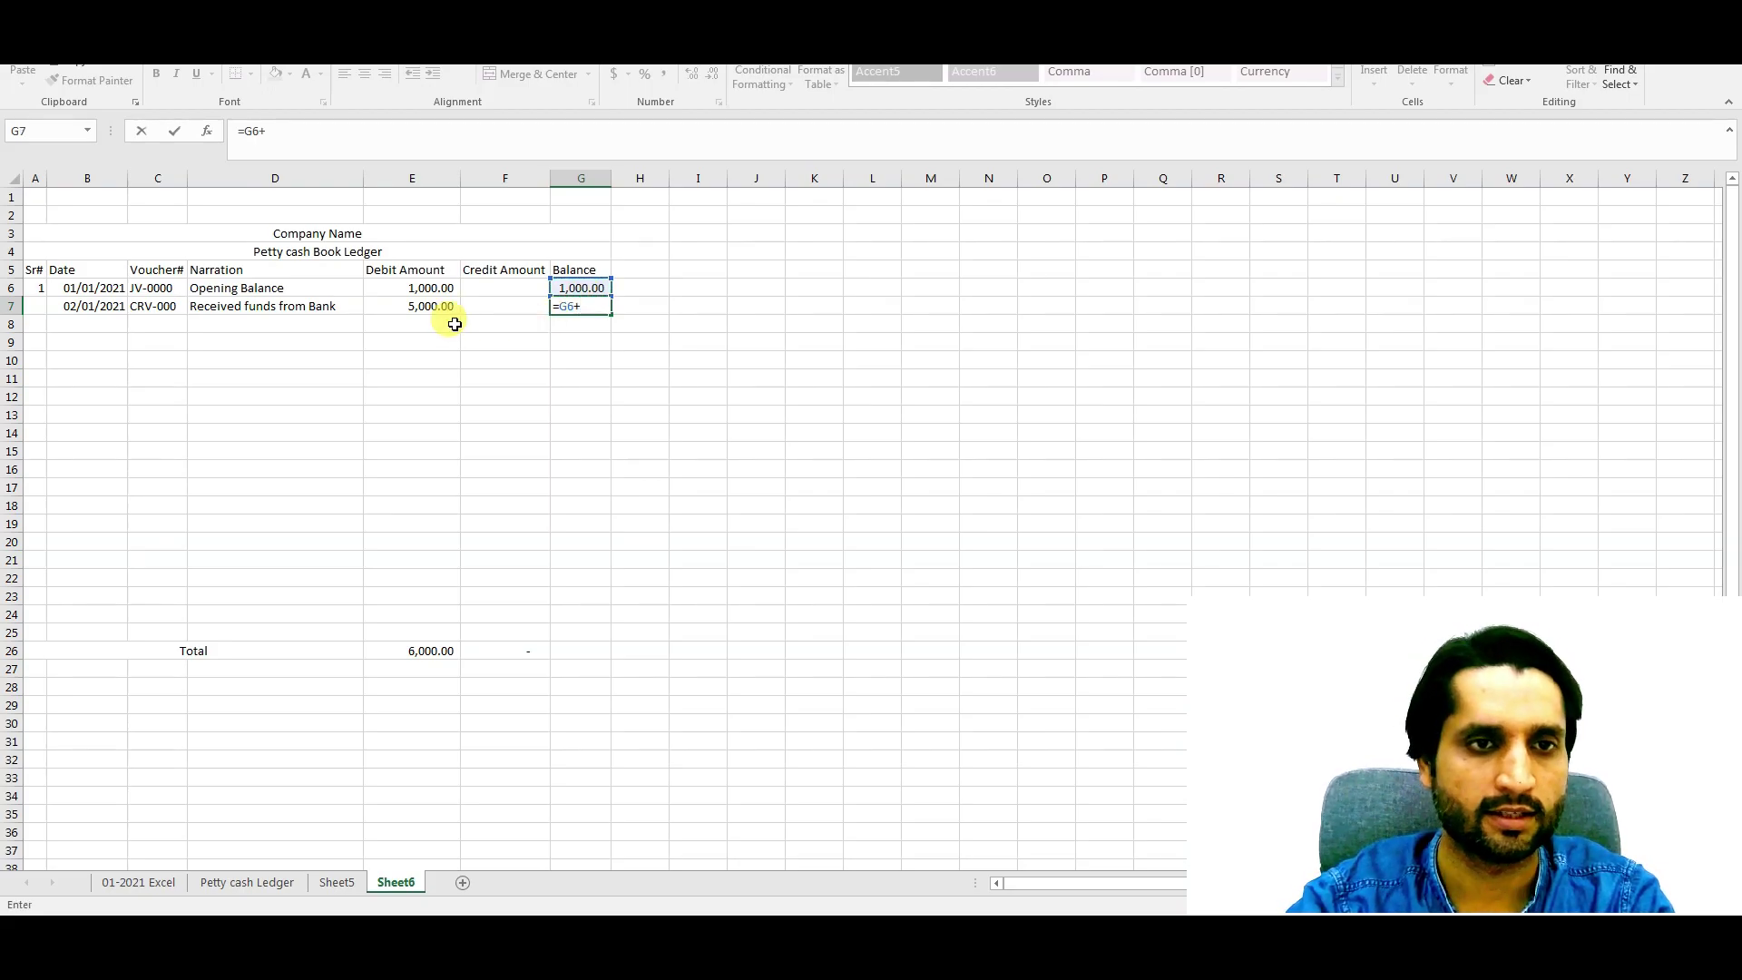
pyautogui.click(418, 306)
pyautogui.write('-')
pyautogui.click(507, 307)
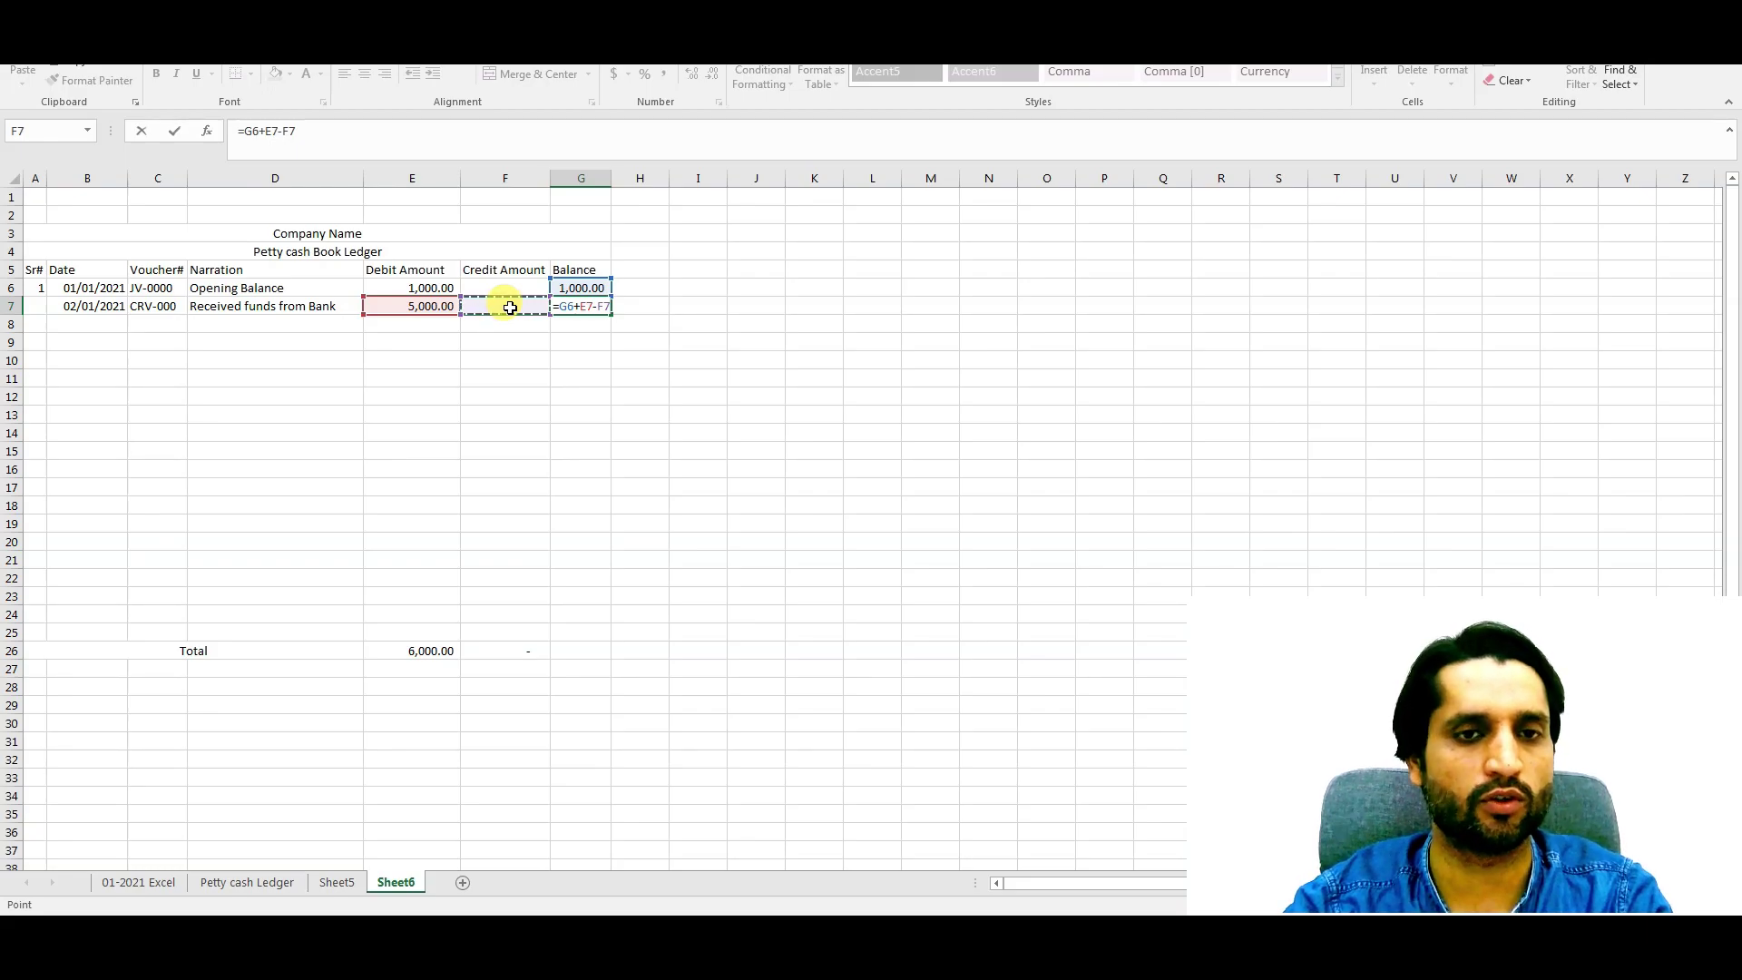
pyautogui.press('Return')
pyautogui.click(569, 306)
pyautogui.moveTo(611, 313); pyautogui.dragTo(608, 639)
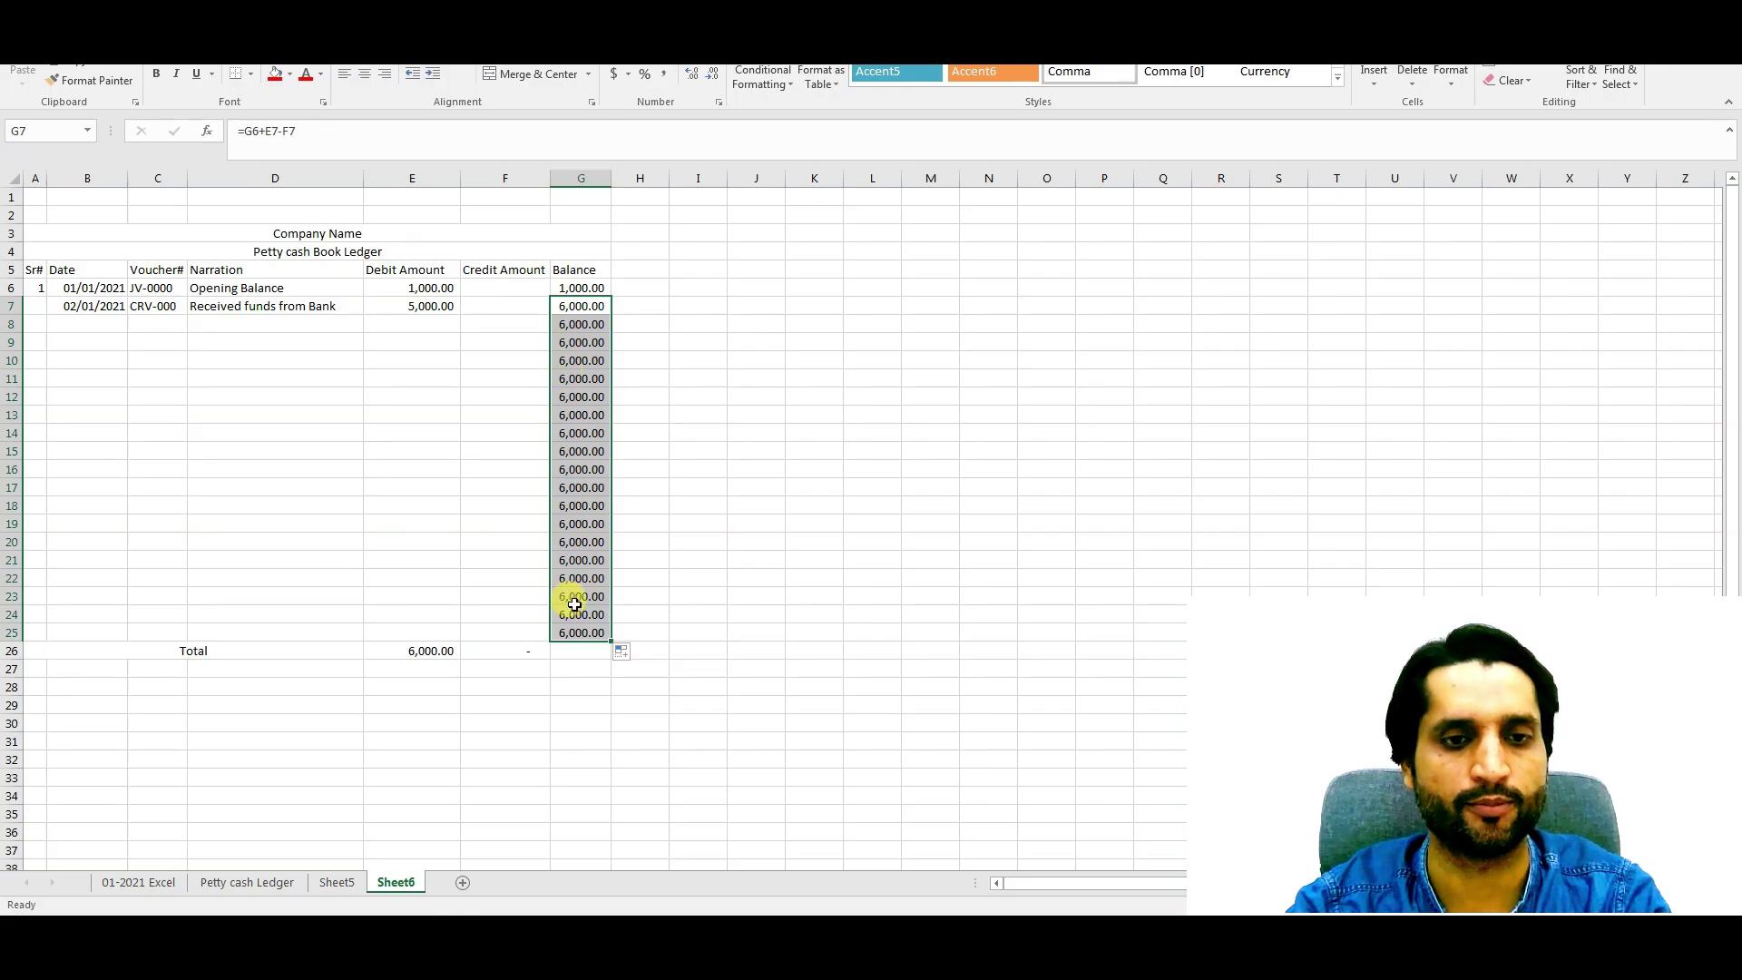
# Step: Calculate the closing balance in G26 with =E26-F26 and make it bold
pyautogui.click(577, 650)
pyautogui.write('=')
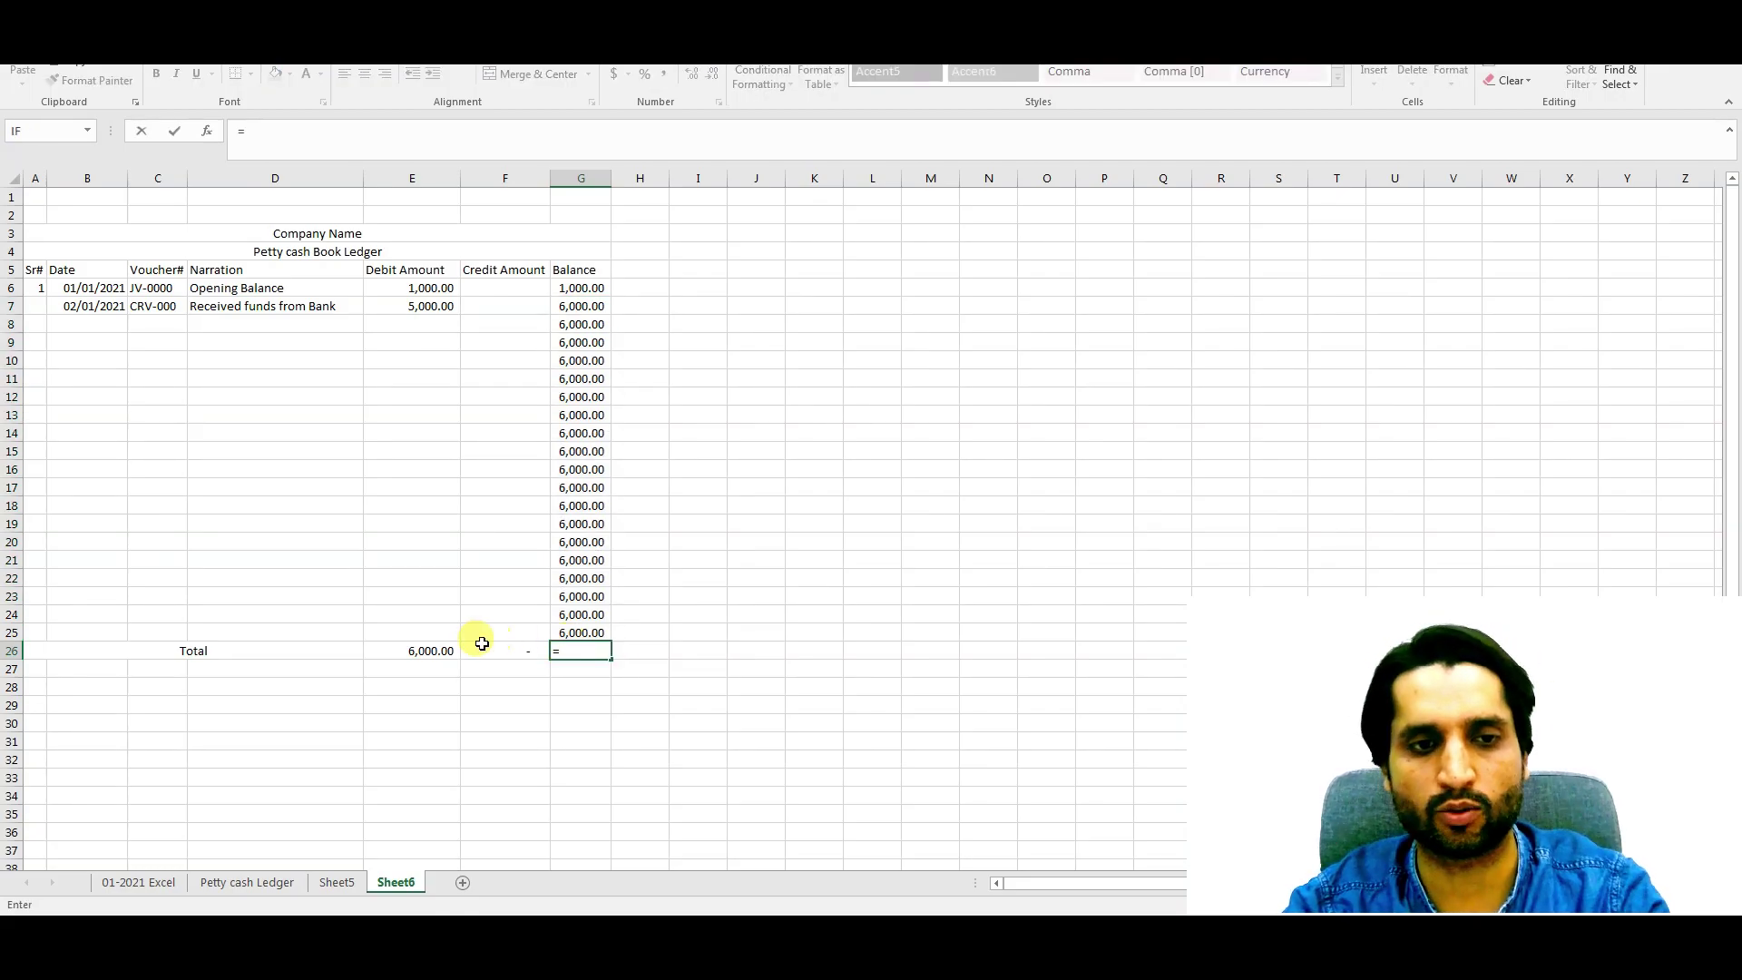
pyautogui.click(434, 650)
pyautogui.write('-')
pyautogui.click(474, 659)
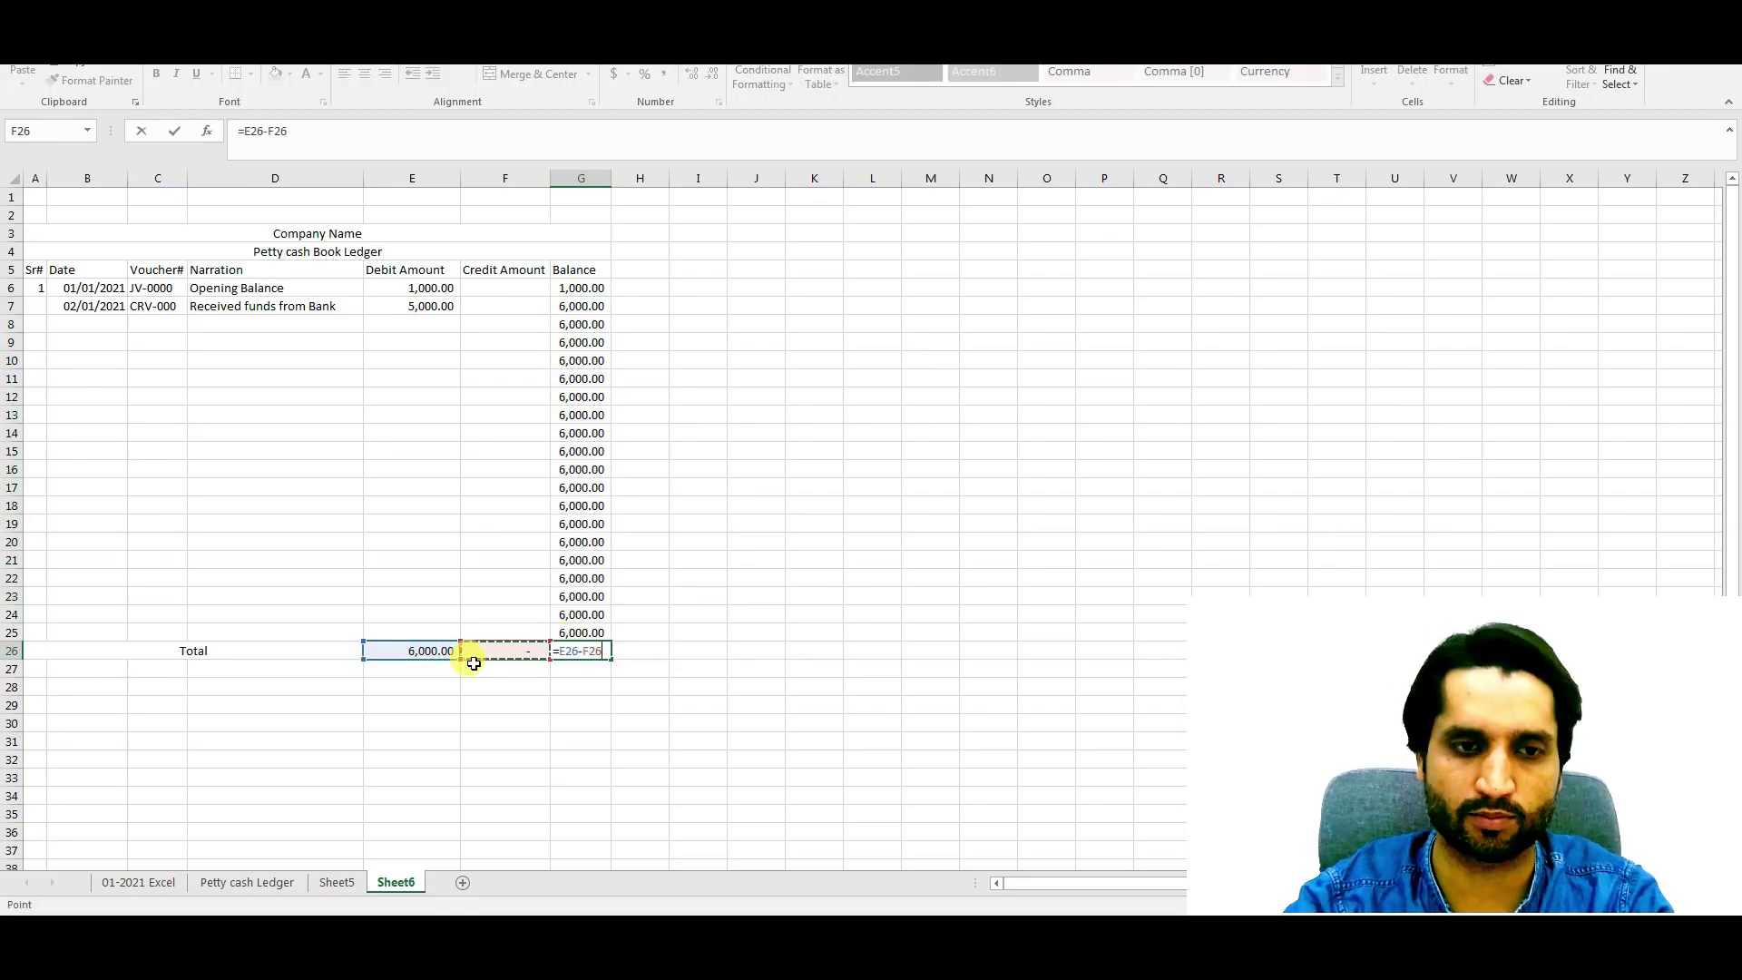
pyautogui.press('Return')
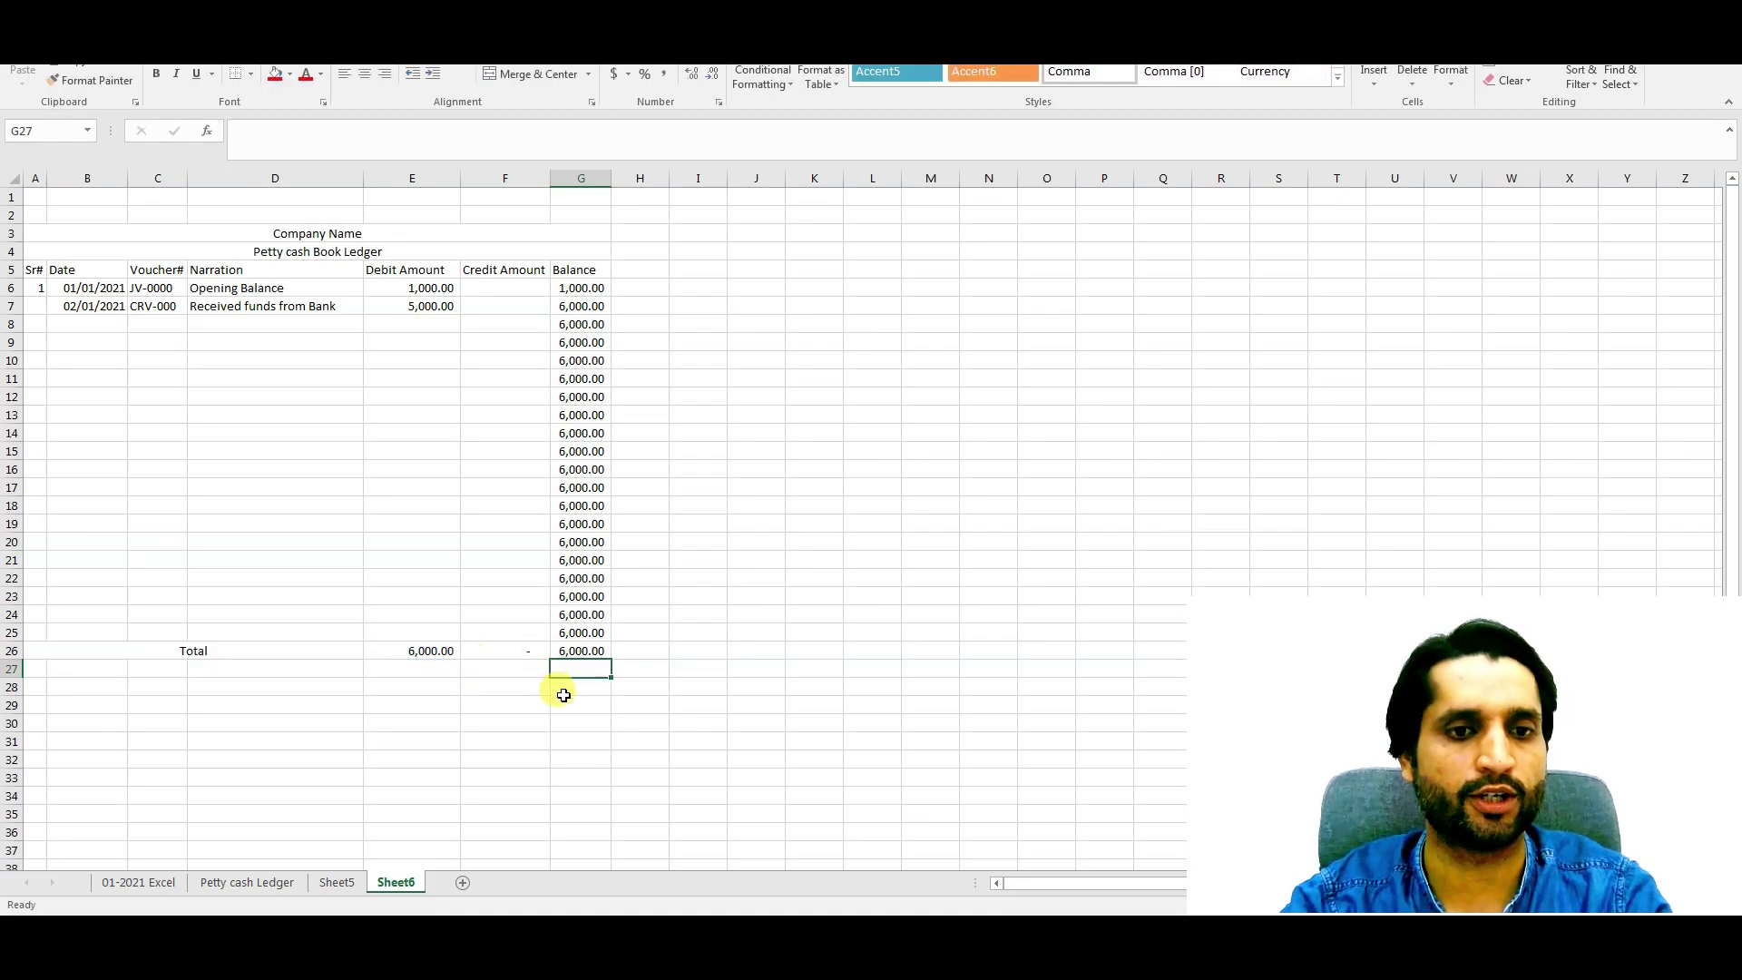
pyautogui.click(574, 652)
pyautogui.hotkey('ctrl', 'b')
pyautogui.click(570, 704)
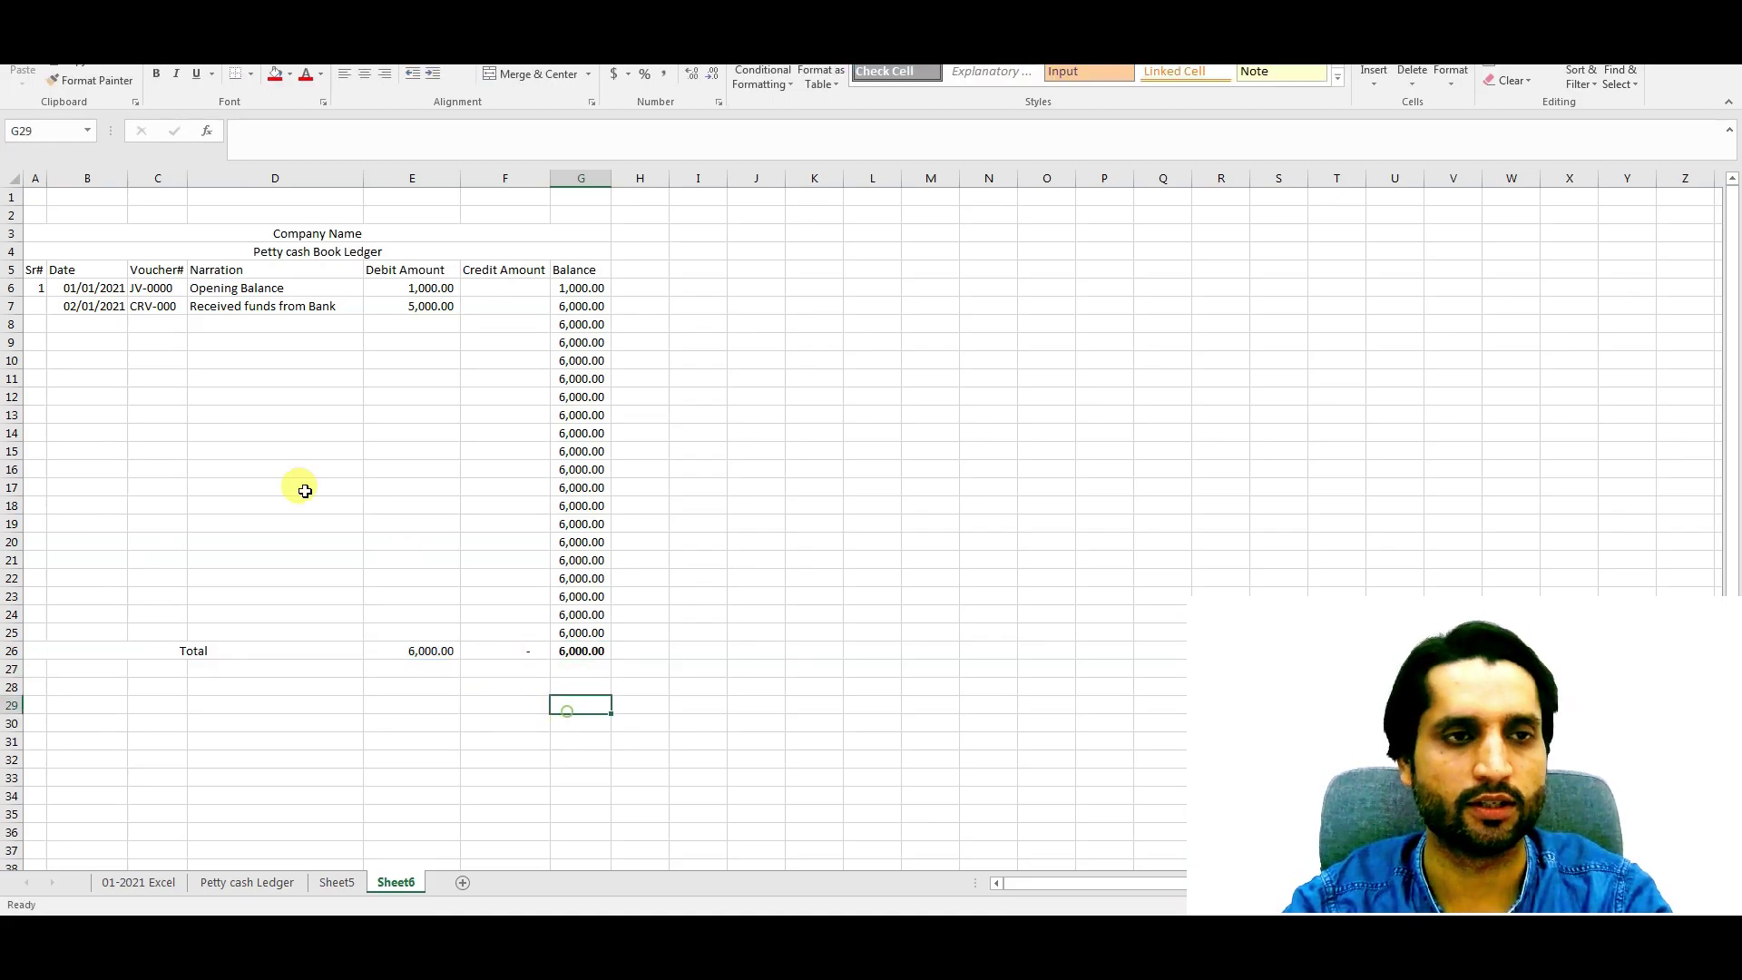
# Step: Record the 03/01/2021 payment in row 8 with voucher CPV-000, narration "Paid cash to buy some statioanry items" and credit 2000, auto-fitting column D
pyautogui.click(91, 326)
pyautogui.write('03/01/2021')
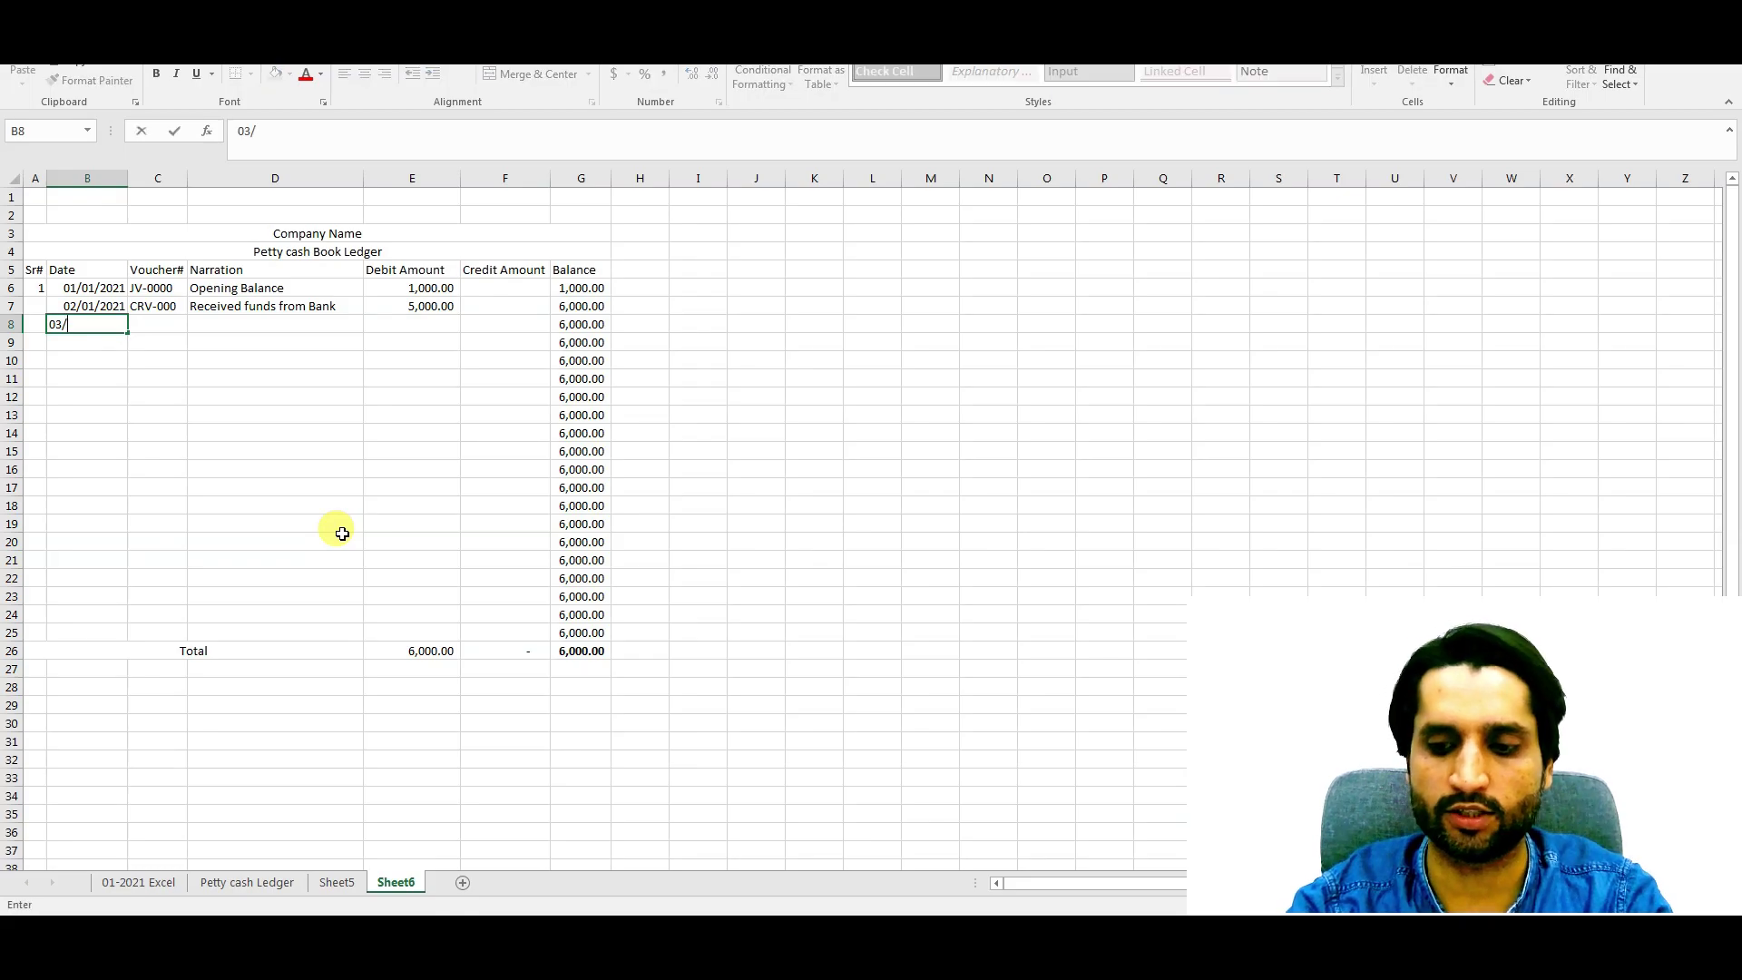
pyautogui.press('Tab')
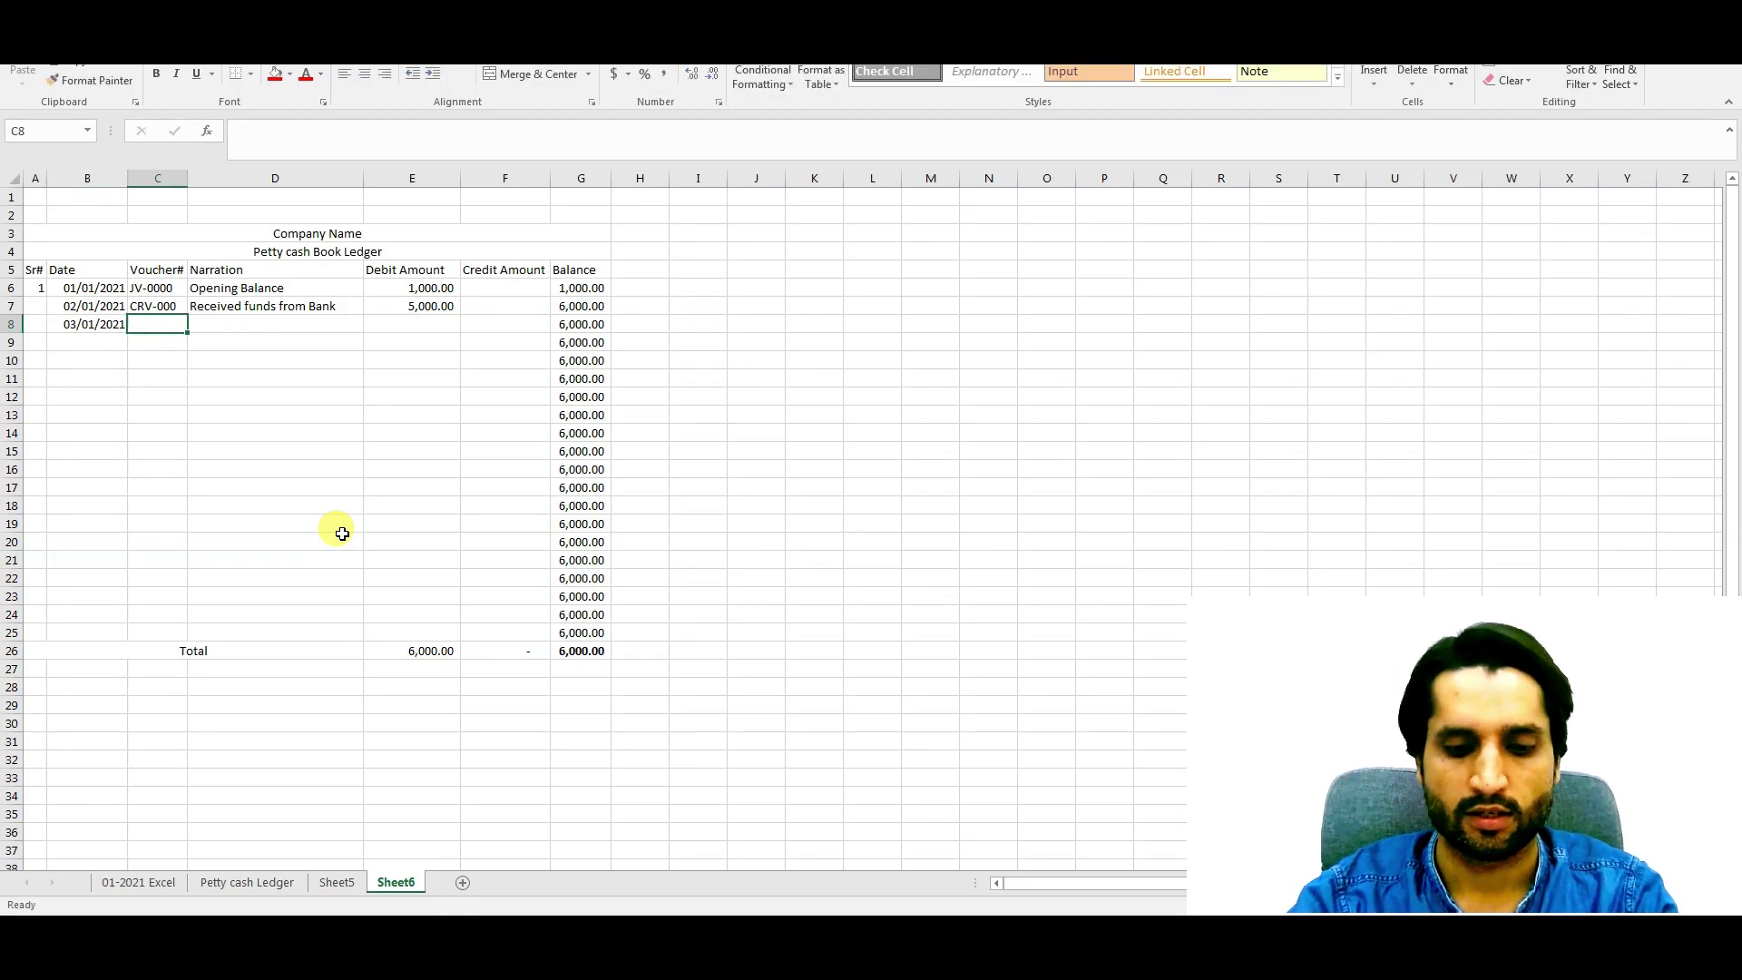
pyautogui.write('CPV-000')
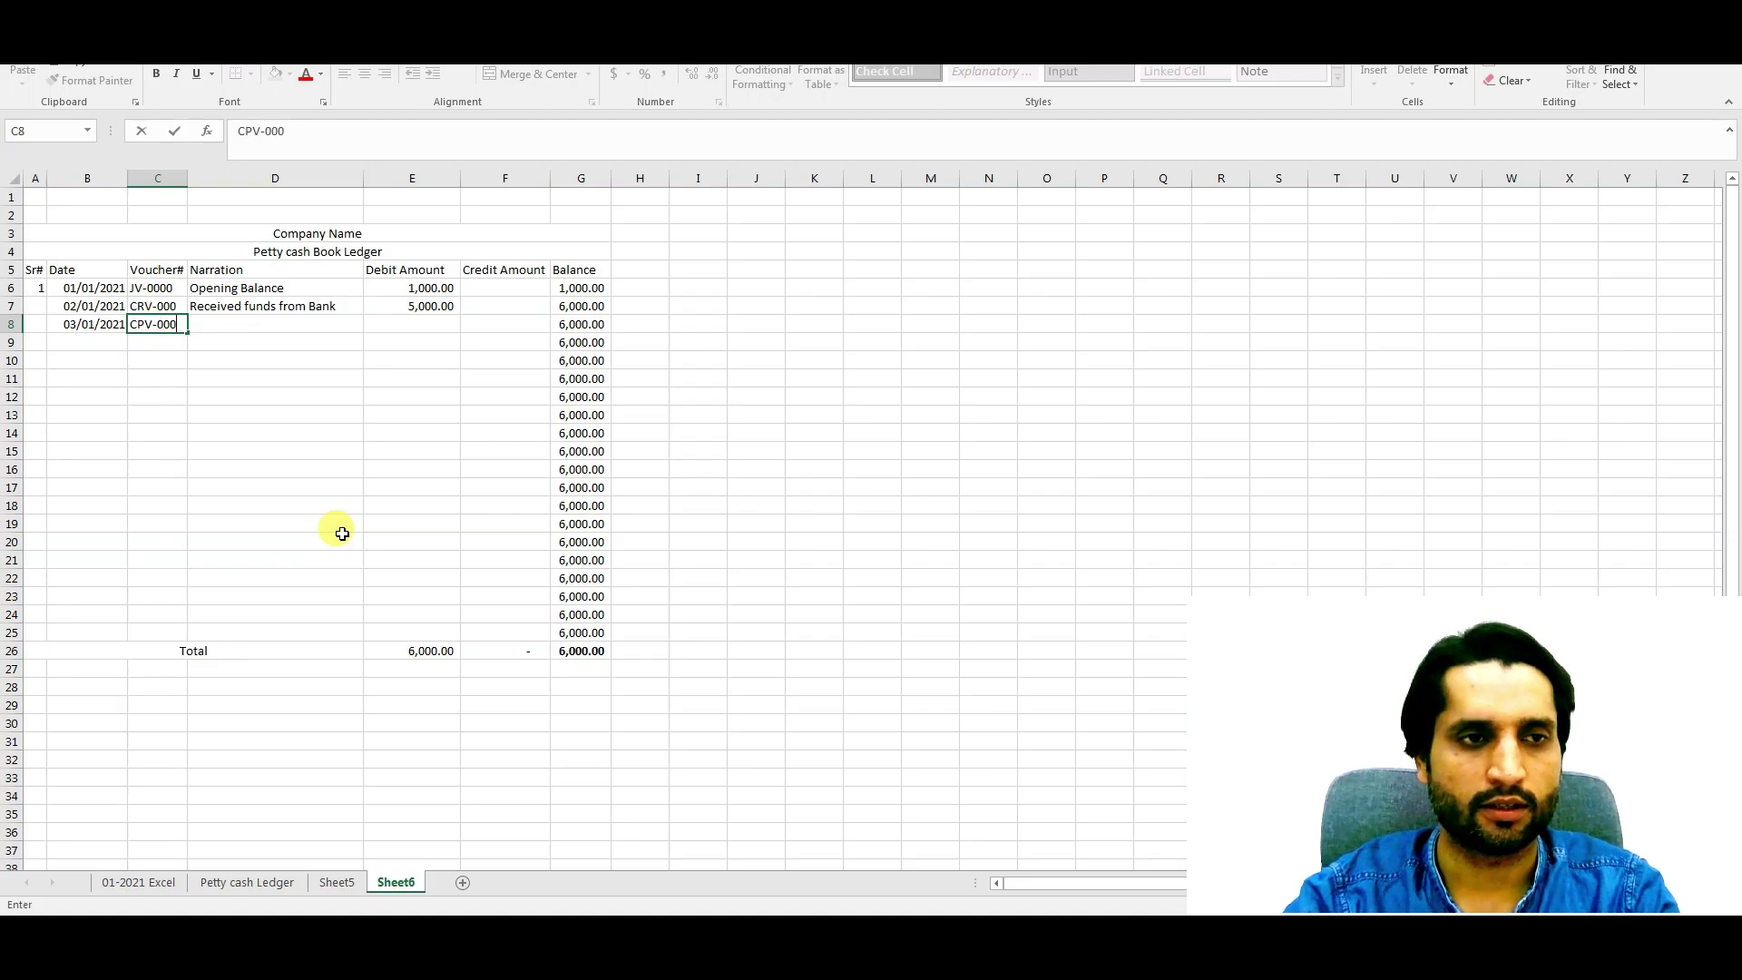
pyautogui.press('Tab')
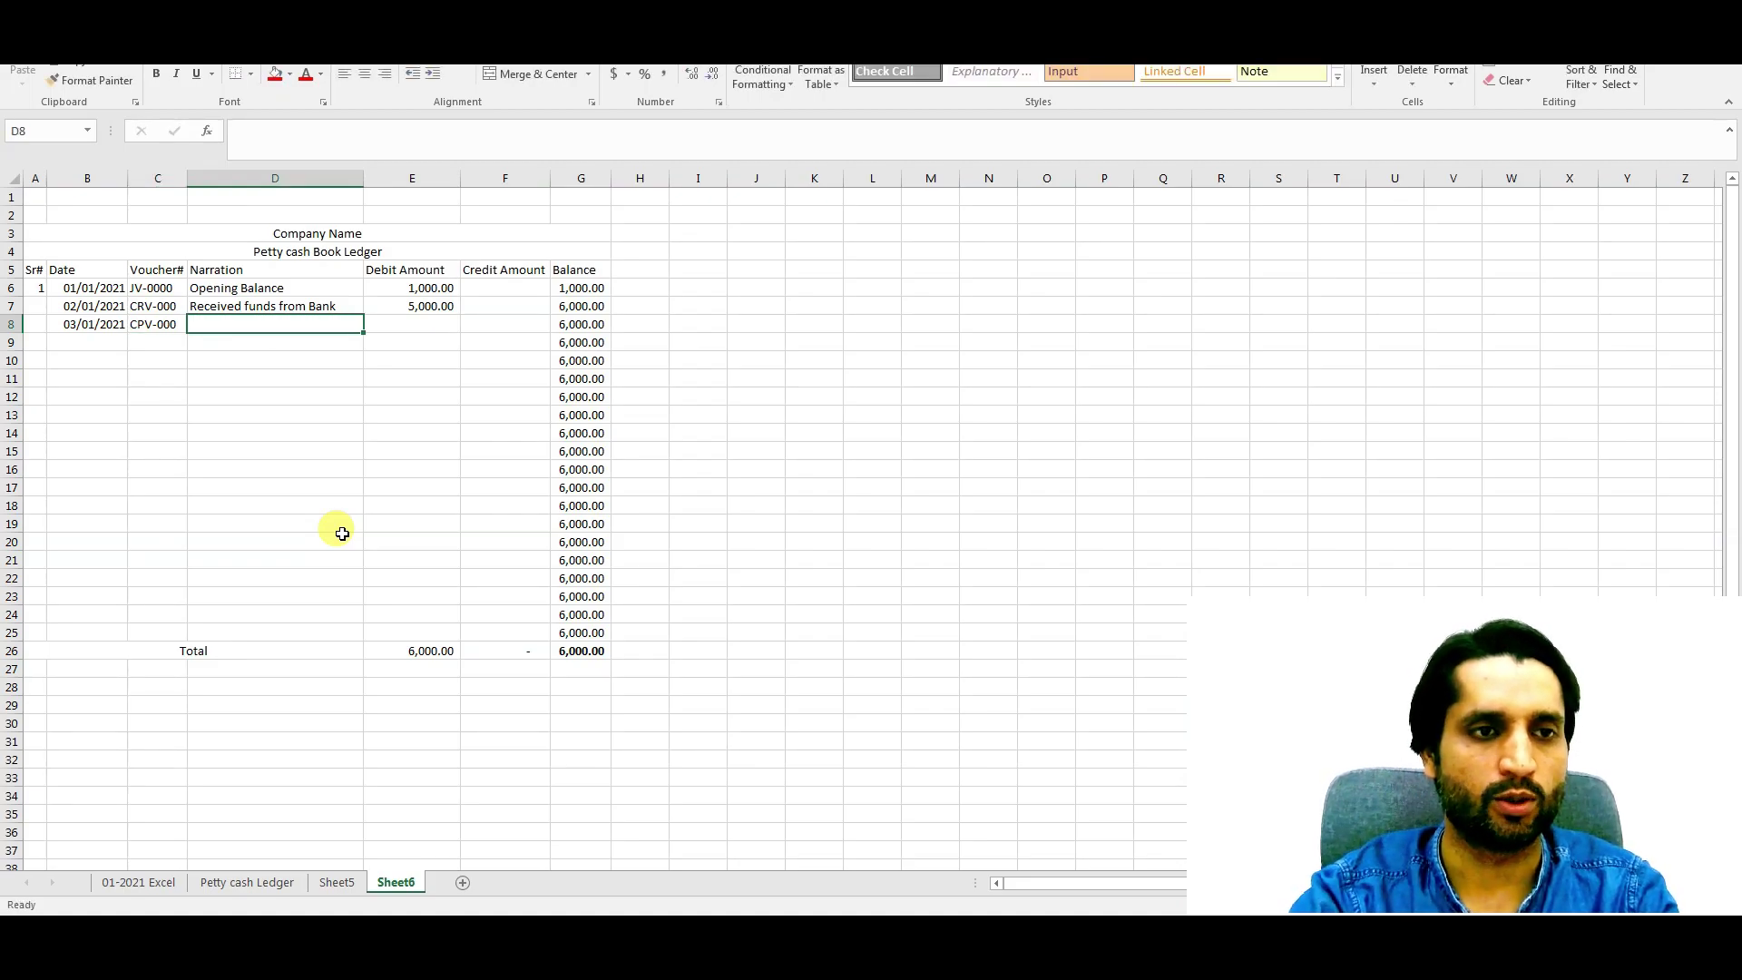
pyautogui.write('Paid c')
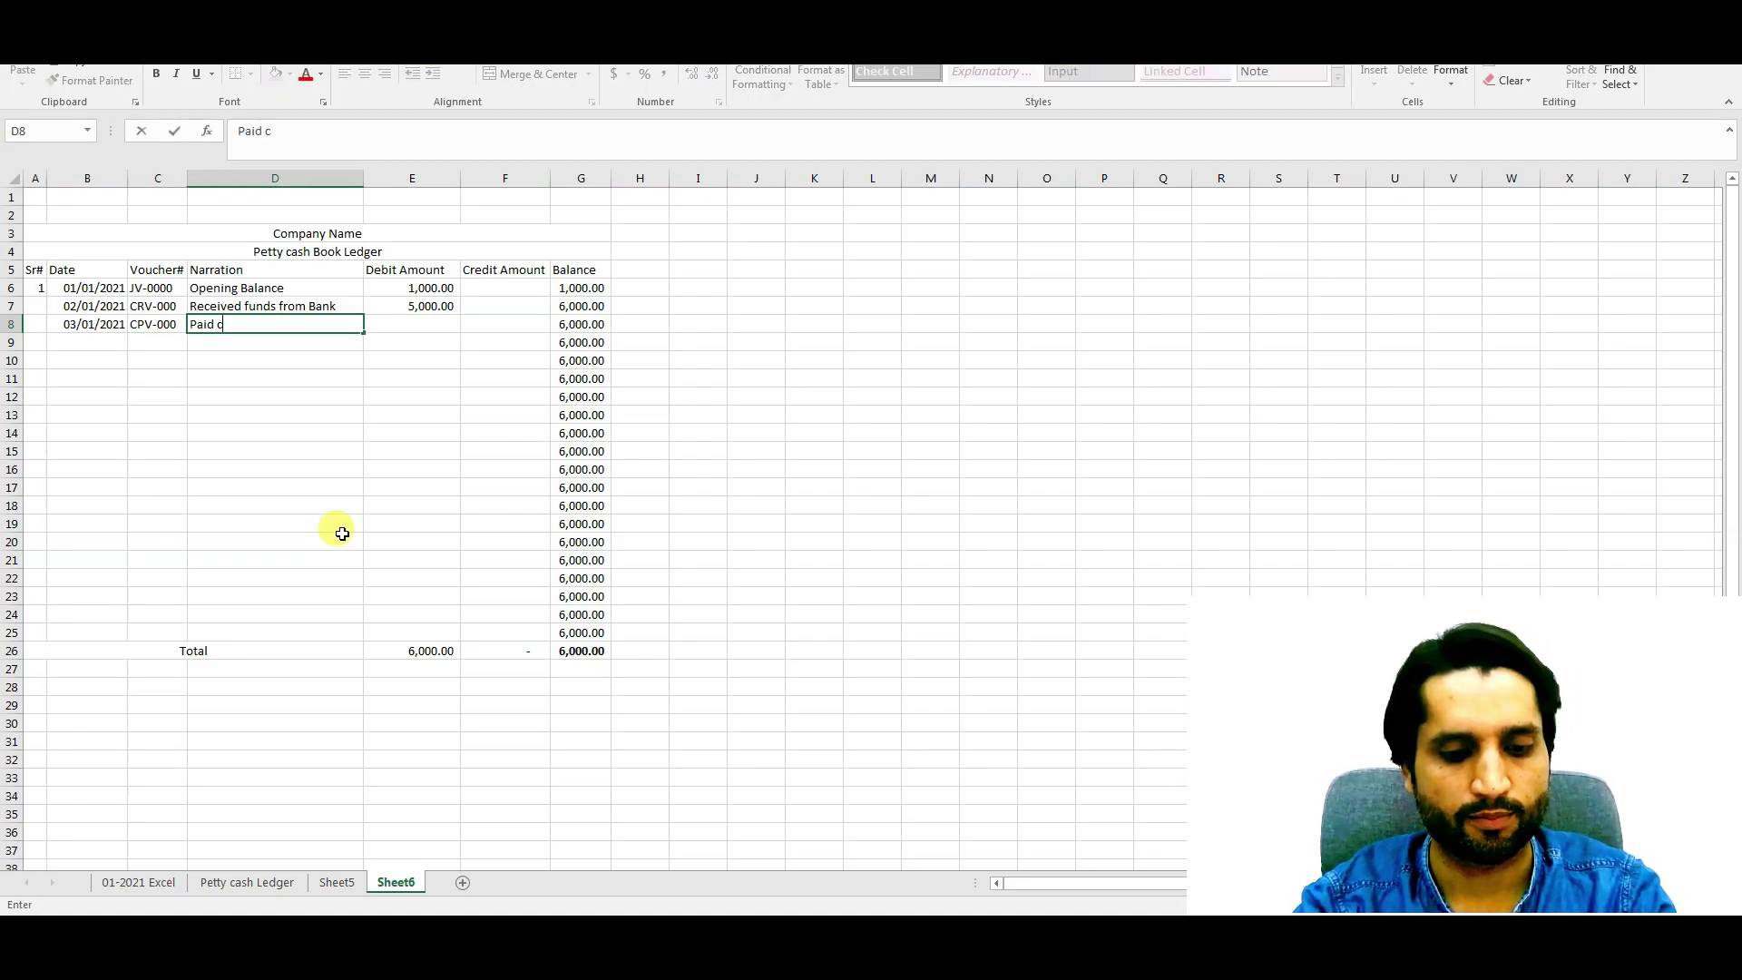
pyautogui.write('ash to buy some statioanry items')
pyautogui.press('Tab')
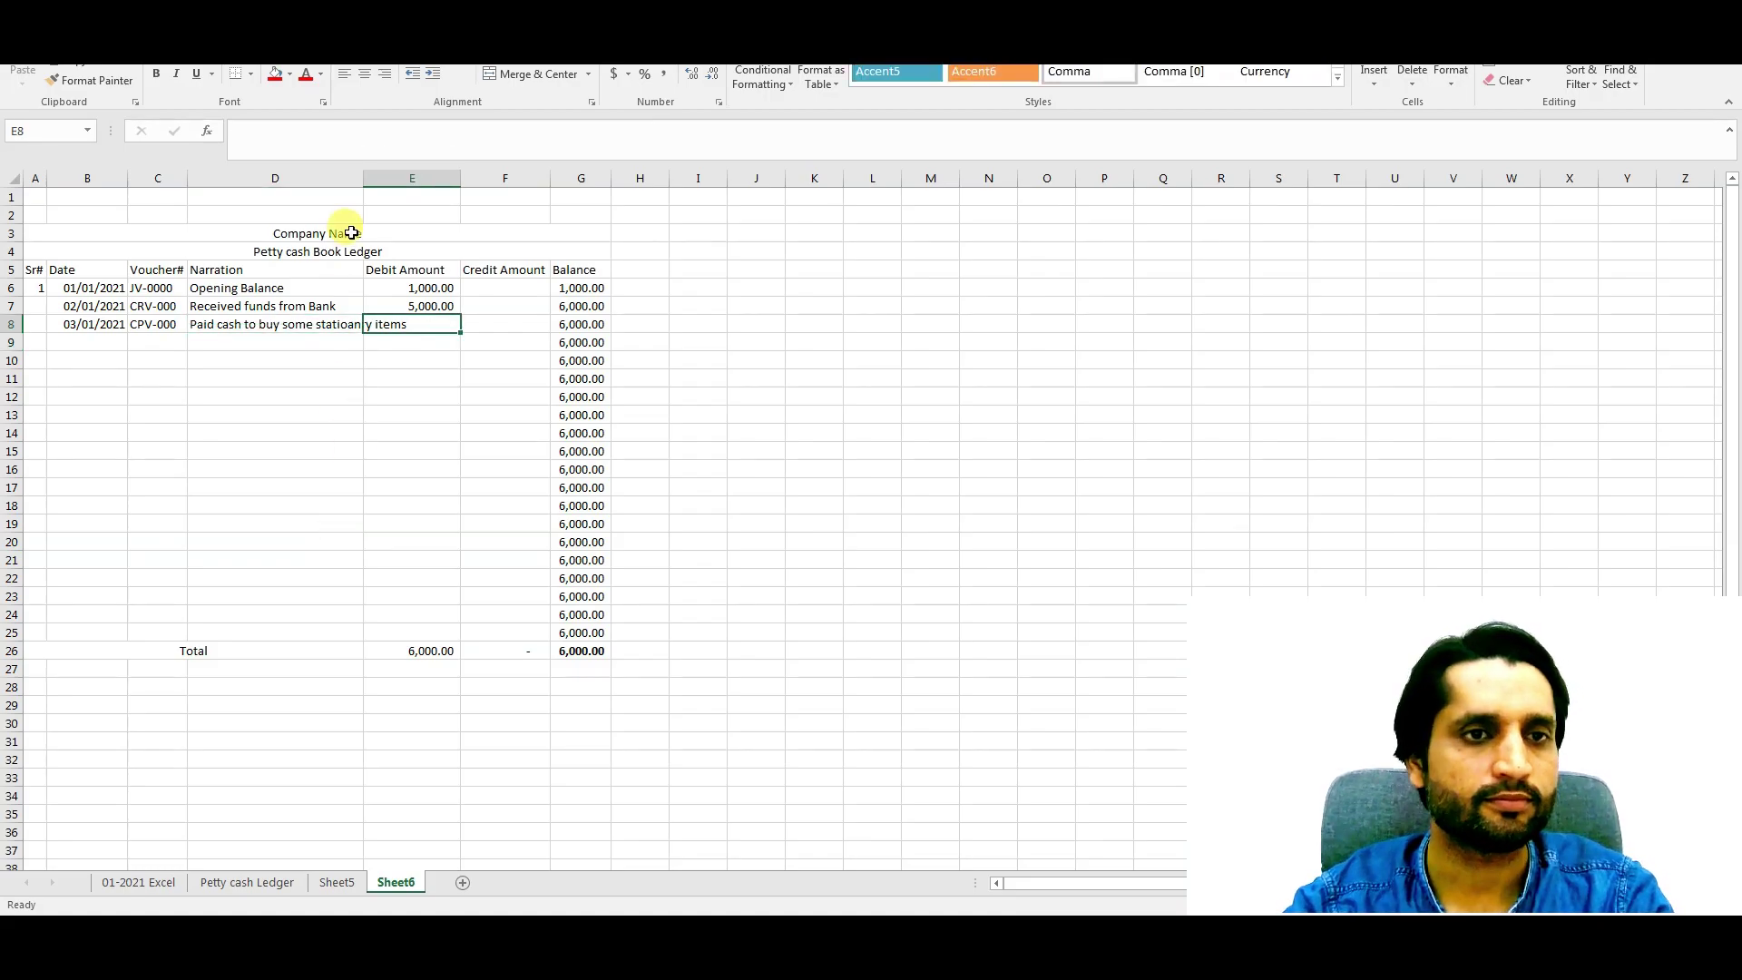
pyautogui.doubleClick(364, 179)
pyautogui.click(569, 323)
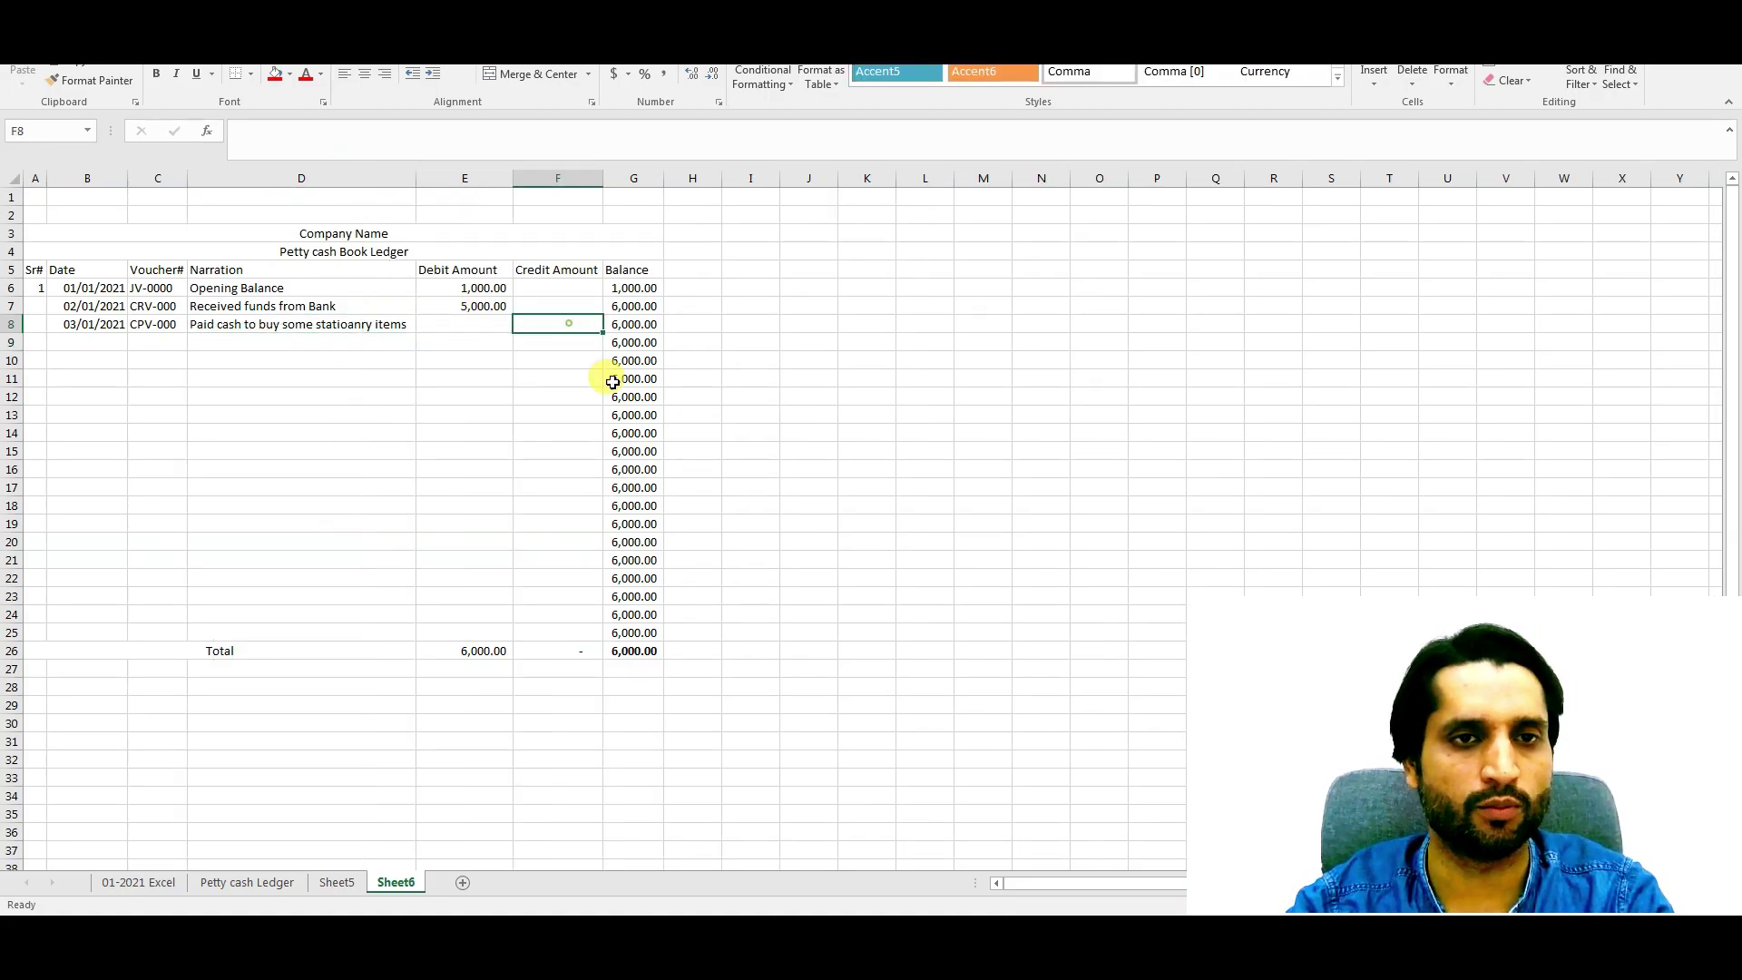
pyautogui.write('2000')
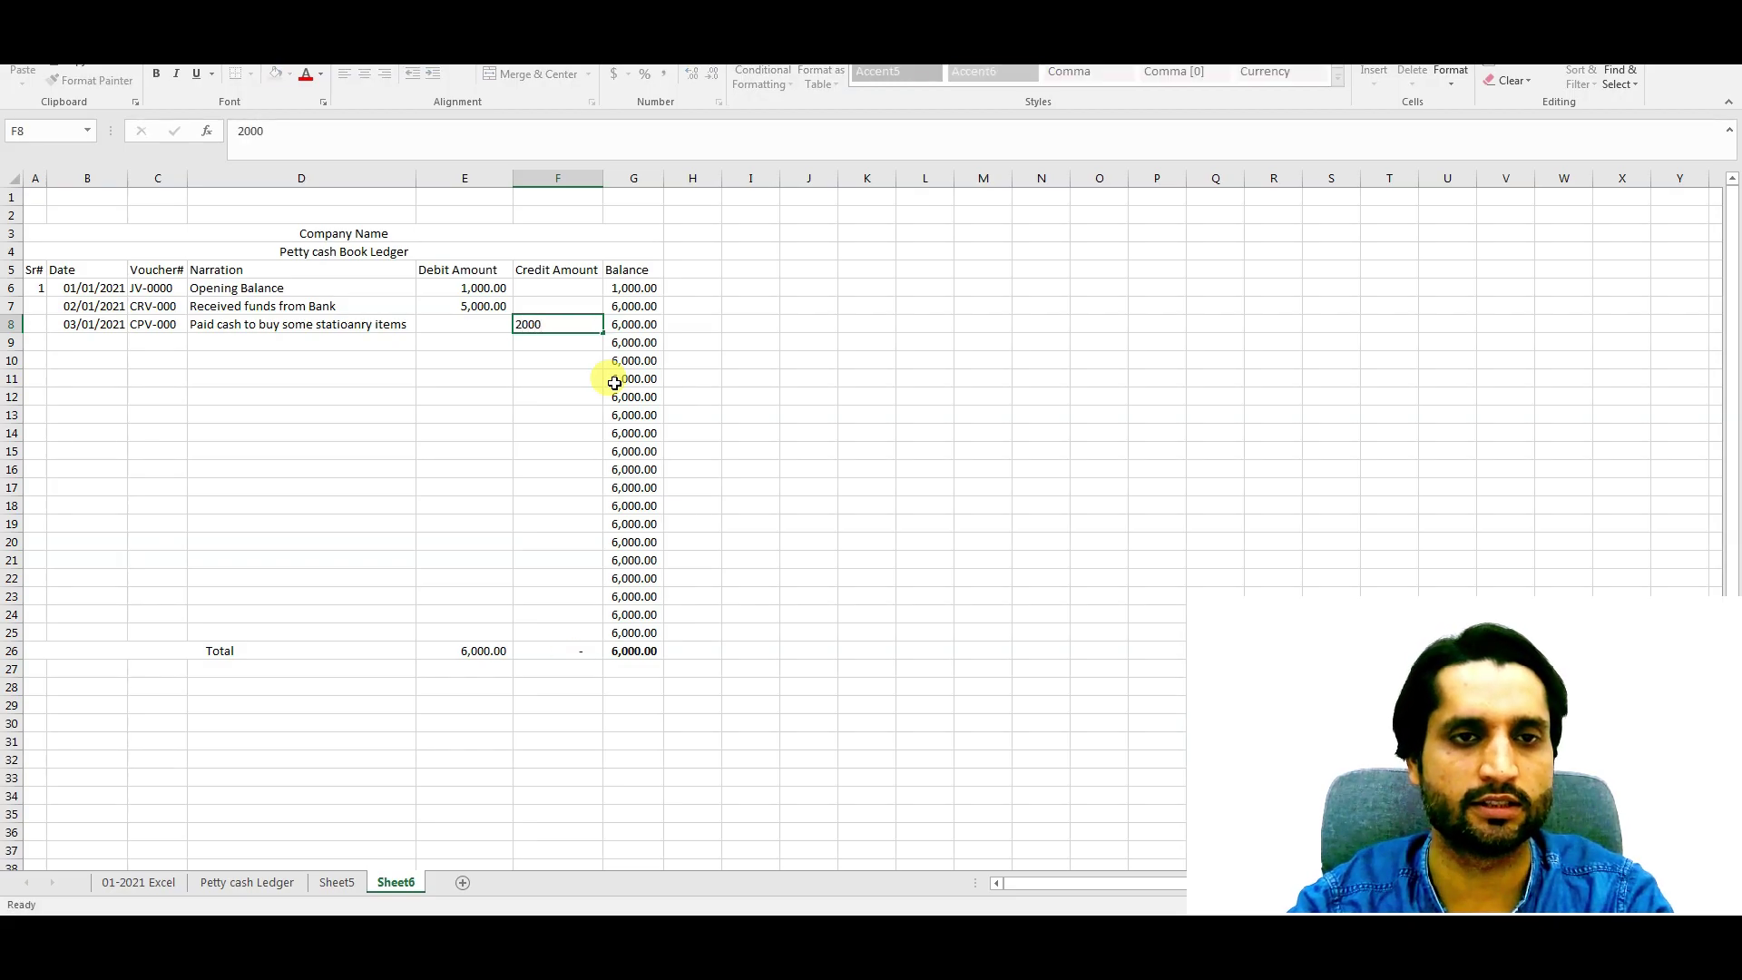
pyautogui.press('Return')
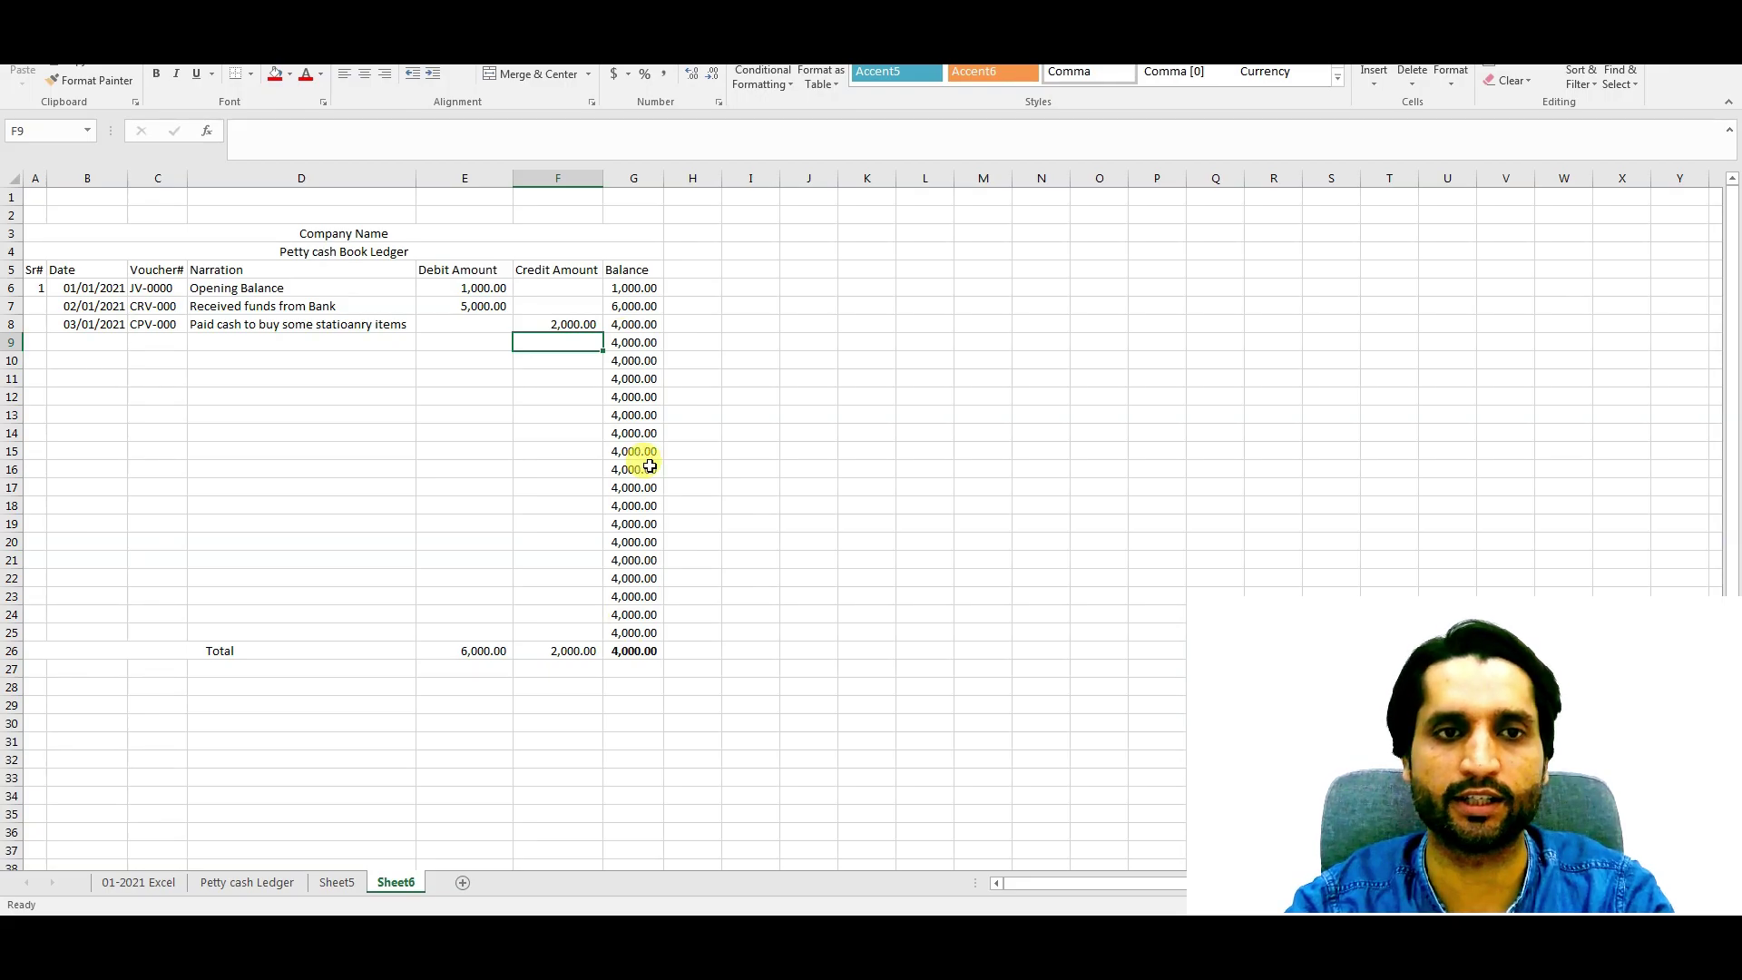
# Step: Make the column headers in A5:G5 bold and enlarge the font of the two merged title rows, Company Name and Petty cash Book Ledger
pyautogui.moveTo(35, 270); pyautogui.dragTo(650, 273)
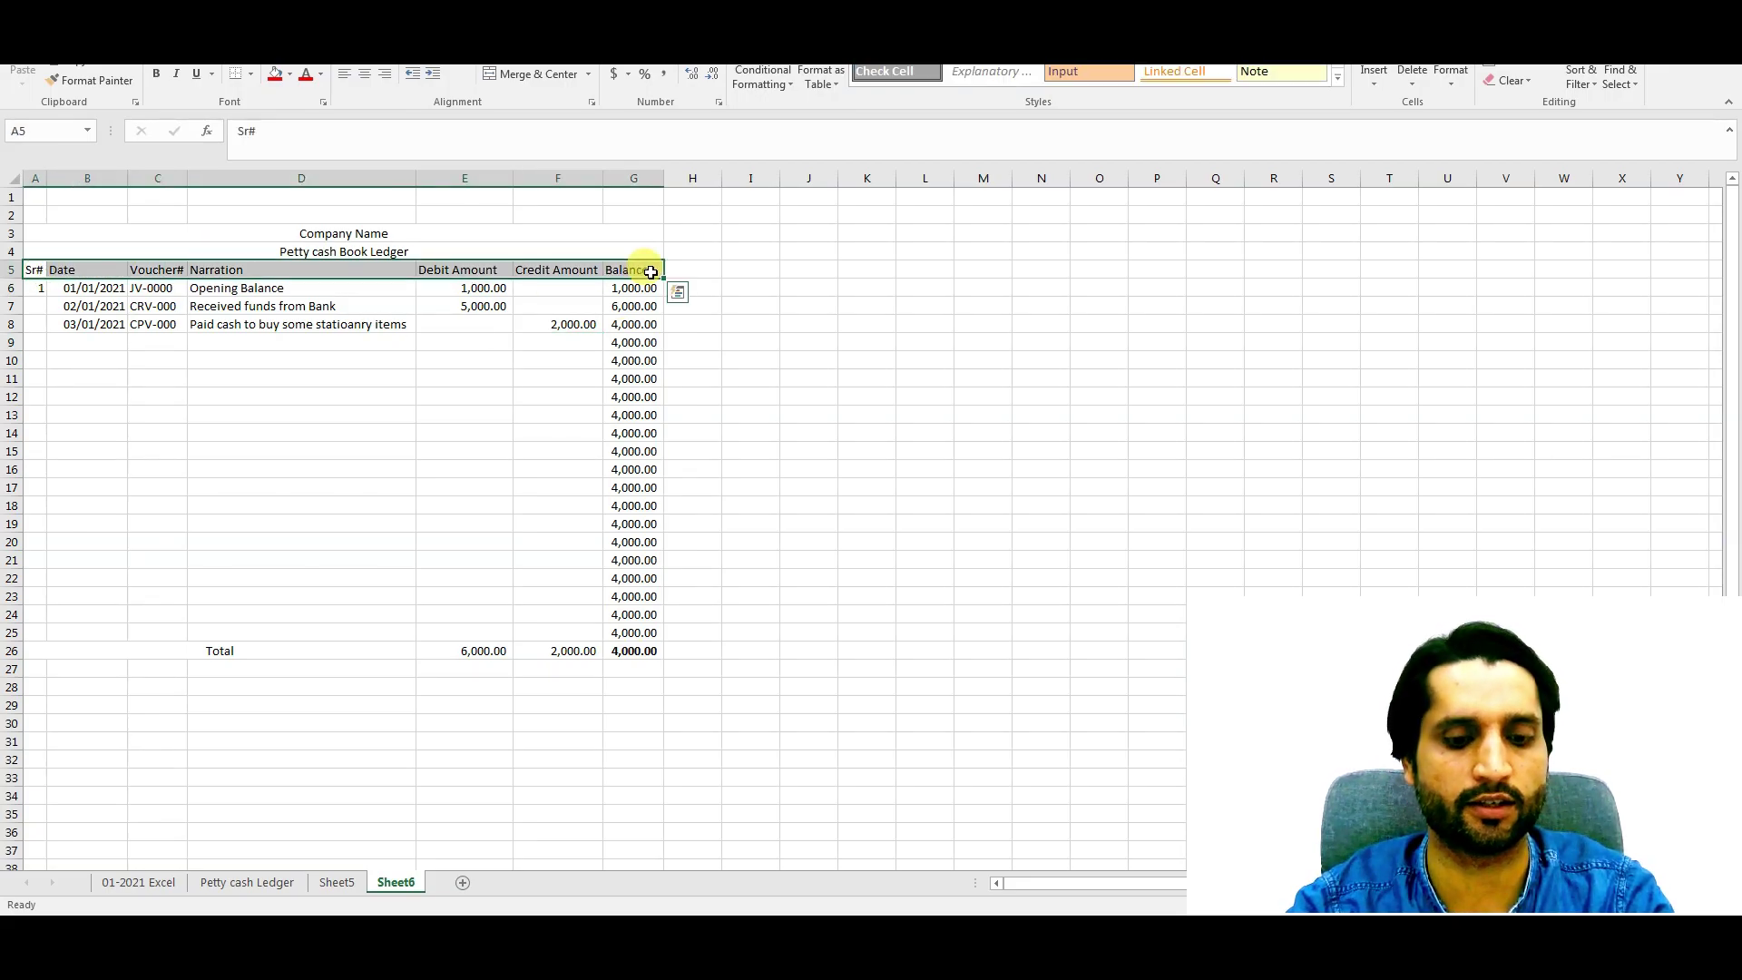
pyautogui.hotkey('ctrl', 'b')
pyautogui.moveTo(277, 238); pyautogui.dragTo(303, 248)
pyautogui.hotkey('ctrl', 'shift', '.')
pyautogui.hotkey('ctrl', 'shift', '.')
pyautogui.hotkey('ctrl', 'shift', '.')
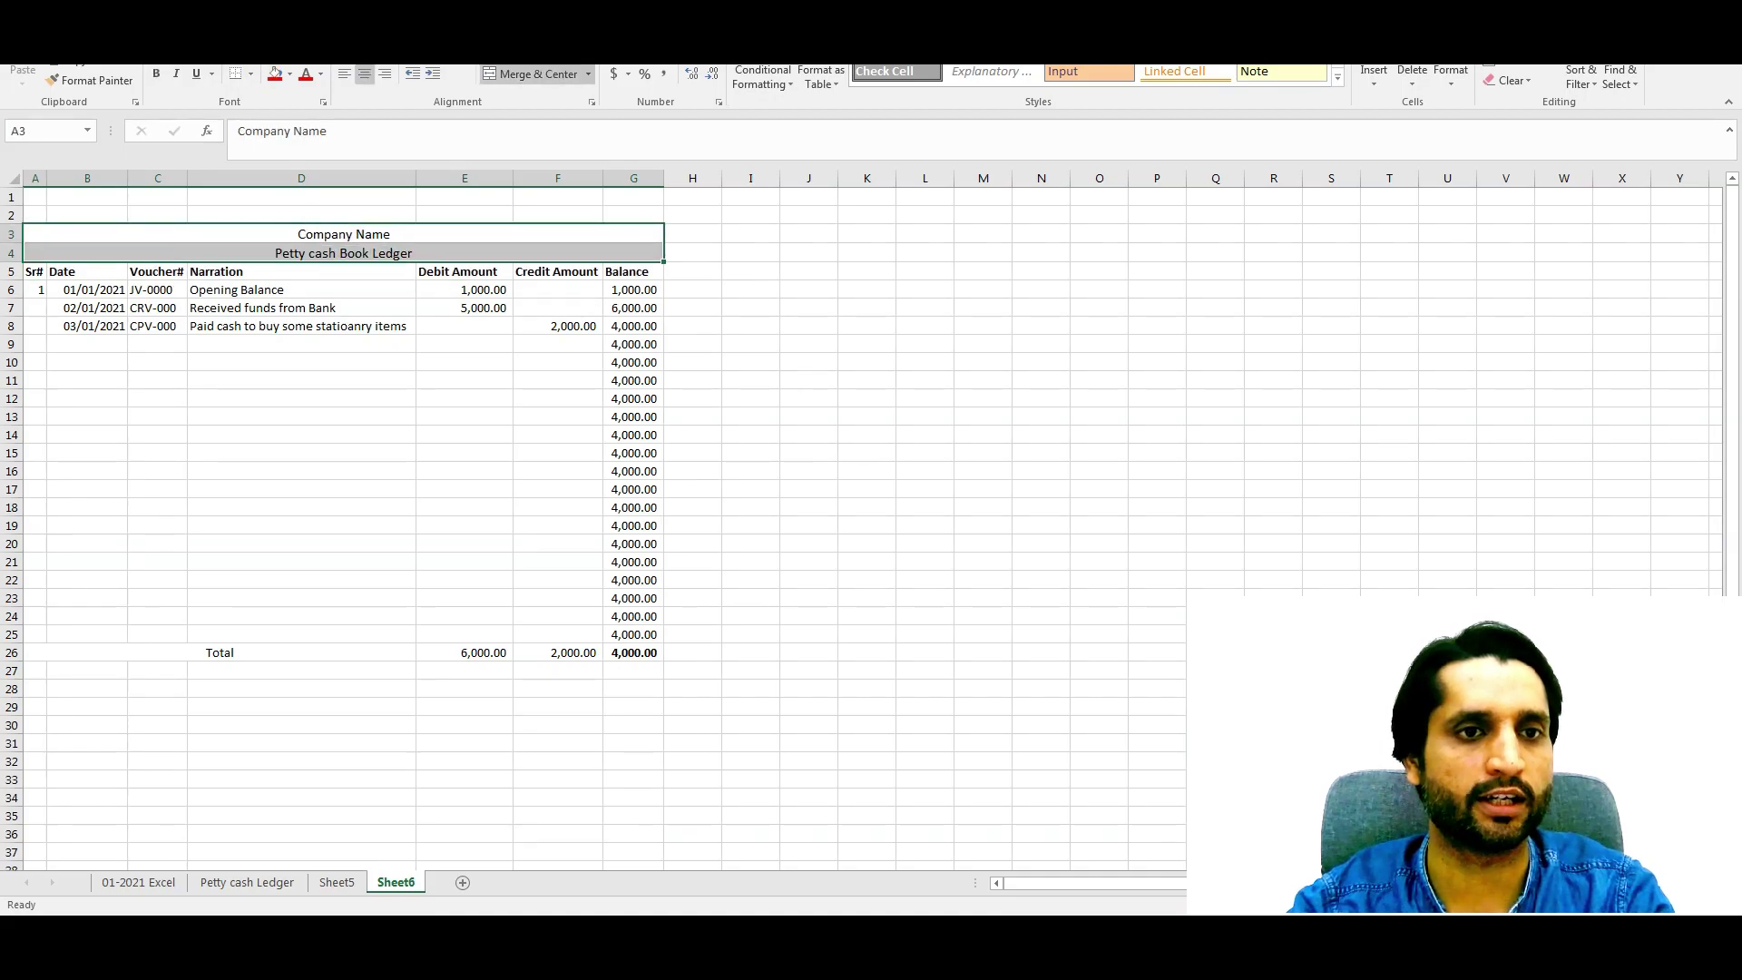
pyautogui.click(382, 522)
# Step: Record a payment in row 9 dated 05/01/2021 with voucher CPV-000, narration "Paid cash to buy some tools" and a credit of 3000
pyautogui.click(114, 364)
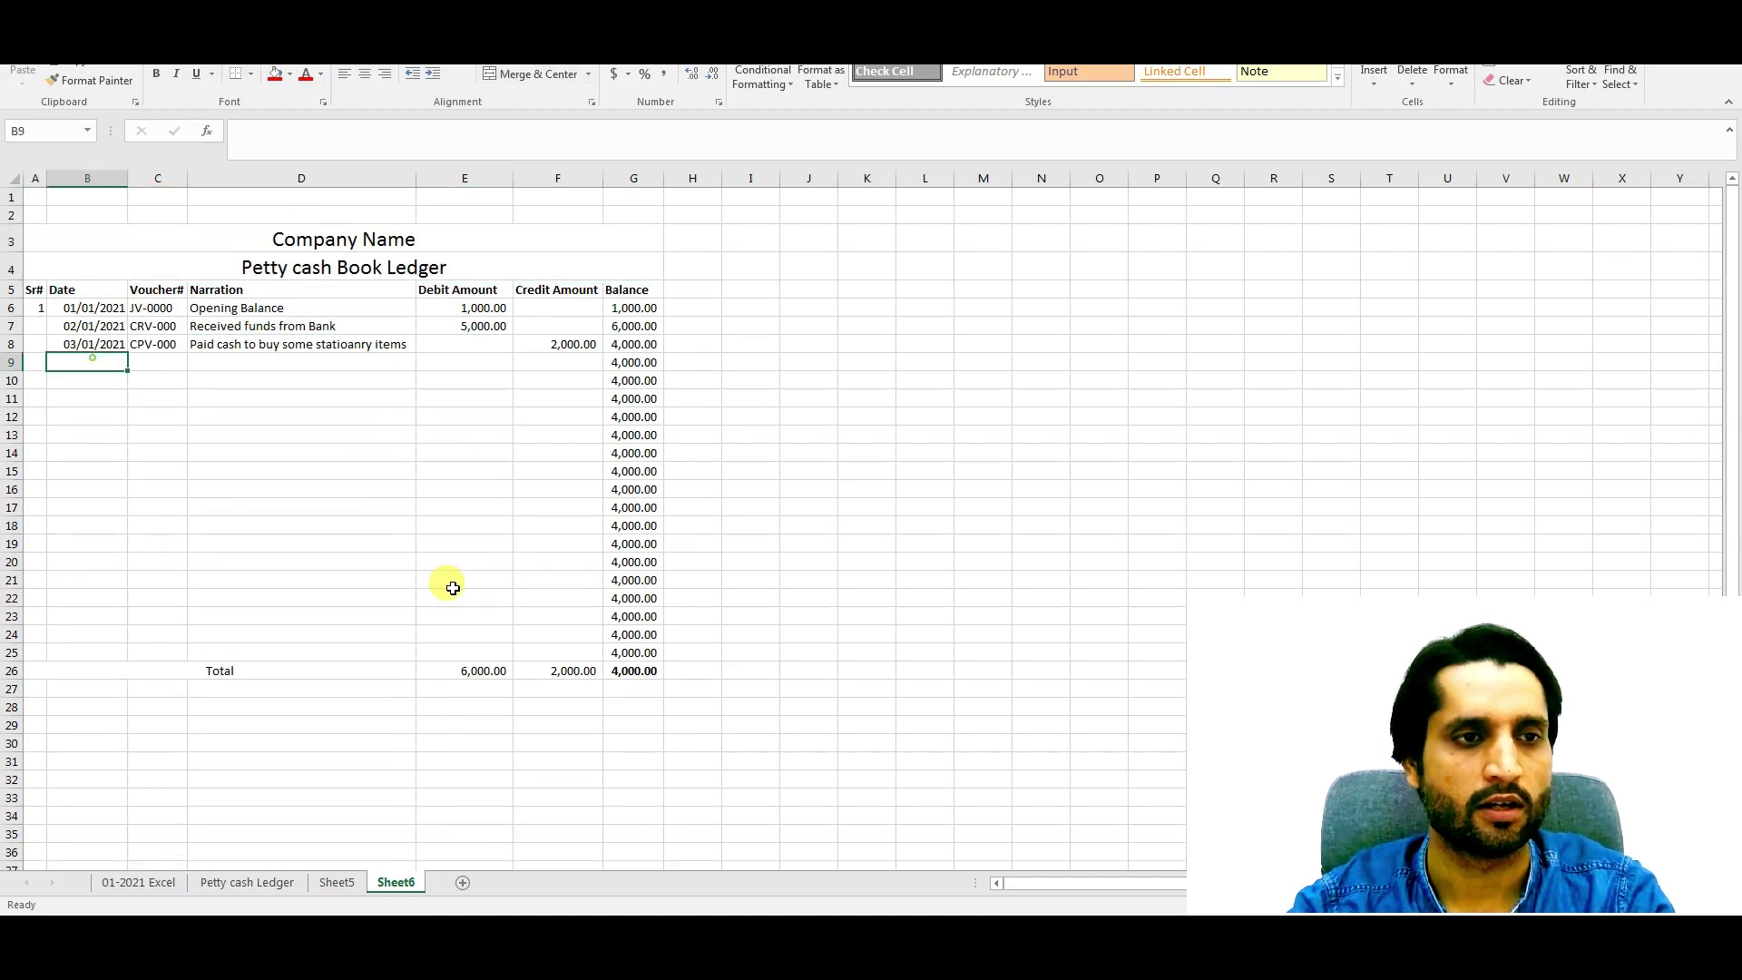
pyautogui.write('05/01/2021')
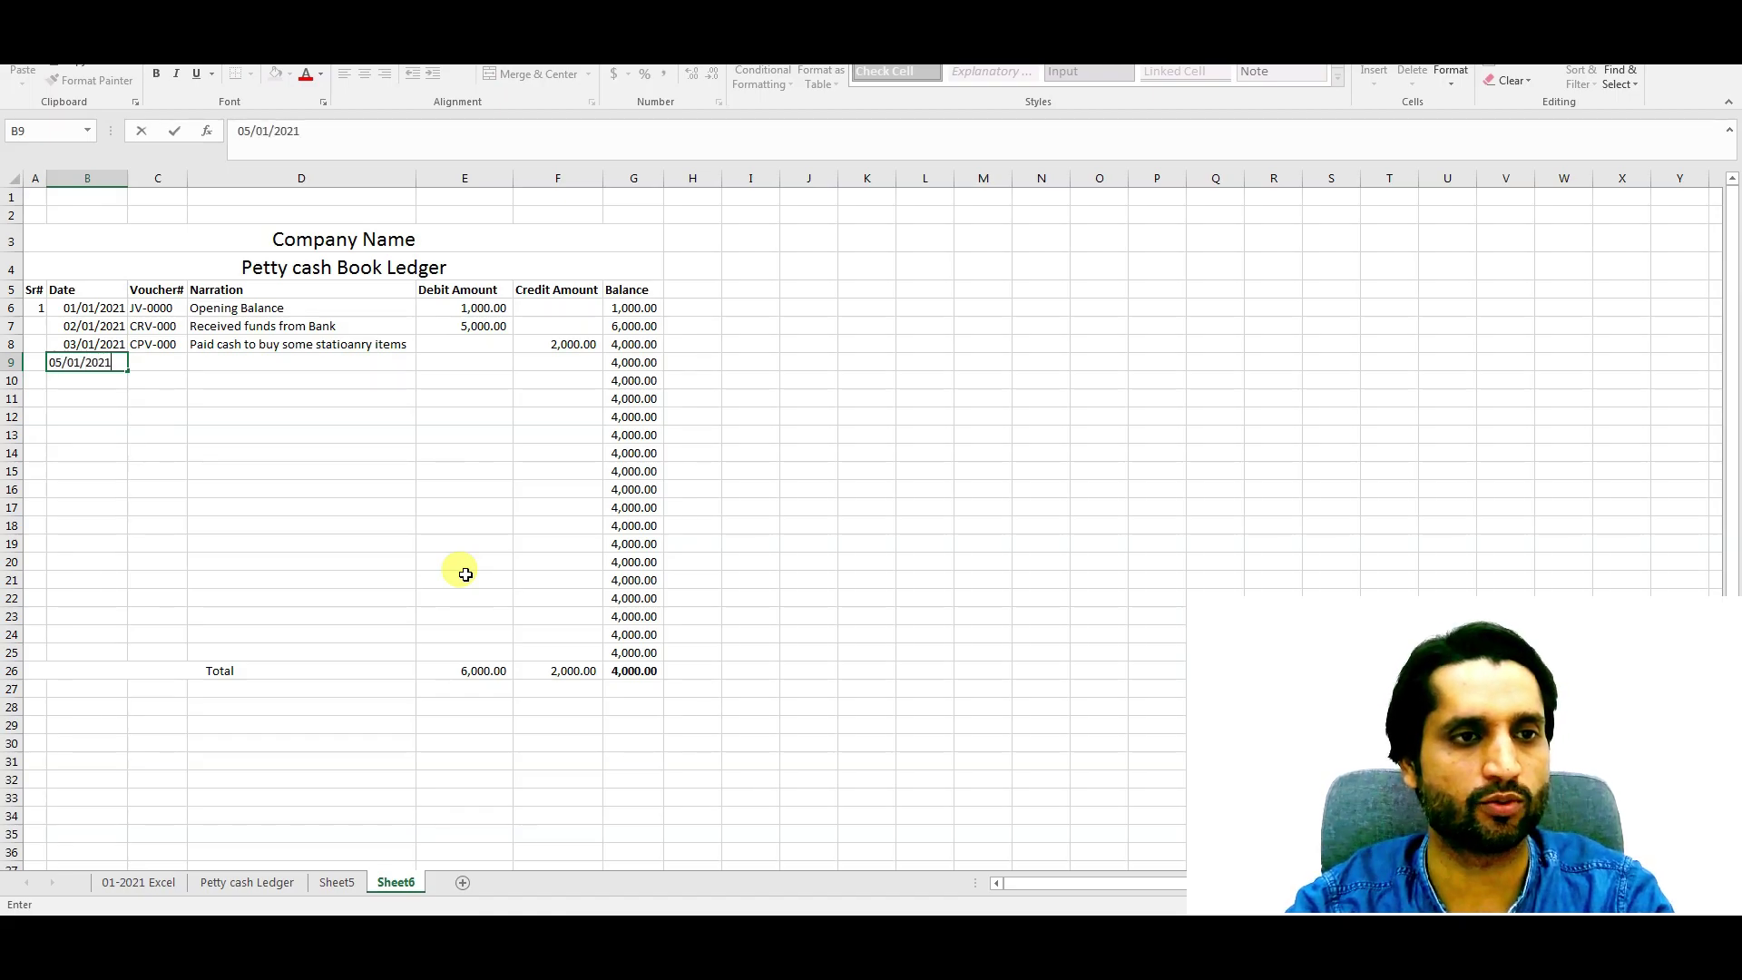
pyautogui.press('Tab')
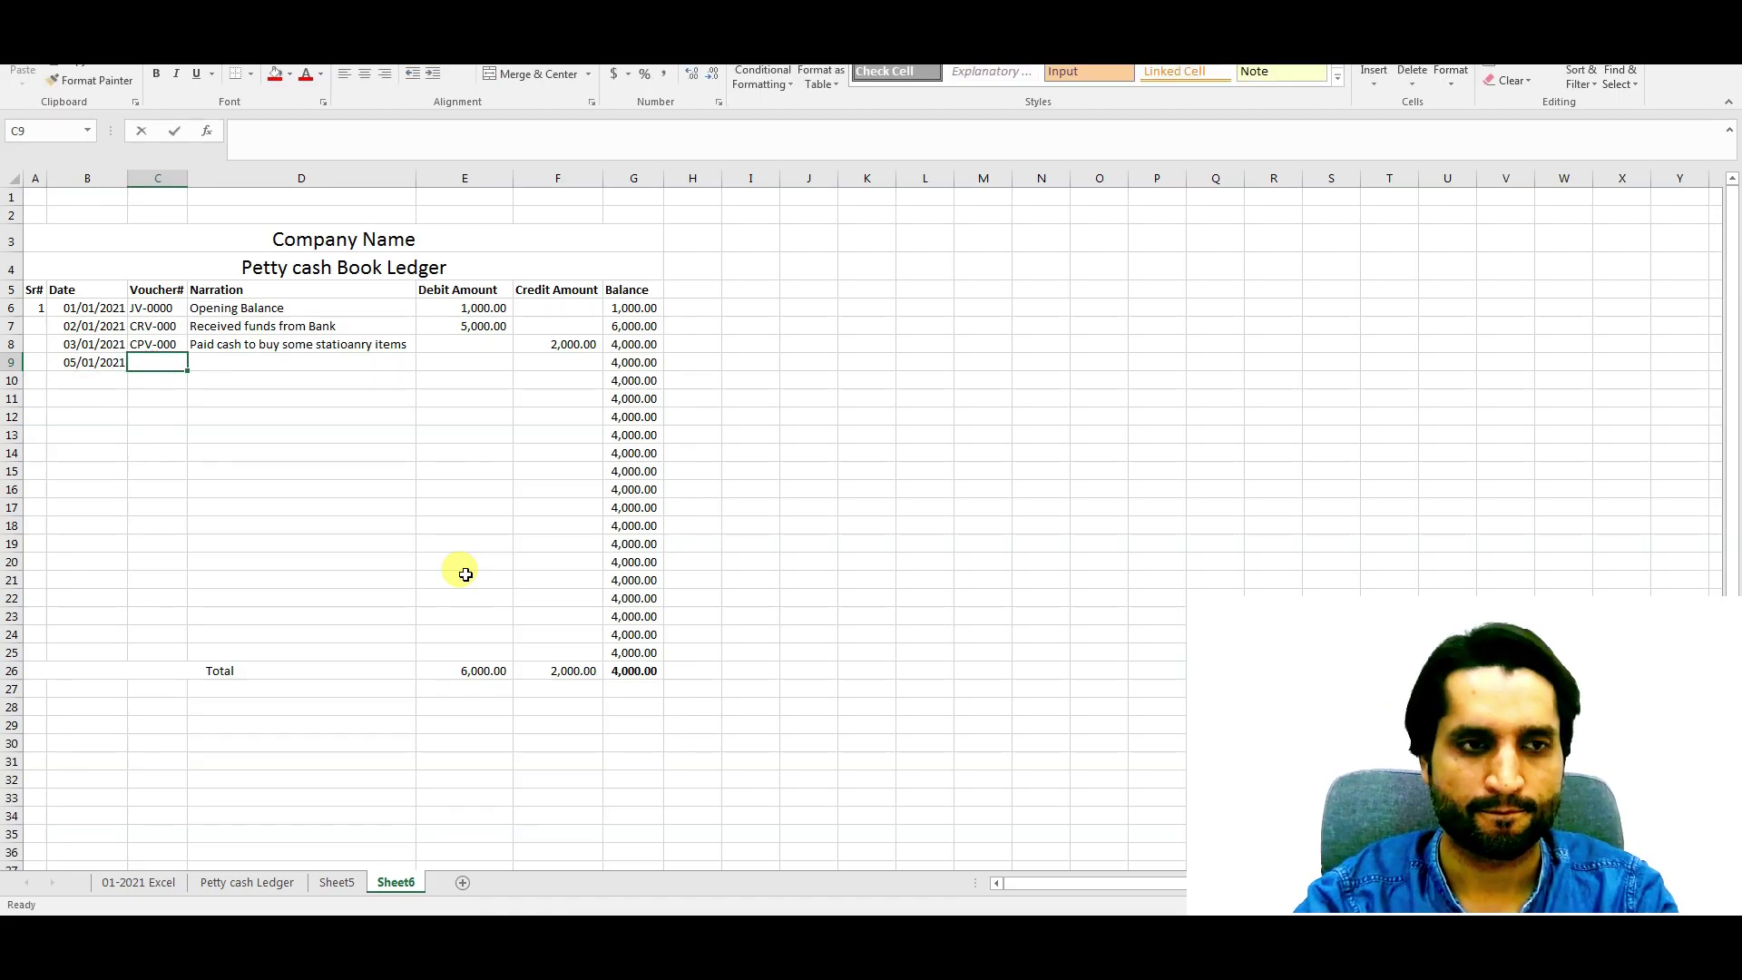
pyautogui.write('CPV-000')
pyautogui.press('Tab')
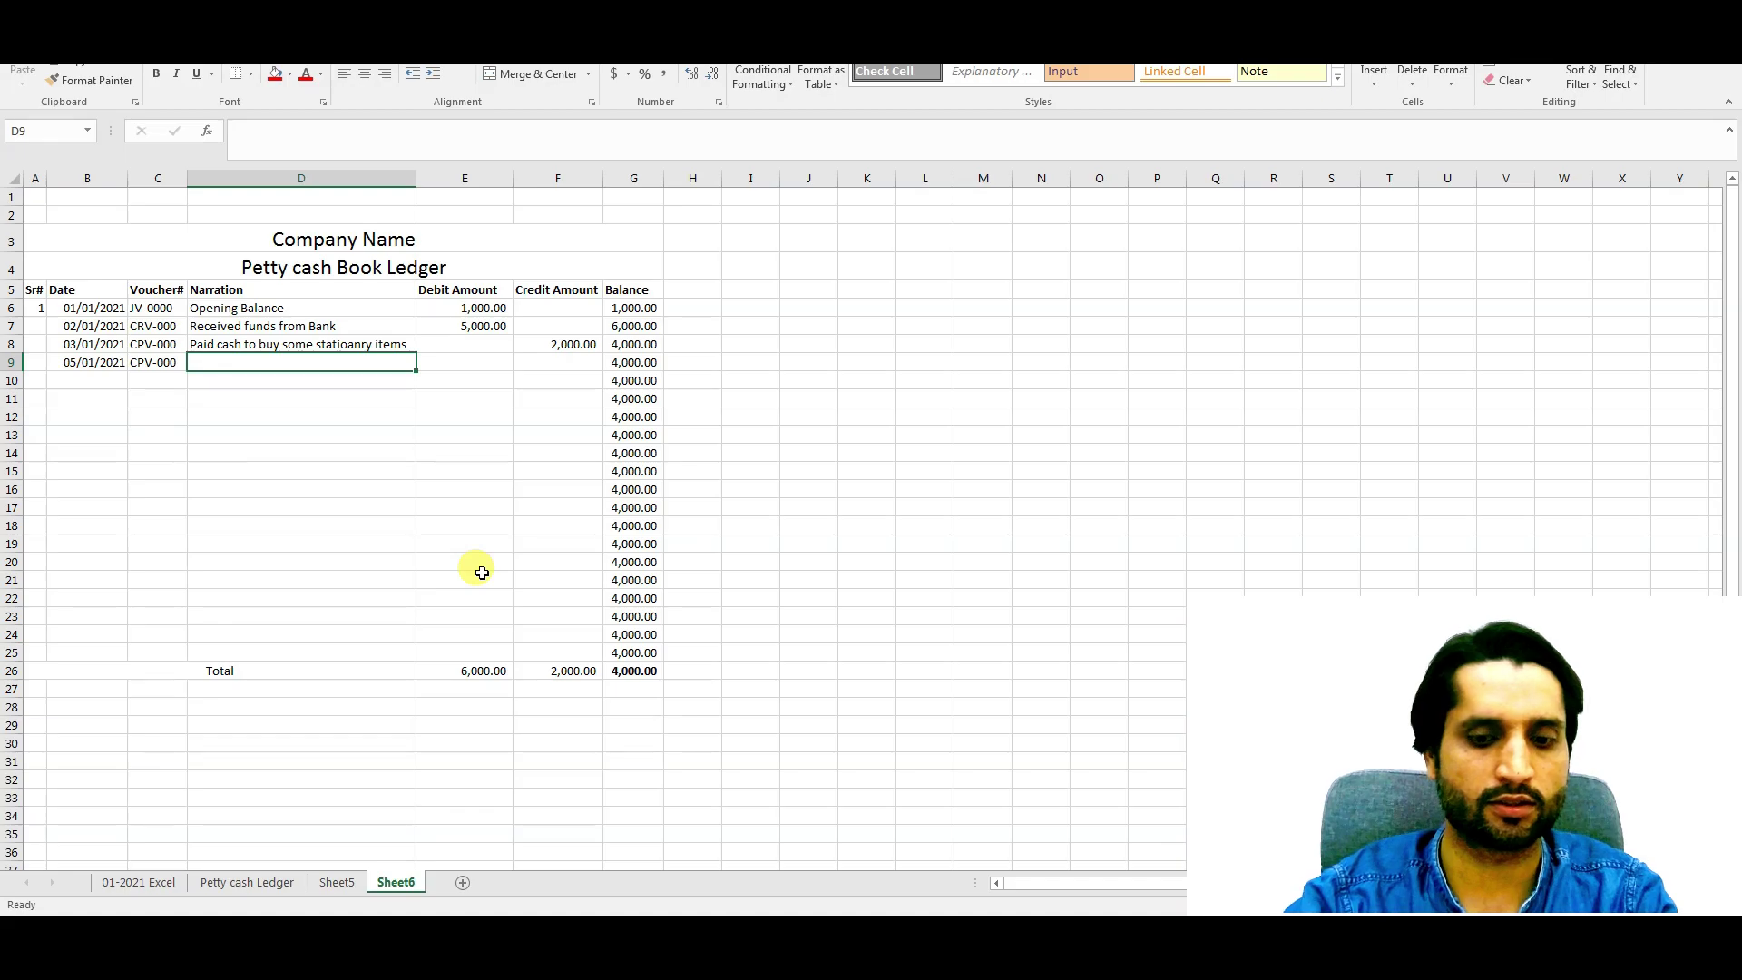
pyautogui.write('Paid cash')
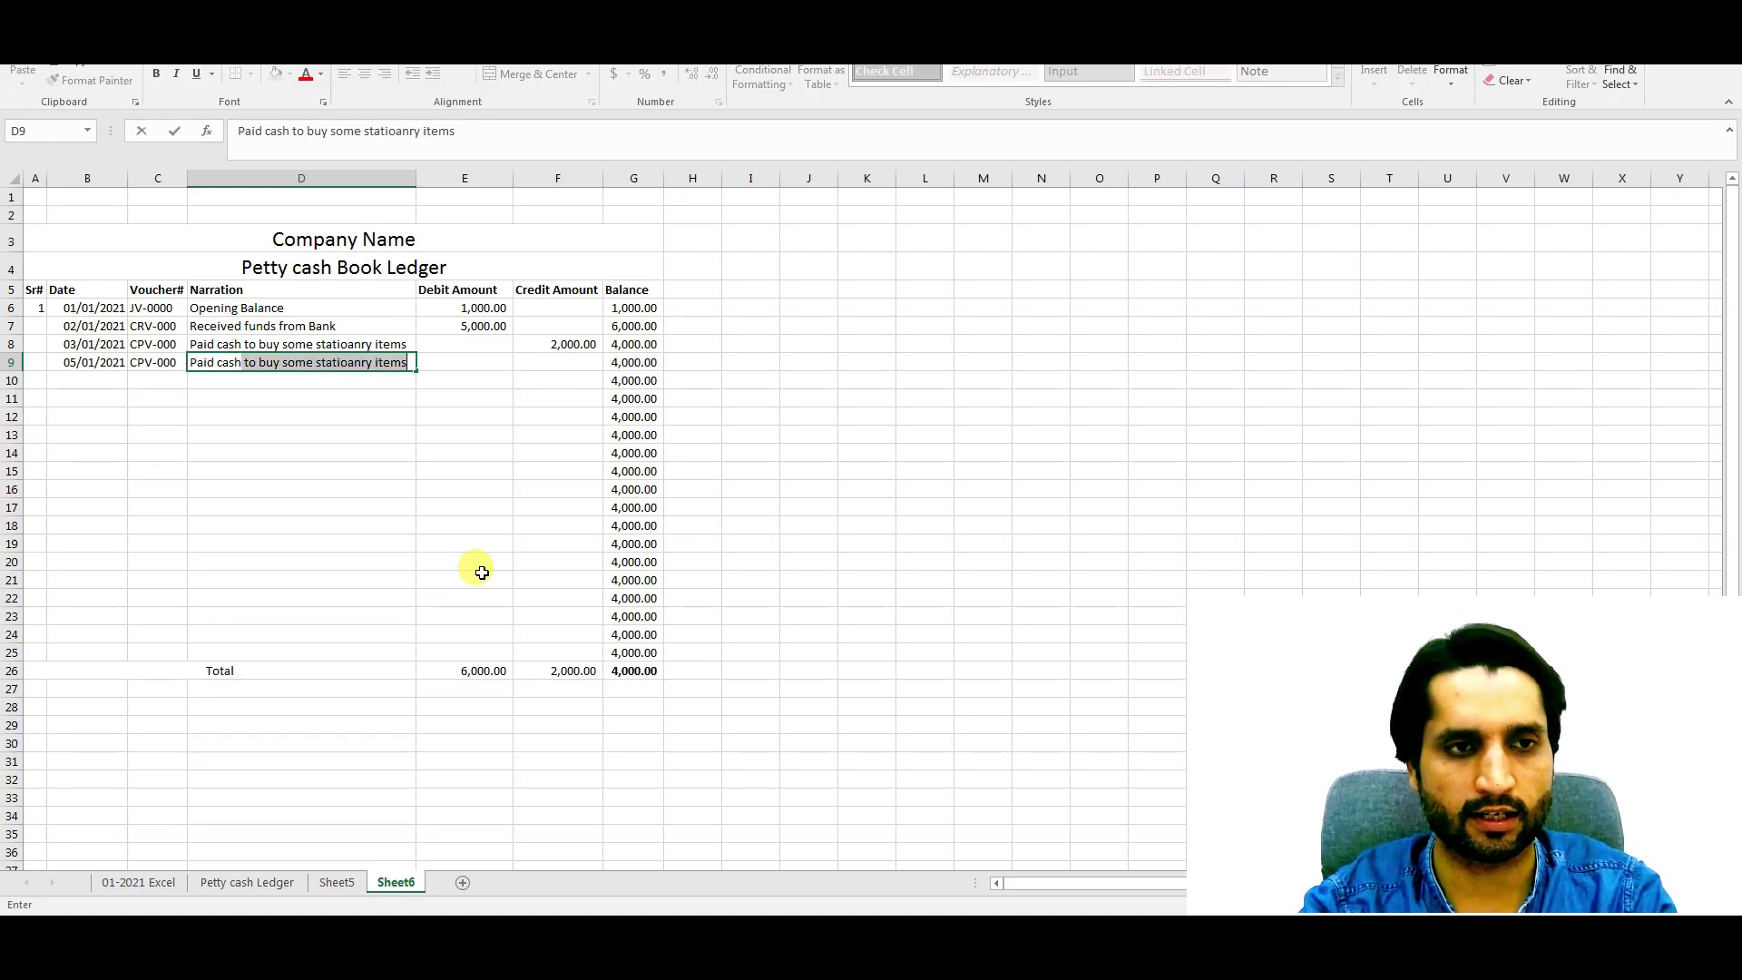
pyautogui.write(' to buy some too')
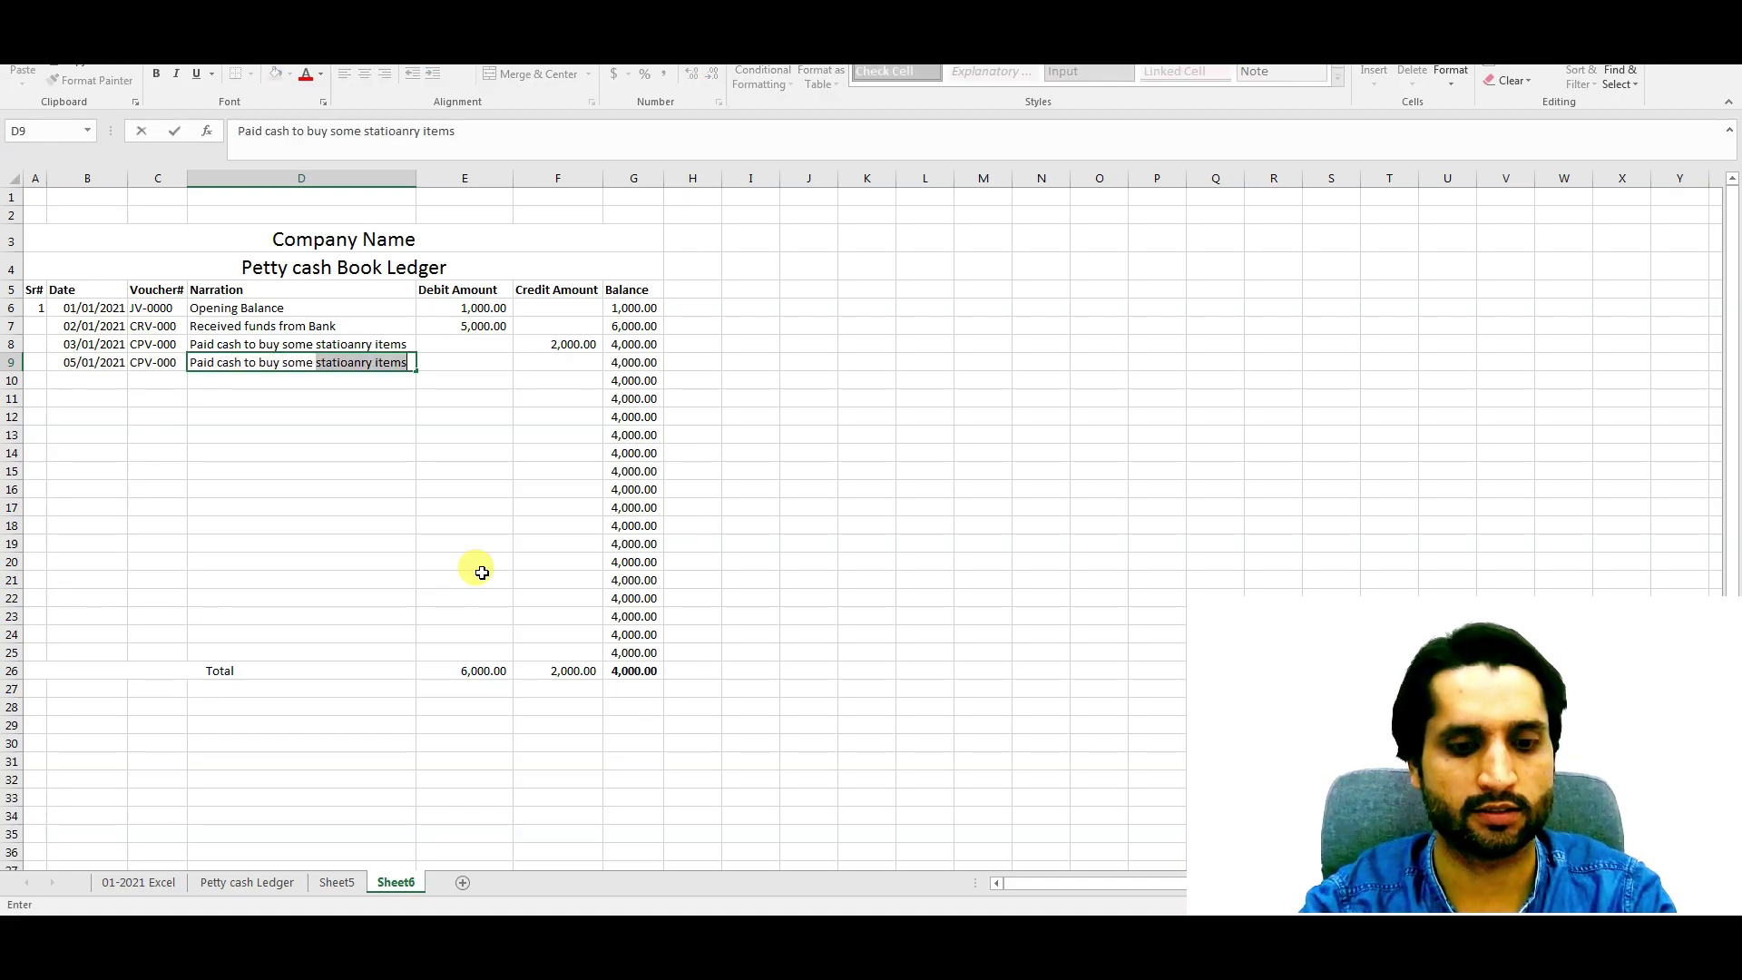
pyautogui.press('Tab')
pyautogui.press('Tab')
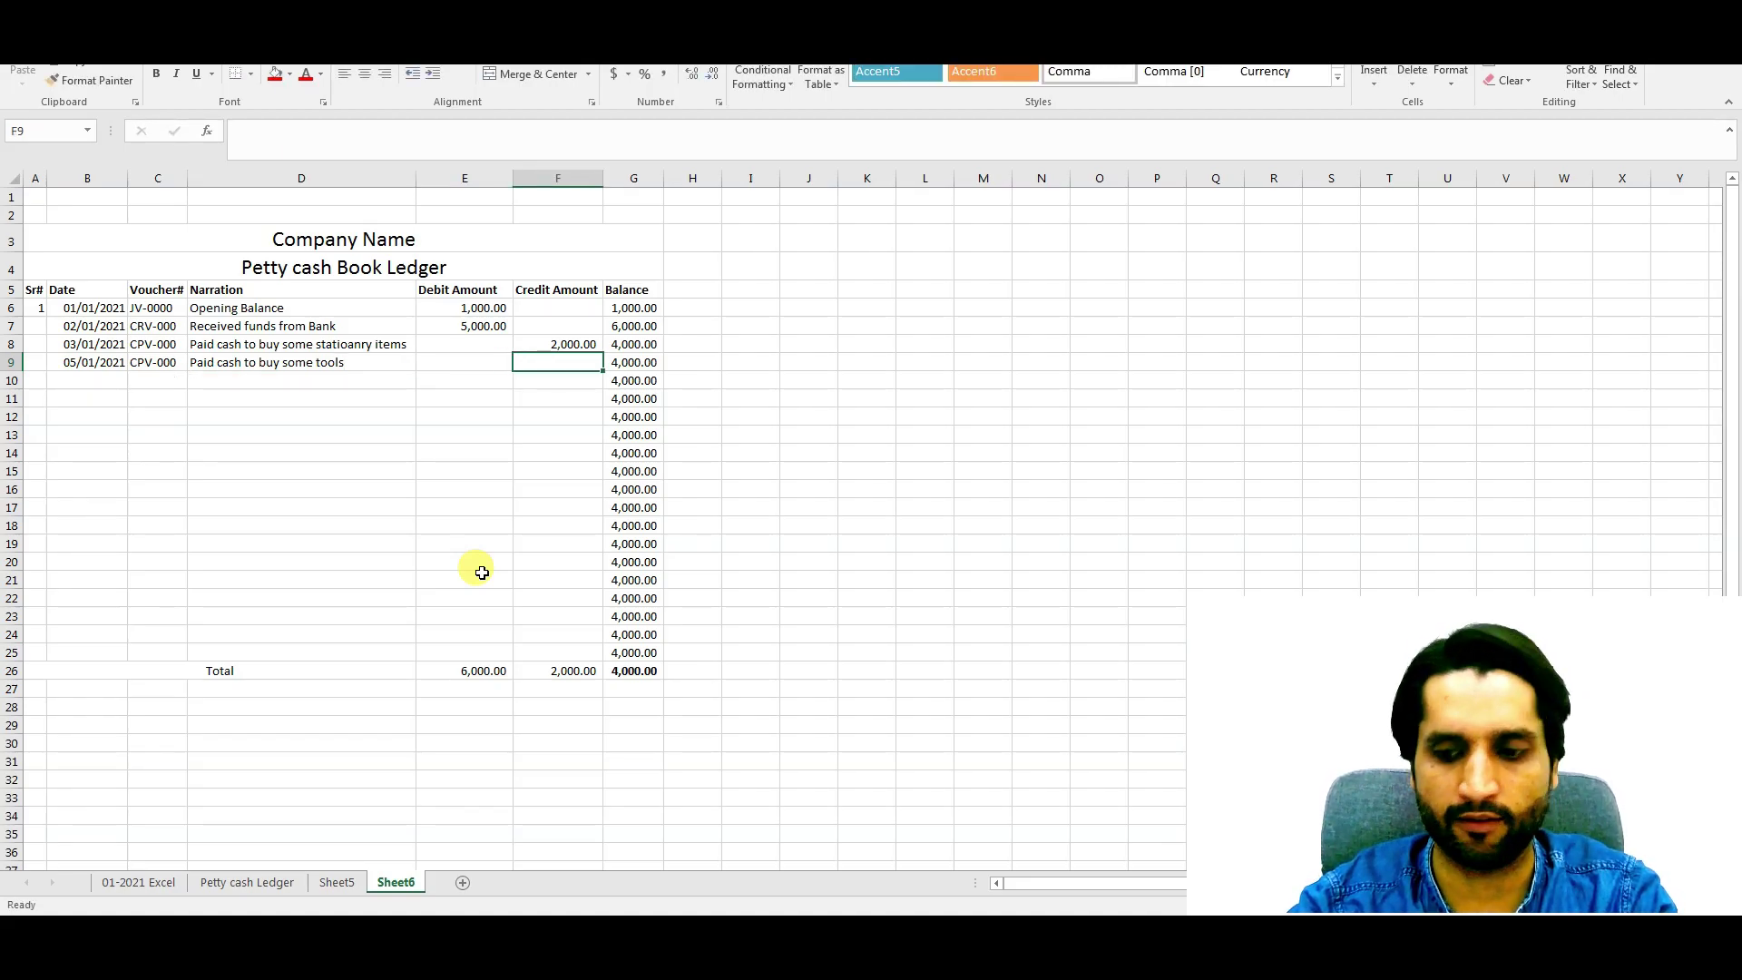
pyautogui.write('3000')
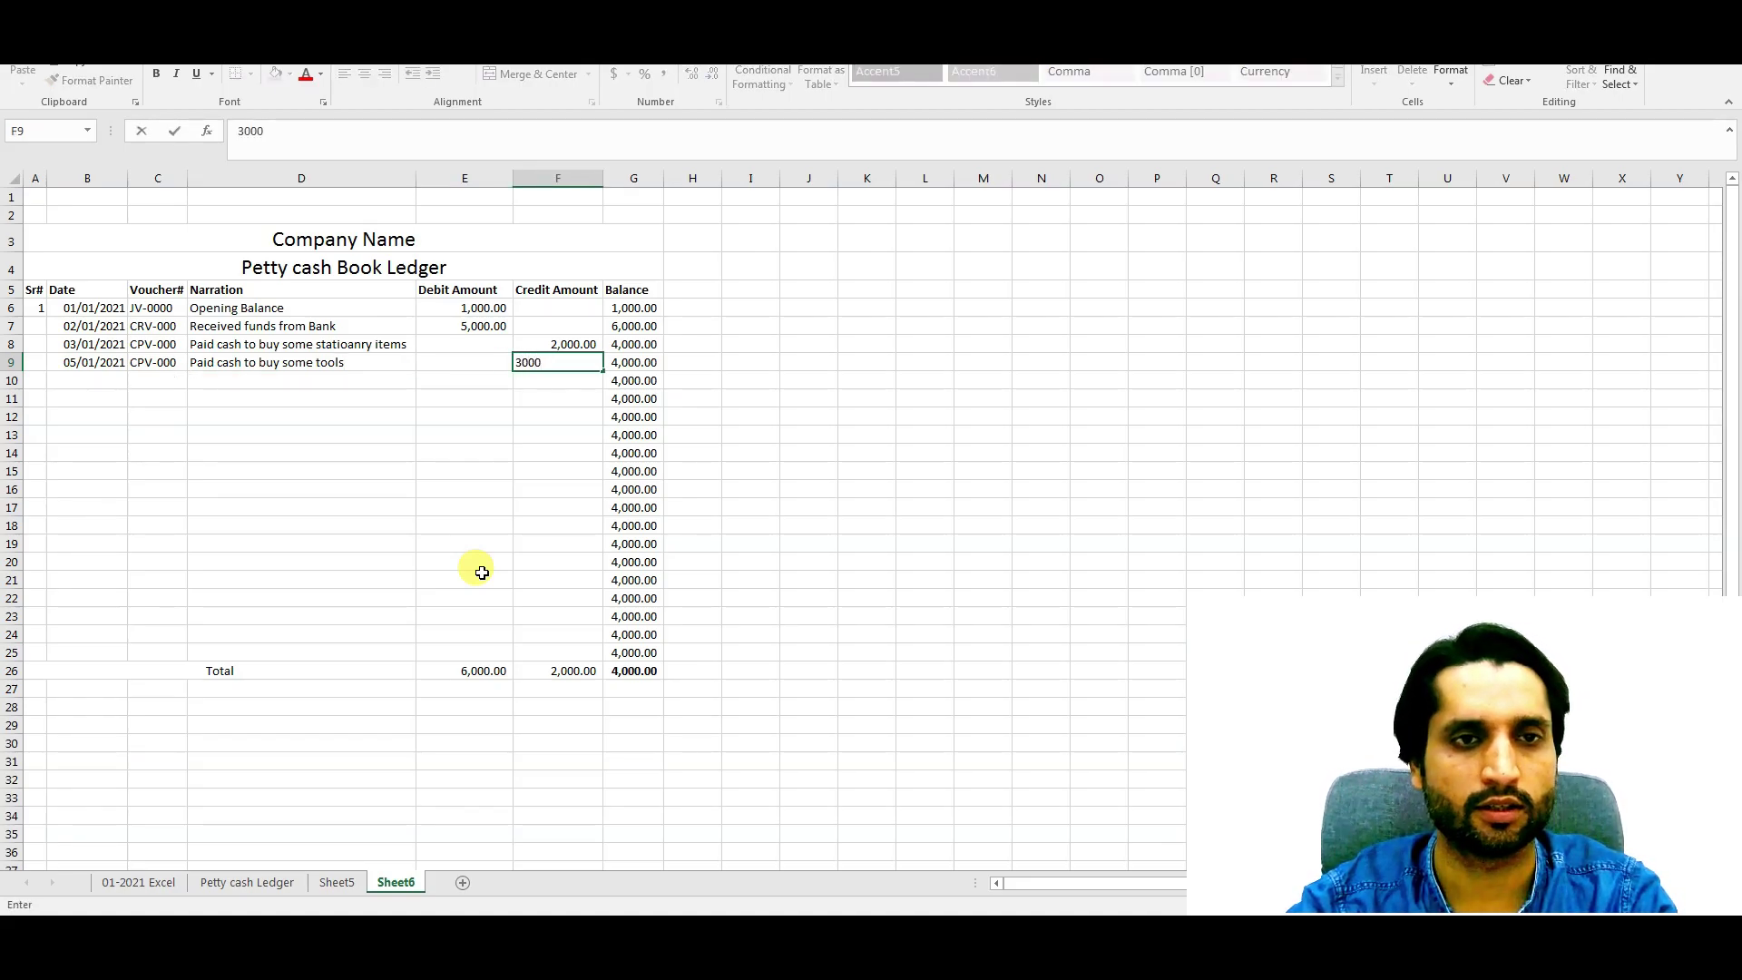
pyautogui.press('Return')
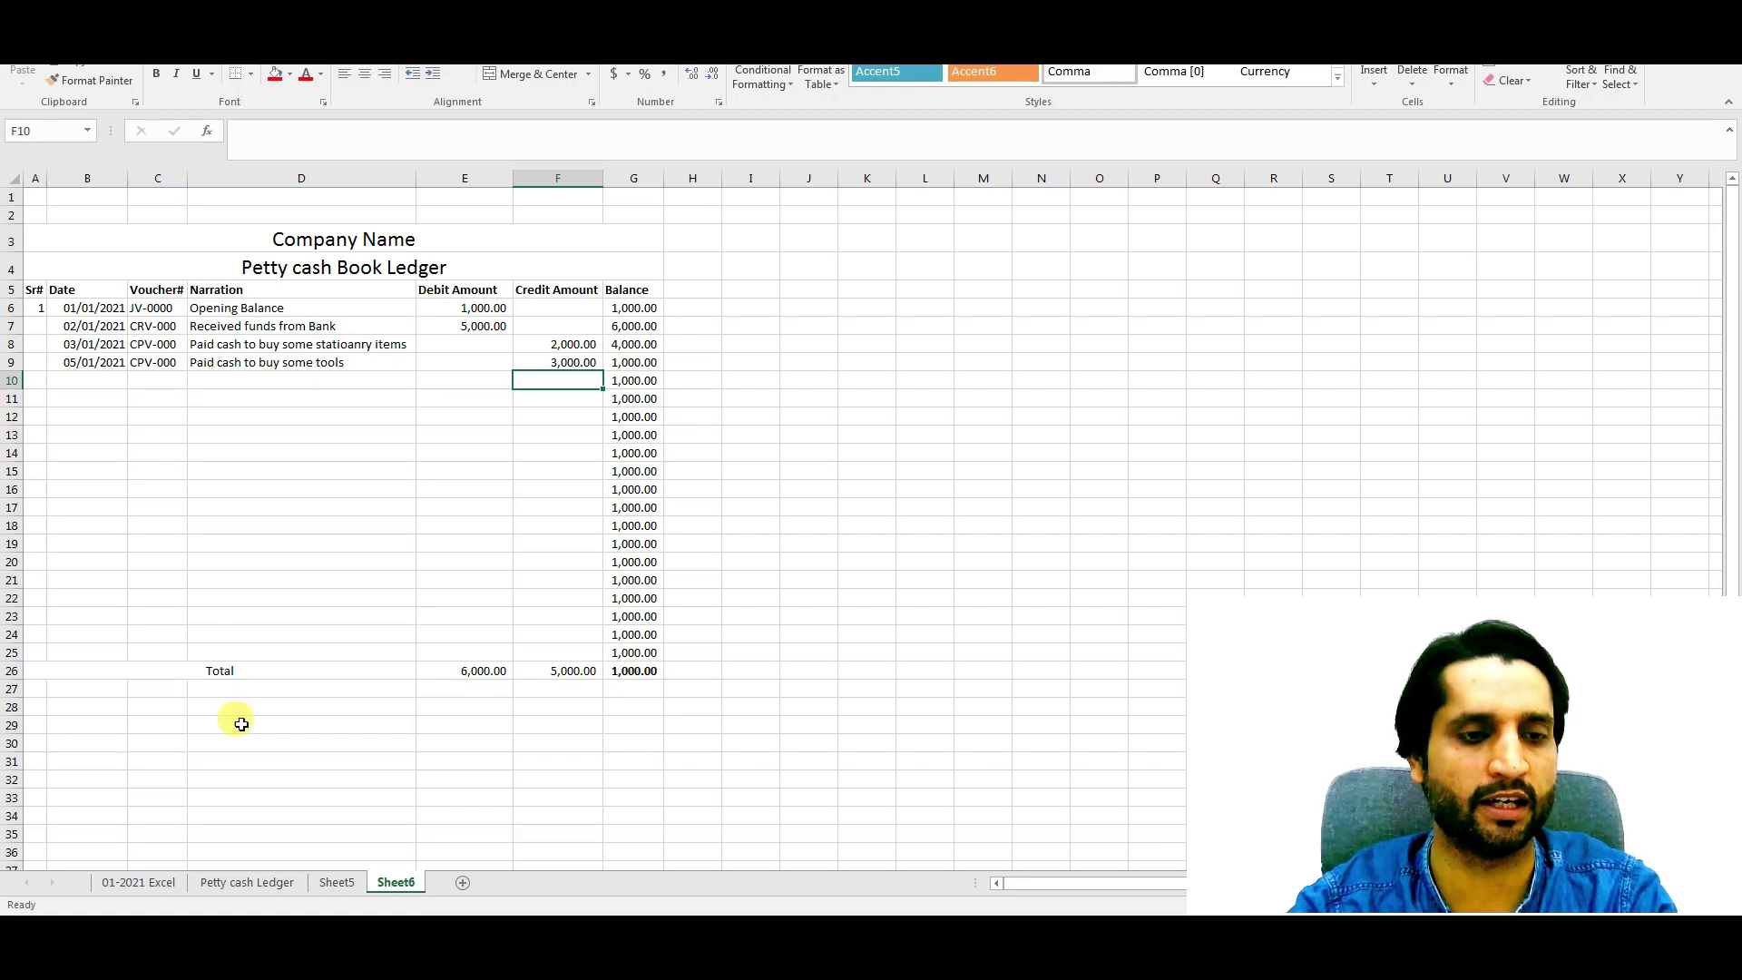
# Step: Make the merged Total label in row 26 bold
pyautogui.click(196, 670)
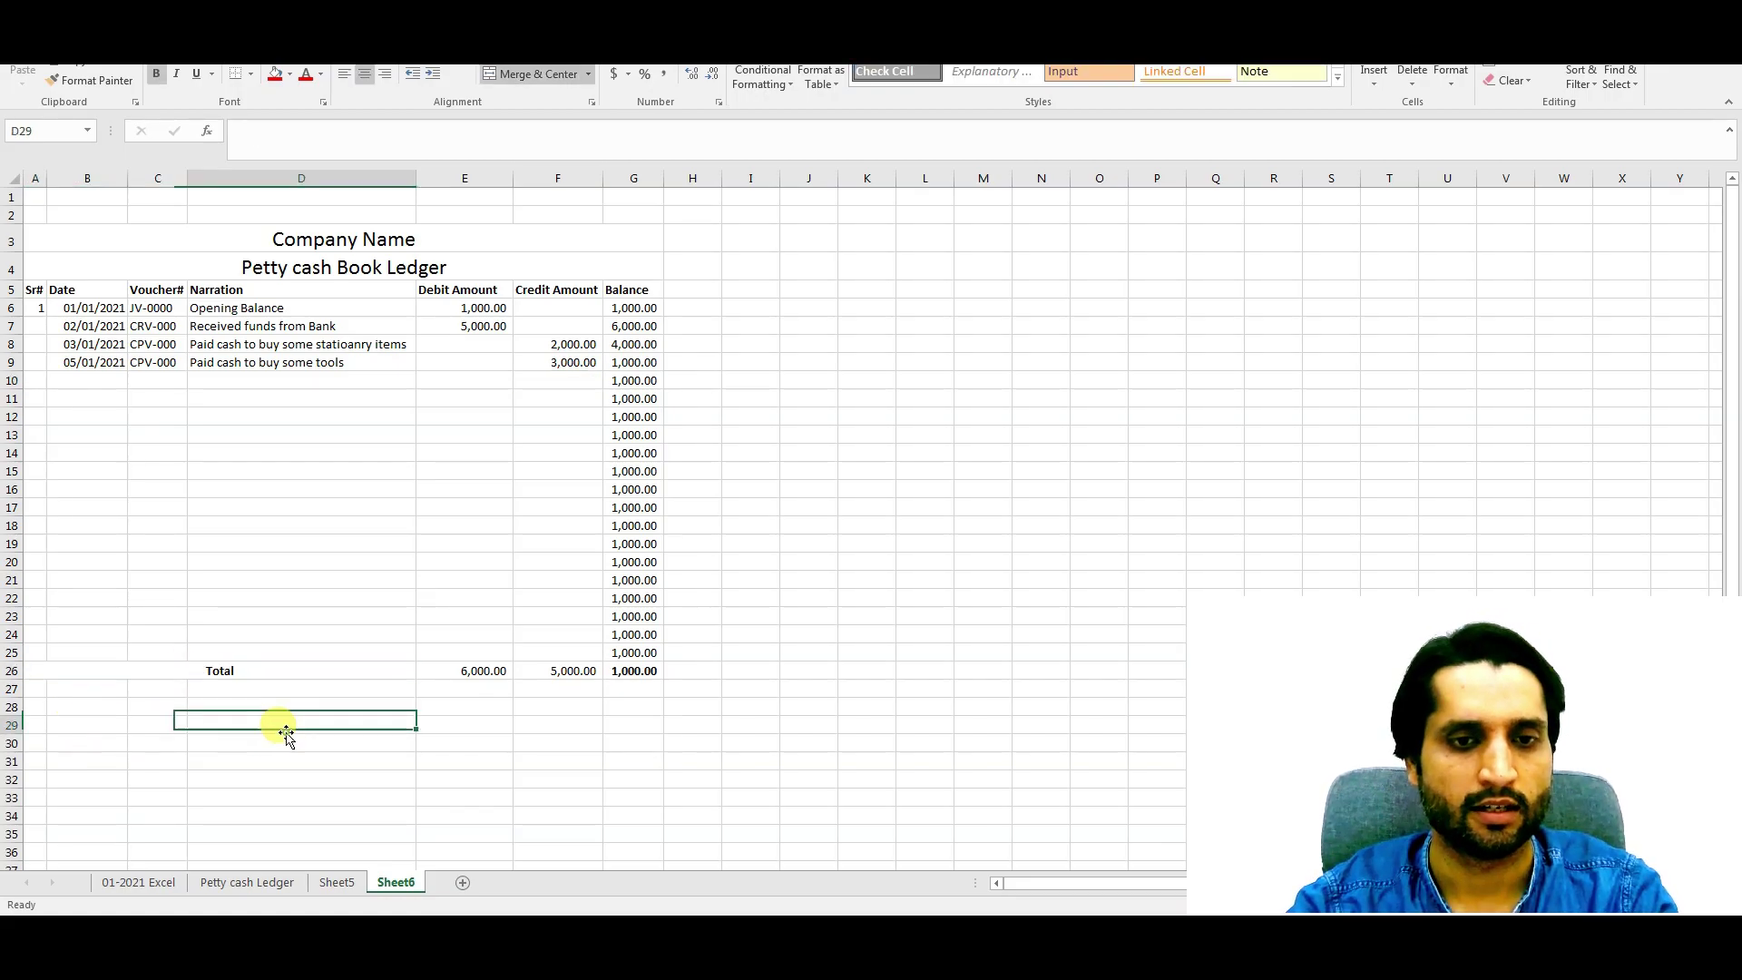
pyautogui.click(284, 726)
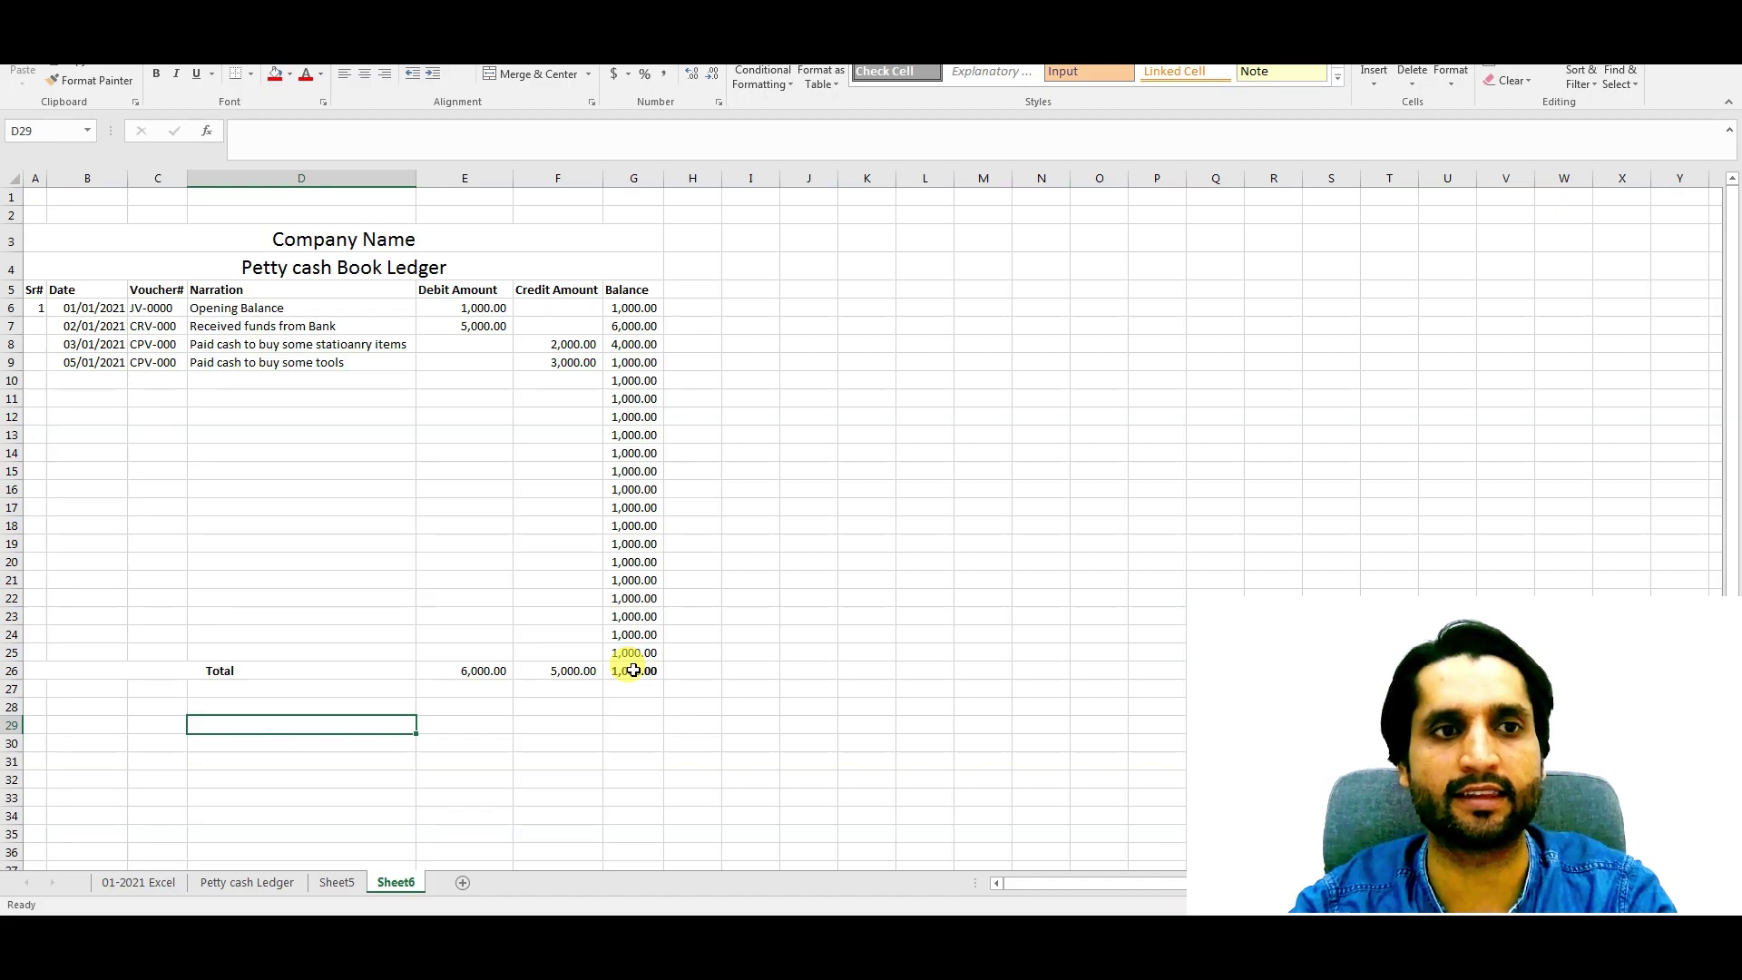
pyautogui.click(89, 380)
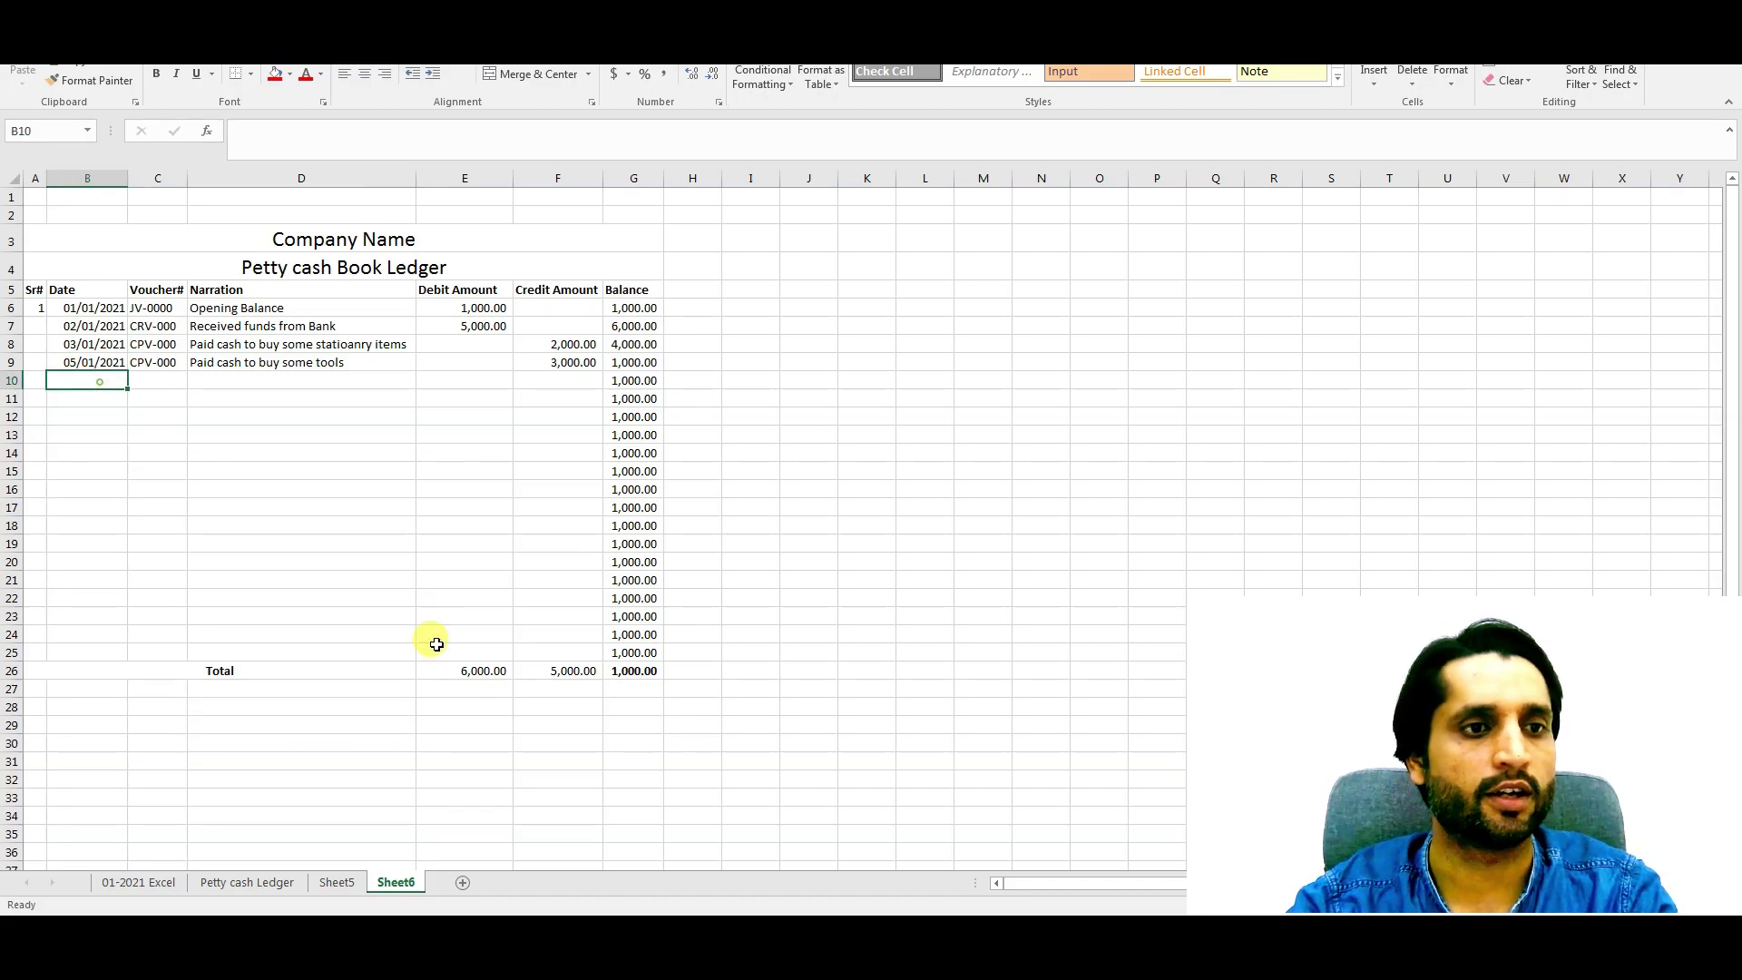
# Step: Record a receipt in row 10 dated 06/01/2021 with voucher CRV-000, narration "Cash sales" and a debit of 10000
pyautogui.write('06/01')
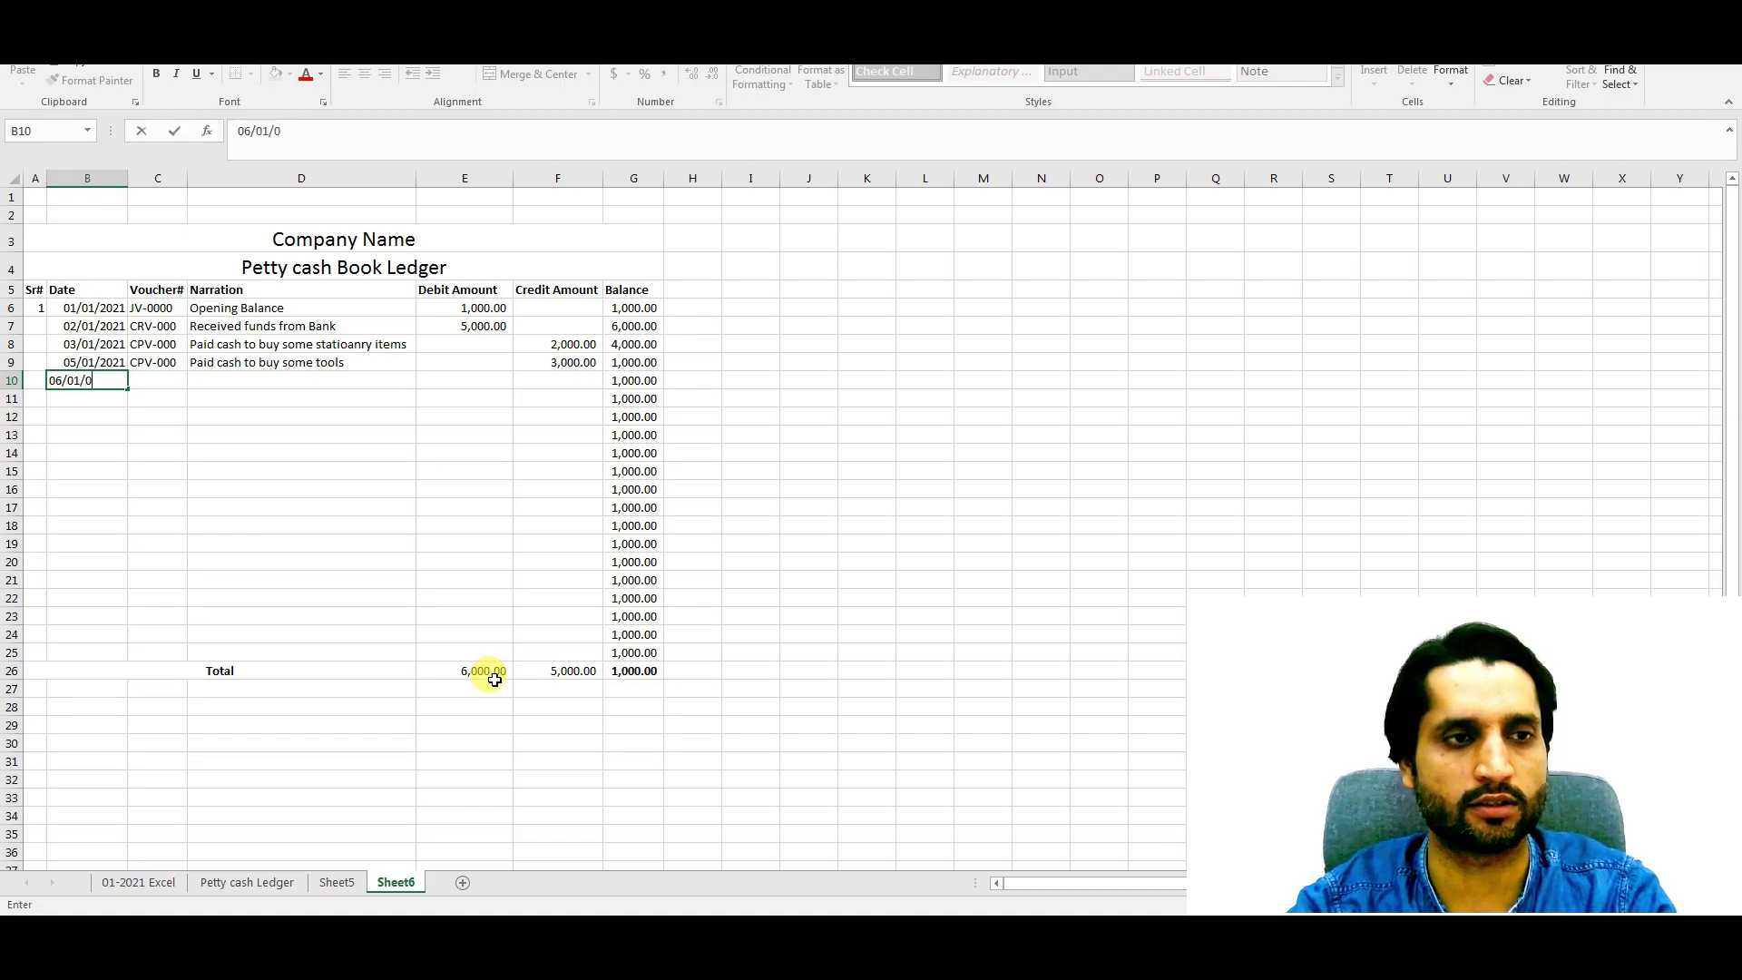
pyautogui.write('/2021')
pyautogui.press('Tab')
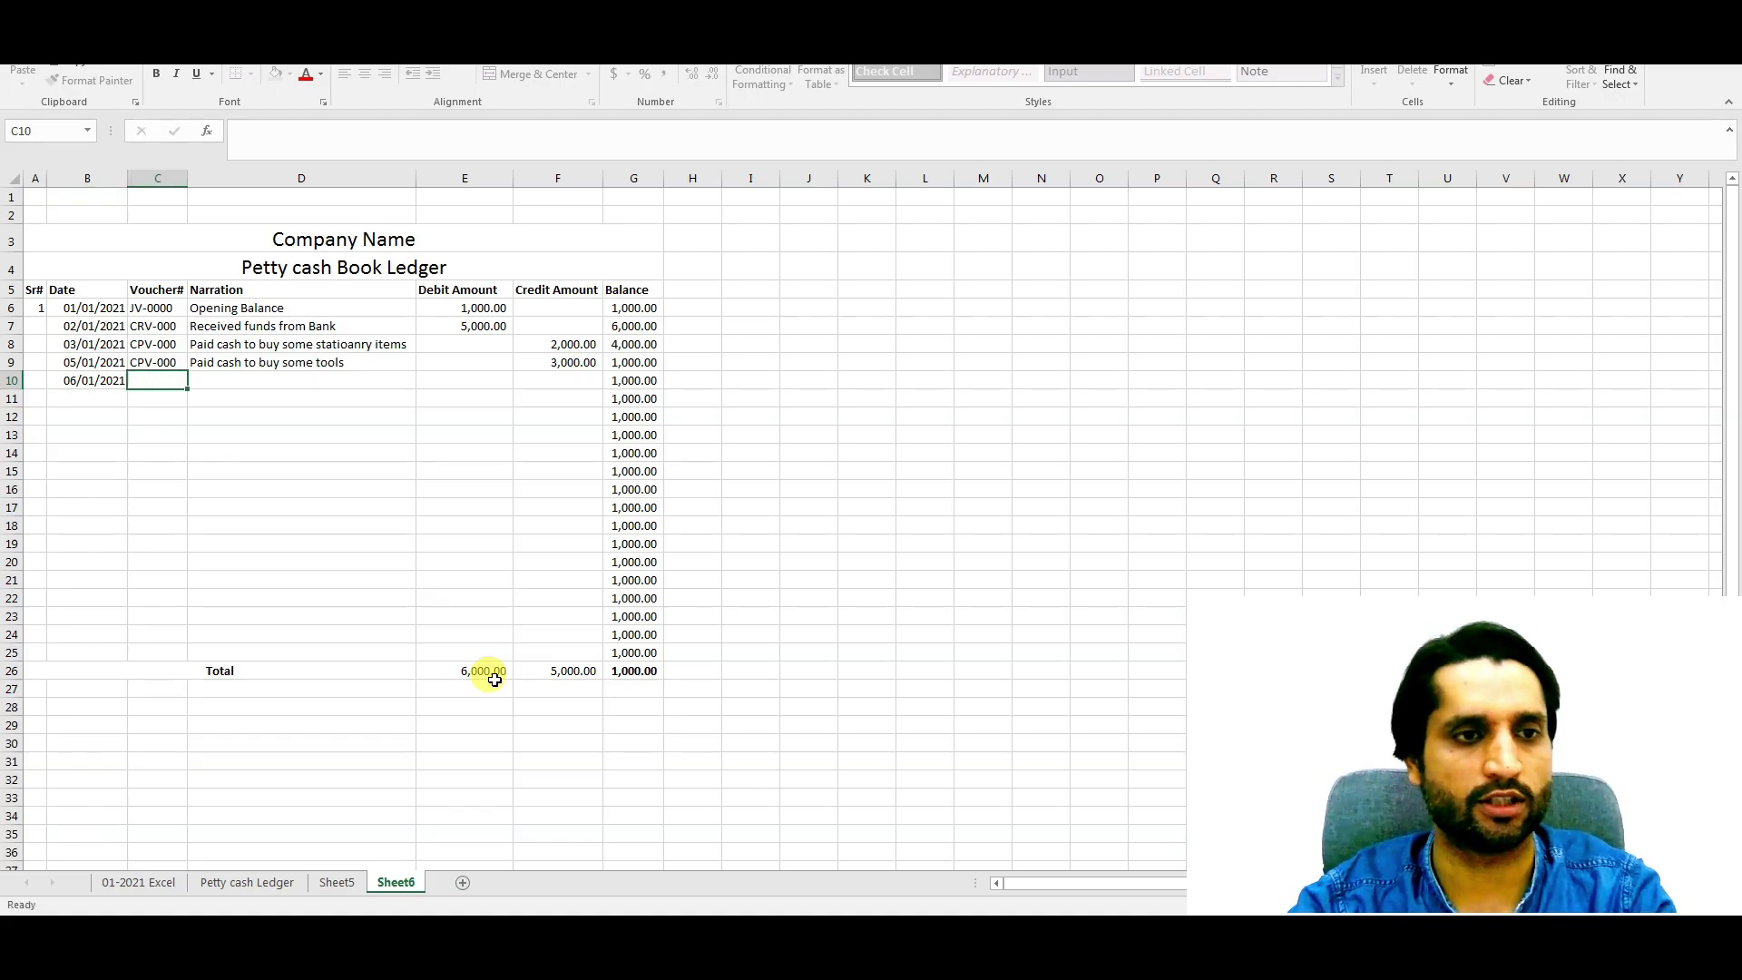
pyautogui.write('CRV-000')
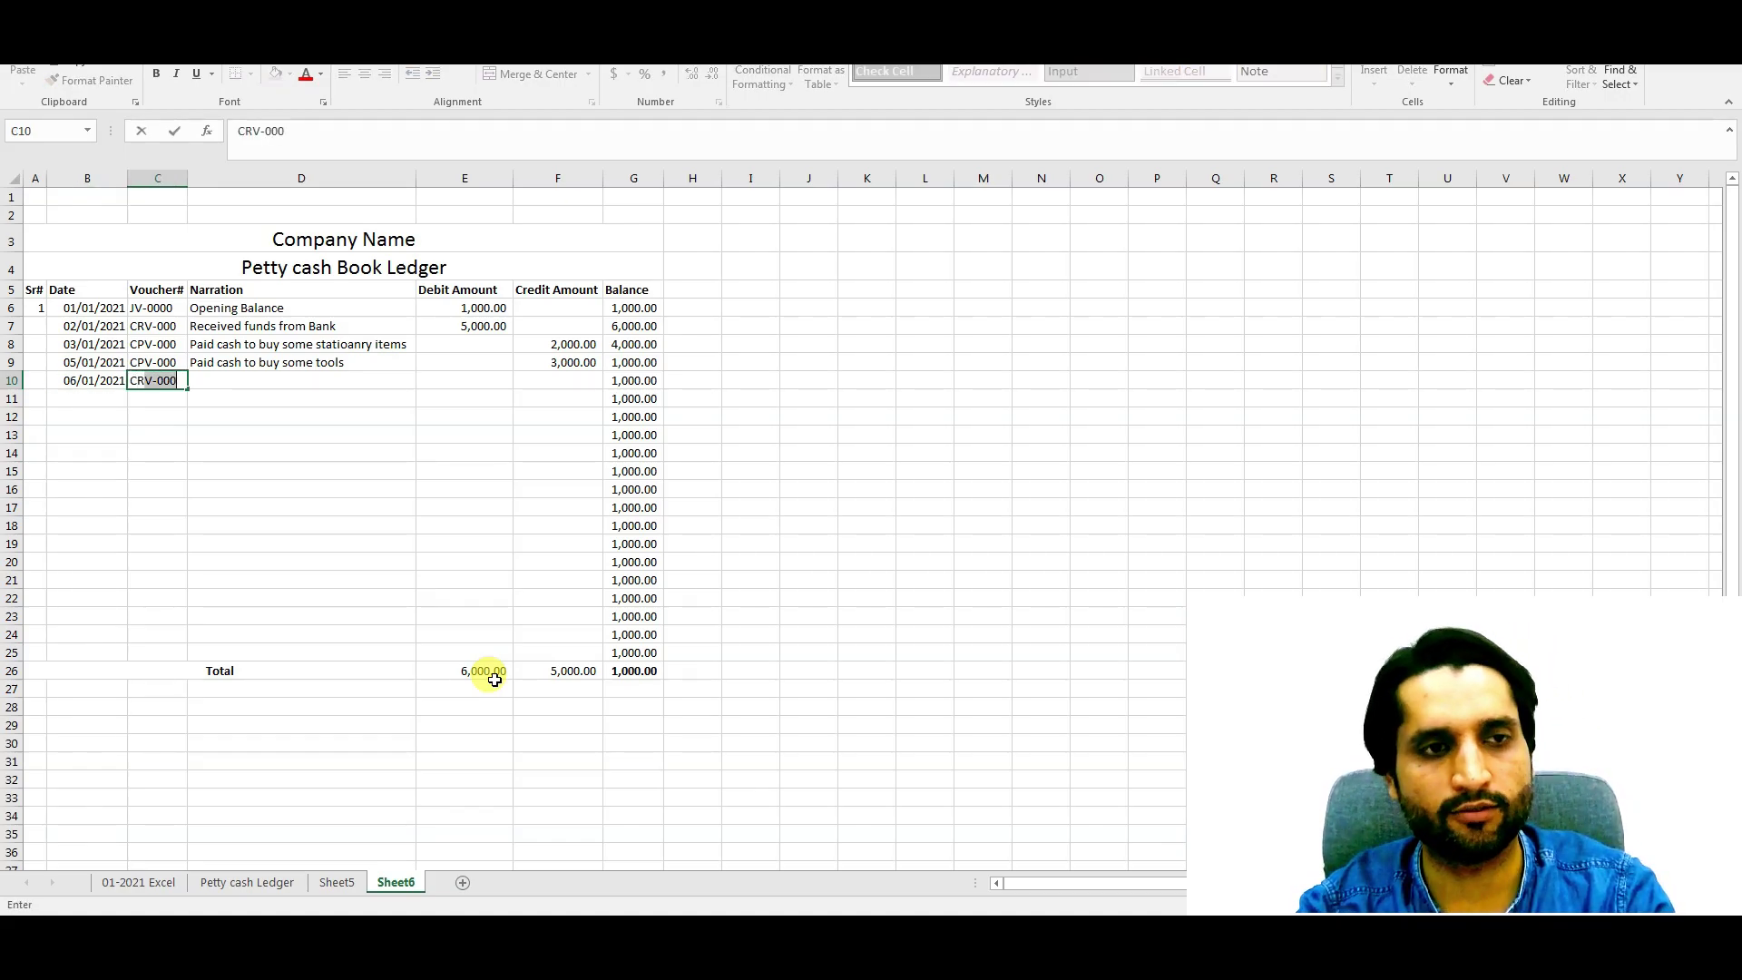
pyautogui.press('Tab')
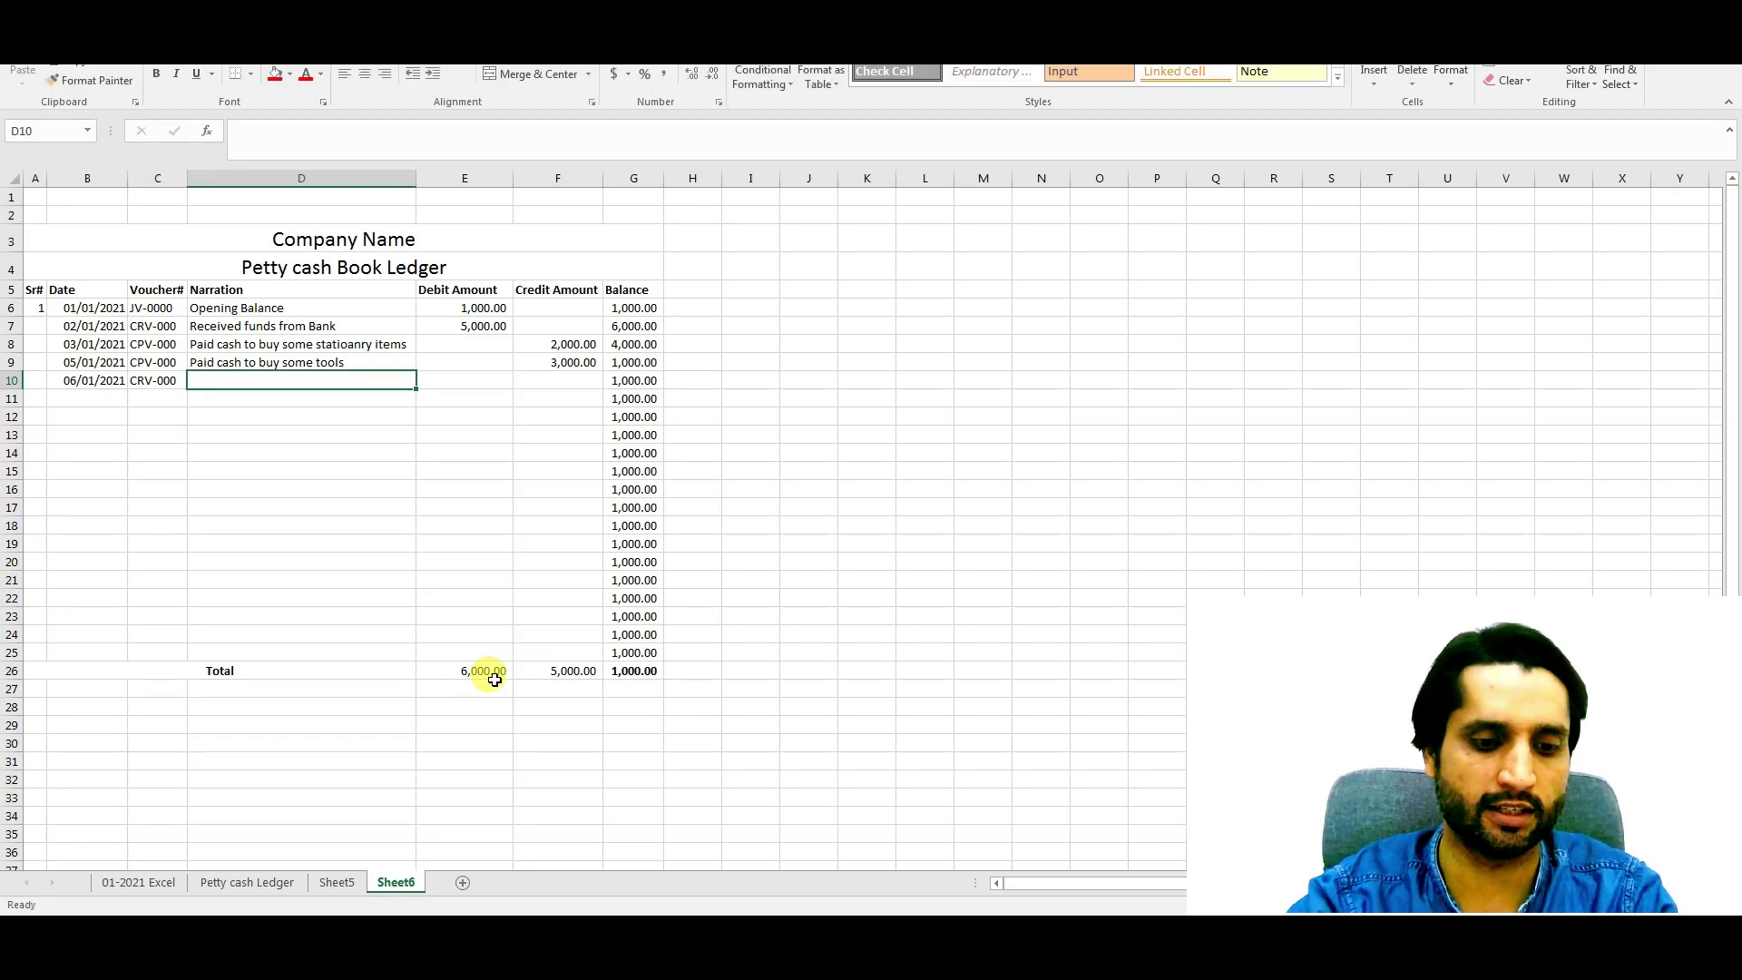
pyautogui.write('Cash sales')
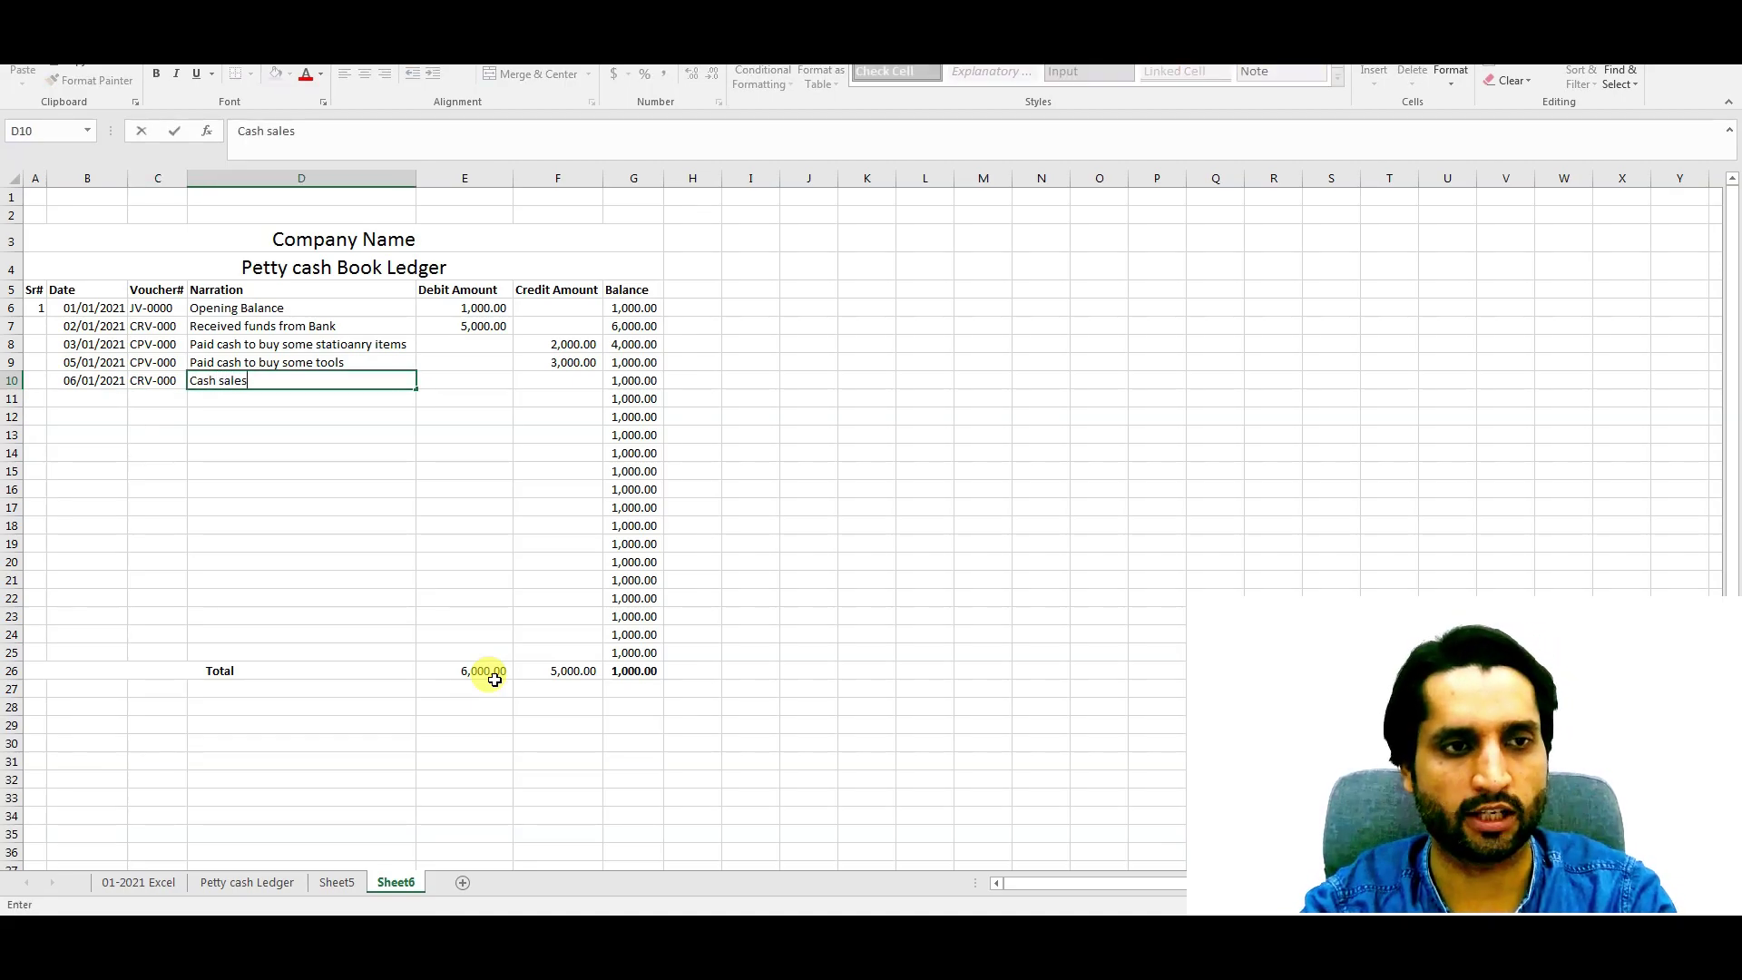
pyautogui.press('Tab')
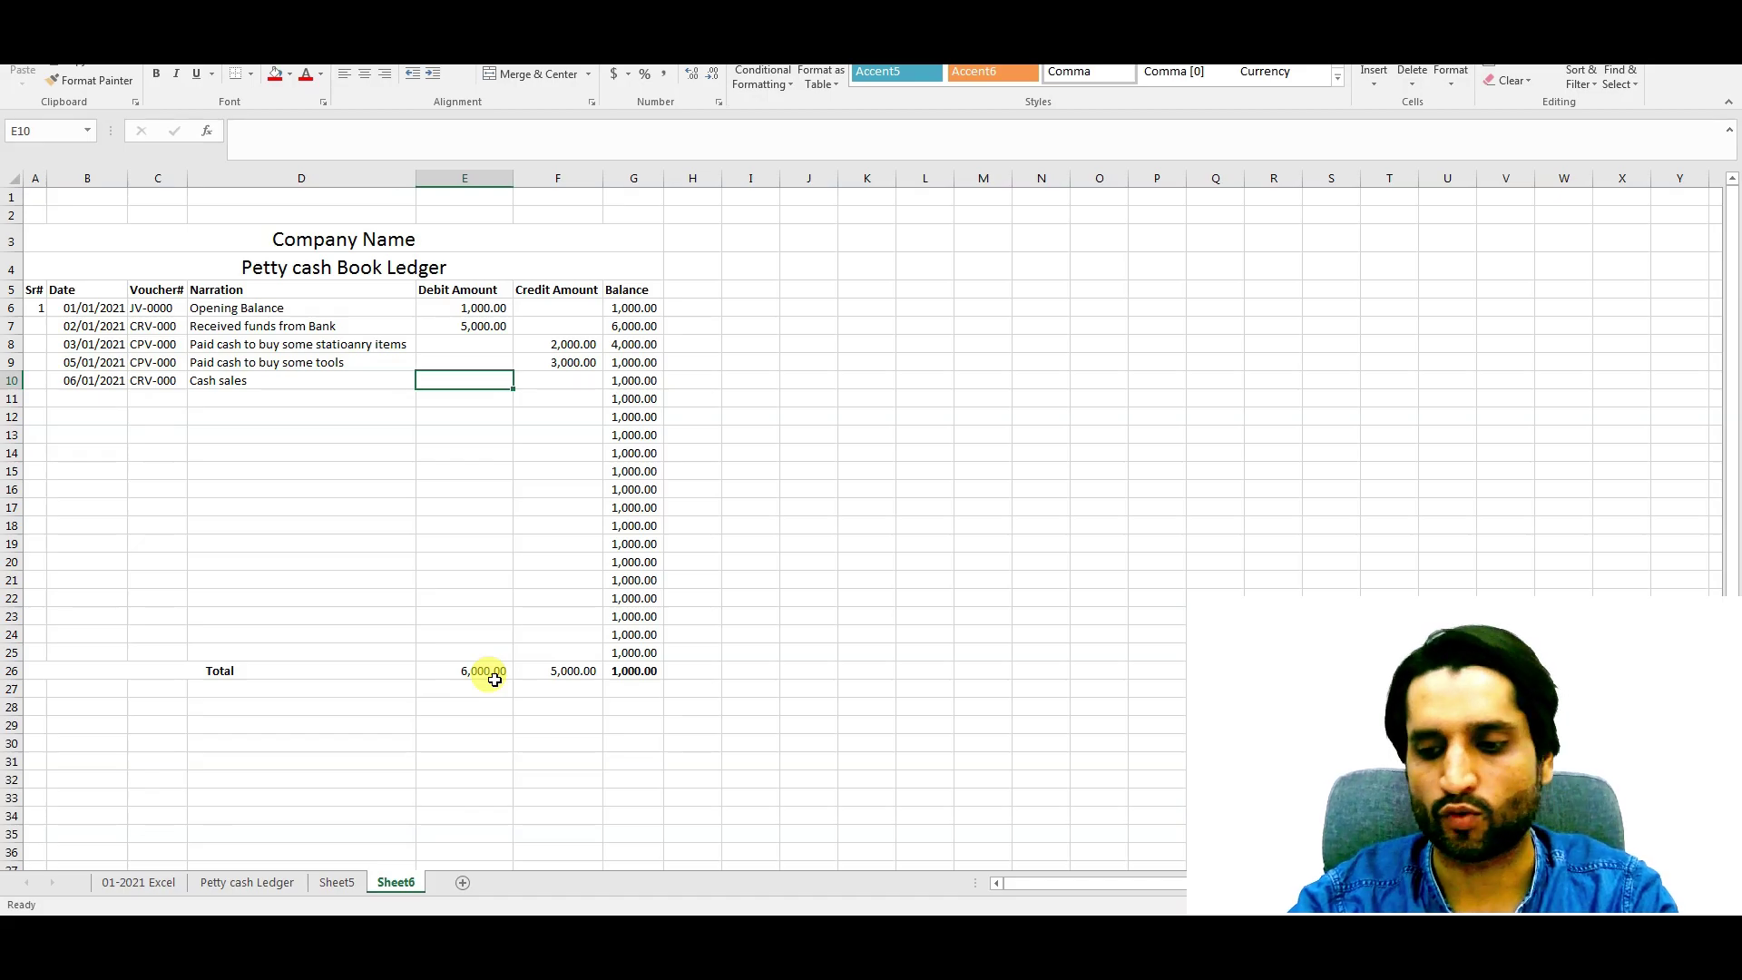
pyautogui.write('10,00')
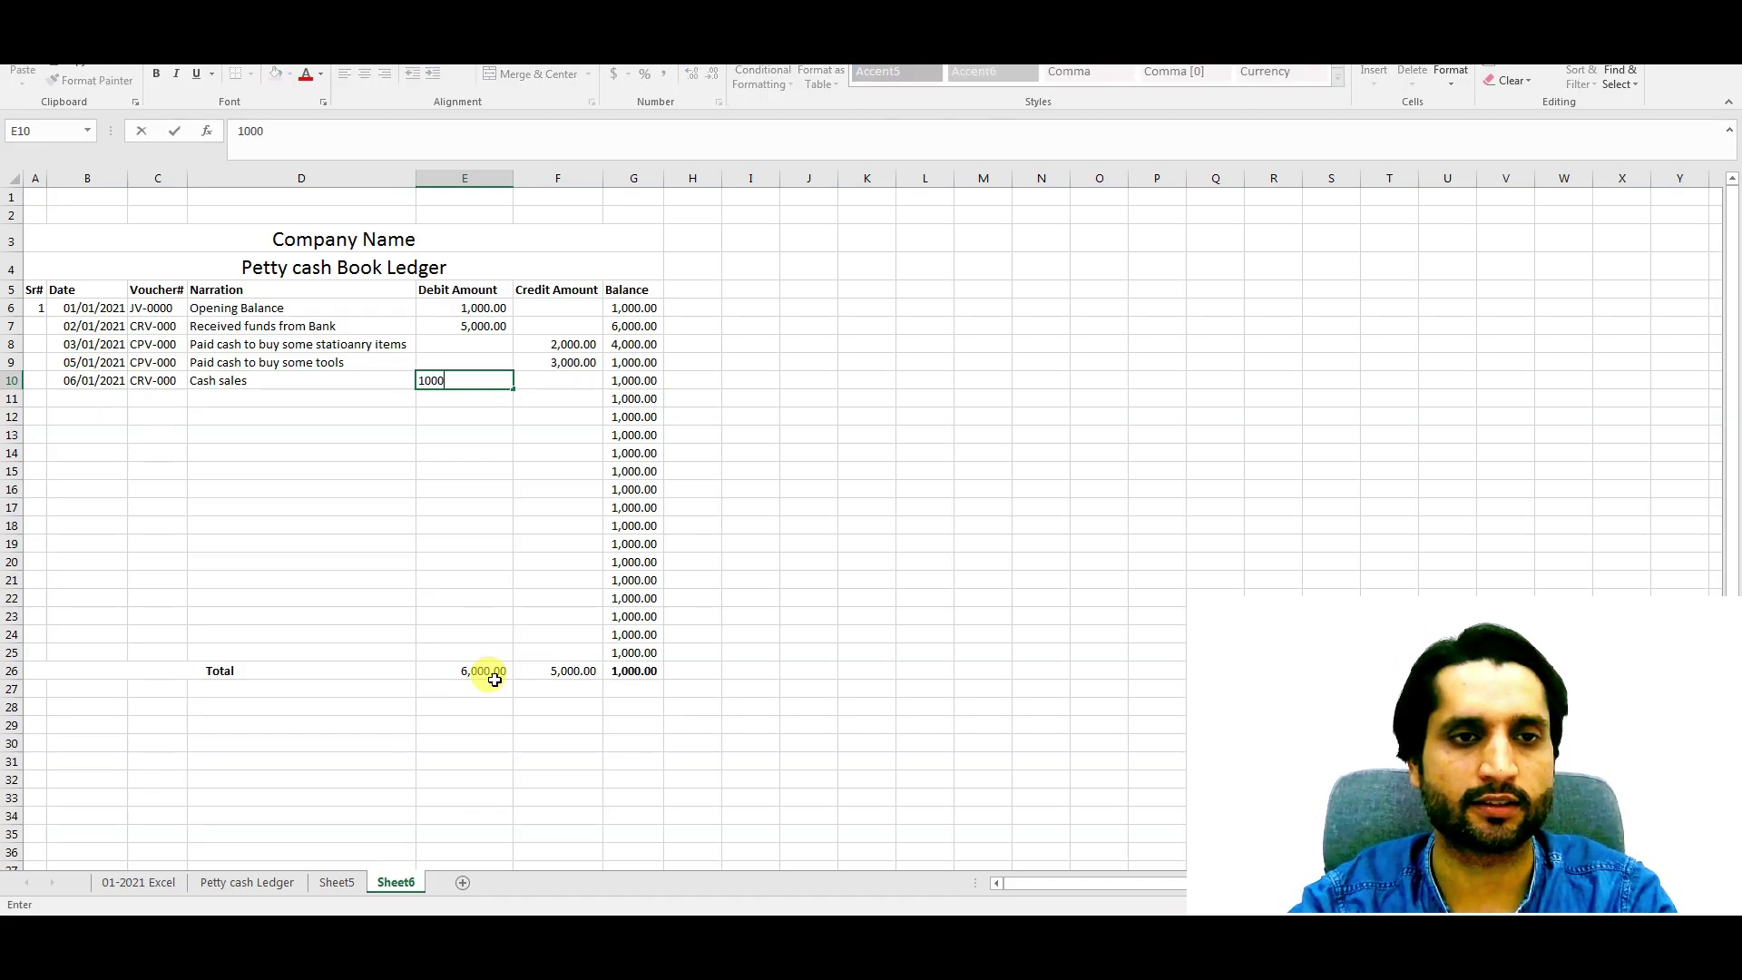
pyautogui.write('0')
pyautogui.press('Tab')
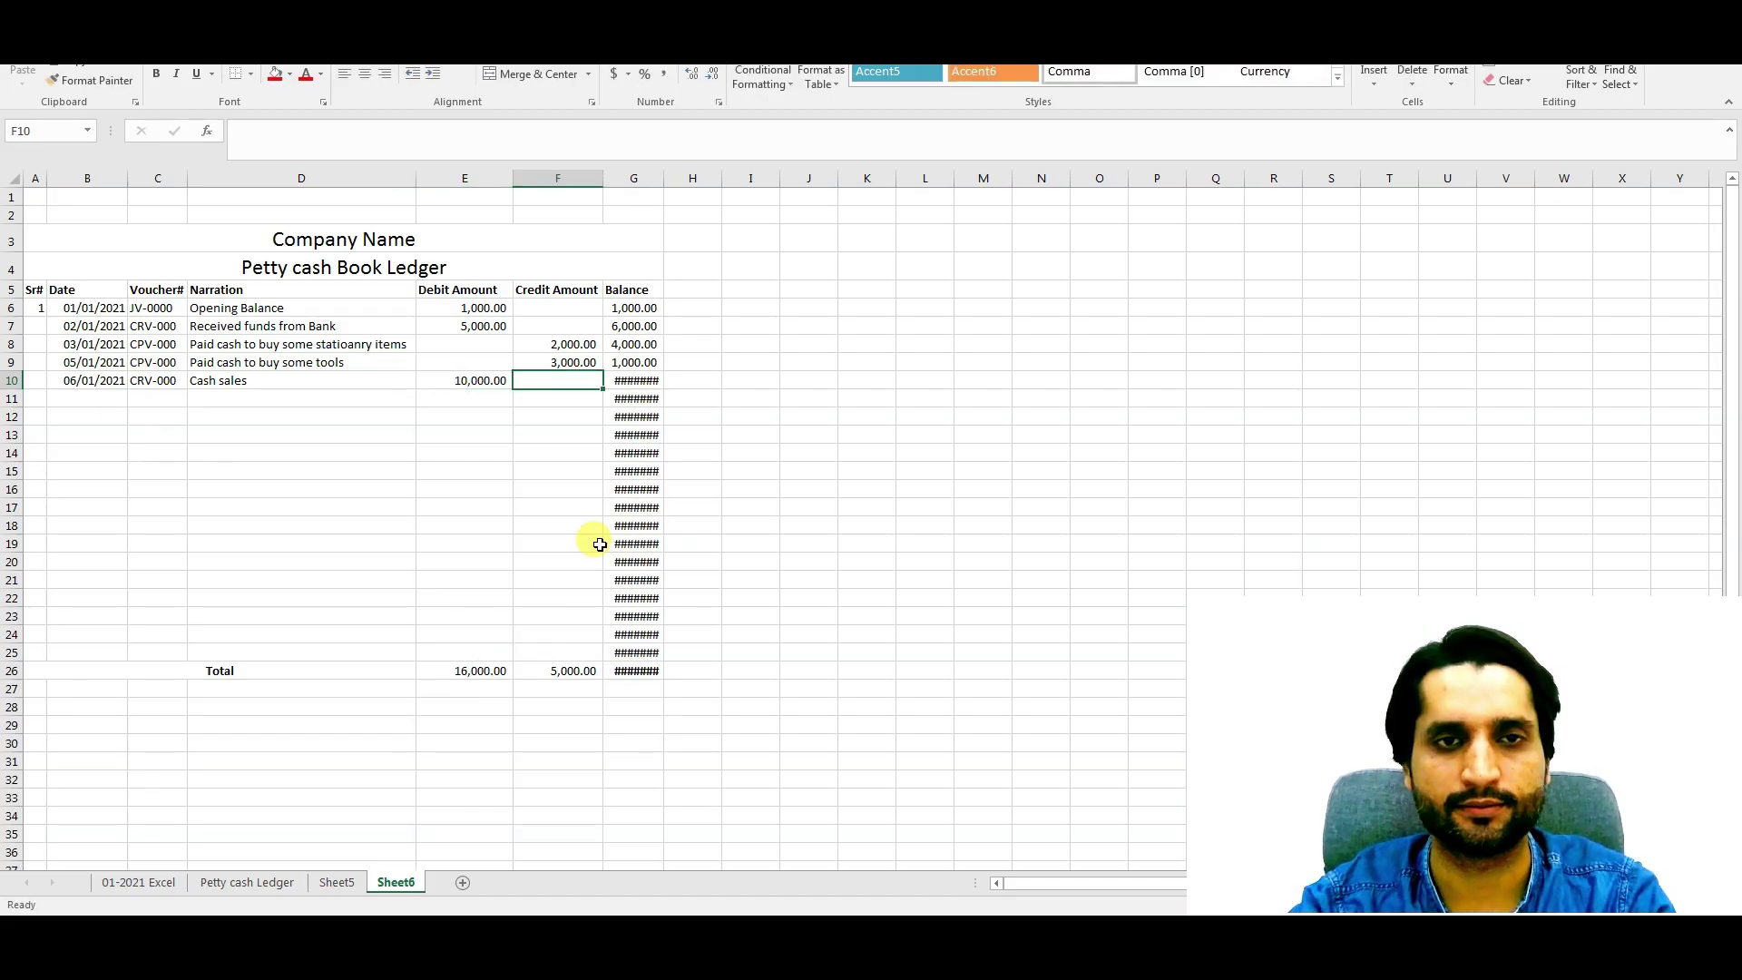
# Step: Auto-fit the Balance column G, and review the balance formula and the Cash sales entry in row 10
pyautogui.doubleClick(667, 181)
pyautogui.click(485, 543)
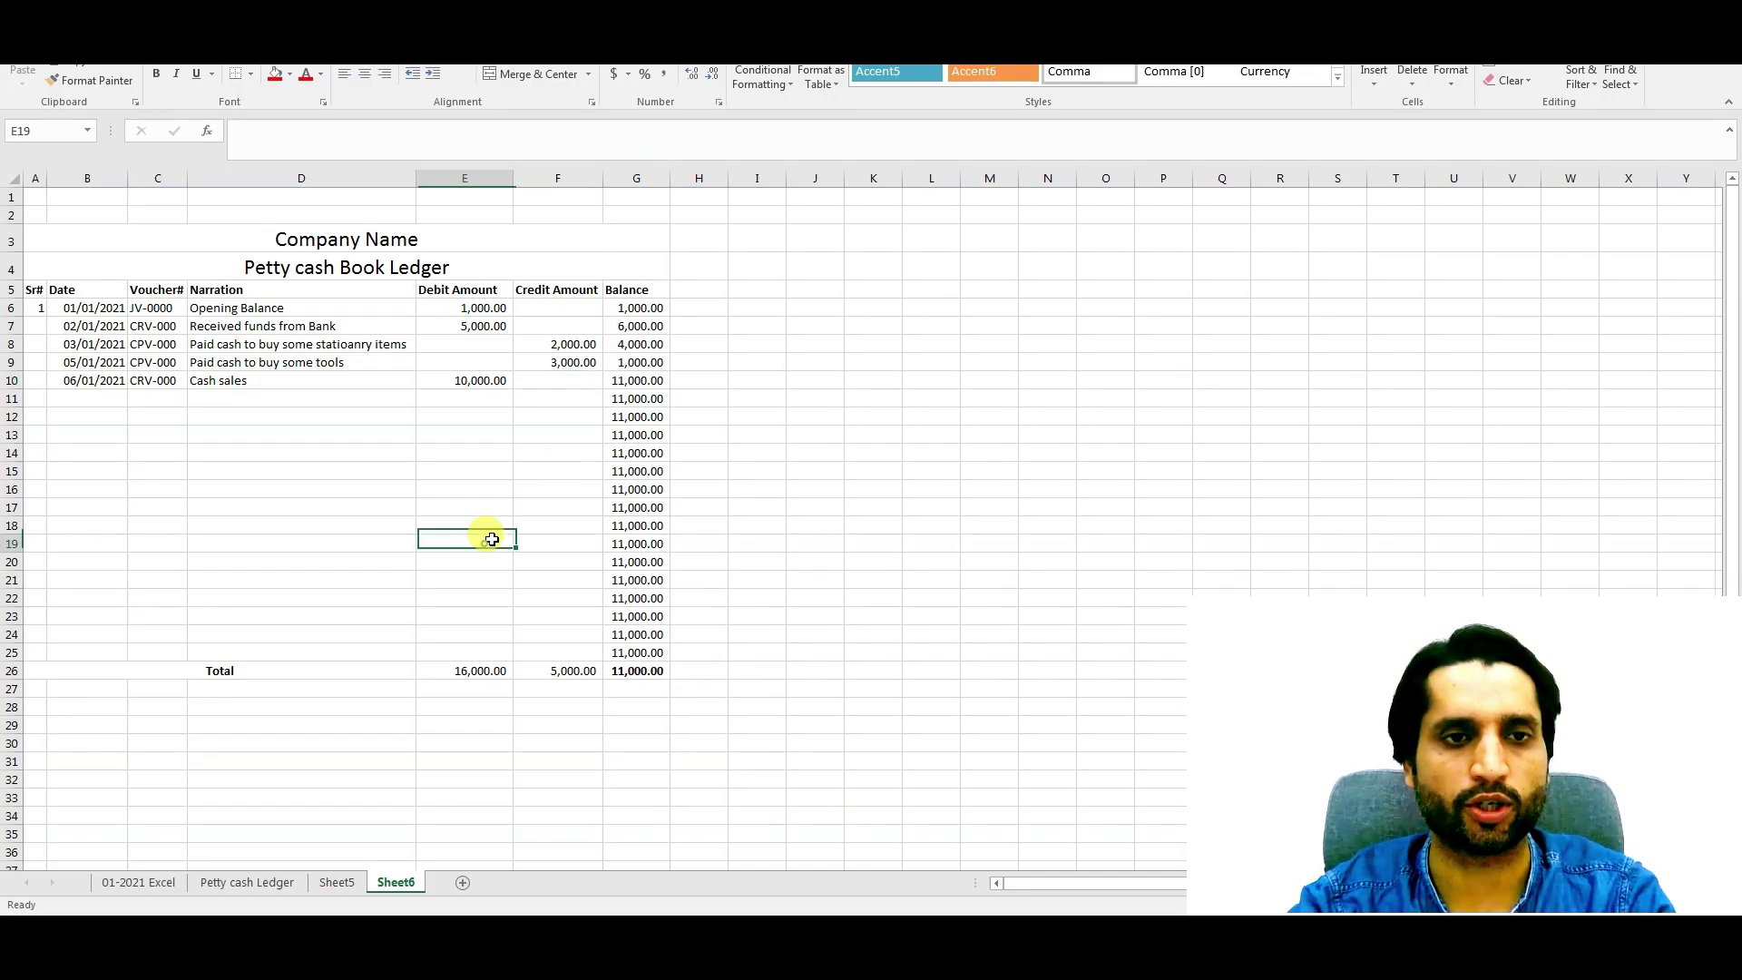
pyautogui.click(640, 381)
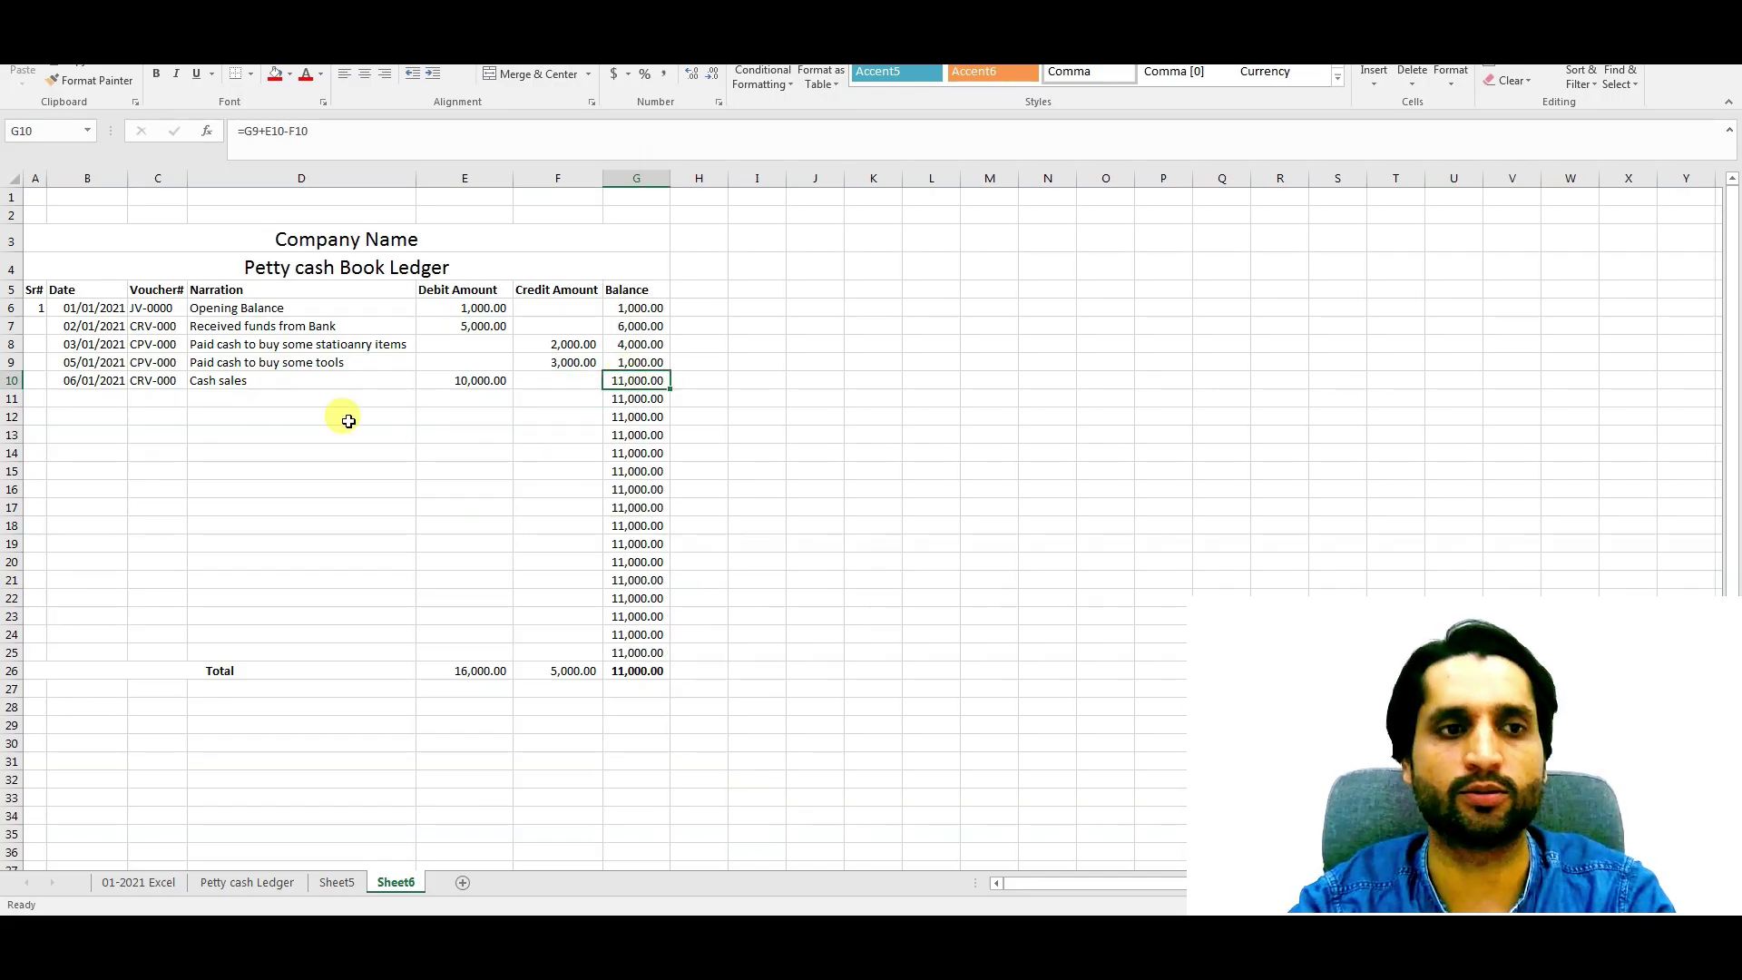
pyautogui.moveTo(107, 380); pyautogui.dragTo(501, 381)
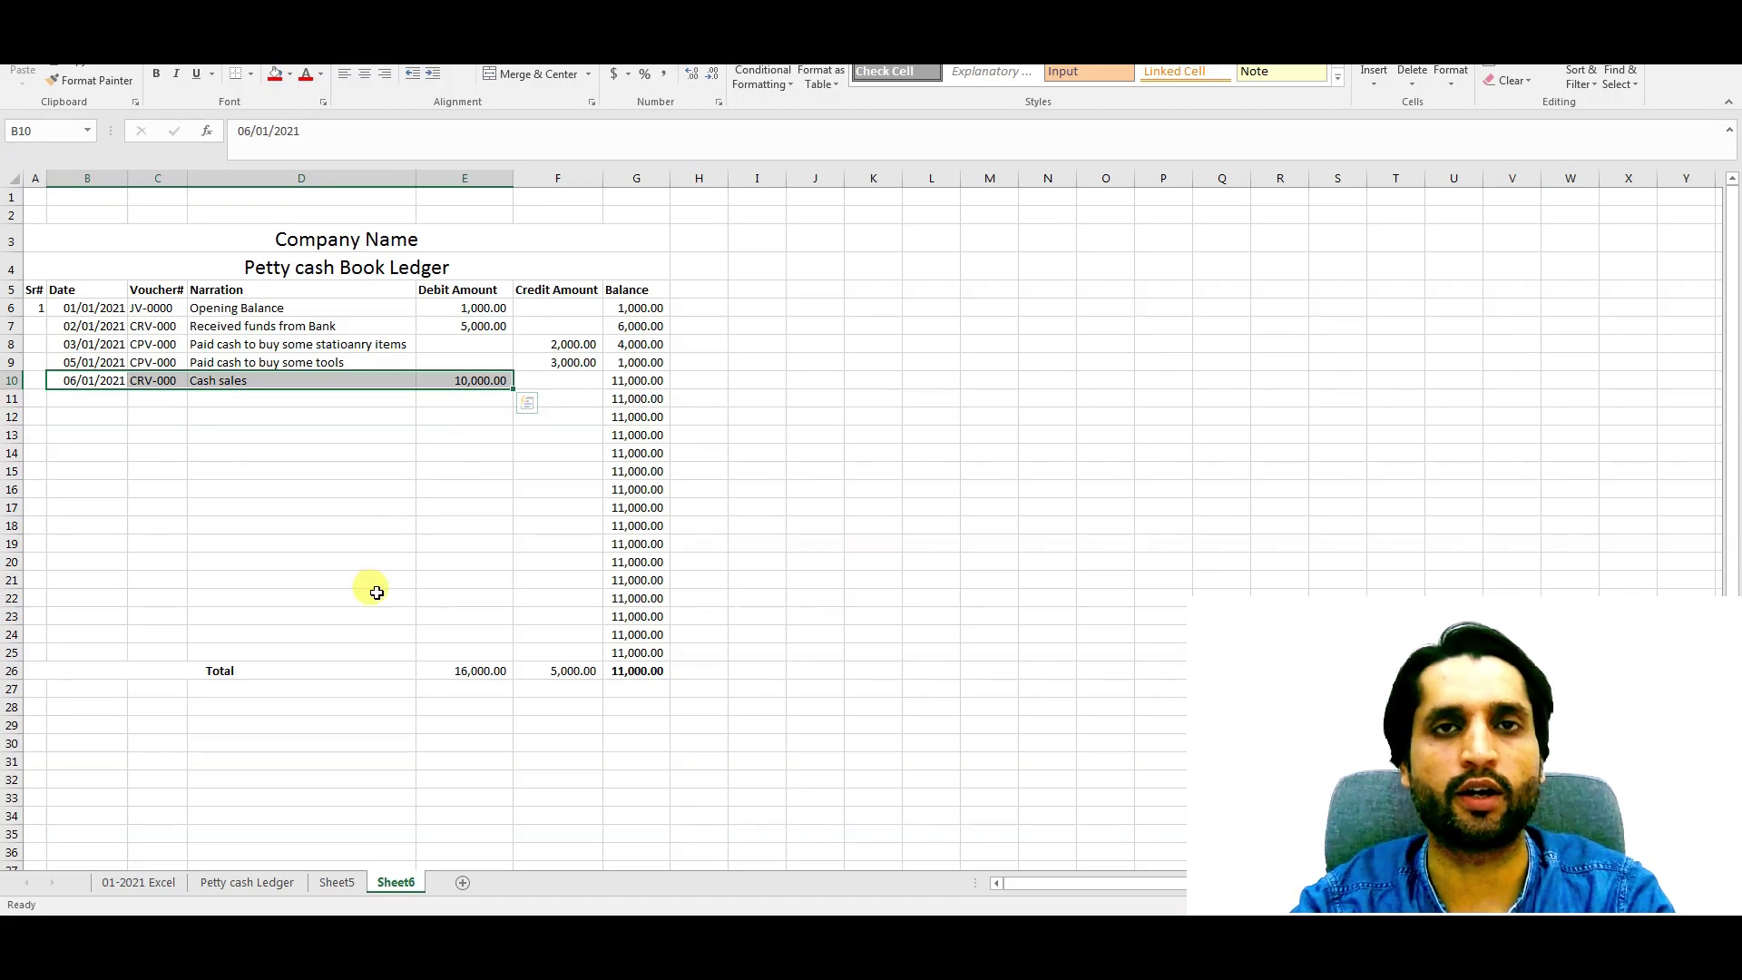
# Step: Write a sample journal entry below the ledger in D30:E31, with Cash as Debit and Sales as Credit
pyautogui.click(218, 742)
pyautogui.write('Cash')
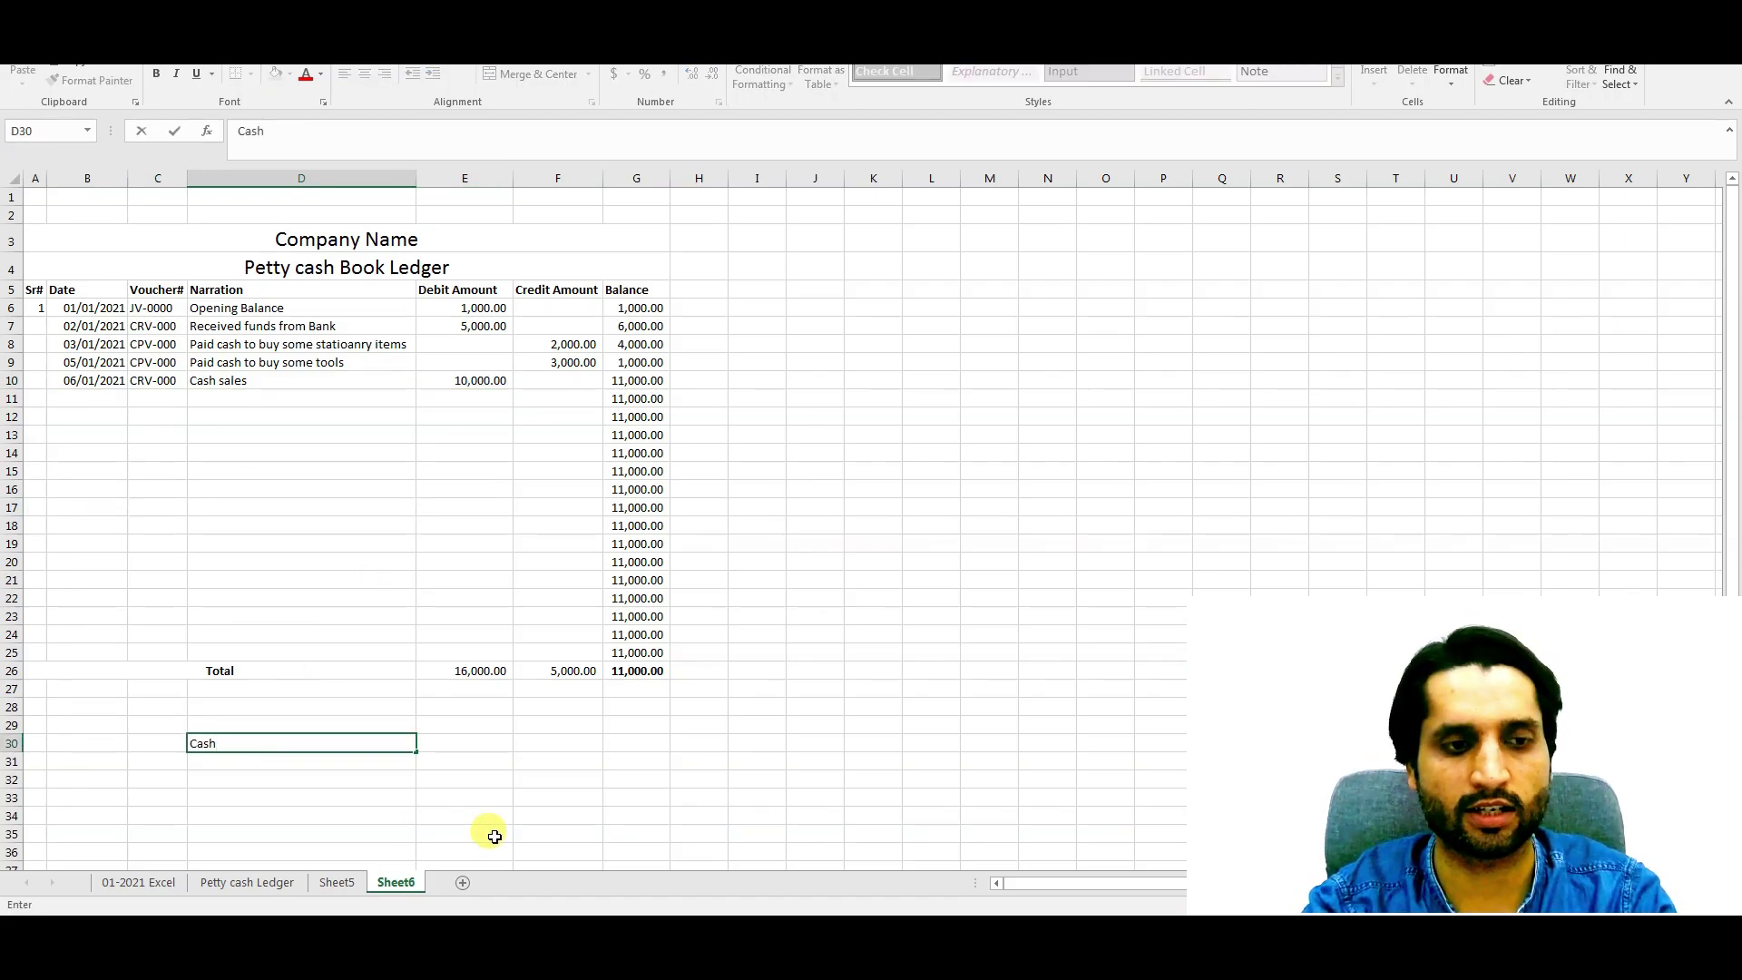
pyautogui.press('Return')
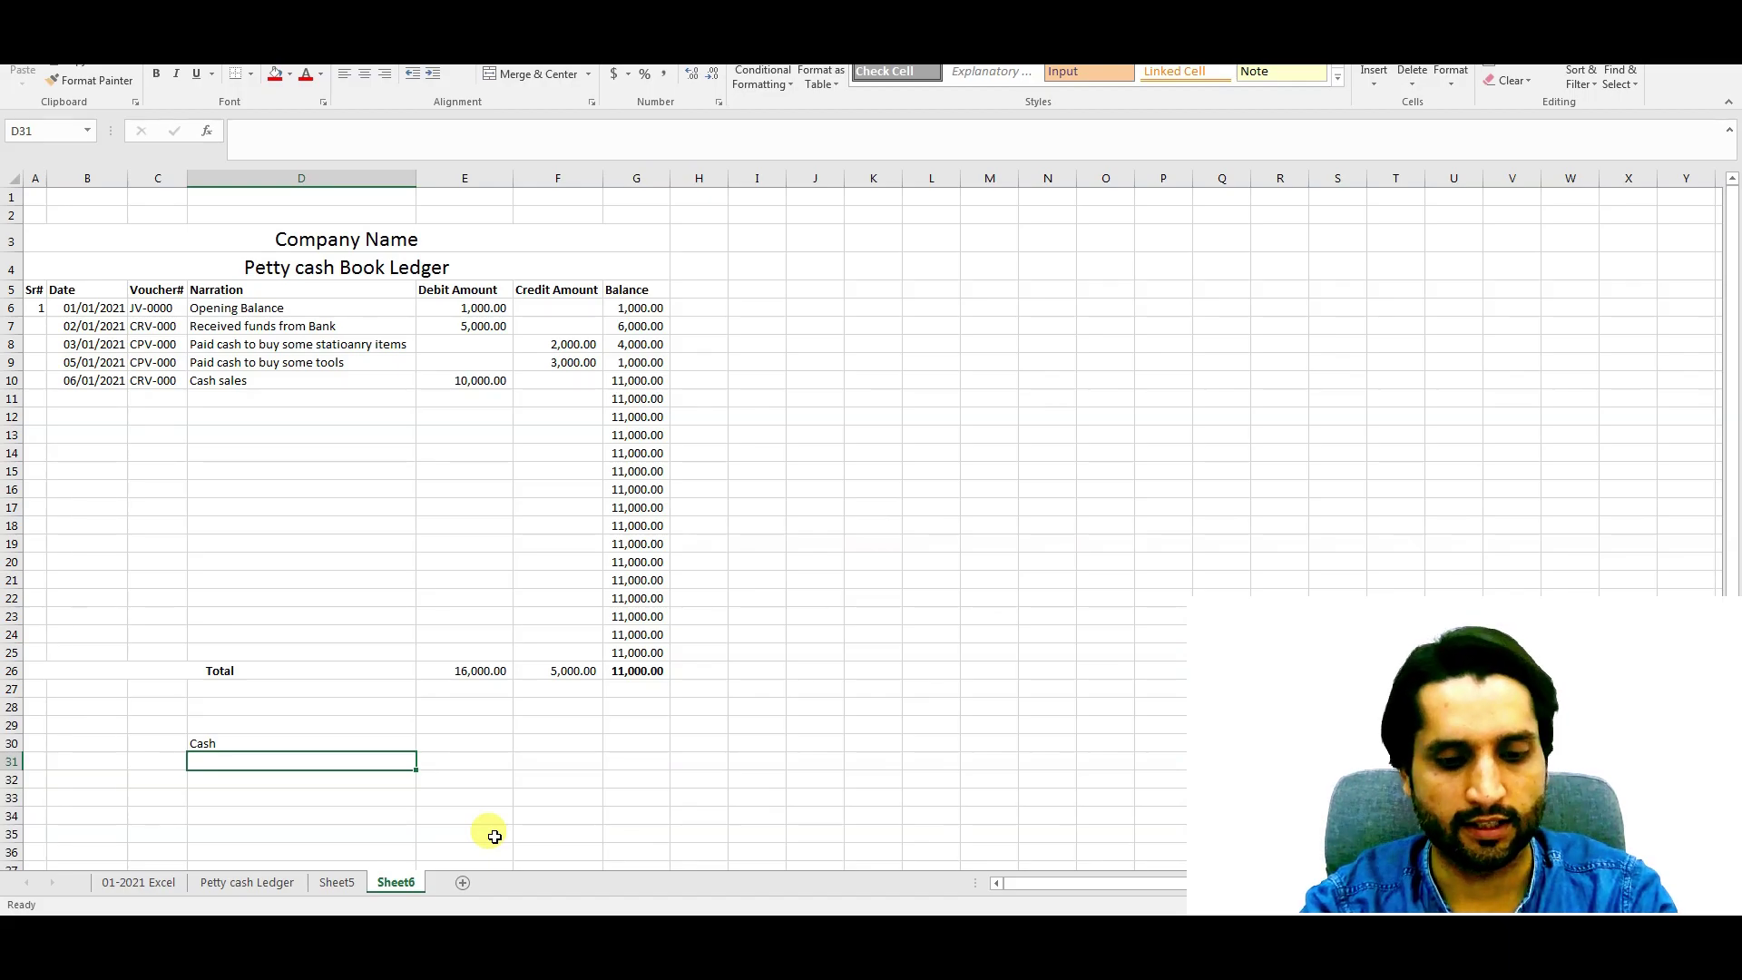
pyautogui.write('Sales')
pyautogui.press('Tab')
pyautogui.press('Up')
pyautogui.write('Debit')
pyautogui.press('Return')
pyautogui.write('Credit')
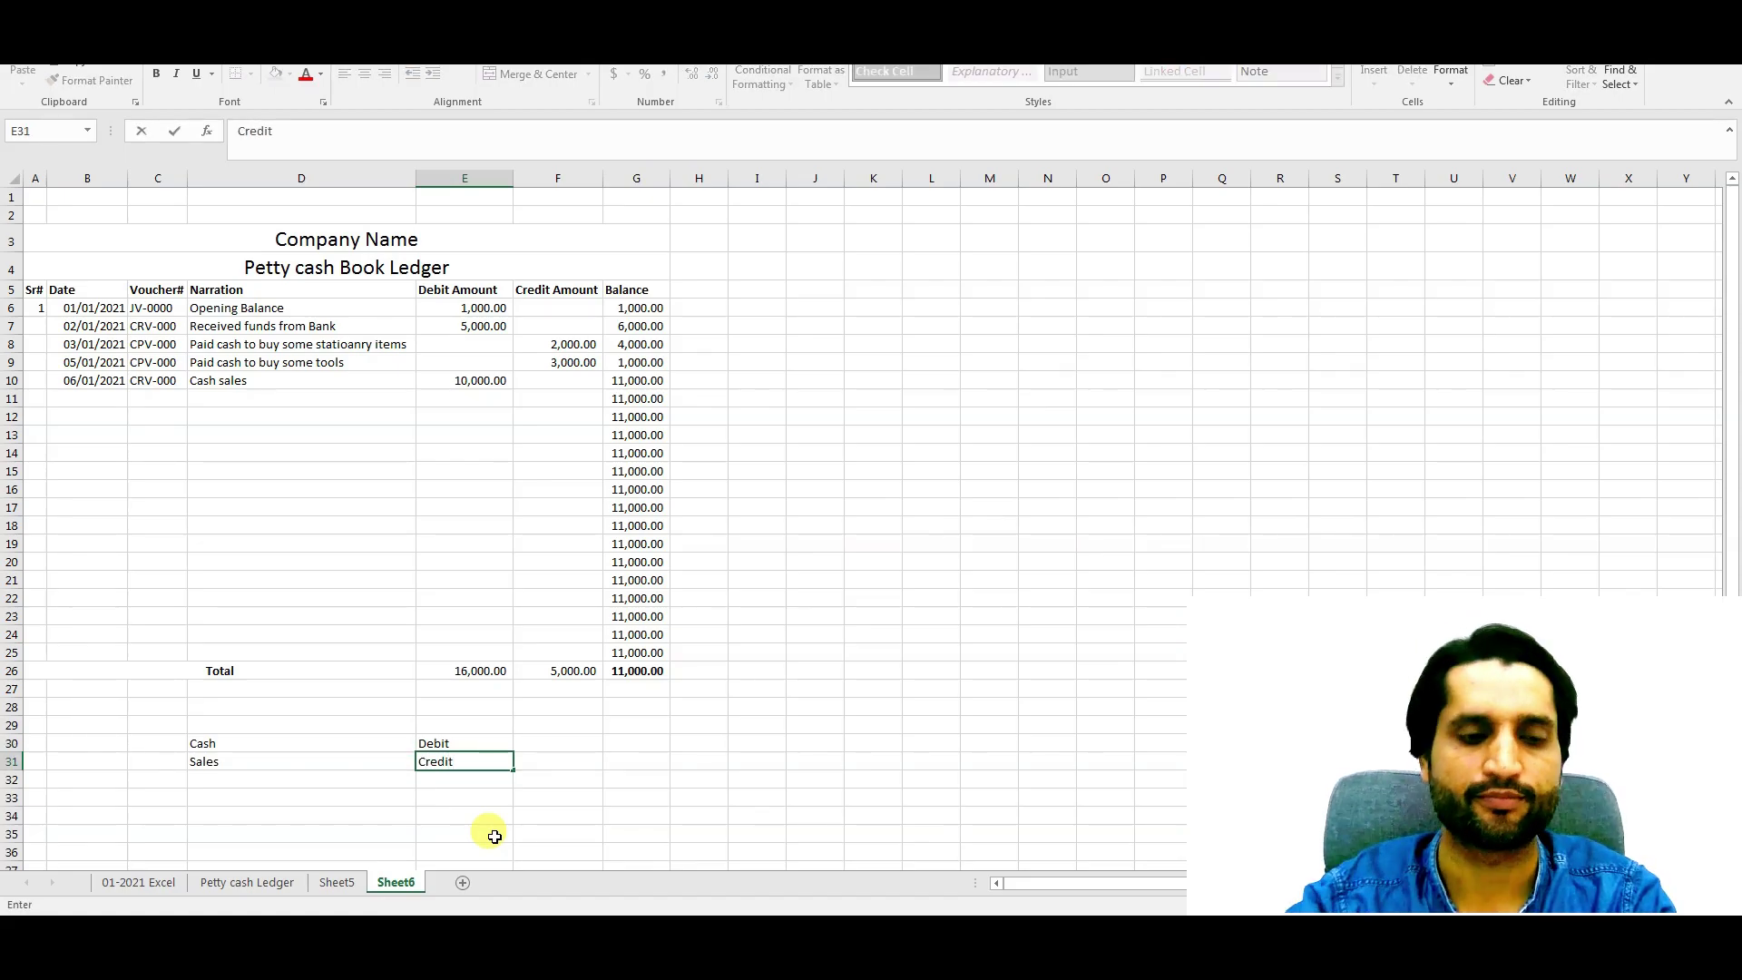
# Step: Add voucher CRV-000 in C31 and the date 06/01/2021 in B30 to the sample journal entry
pyautogui.click(158, 745)
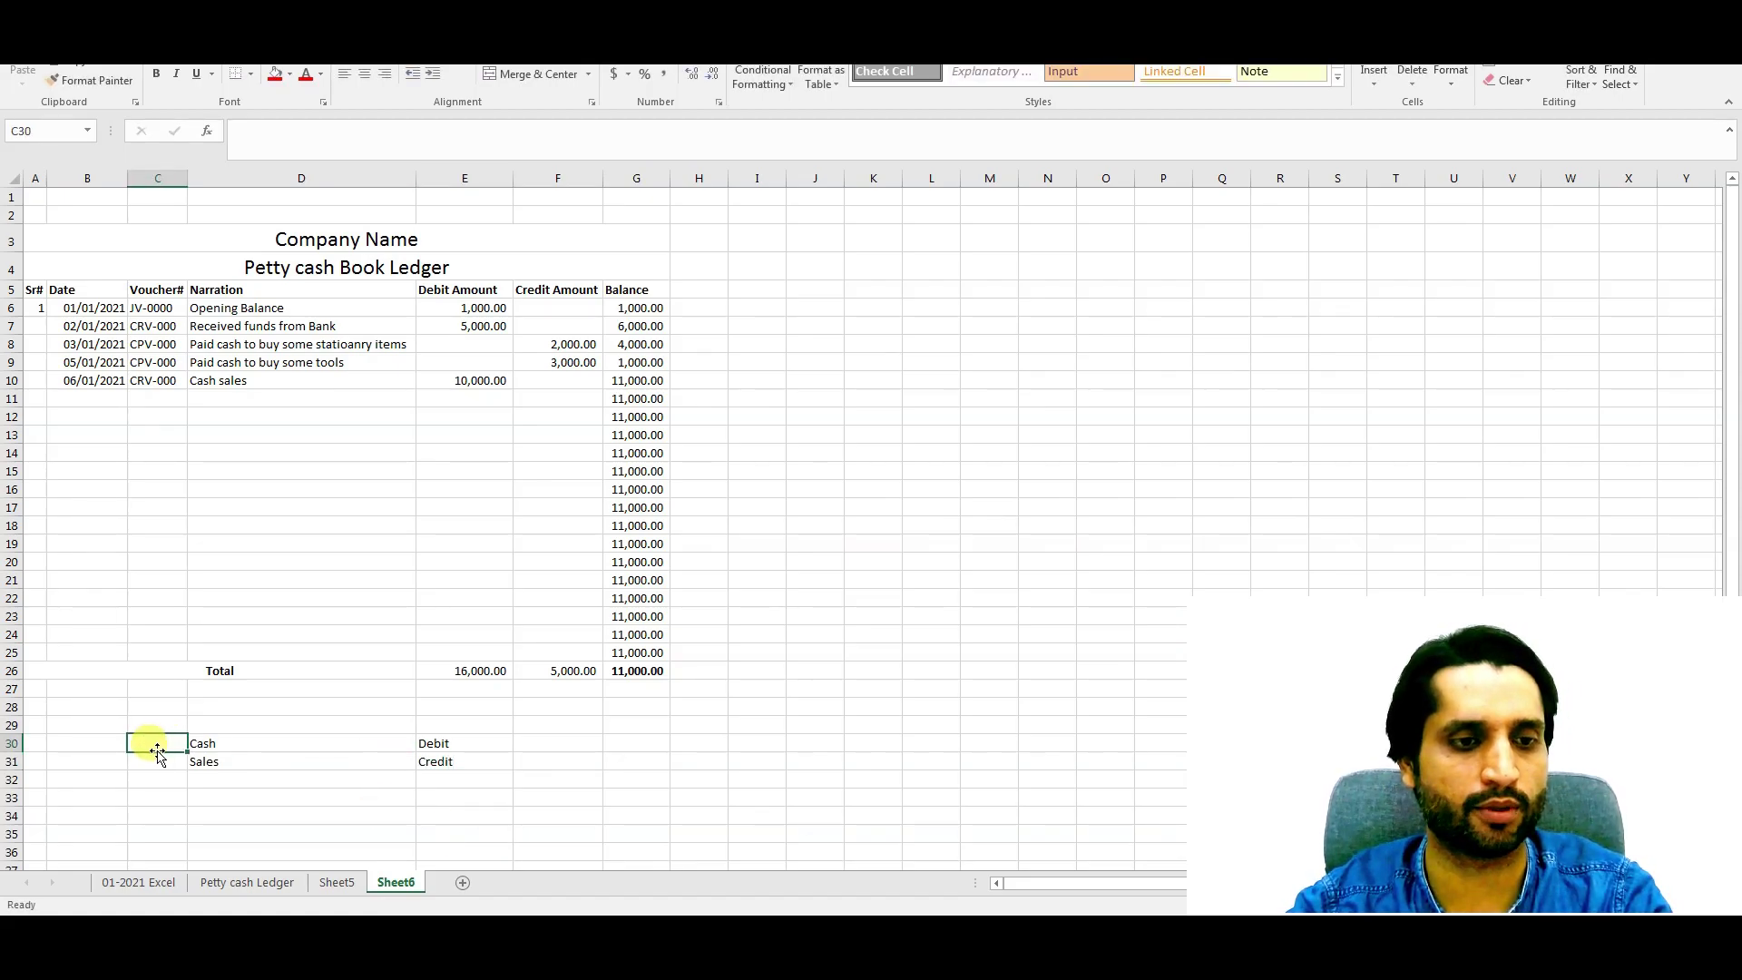
pyautogui.click(157, 759)
pyautogui.write('CRV-000')
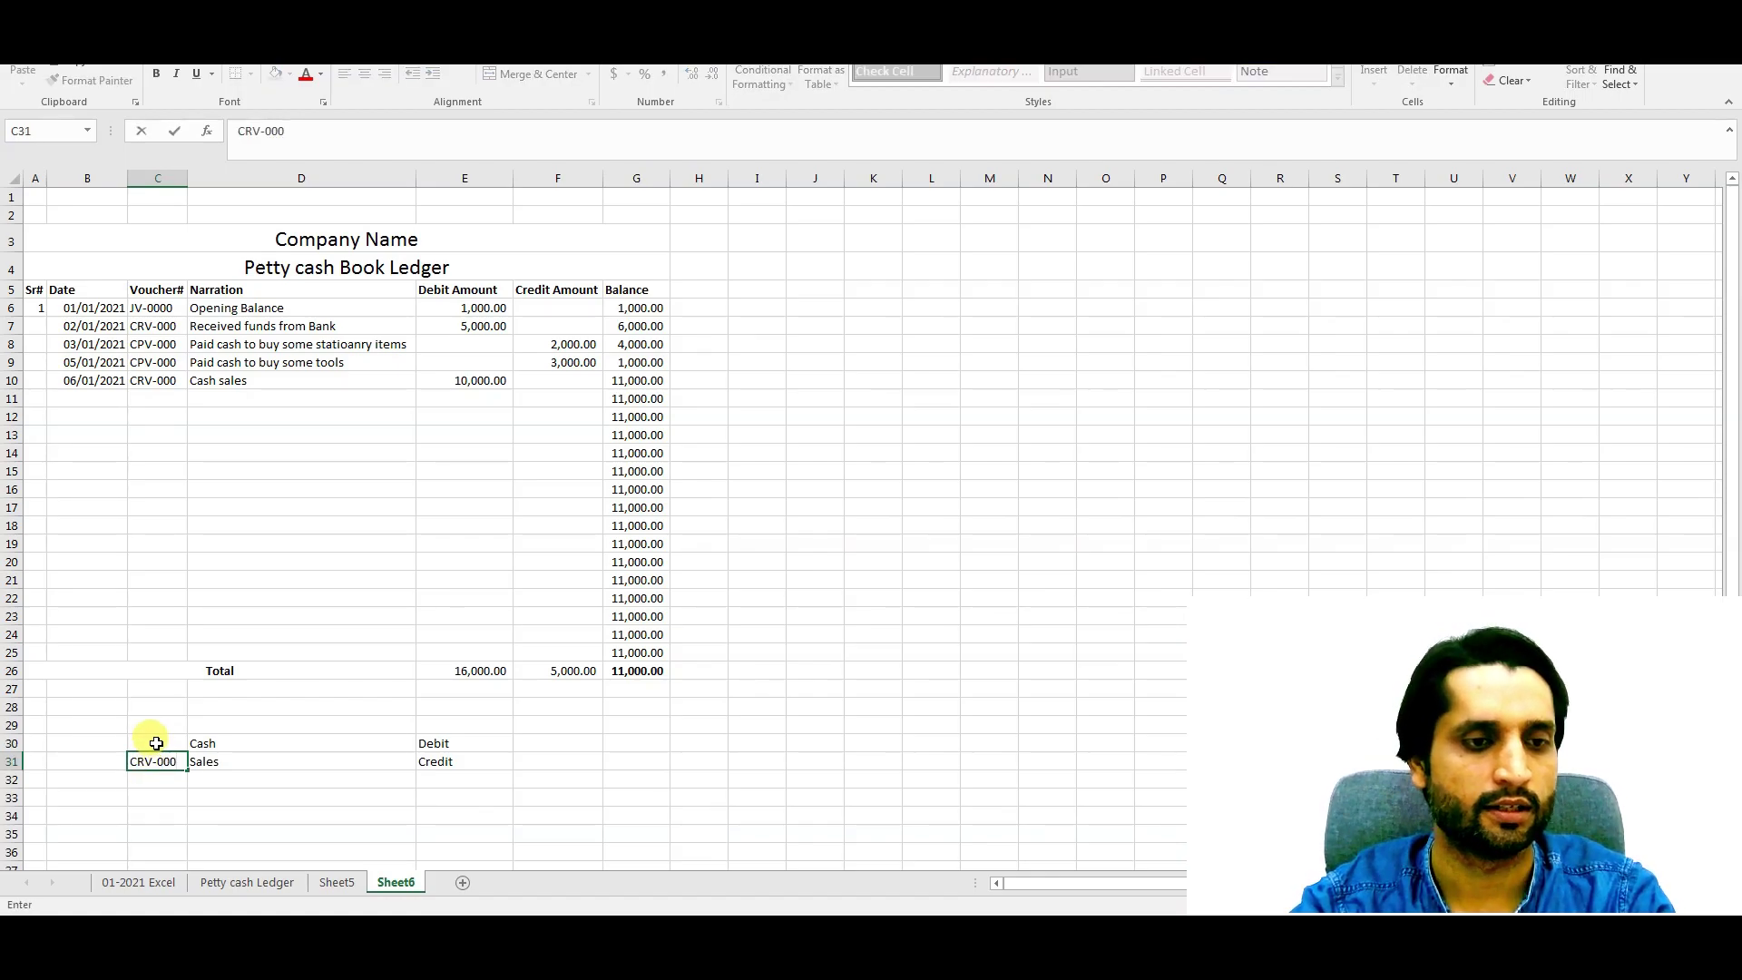
pyautogui.click(145, 742)
pyautogui.click(118, 744)
pyautogui.write('06/')
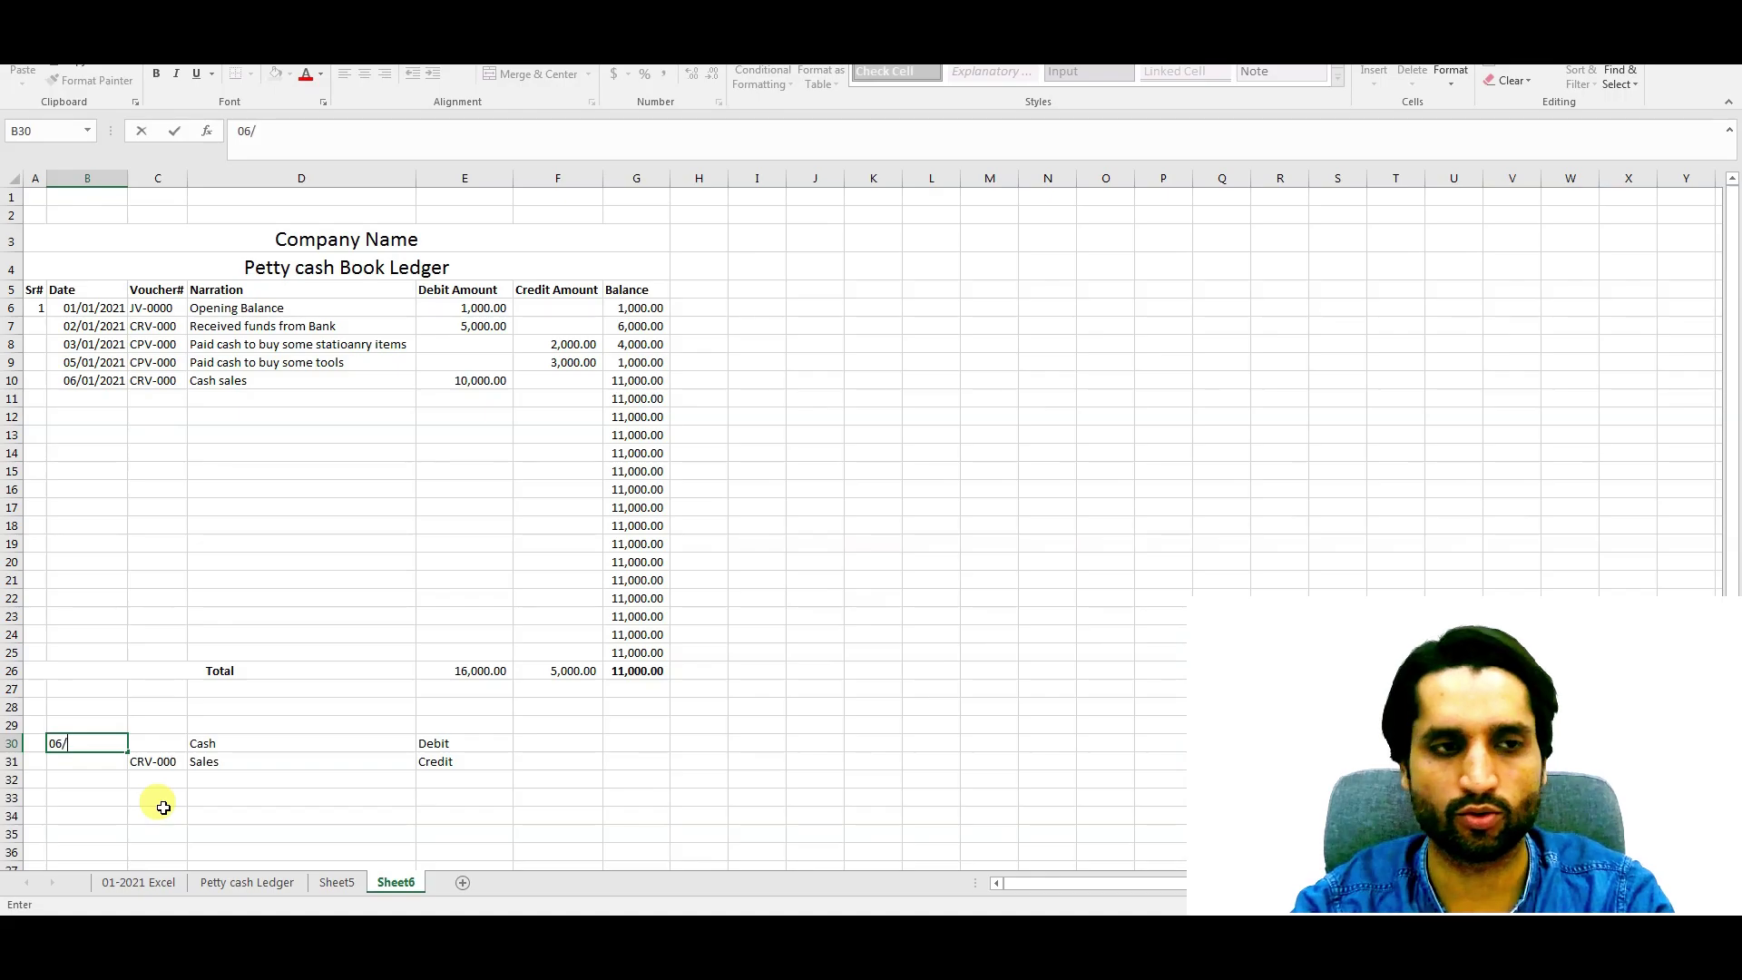
pyautogui.write('01/202')
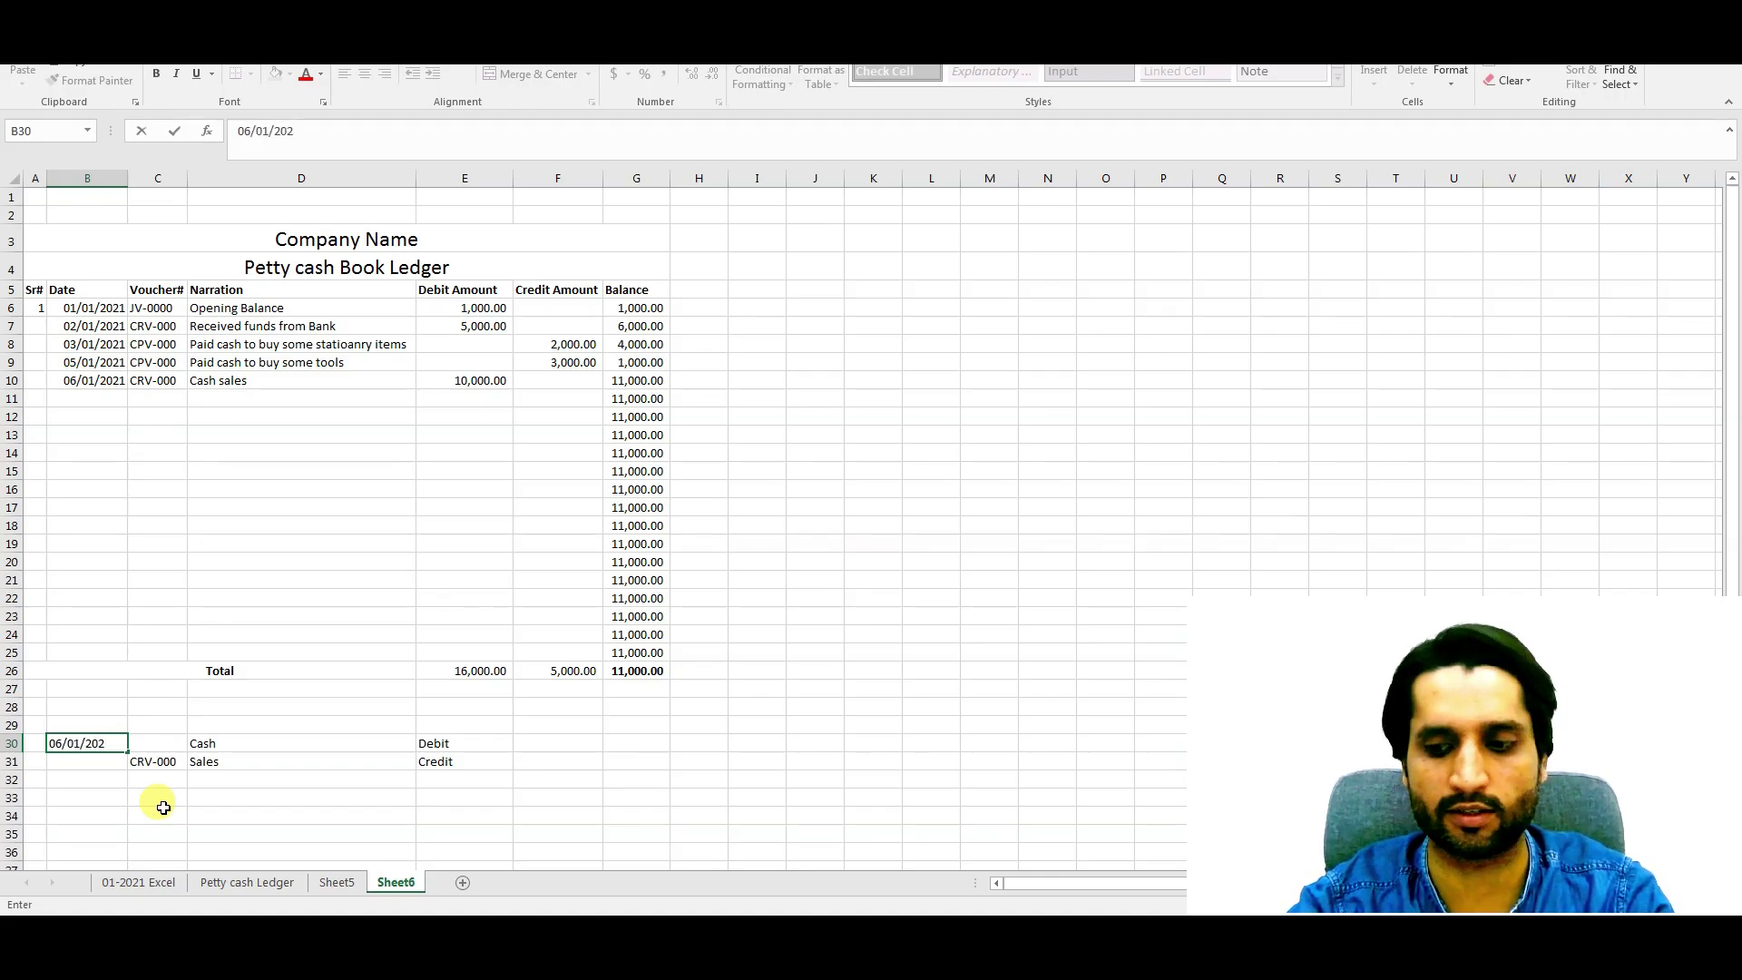
pyautogui.write('1')
pyautogui.press('Return')
# Step: Review the sample journal entry in row 30, the payments in rows 8 and 9, and the bank receipt in row 7
pyautogui.moveTo(95, 746); pyautogui.dragTo(428, 754)
pyautogui.moveTo(95, 371); pyautogui.dragTo(559, 351)
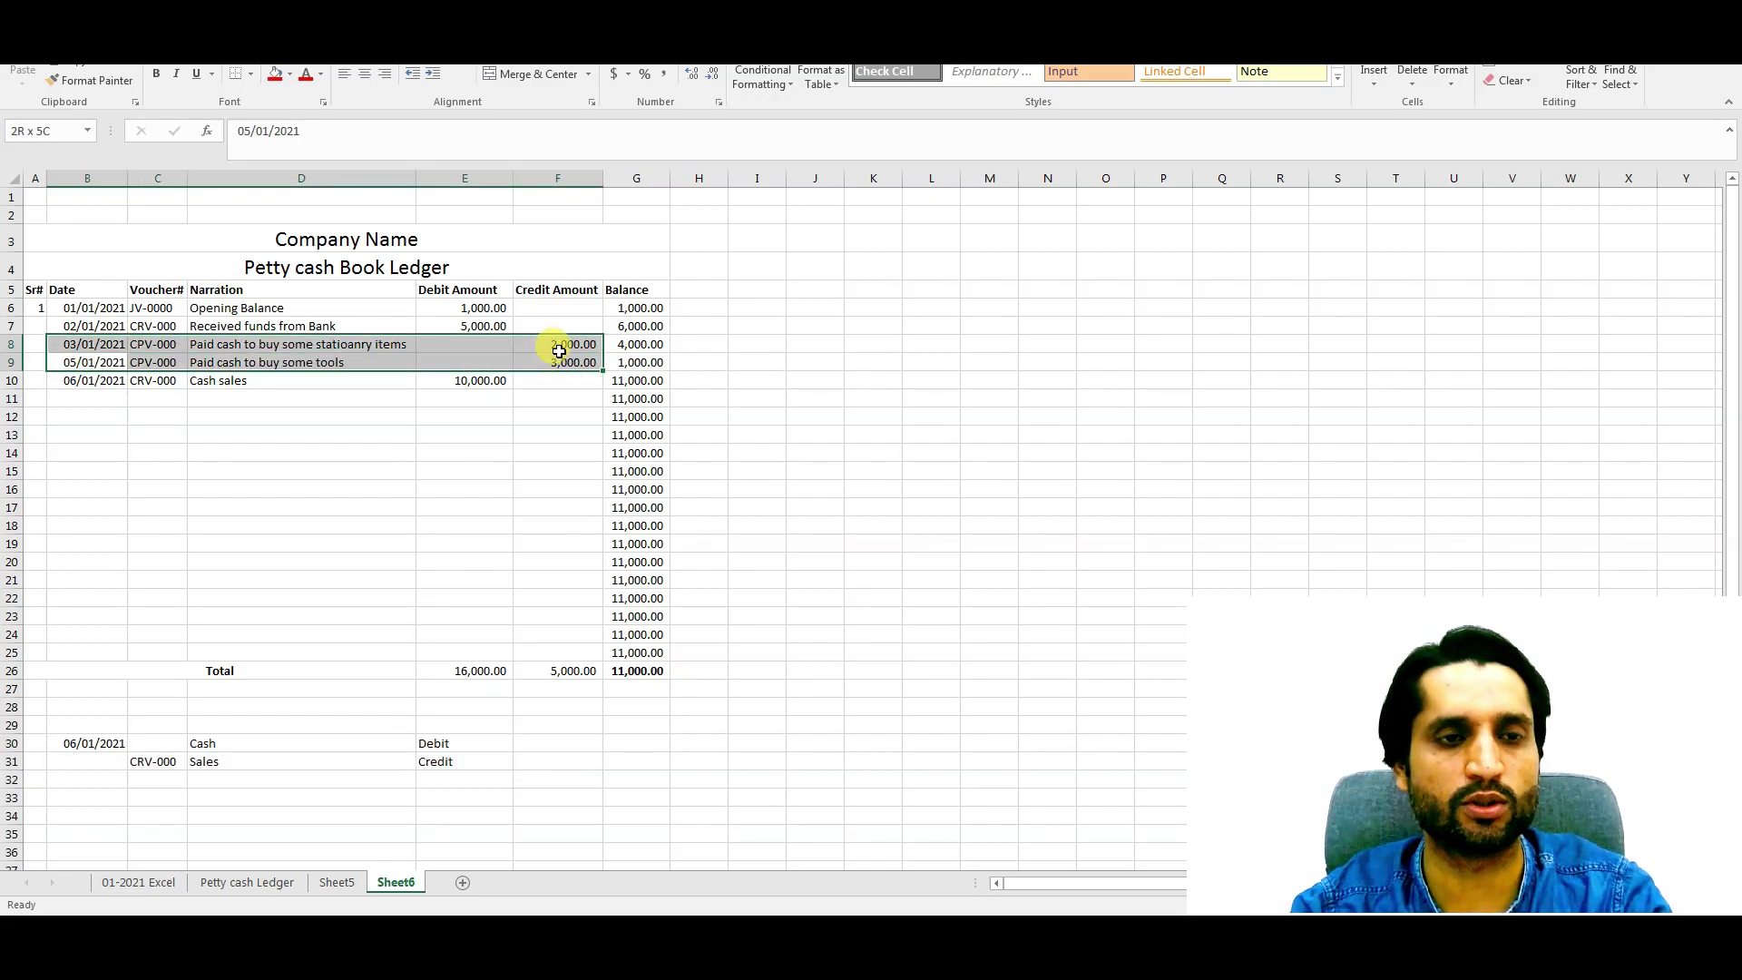
pyautogui.moveTo(71, 330); pyautogui.dragTo(472, 320)
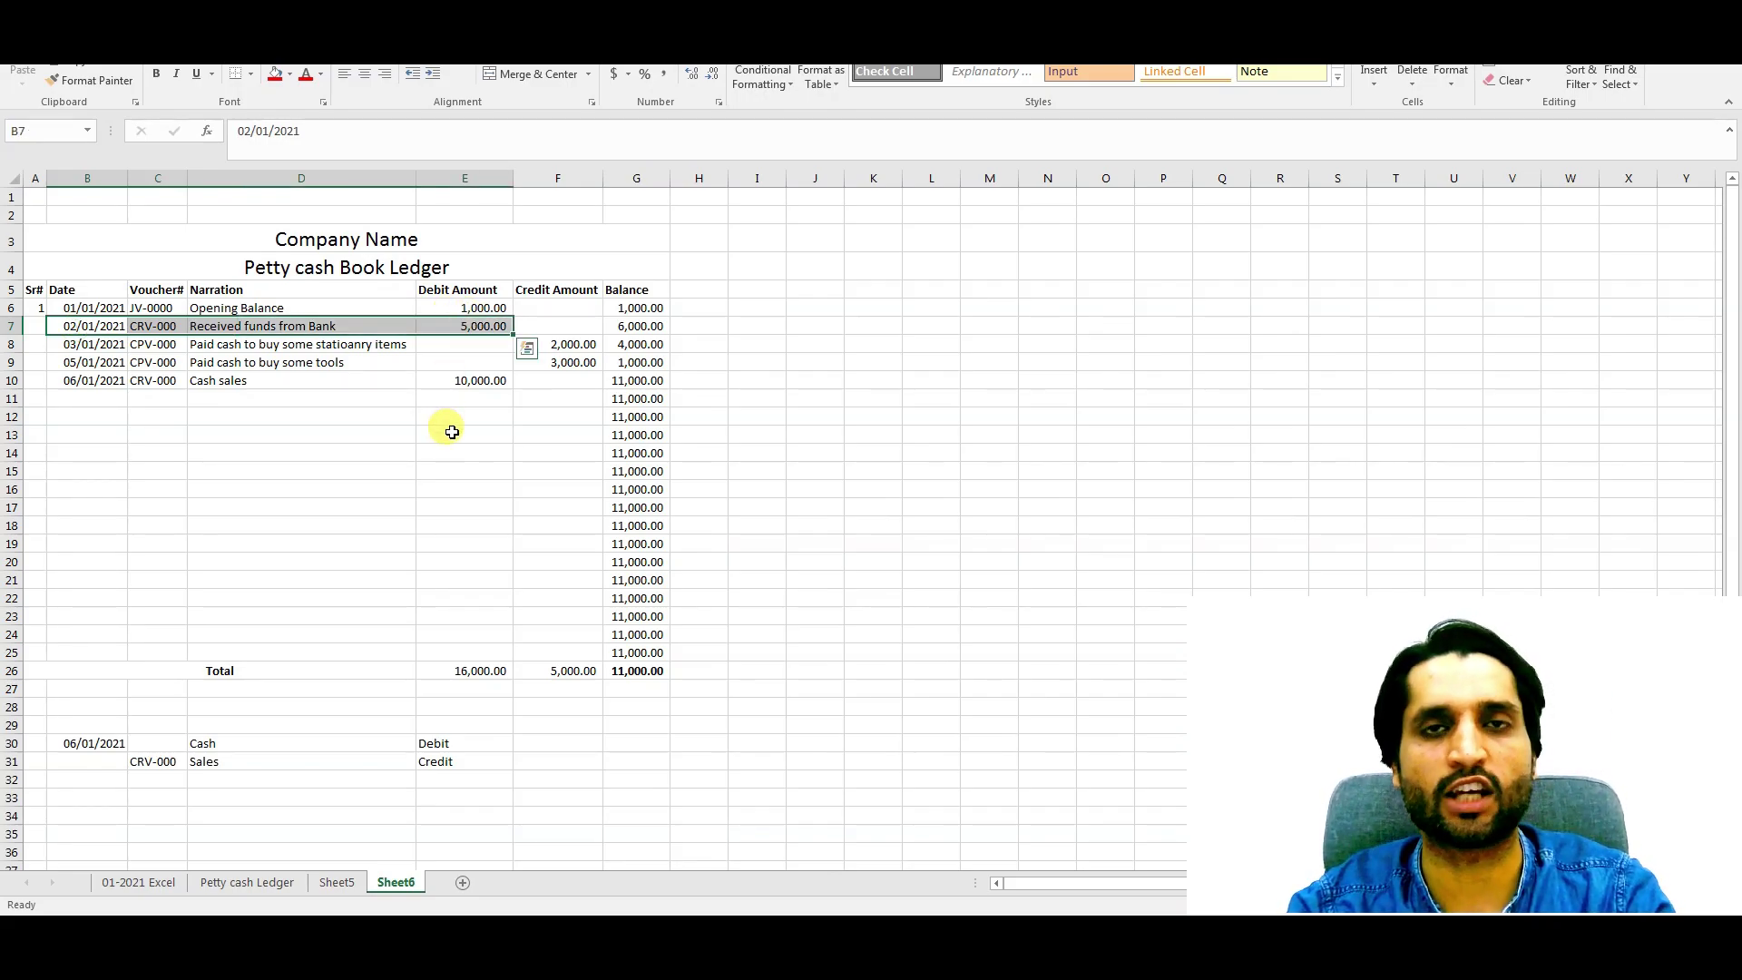
pyautogui.click(613, 744)
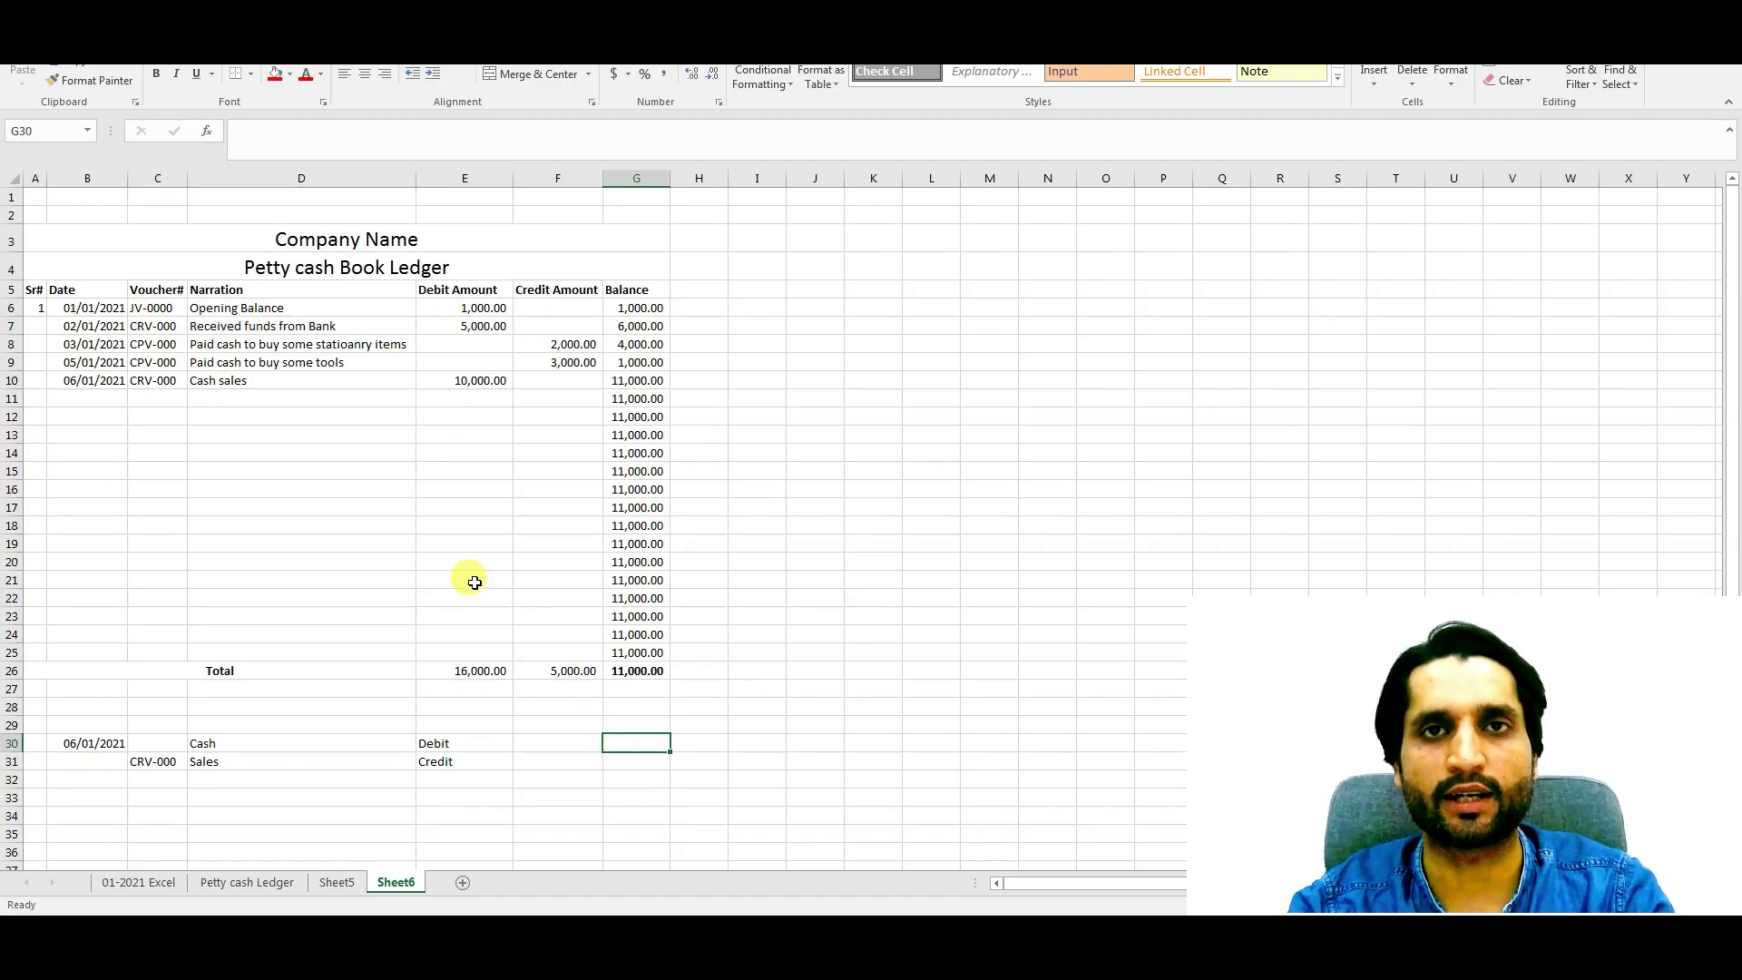
# Step: Examine the receipts and payment sides and totals on the 01-2021 Excel sheet, and the closing balance formula on the Petty cash Ledger sheet
pyautogui.click(160, 885)
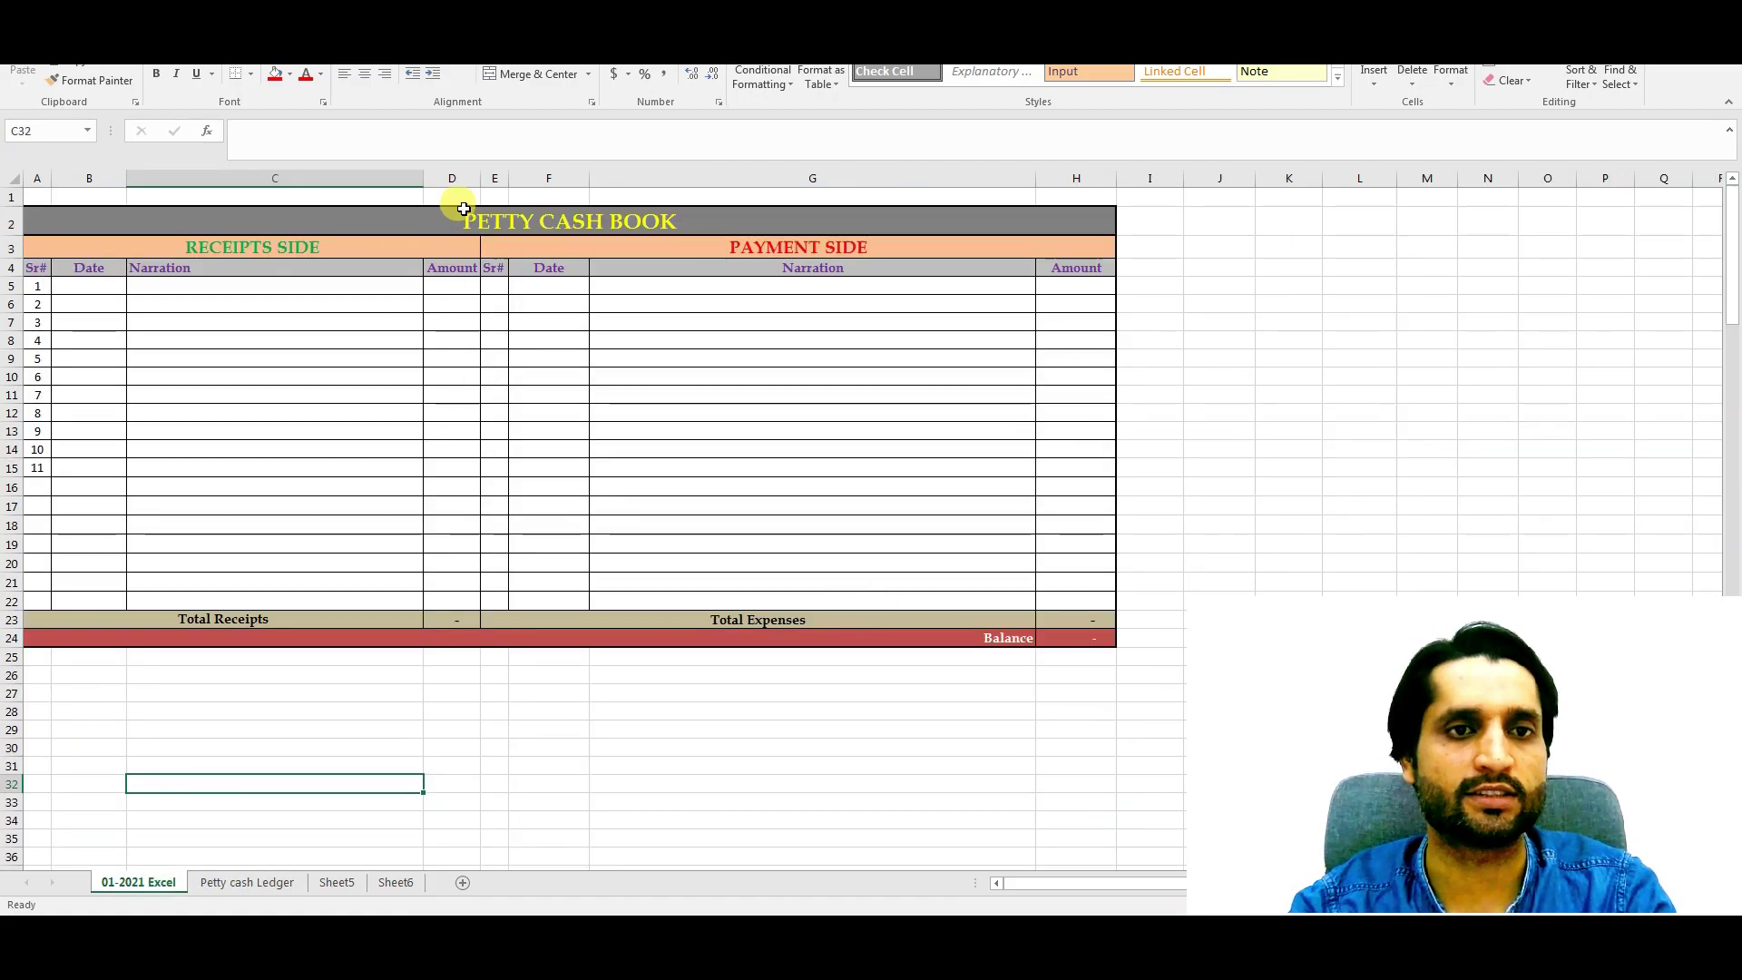
pyautogui.moveTo(464, 211); pyautogui.dragTo(419, 248)
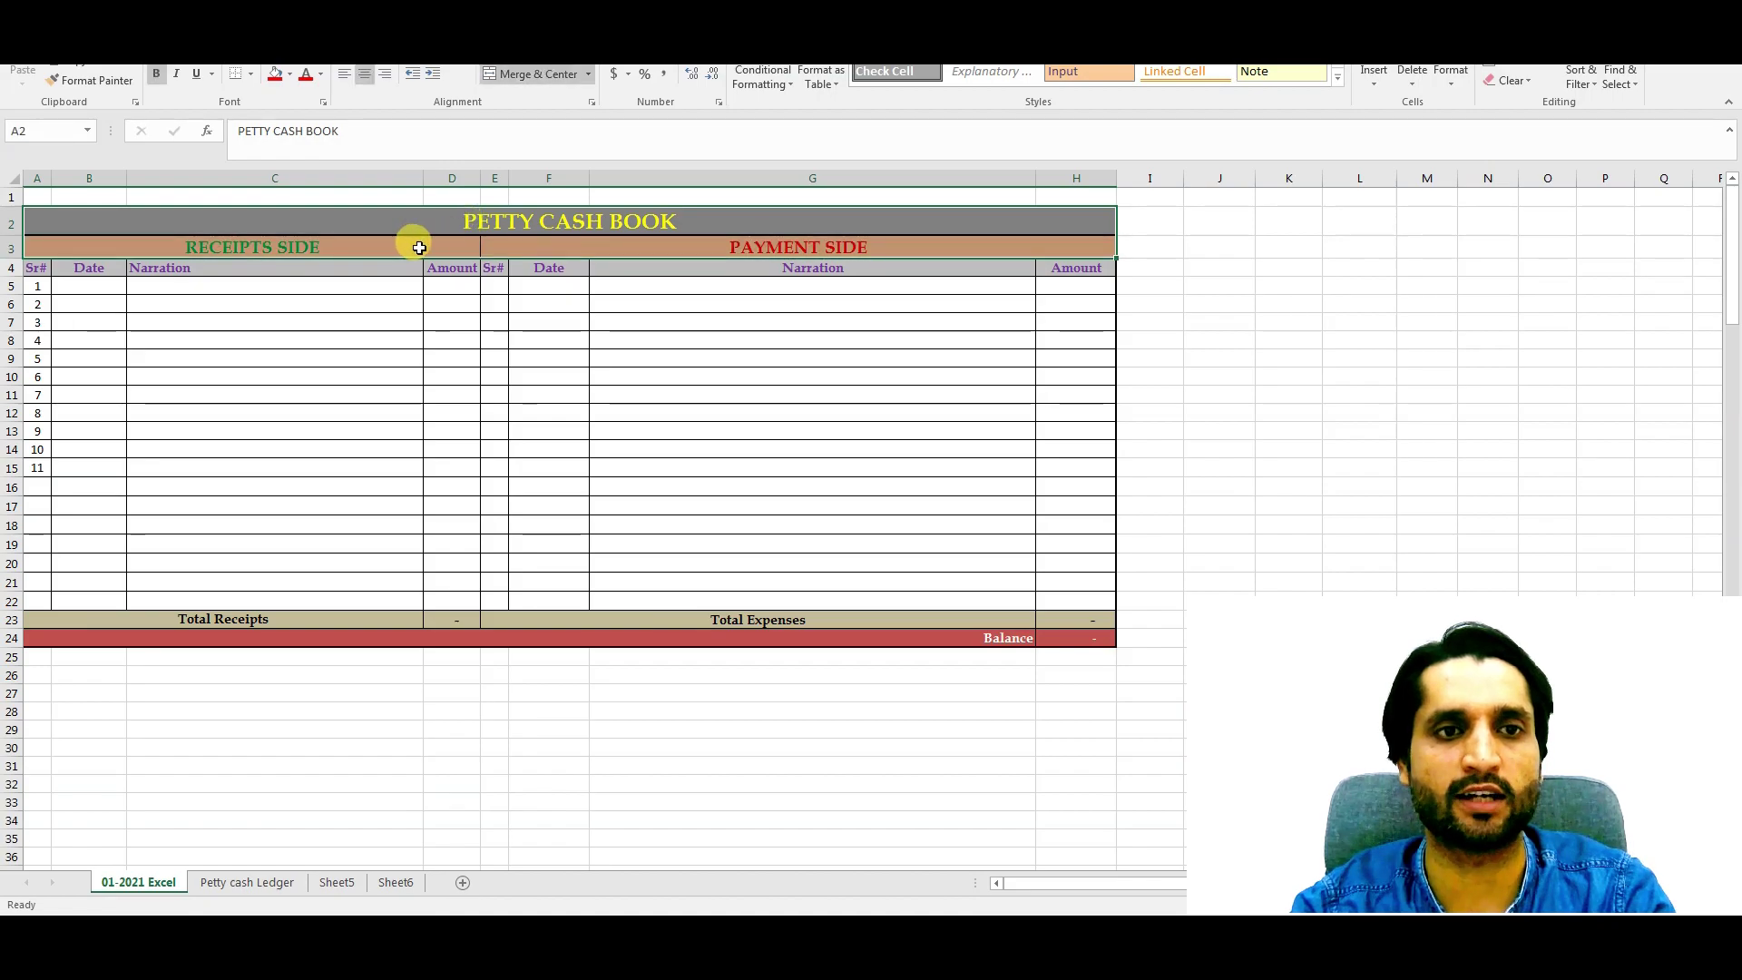
pyautogui.moveTo(36, 268); pyautogui.dragTo(438, 603)
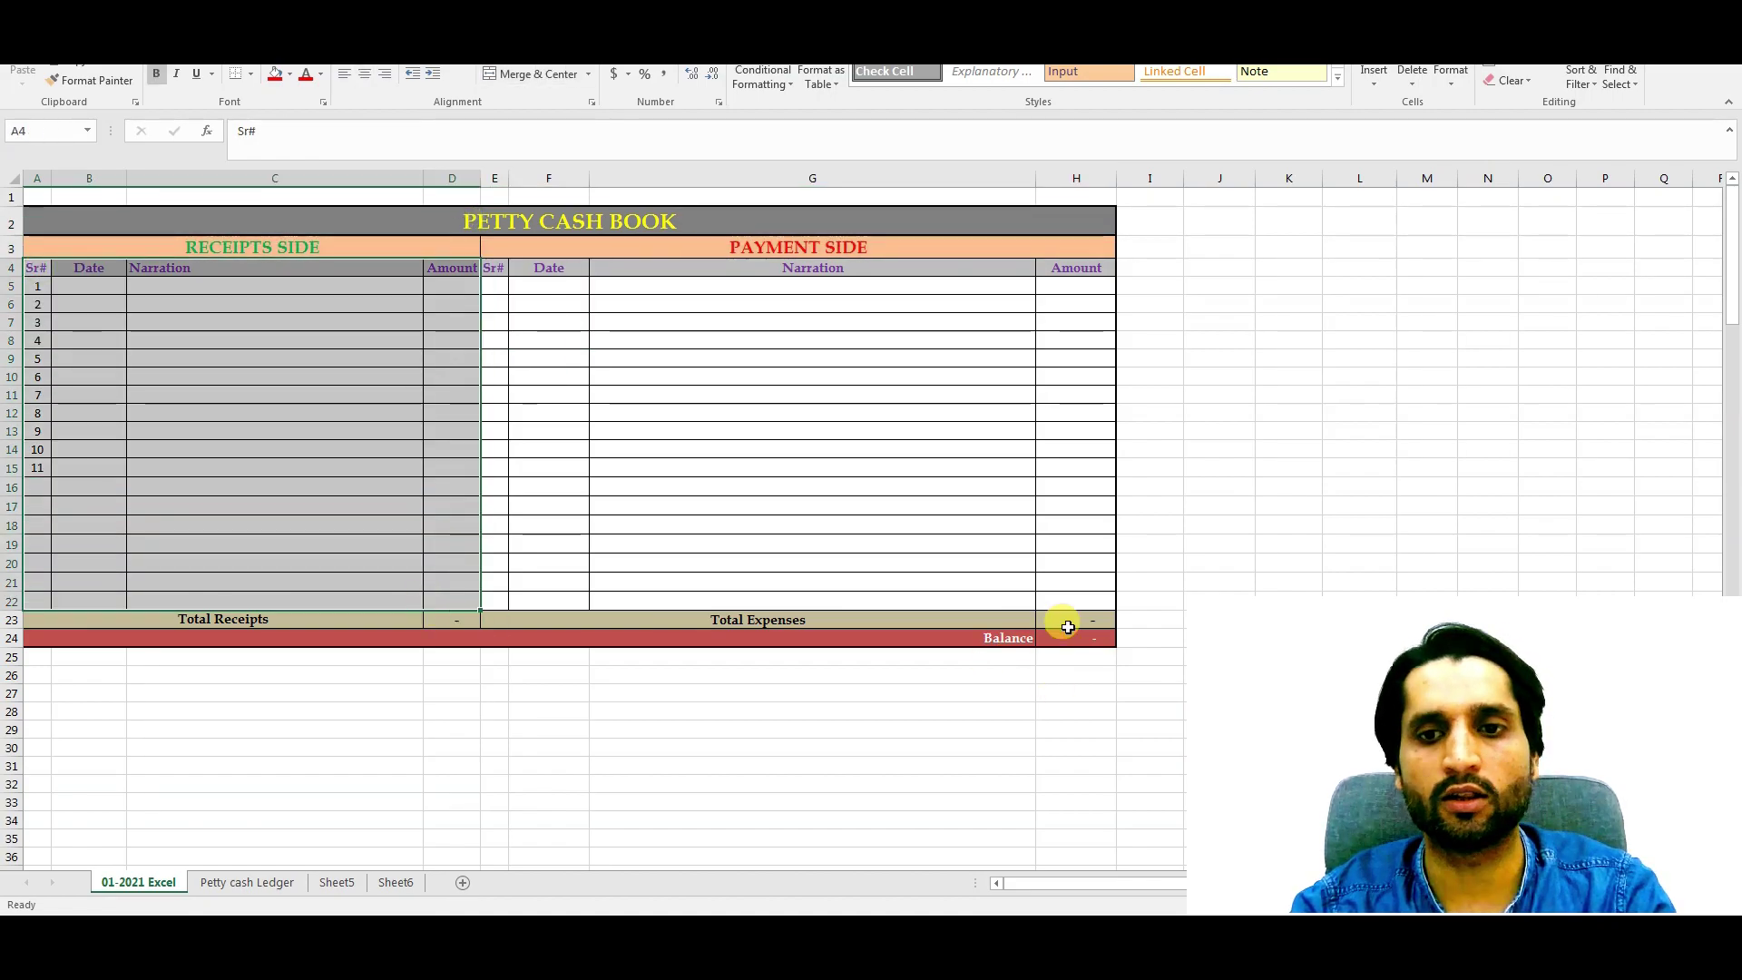
pyautogui.click(1068, 626)
pyautogui.click(449, 618)
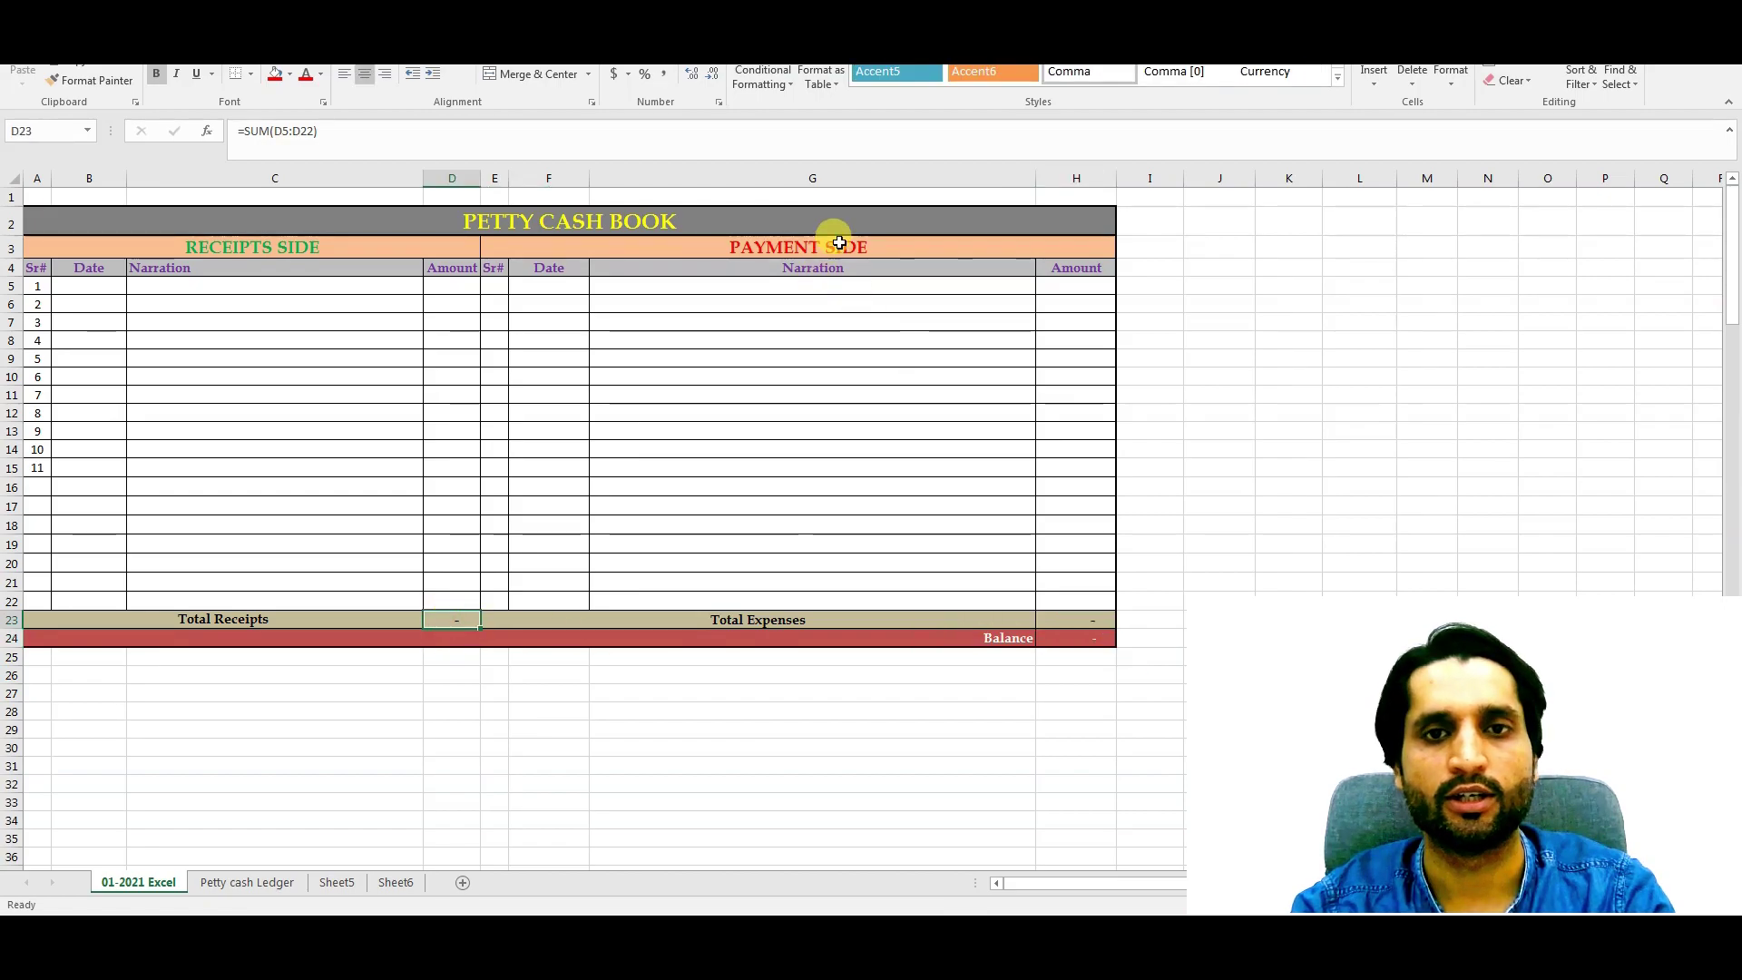
pyautogui.moveTo(821, 224); pyautogui.dragTo(833, 640)
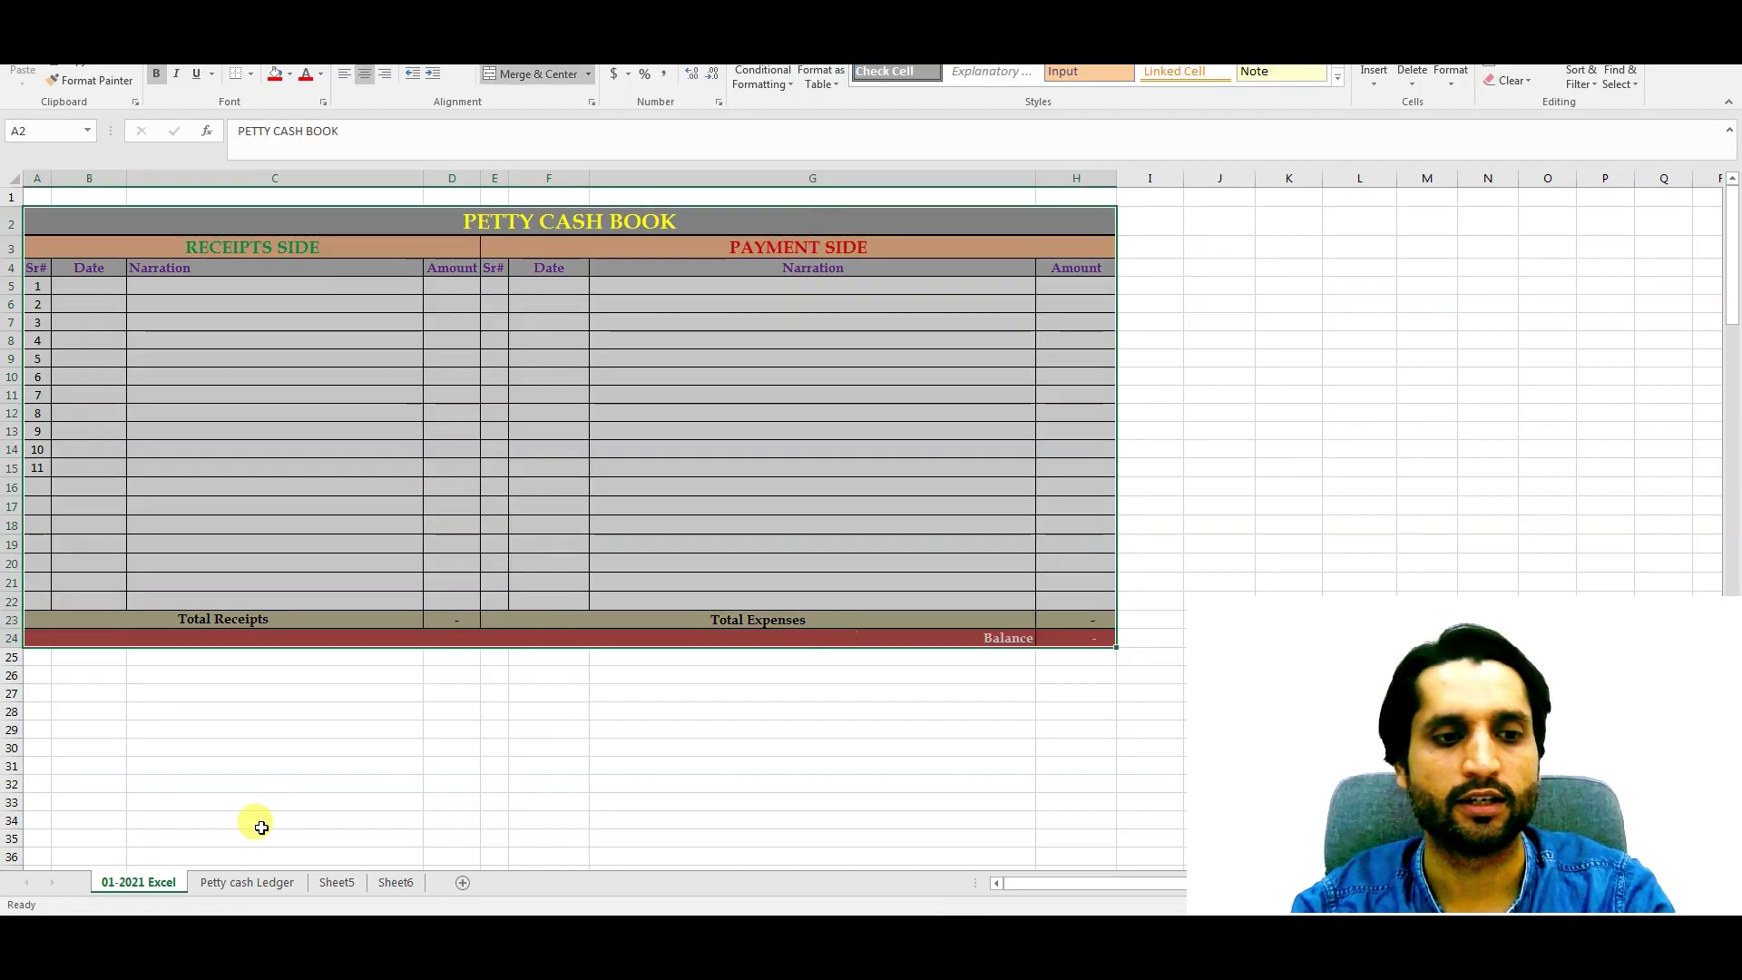
pyautogui.click(234, 886)
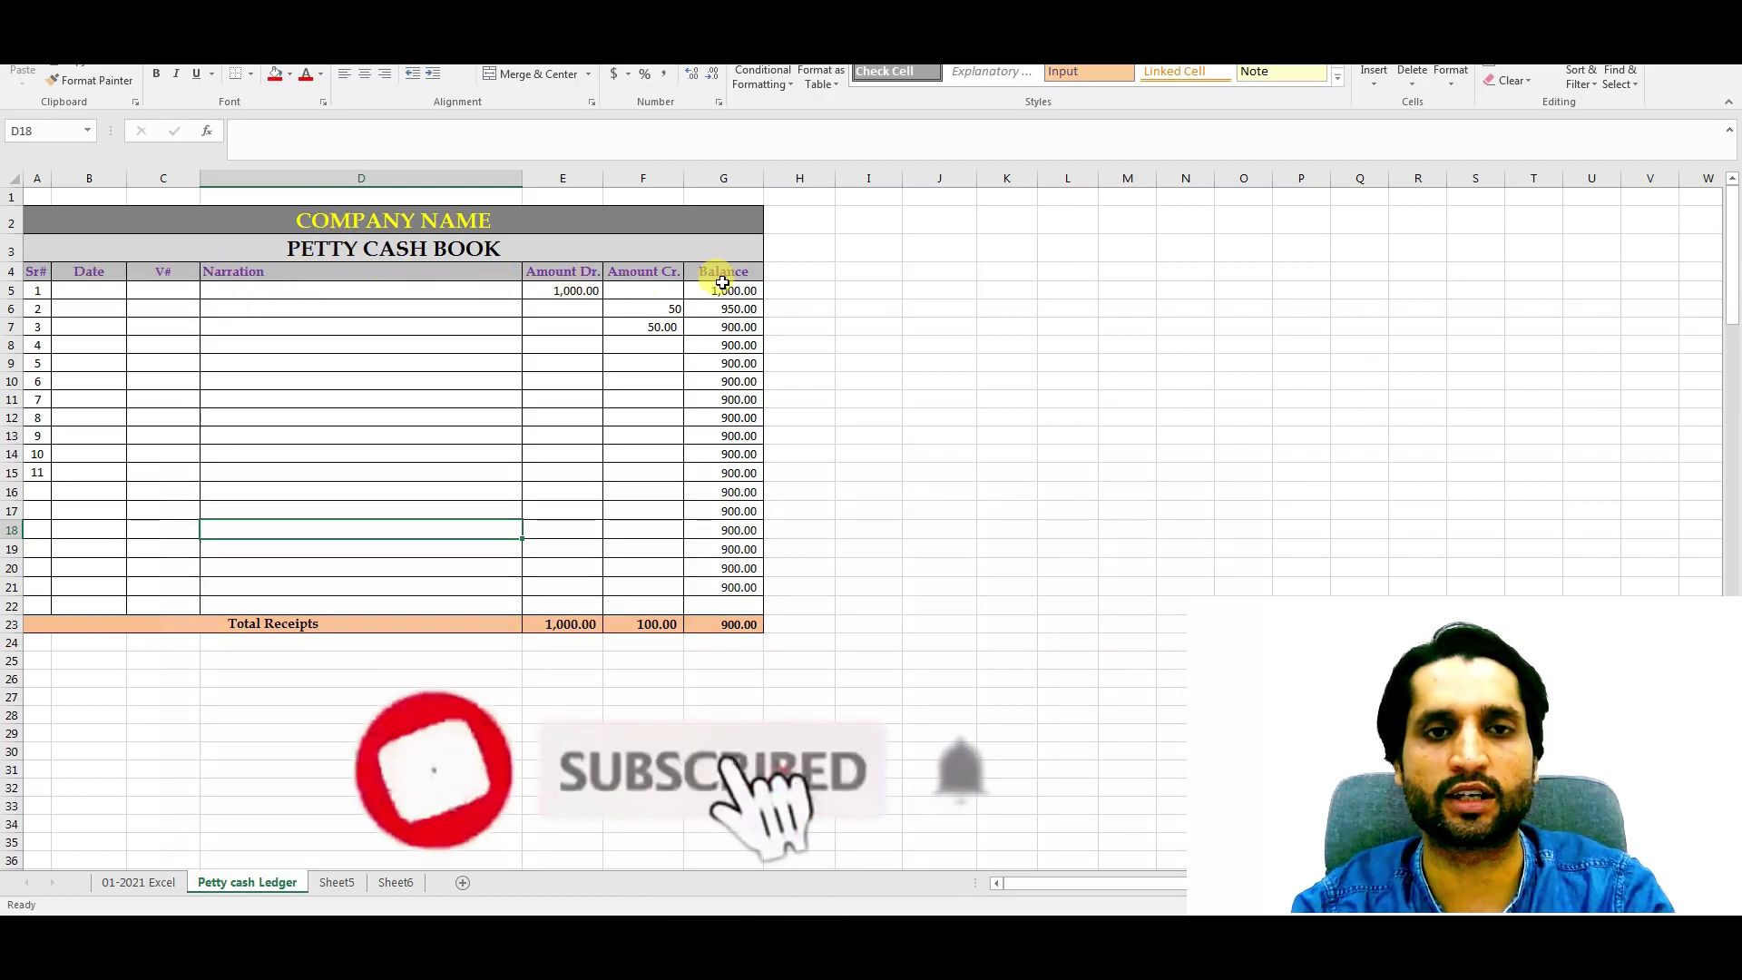
pyautogui.click(733, 626)
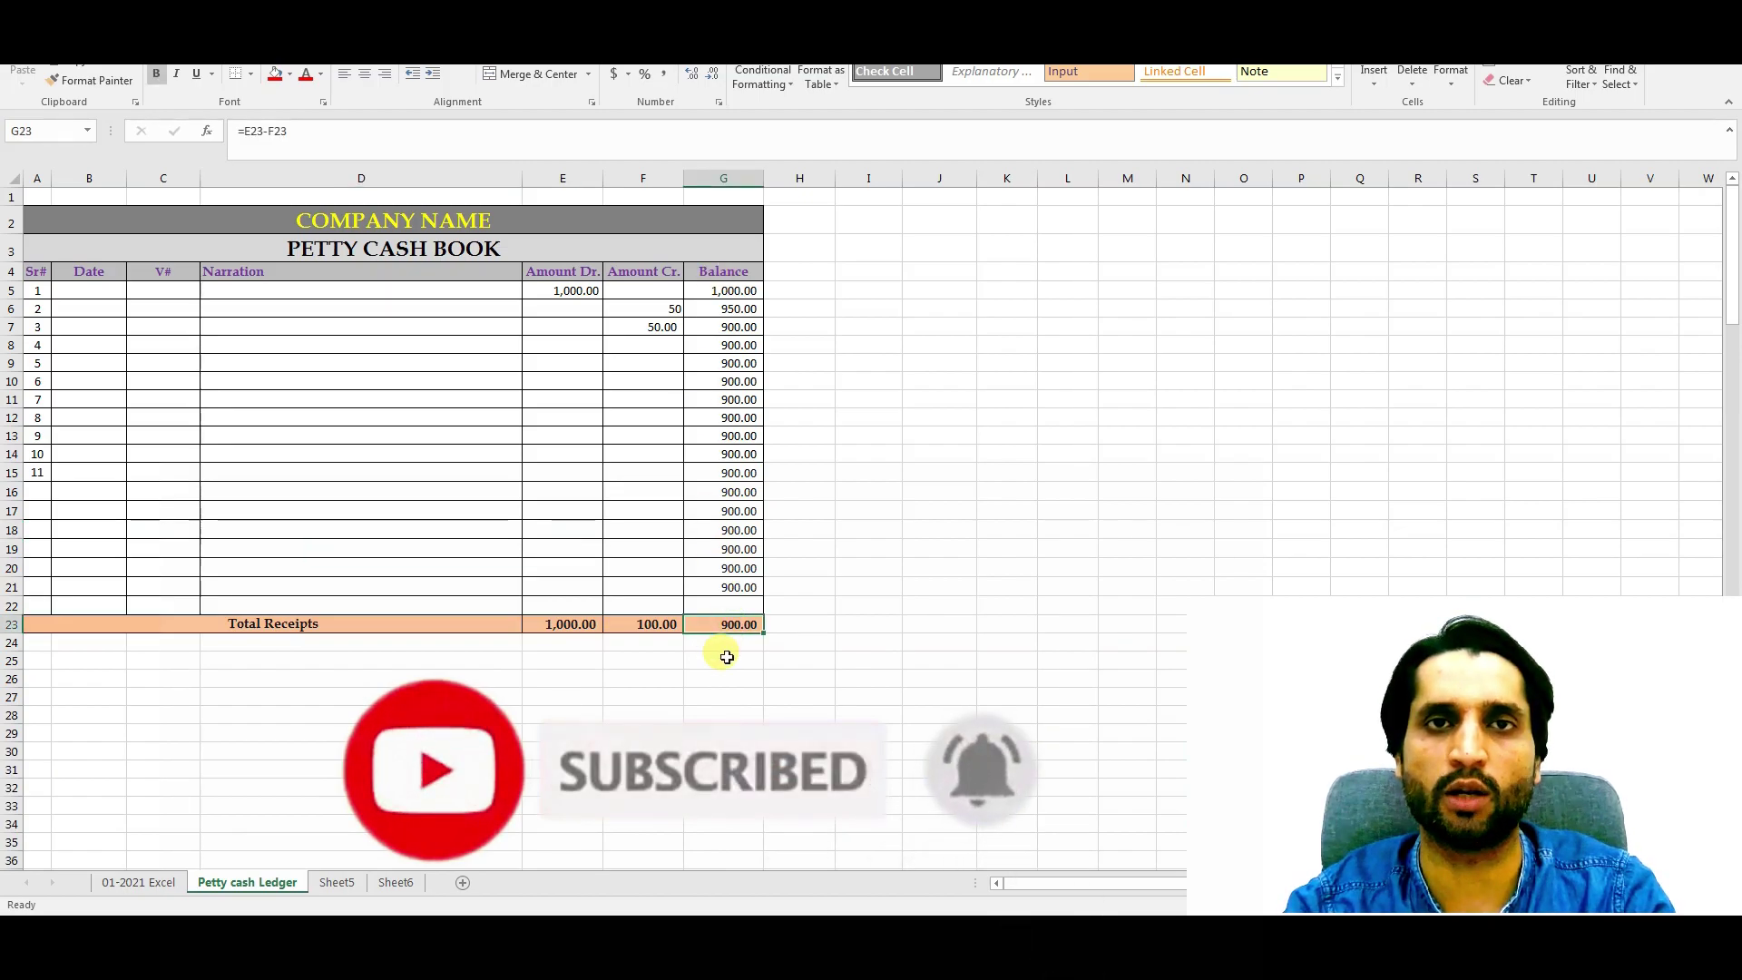